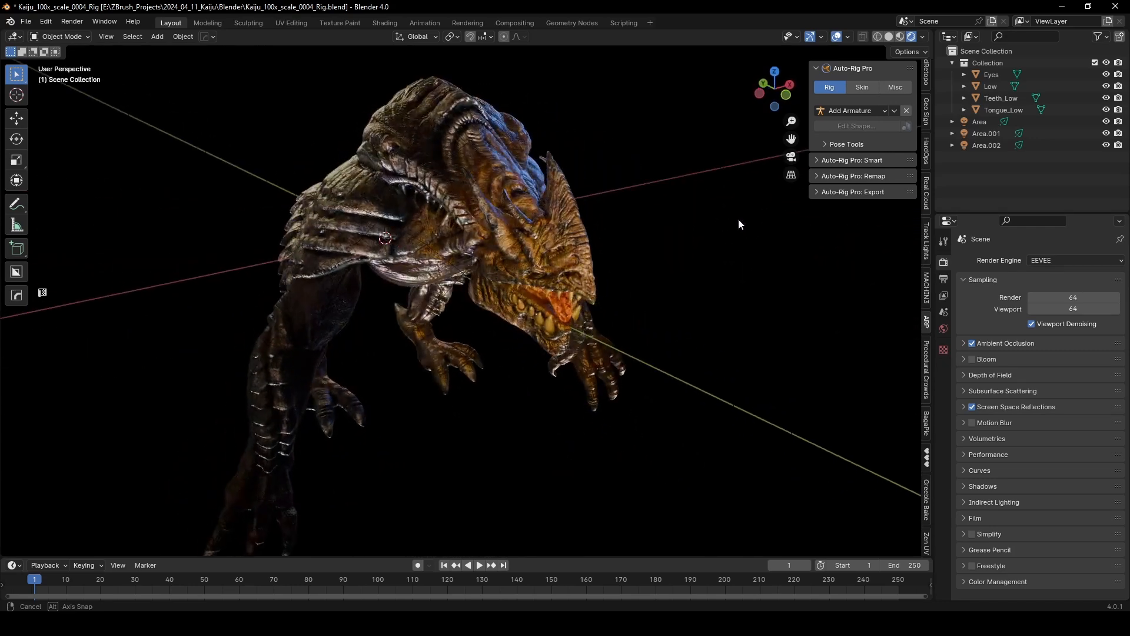
# Switch the viewport shading of the creature scene from Rendered to Material Preview
pyautogui.scroll(3, 532, 230)
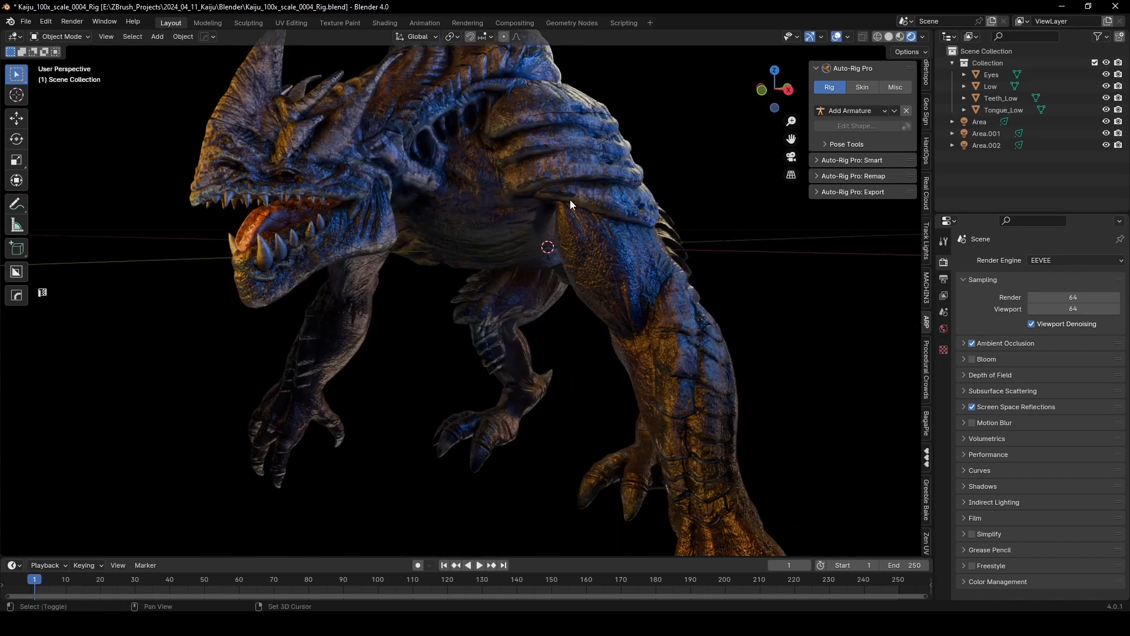
pyautogui.moveTo(486, 310); pyautogui.dragTo(519, 243, button='middle')
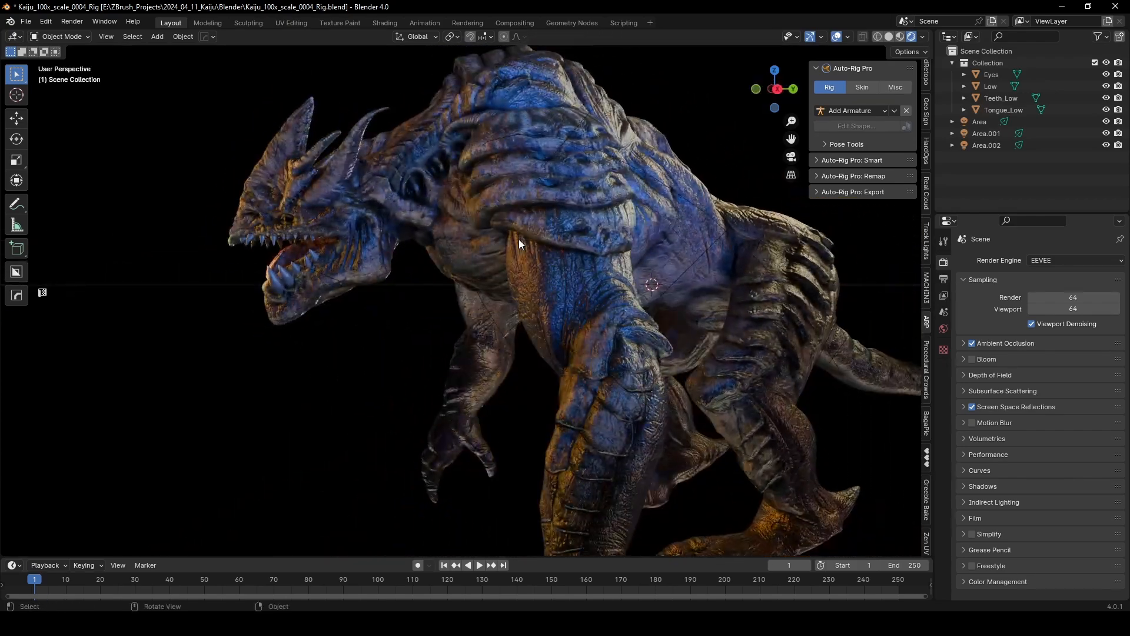
pyautogui.moveTo(388, 287); pyautogui.dragTo(457, 273, button='middle')
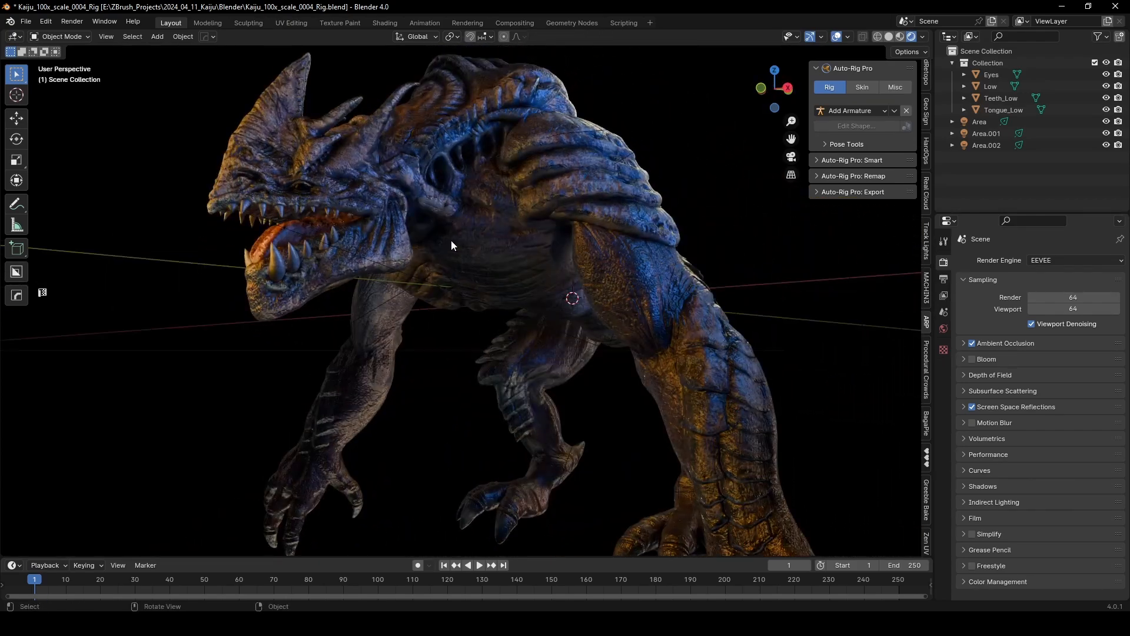
pyautogui.scroll(-3, 452, 242)
pyautogui.moveTo(479, 232); pyautogui.dragTo(654, 195, button='middle')
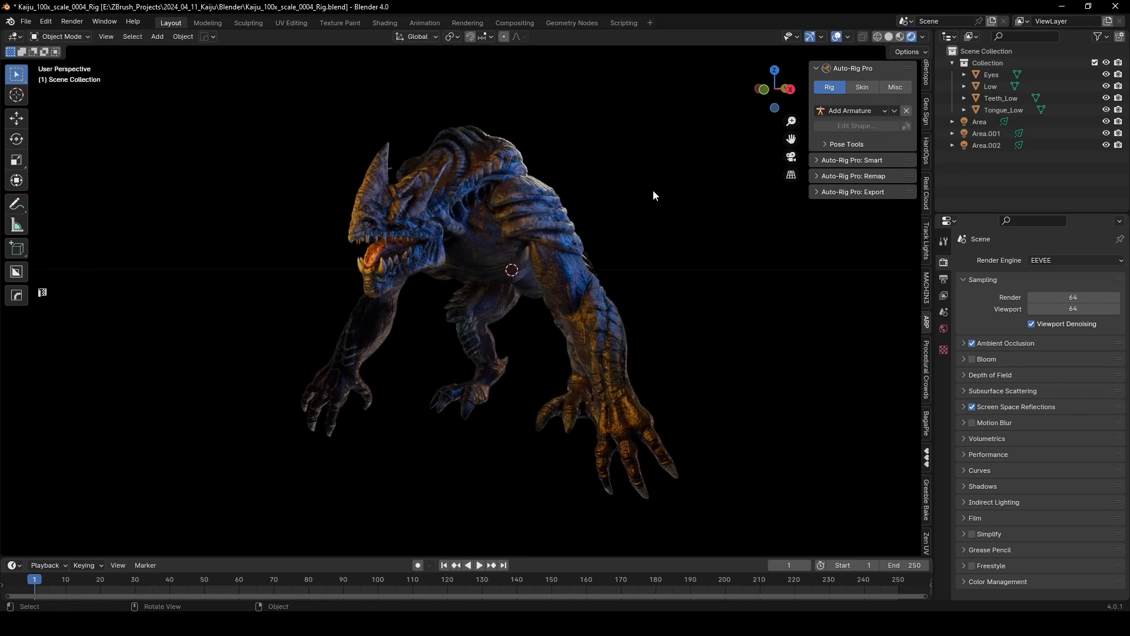
pyautogui.press('z')
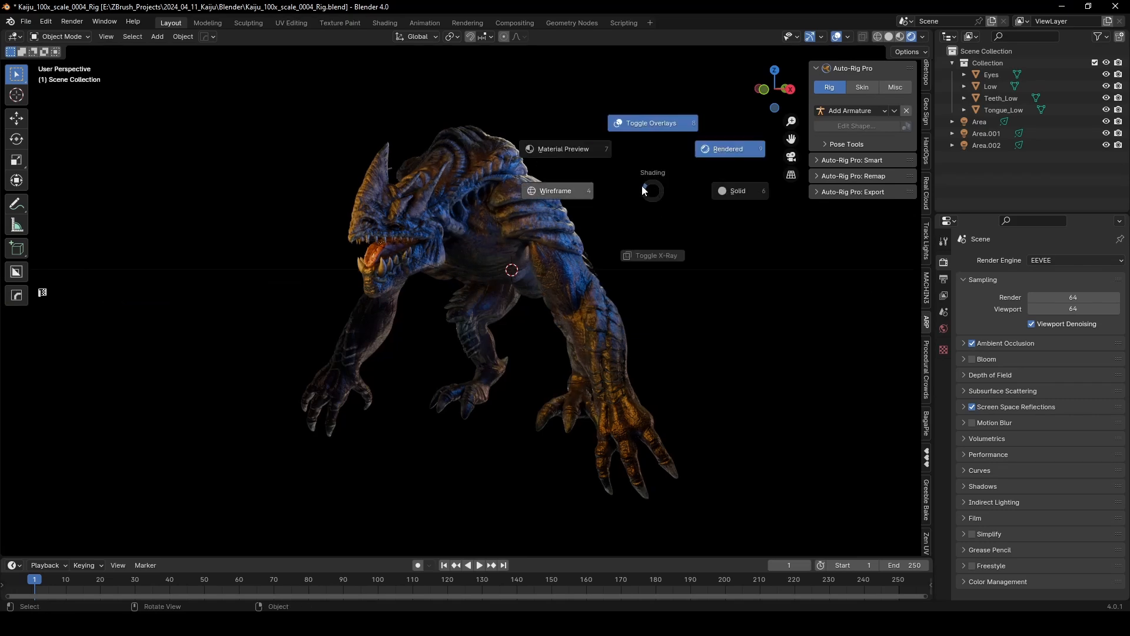
pyautogui.click(572, 149)
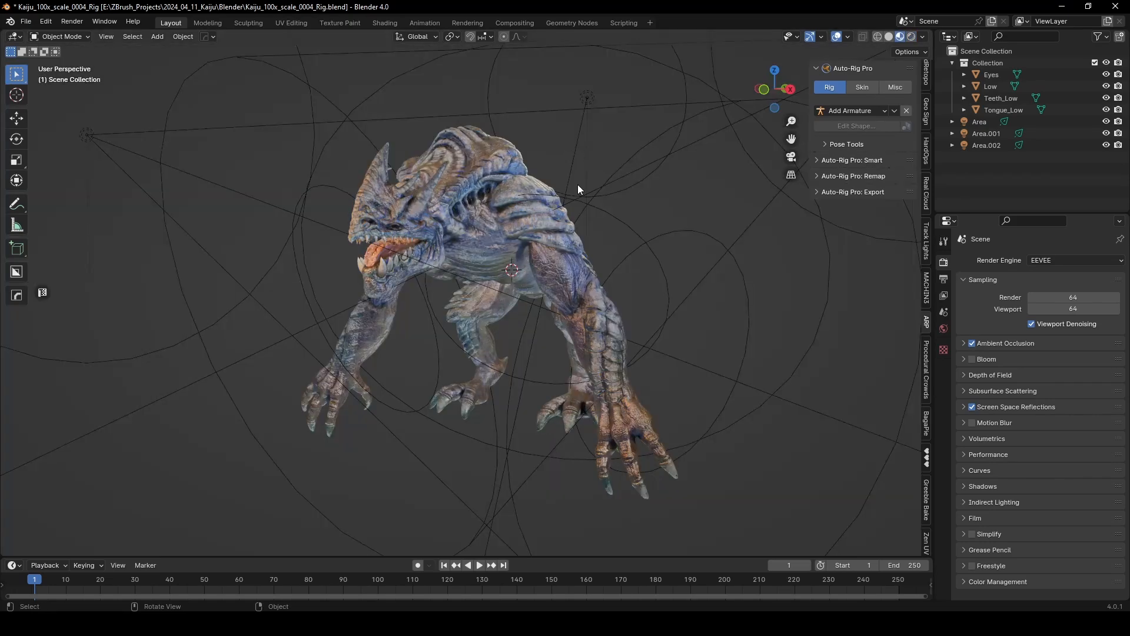
# Hide the three lights Area, Area.001 and Area.002 in the viewport
pyautogui.click(992, 122)
pyautogui.keyDown('shift'); pyautogui.click(989, 144); pyautogui.keyUp('shift')
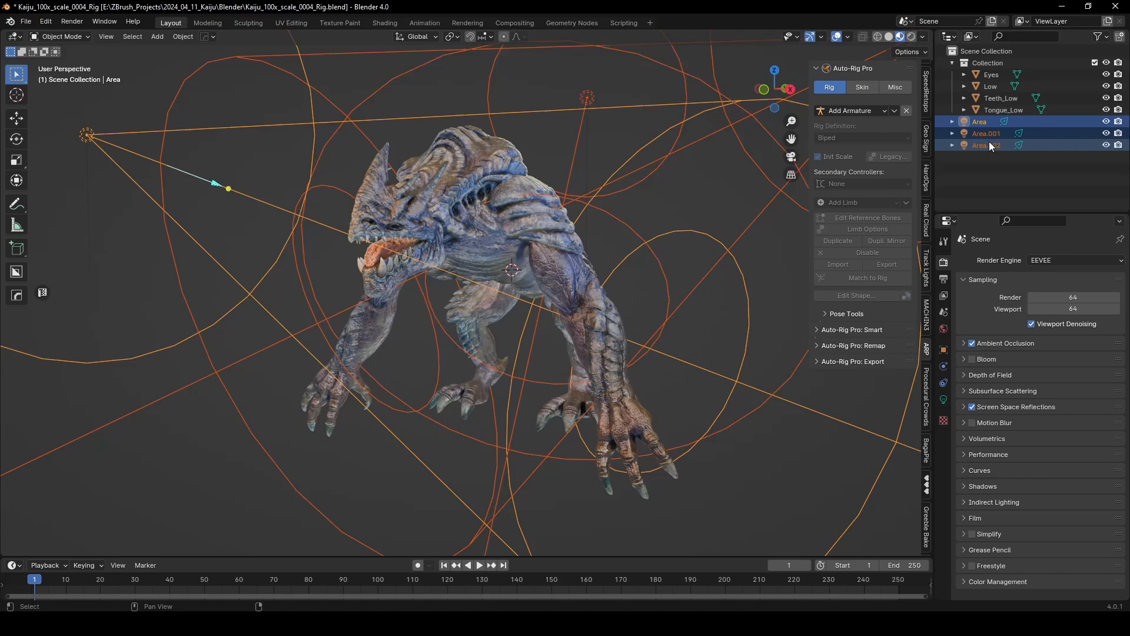
pyautogui.click(1106, 145)
pyautogui.click(1107, 134)
pyautogui.click(1107, 121)
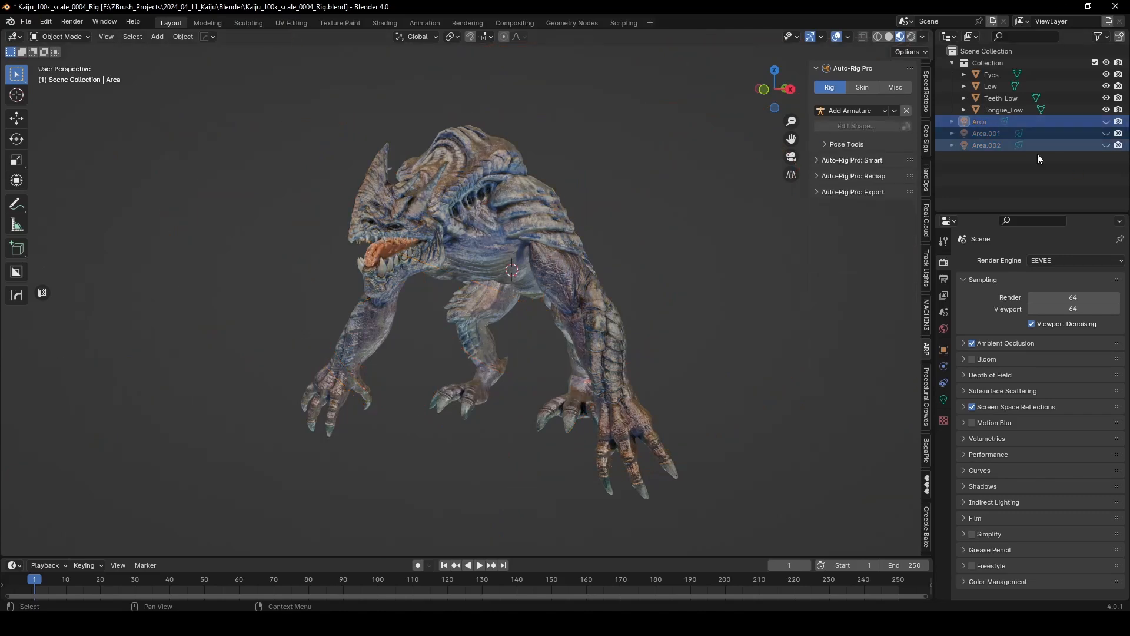
# Set the view to Right Orthographic and save the Blender file under its existing name
pyautogui.moveTo(701, 272); pyautogui.dragTo(567, 308, button='middle')
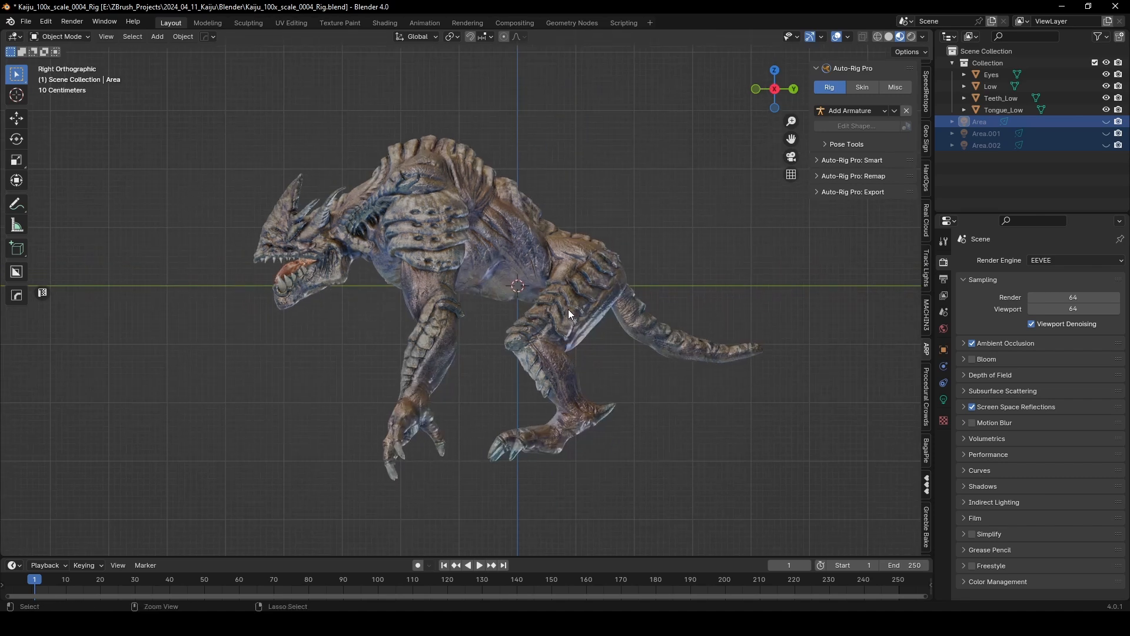
pyautogui.hotkey('ctrl', 's')
pyautogui.click(669, 311)
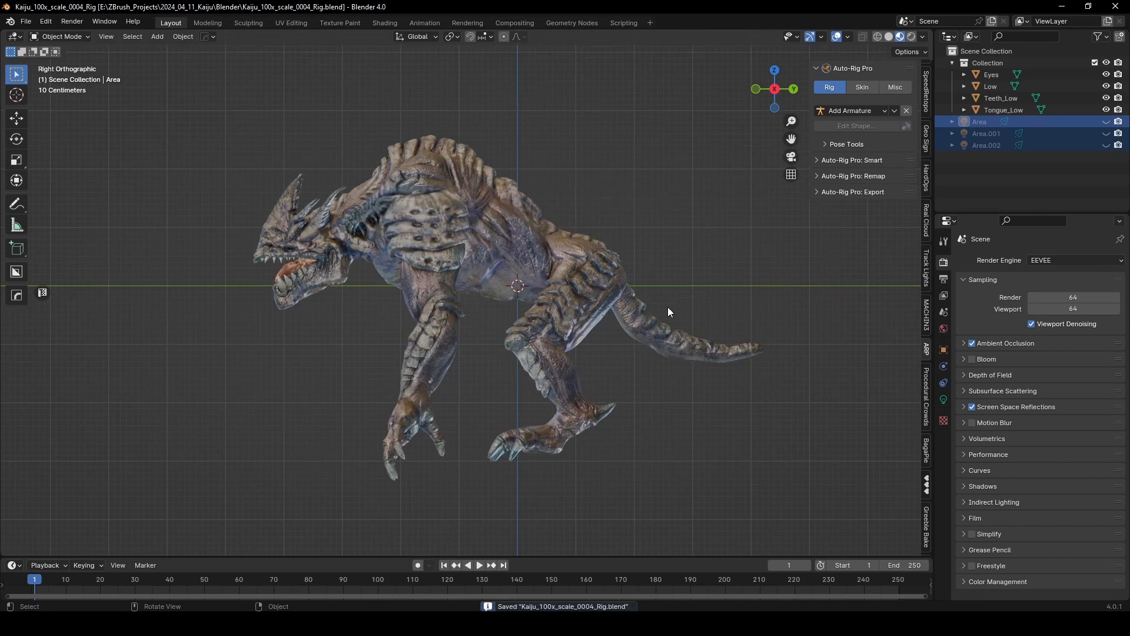
pyautogui.click(580, 278)
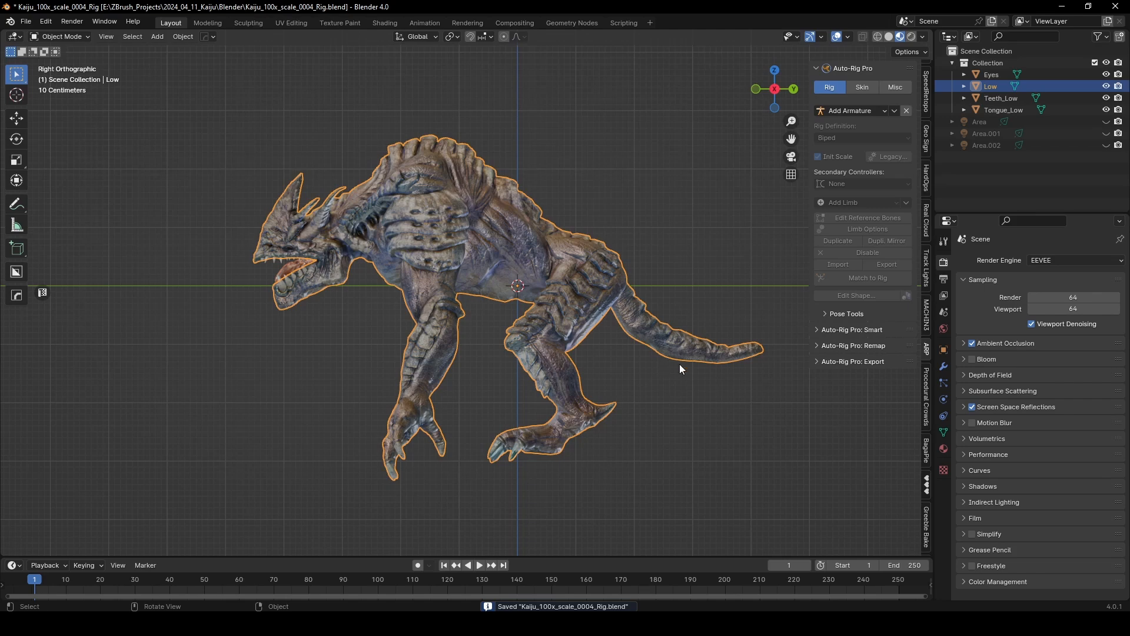
pyautogui.press('g')
pyautogui.rightClick(771, 203)
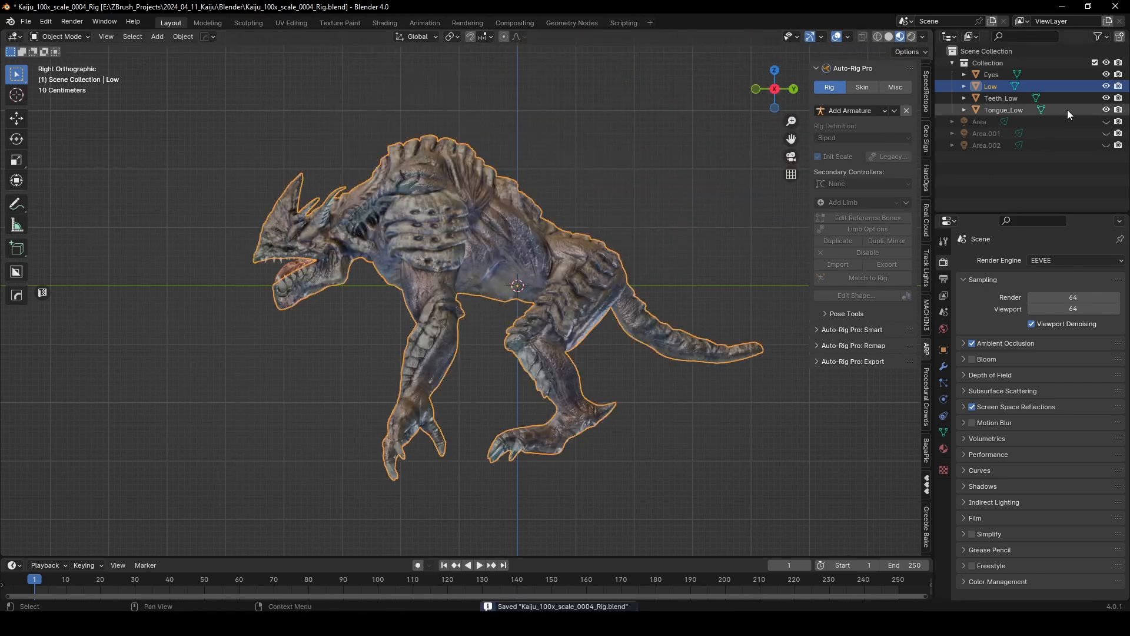
# Move the Eyes, Low, Teeth_Low and Tongue_Low meshes up about 2.87 m along Z so the hind feet meet the ground line
pyautogui.click(987, 75)
pyautogui.keyDown('shift'); pyautogui.click(1005, 111); pyautogui.keyUp('shift')
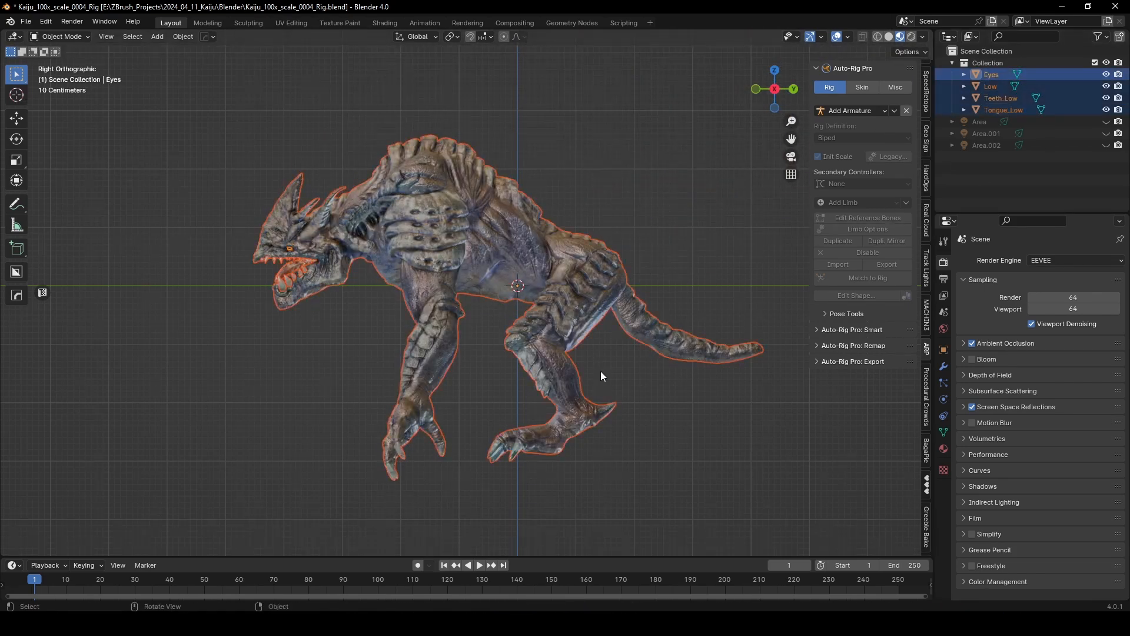
pyautogui.press('g')
pyautogui.press('z')
pyautogui.click(606, 204)
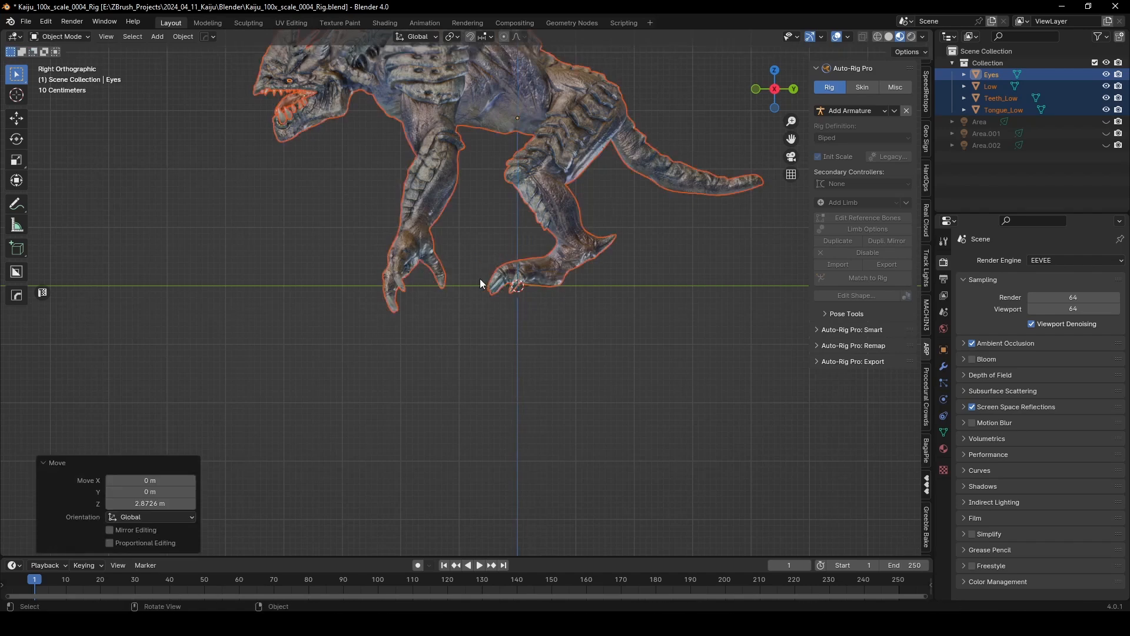
pyautogui.moveTo(482, 238); pyautogui.dragTo(502, 321, button='middle')
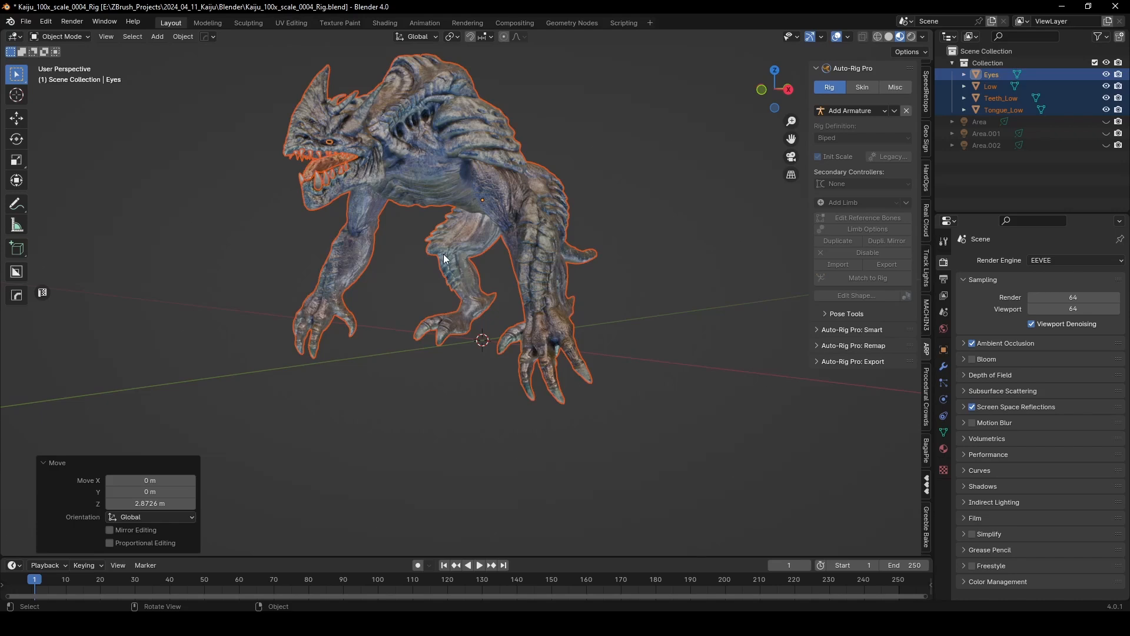
pyautogui.keyDown('shift'); pyautogui.moveTo(443, 254); pyautogui.dragTo(489, 396, button='middle'); pyautogui.keyUp('shift')
pyautogui.click(657, 130)
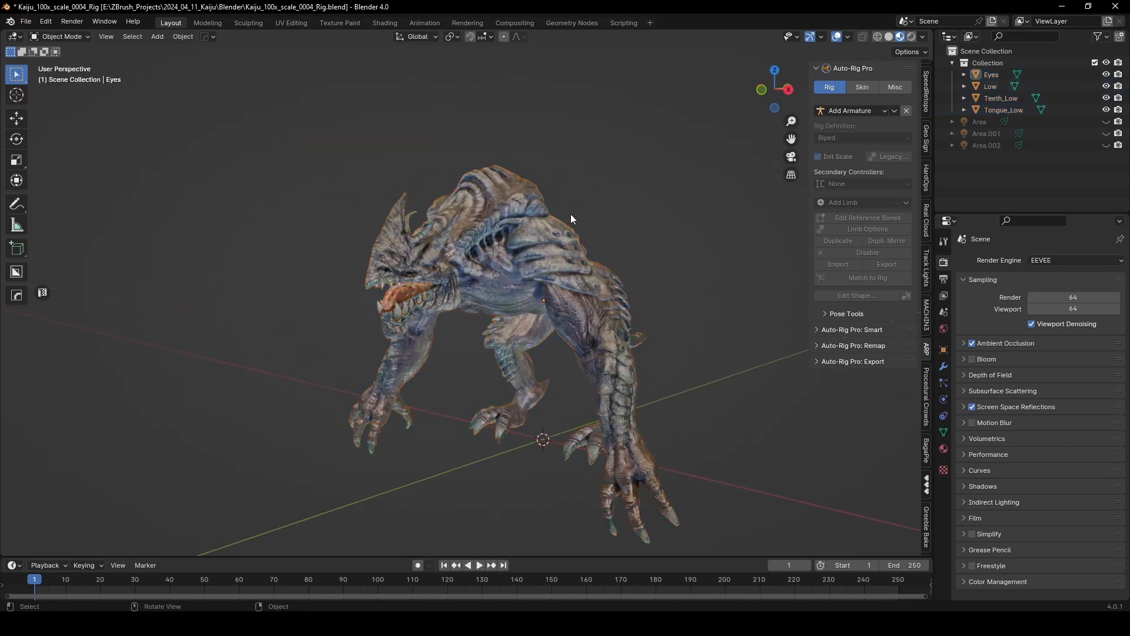
# Display the object transform values and apply All Transforms to all four creature meshes
pyautogui.click(548, 240)
pyautogui.scroll(4, 923, 99)
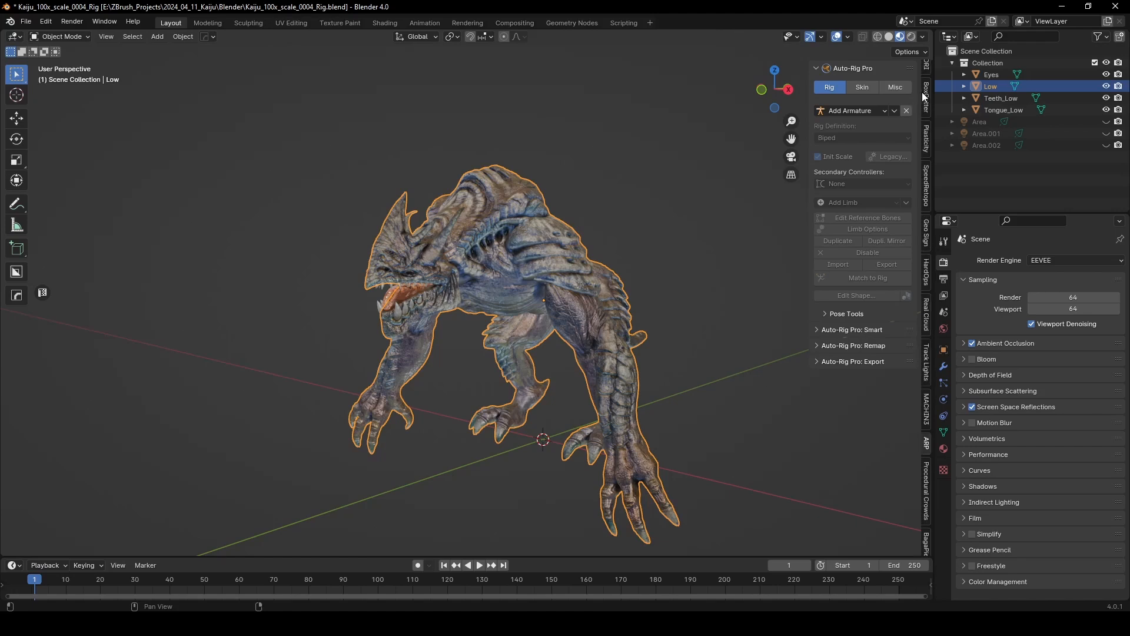
pyautogui.scroll(6, 926, 88)
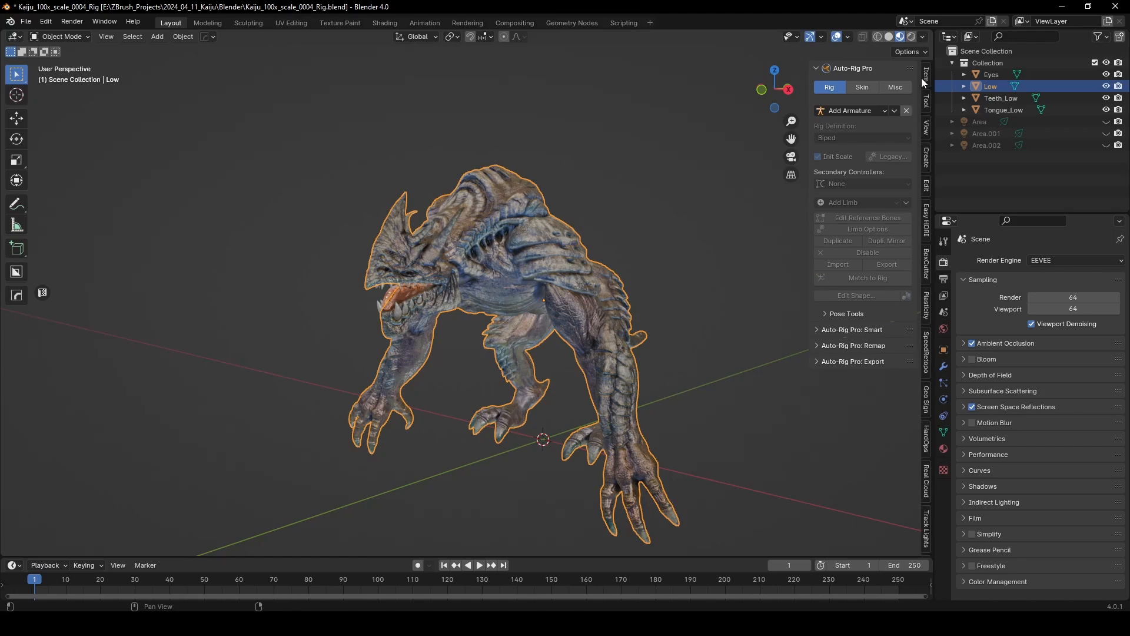
pyautogui.click(928, 74)
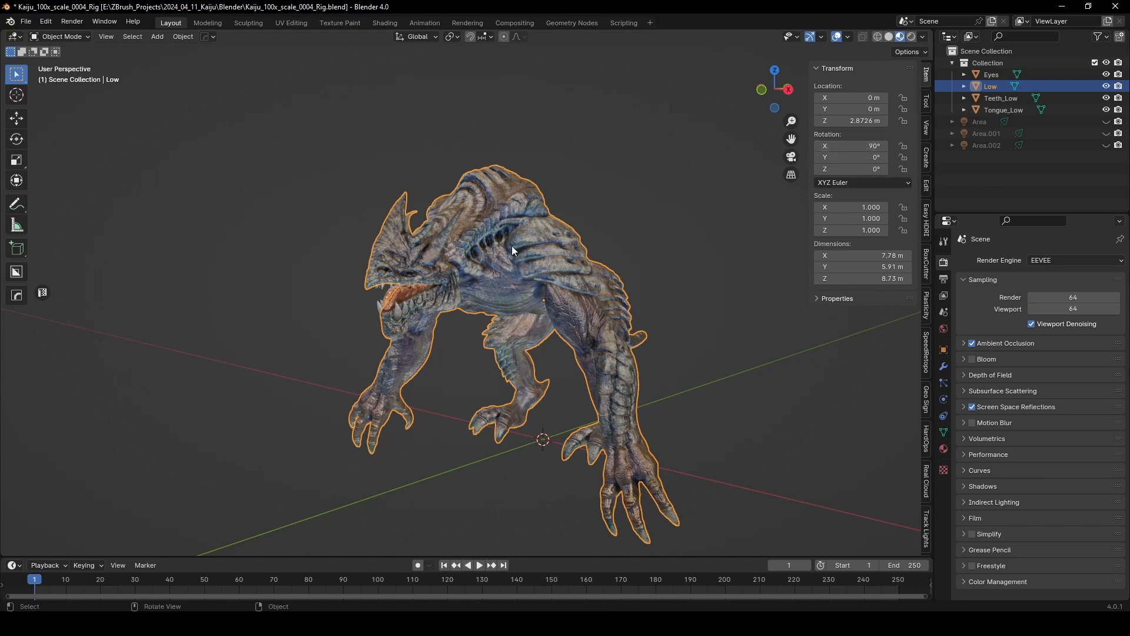
pyautogui.click(397, 295)
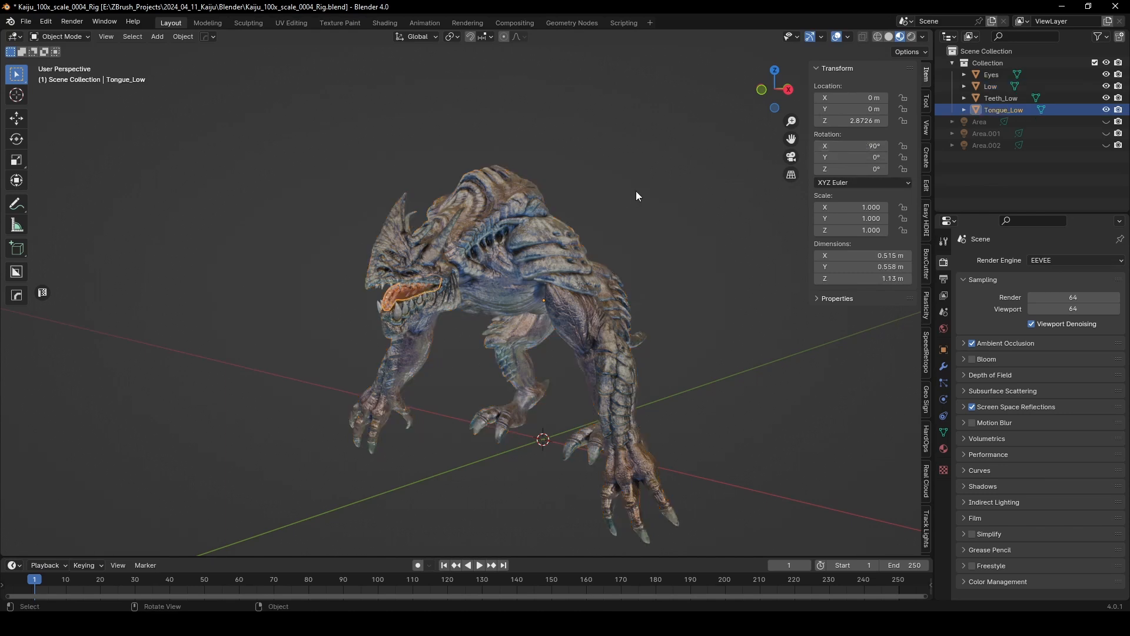
pyautogui.press('a')
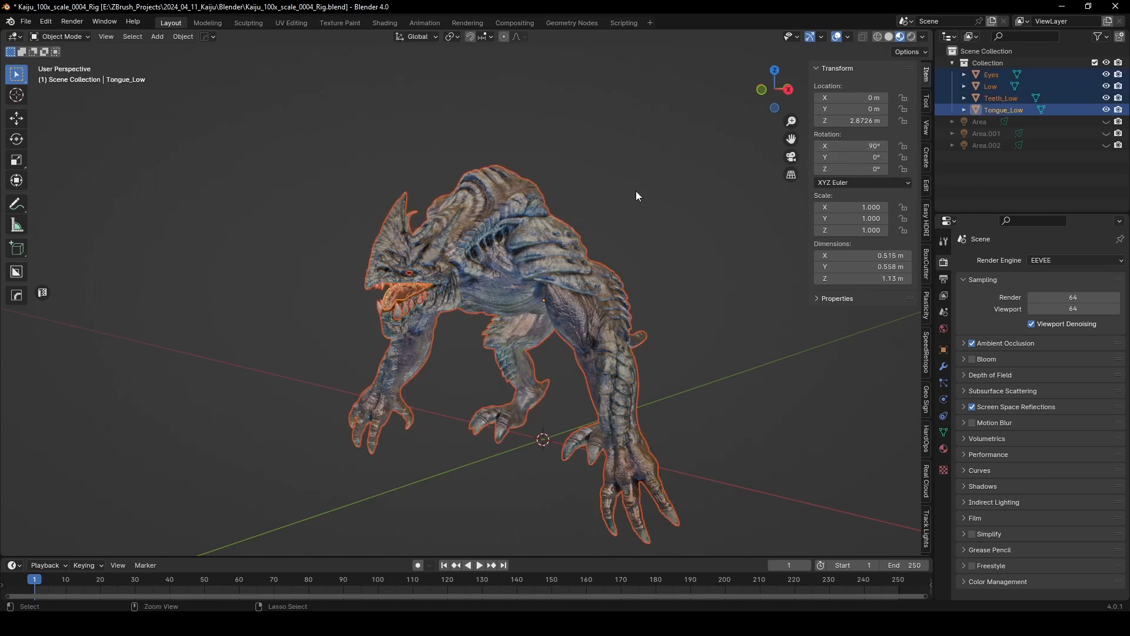
pyautogui.hotkey('ctrl', 'a')
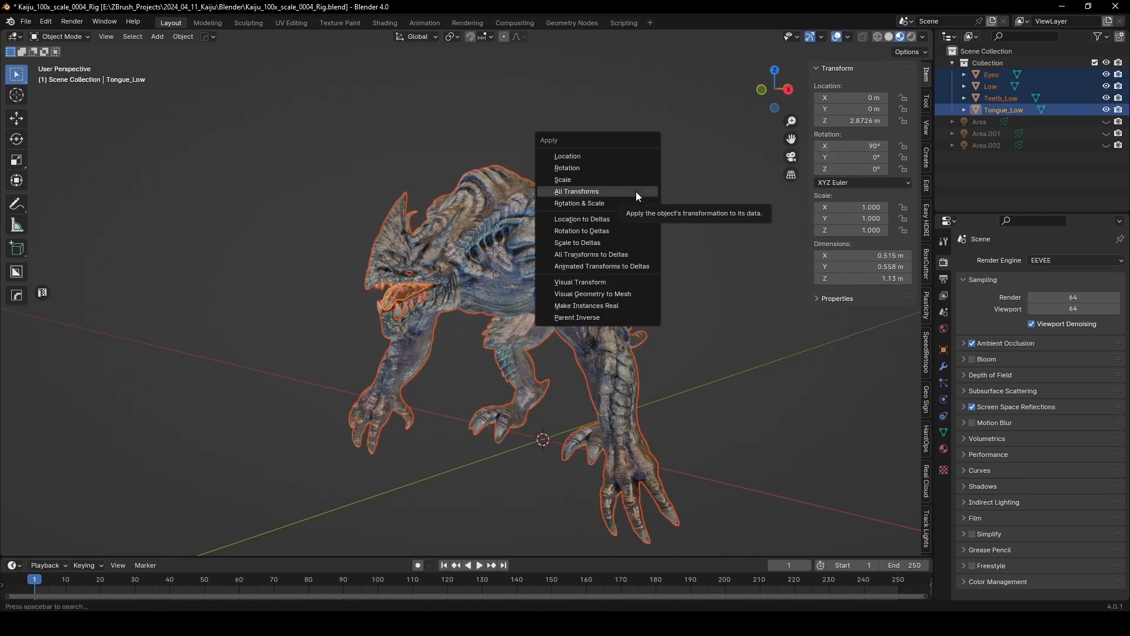
pyautogui.click(562, 192)
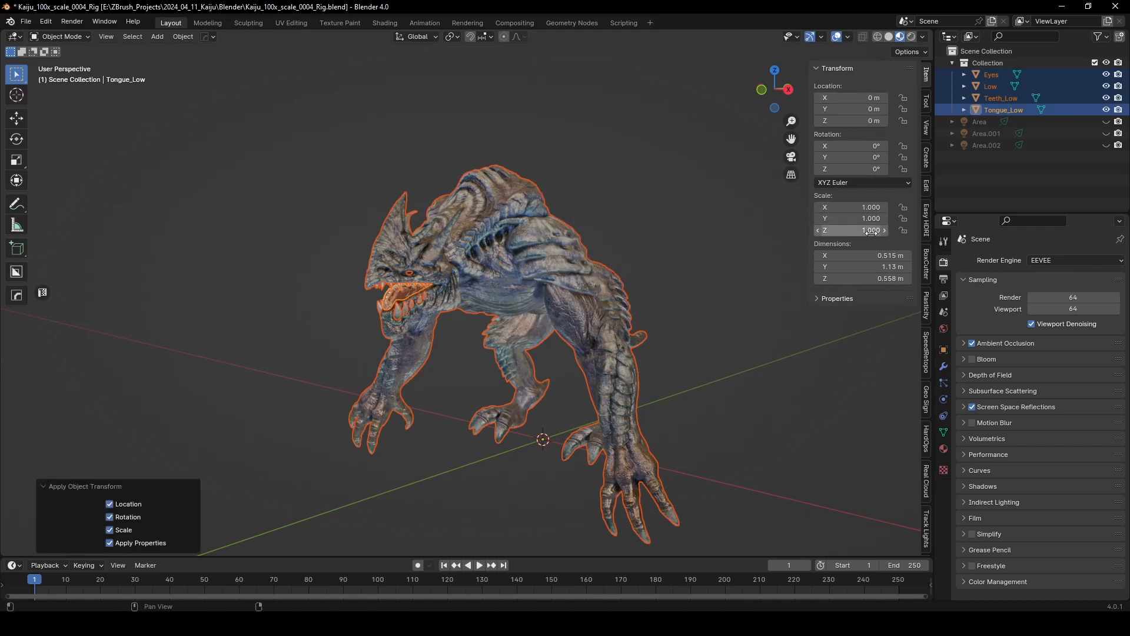
pyautogui.click(665, 235)
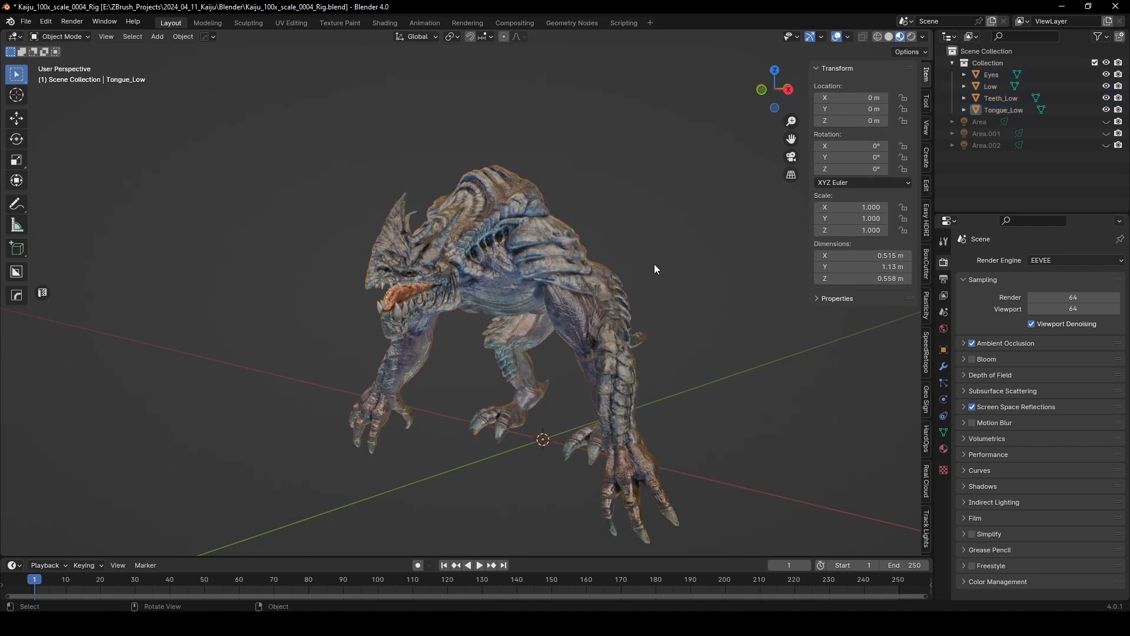
# Add a 2 m cube as a size reference and raise it about 1.01 m along Z in the side view
pyautogui.moveTo(655, 268); pyautogui.dragTo(688, 294, button='middle')
pyautogui.hotkey('shift', 'a')
pyautogui.moveTo(688, 294)
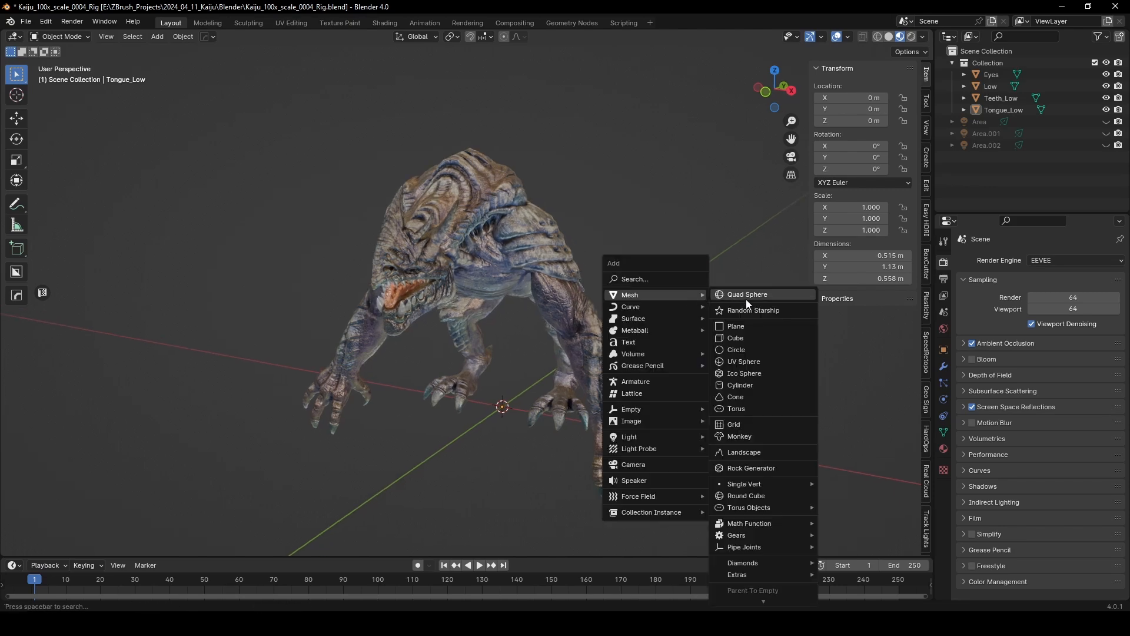
pyautogui.click(768, 333)
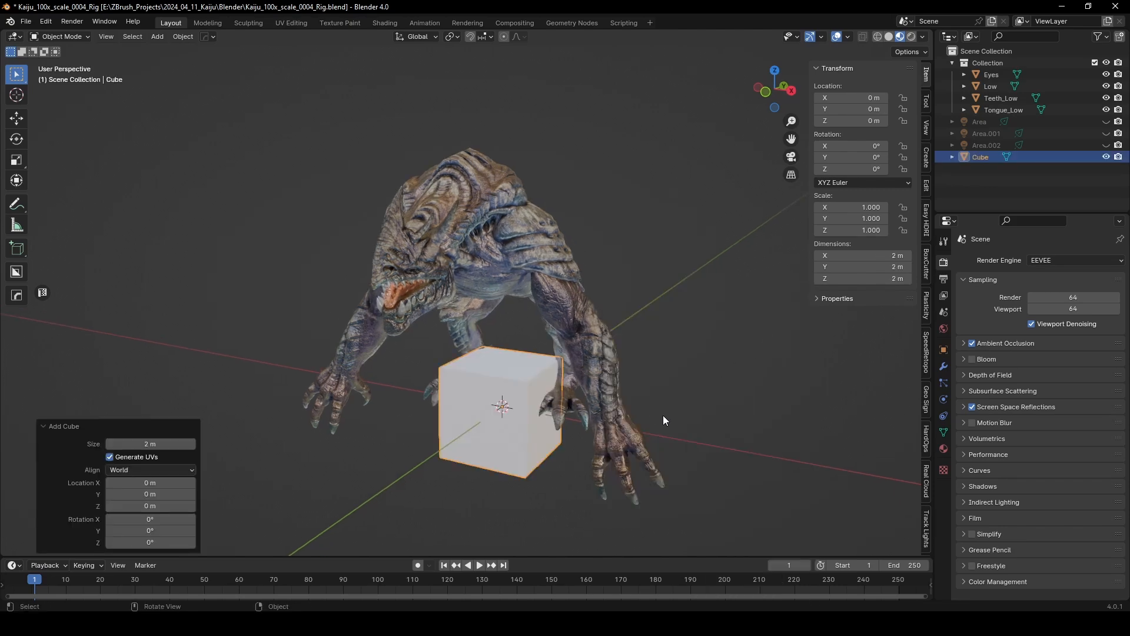
pyautogui.moveTo(672, 423); pyautogui.dragTo(653, 280, button='middle')
pyautogui.press('g')
pyautogui.press('z')
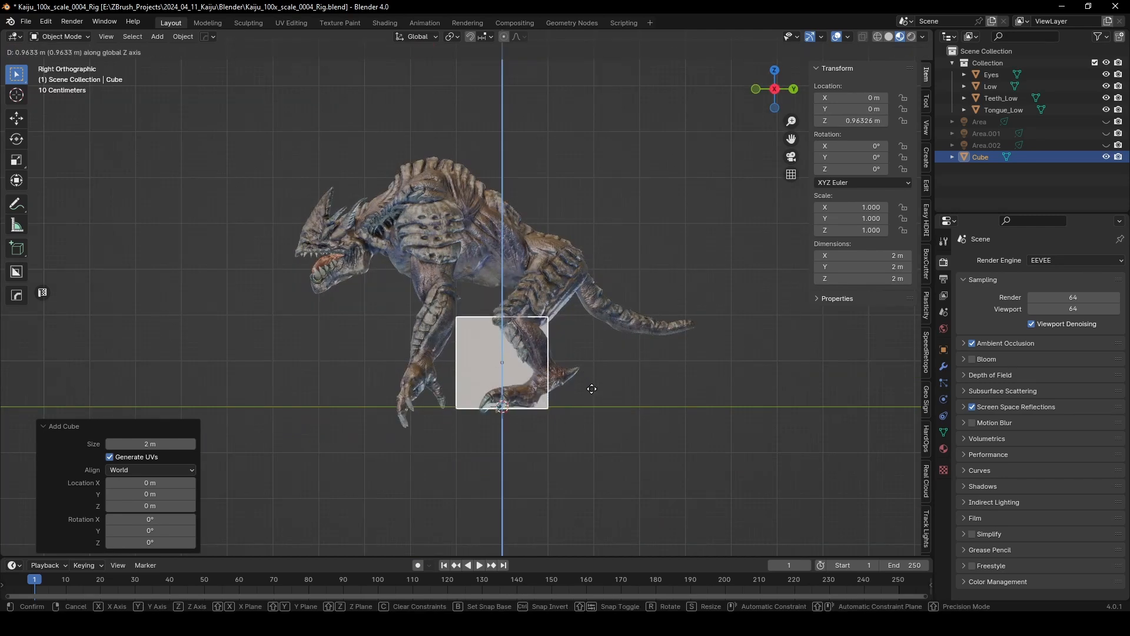
pyautogui.click(590, 384)
pyautogui.moveTo(535, 285); pyautogui.dragTo(525, 337, button='middle')
# Try adding the Horse armature preset from Auto-Rig Pro, and undo the addition
pyautogui.scroll(-10, 927, 448)
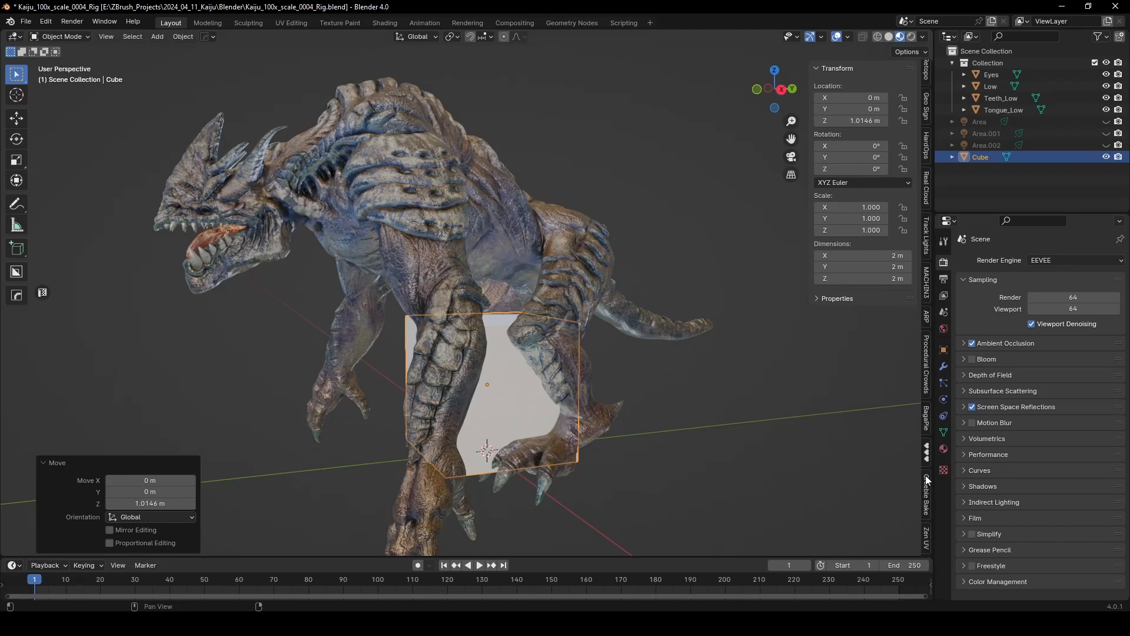
pyautogui.click(929, 321)
pyautogui.moveTo(623, 181); pyautogui.dragTo(655, 185, button='middle')
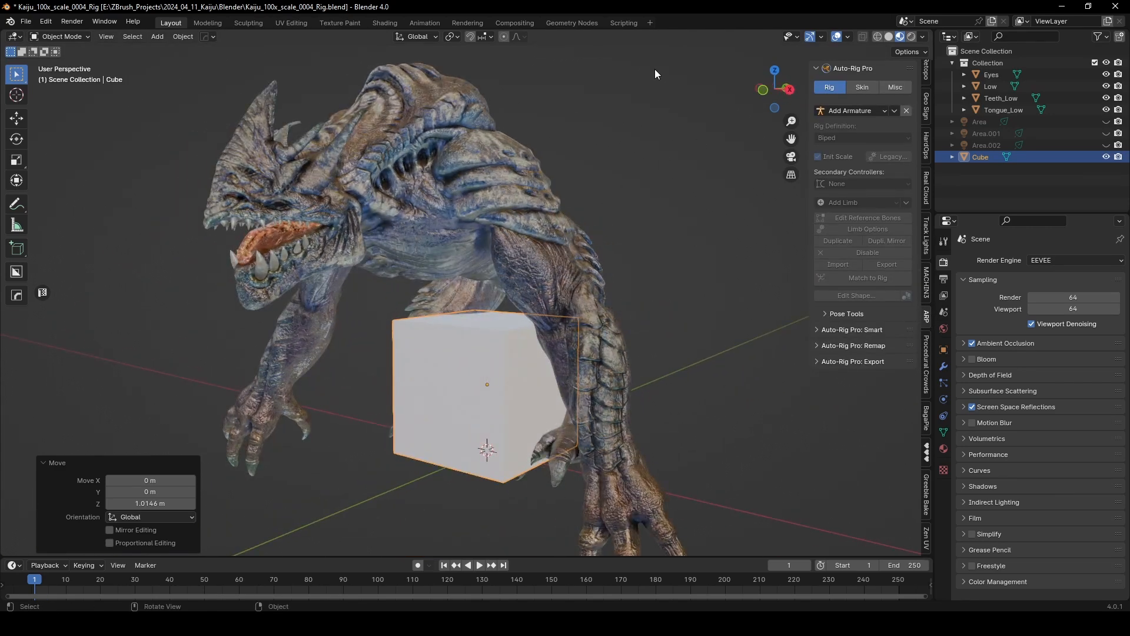
pyautogui.click(862, 111)
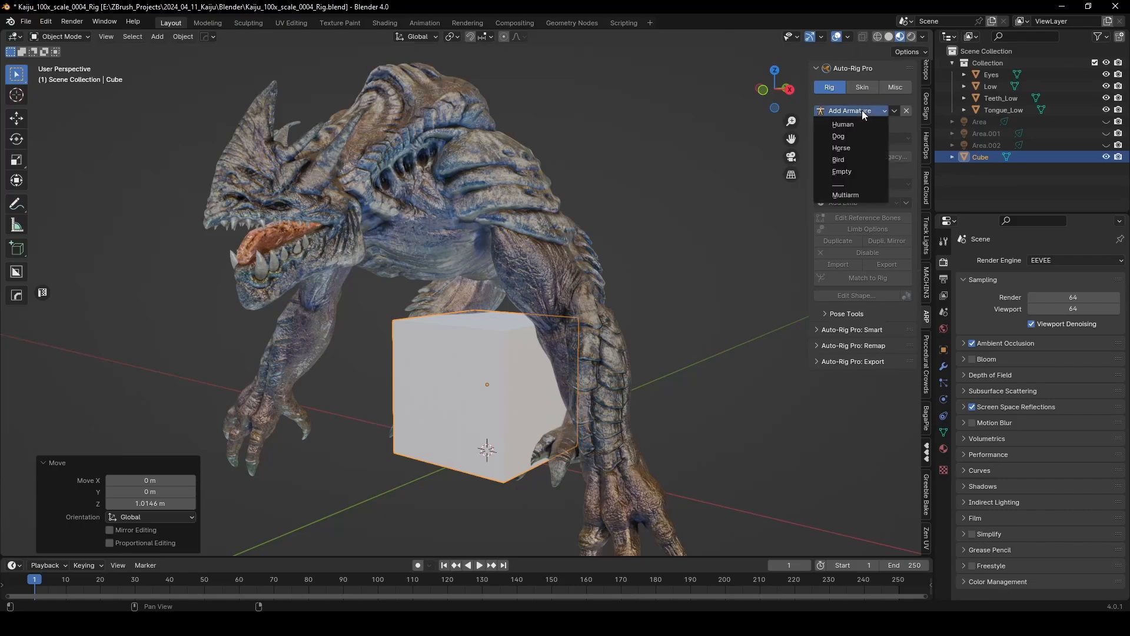
pyautogui.click(843, 147)
pyautogui.moveTo(642, 363); pyautogui.dragTo(515, 341, button='middle')
pyautogui.hotkey('ctrl', 'z')
# Delete the reference cube from the scene
pyautogui.moveTo(640, 351); pyautogui.dragTo(630, 350, button='middle')
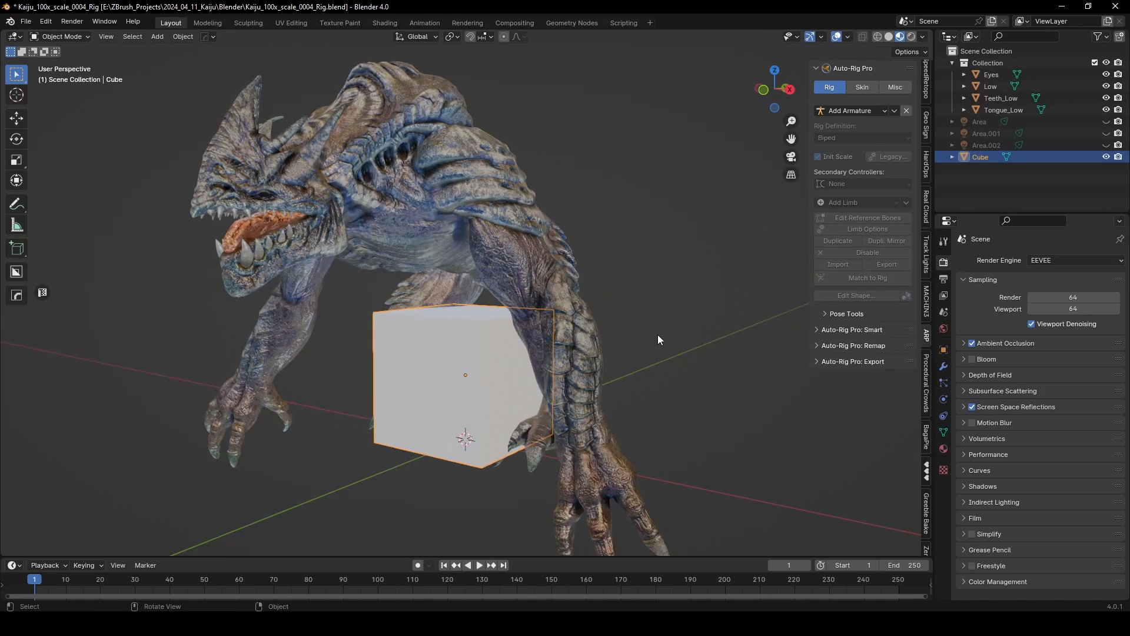
pyautogui.press('x')
pyautogui.click(468, 380)
pyautogui.press('KP_3')
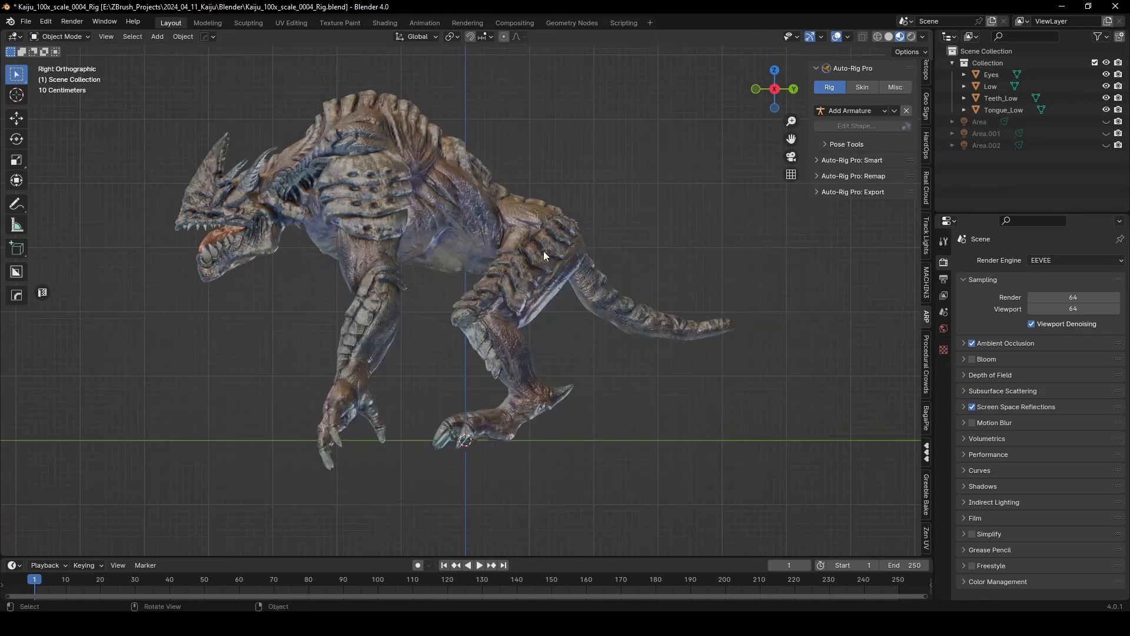
pyautogui.click(543, 251)
pyautogui.press('s')
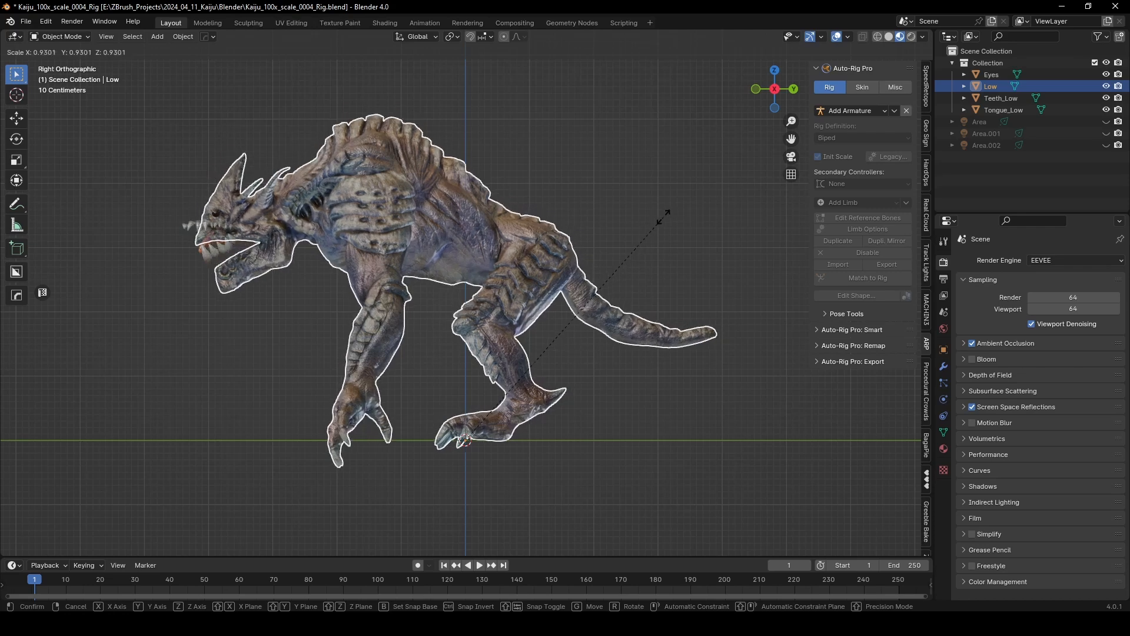
pyautogui.click(578, 244)
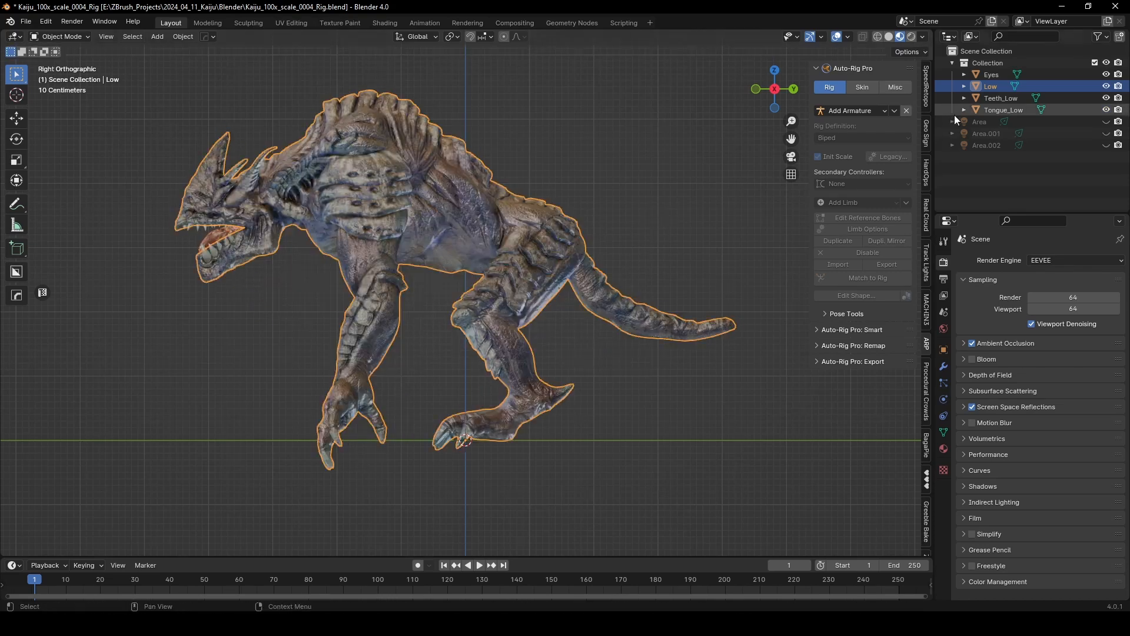
pyautogui.click(992, 113)
pyautogui.keyDown('shift'); pyautogui.click(986, 76); pyautogui.keyUp('shift')
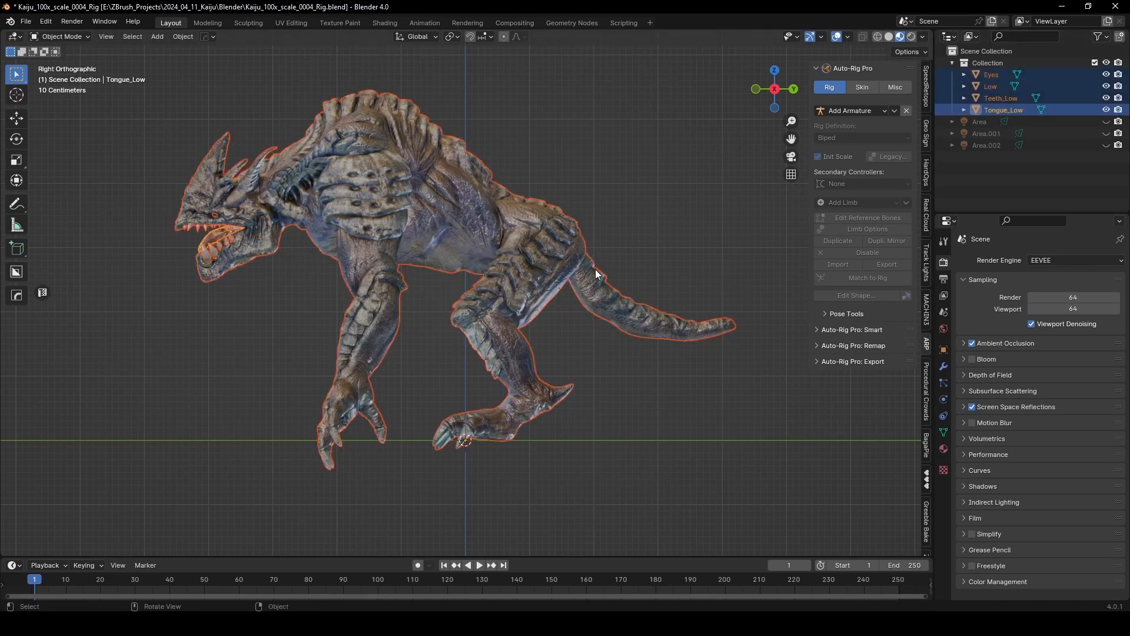
pyautogui.scroll(-3, 653, 203)
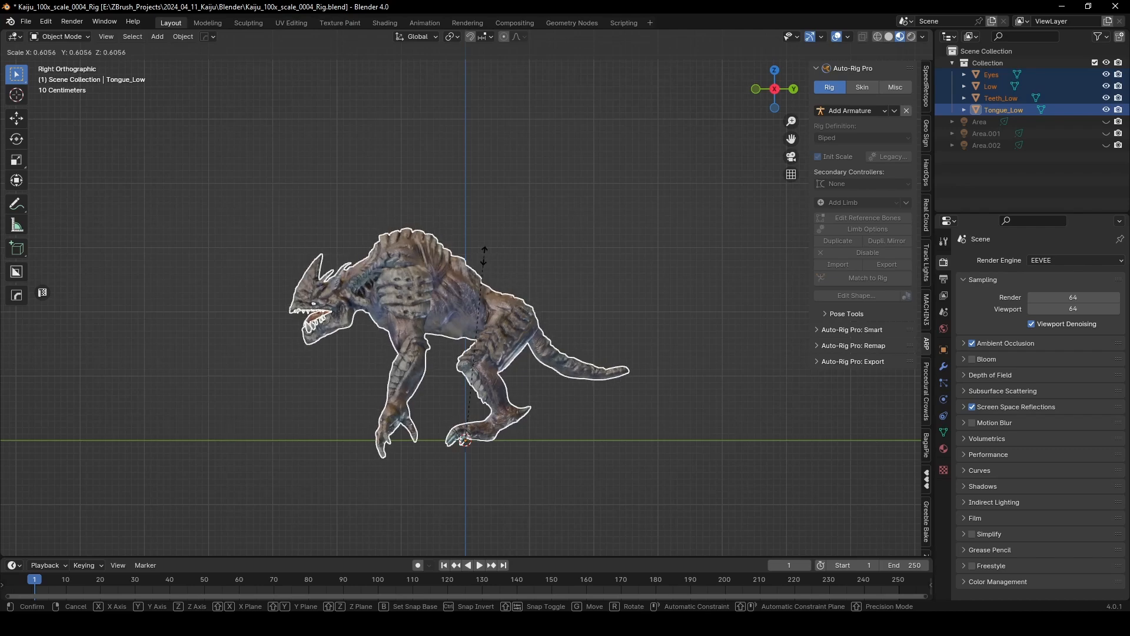
# Add a 2 m reference cube at the world origin and raise it about 1.02 m along Z in the side view
pyautogui.moveTo(612, 203); pyautogui.dragTo(611, 241, button='middle')
pyautogui.hotkey('shift', 'a')
pyautogui.moveTo(611, 242)
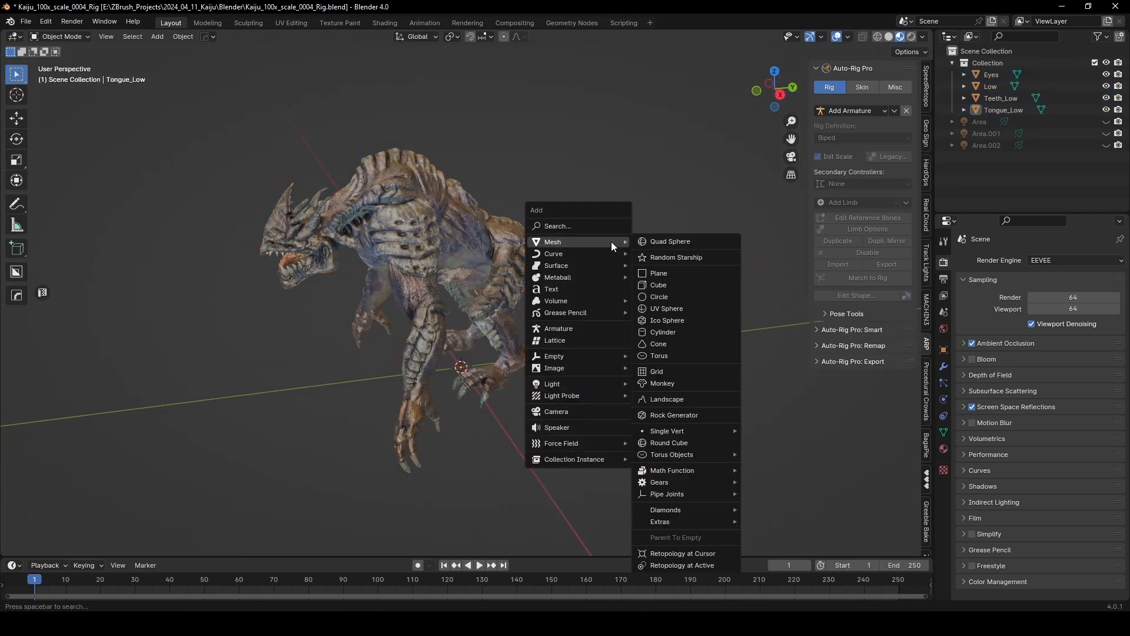
pyautogui.click(676, 284)
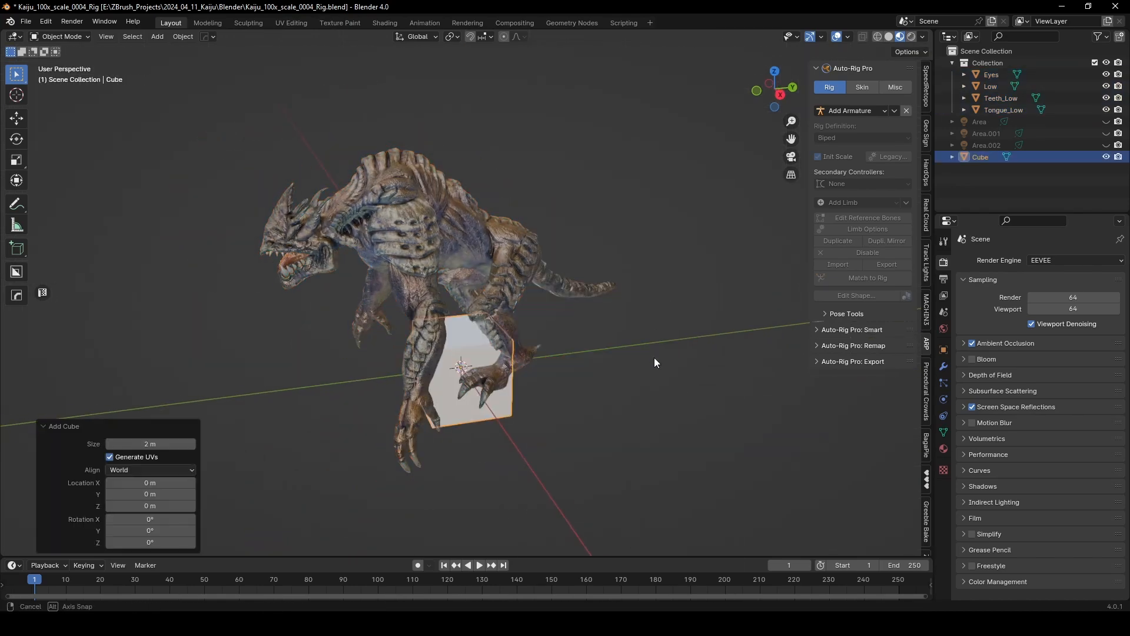
pyautogui.moveTo(655, 358); pyautogui.dragTo(489, 407, button='middle')
pyautogui.press('g')
pyautogui.press('z')
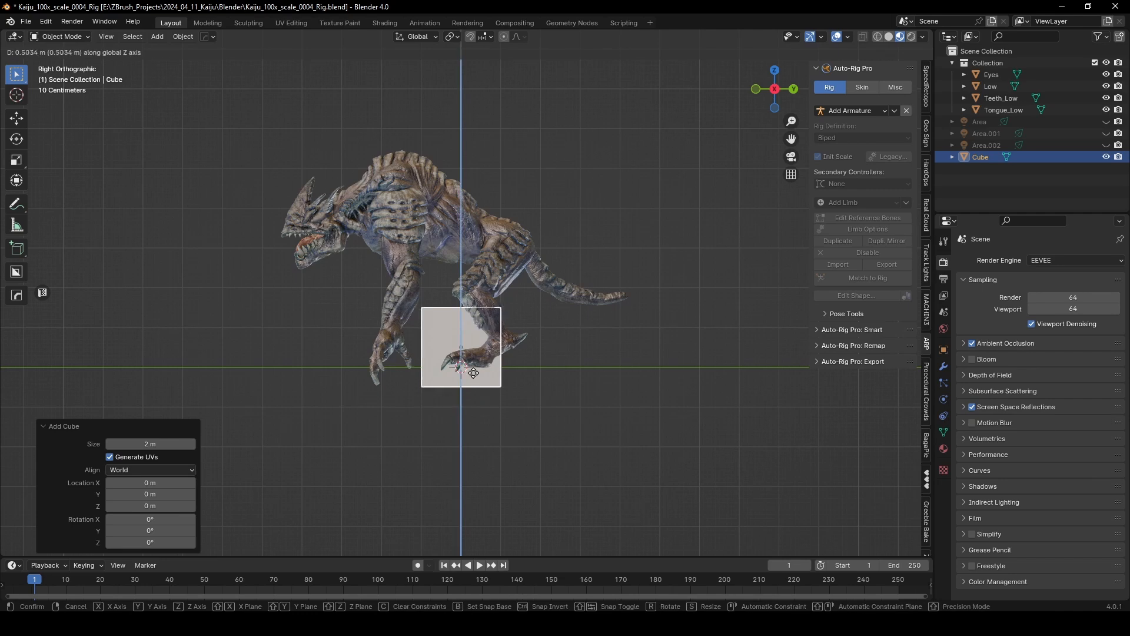
pyautogui.click(472, 357)
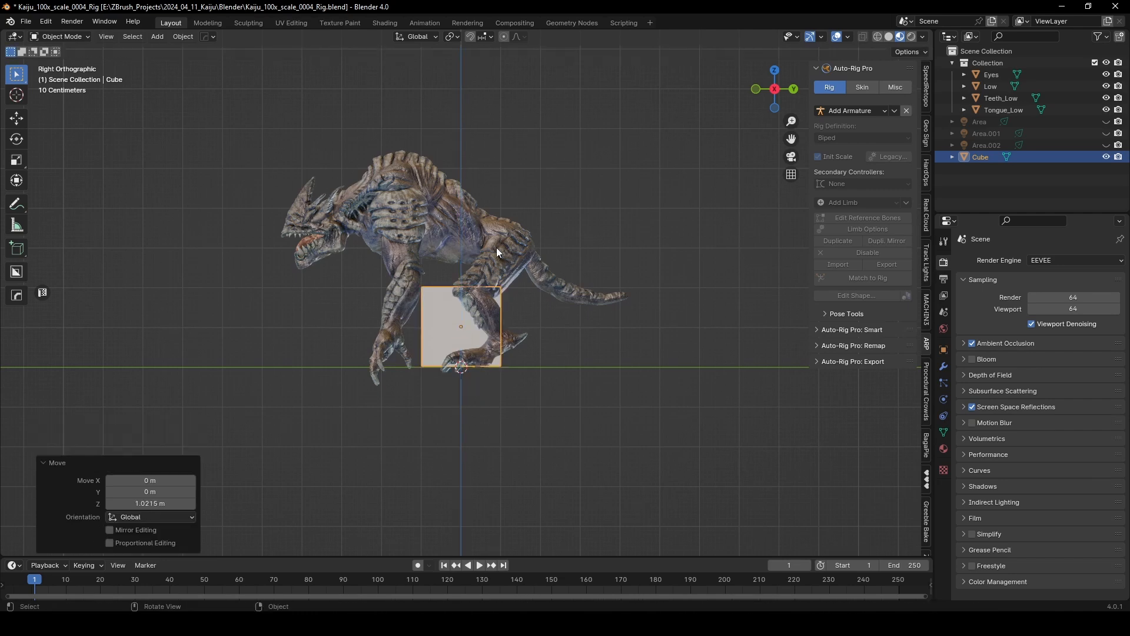
# Select the four creature meshes and scale them down uniformly, first by 0.569 and again by 0.905, using the cube as a size reference
pyautogui.click(984, 76)
pyautogui.press('a')
pyautogui.click(1005, 108)
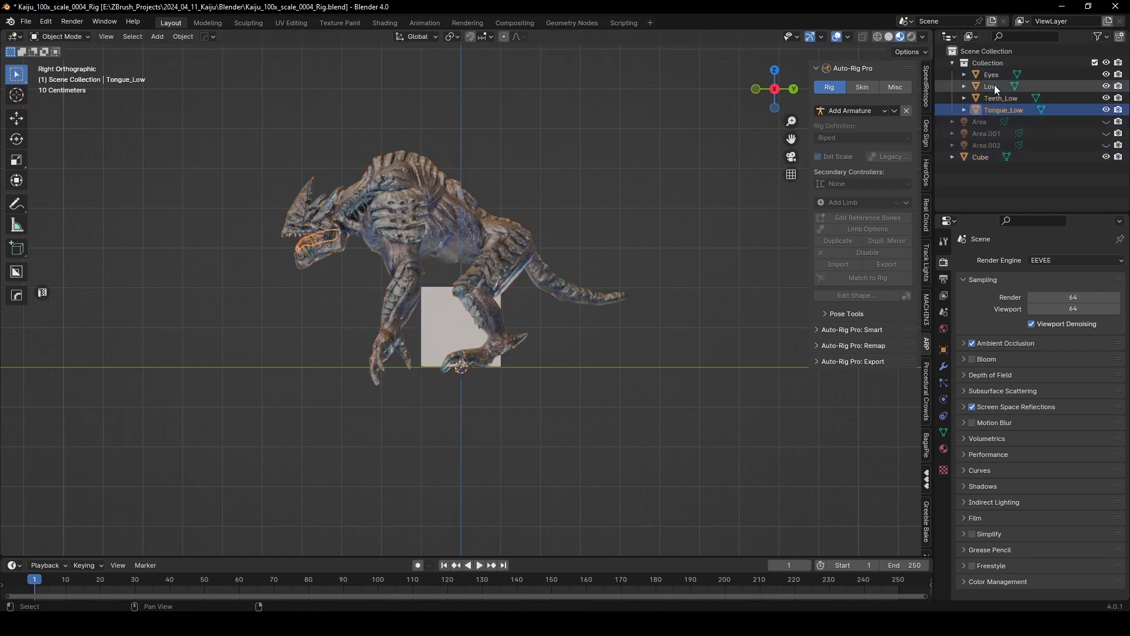
pyautogui.keyDown('shift'); pyautogui.click(993, 75); pyautogui.keyUp('shift')
pyautogui.scroll(8, 443, 429)
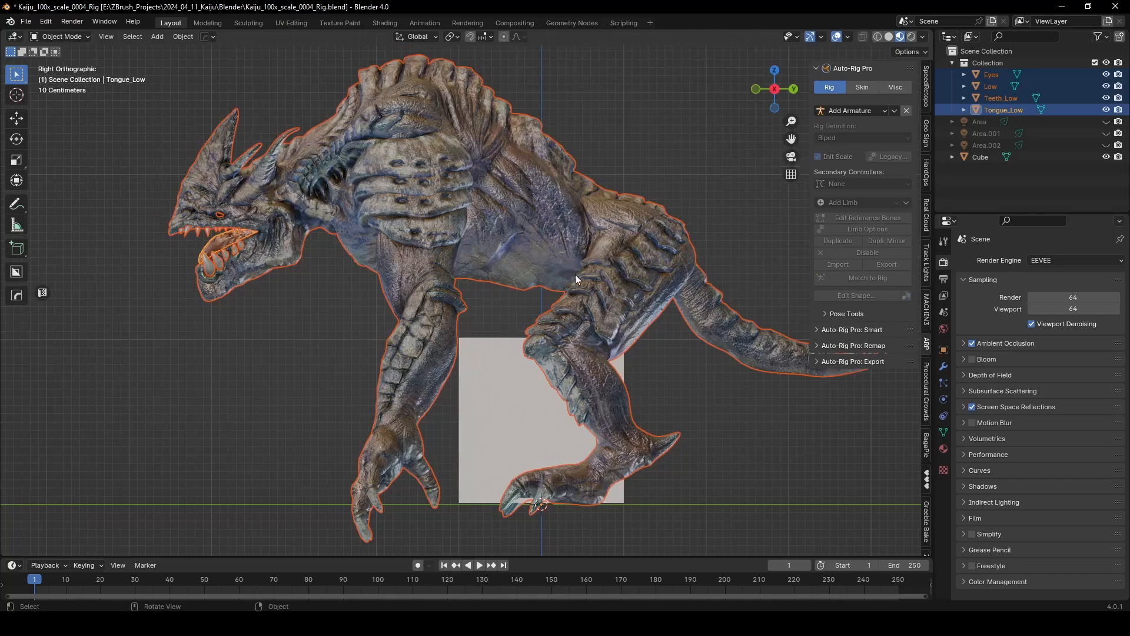
pyautogui.press('s')
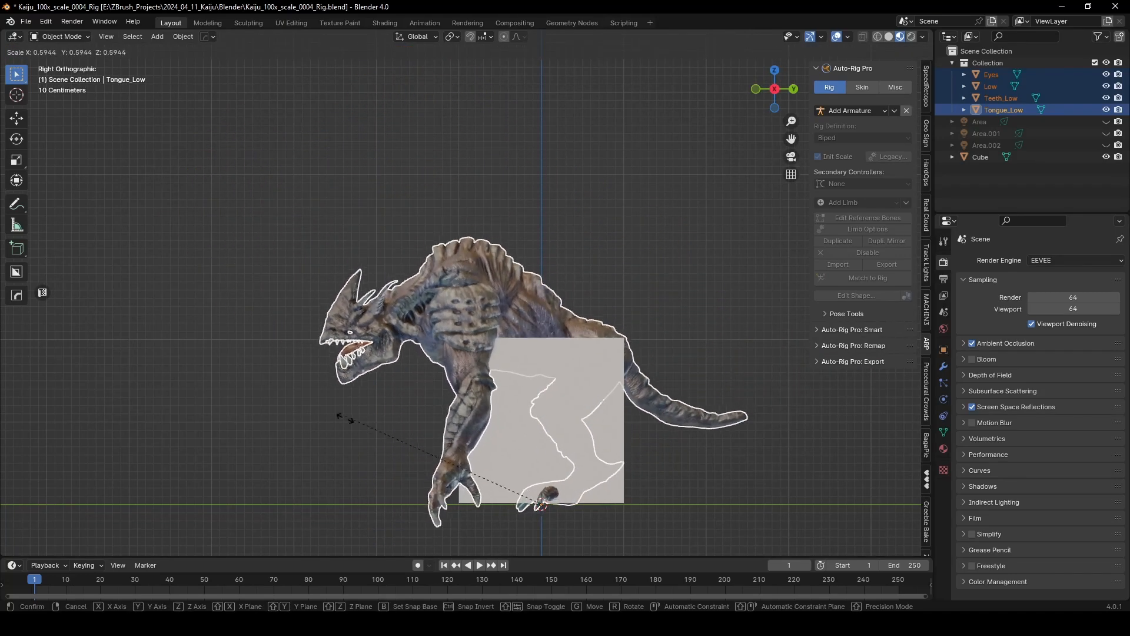
pyautogui.click(351, 416)
pyautogui.press('s')
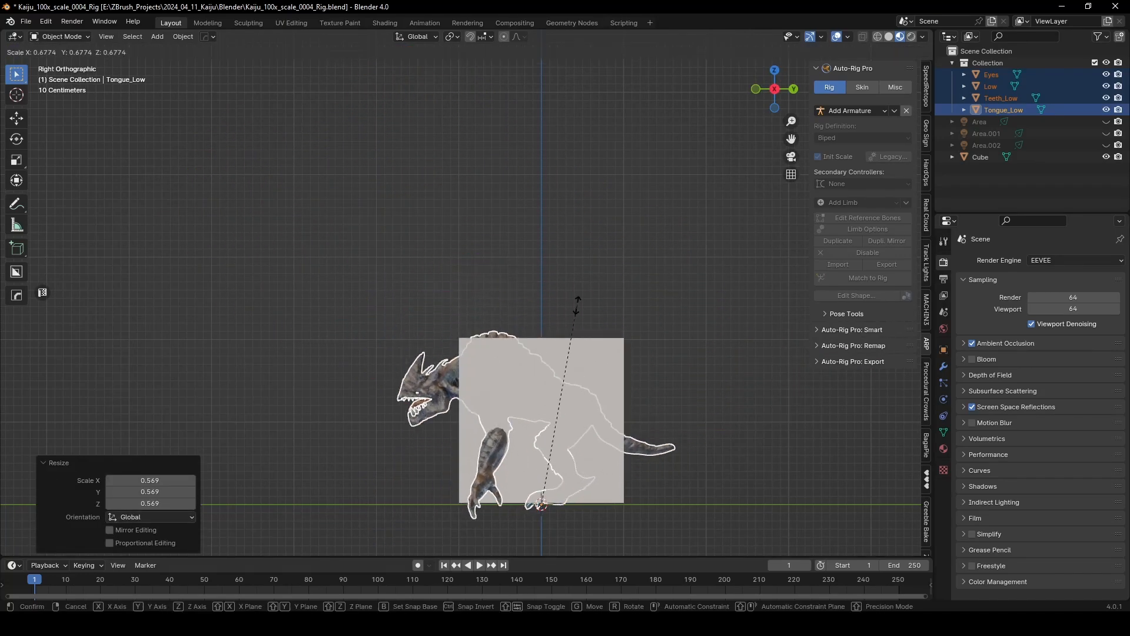
pyautogui.click(664, 258)
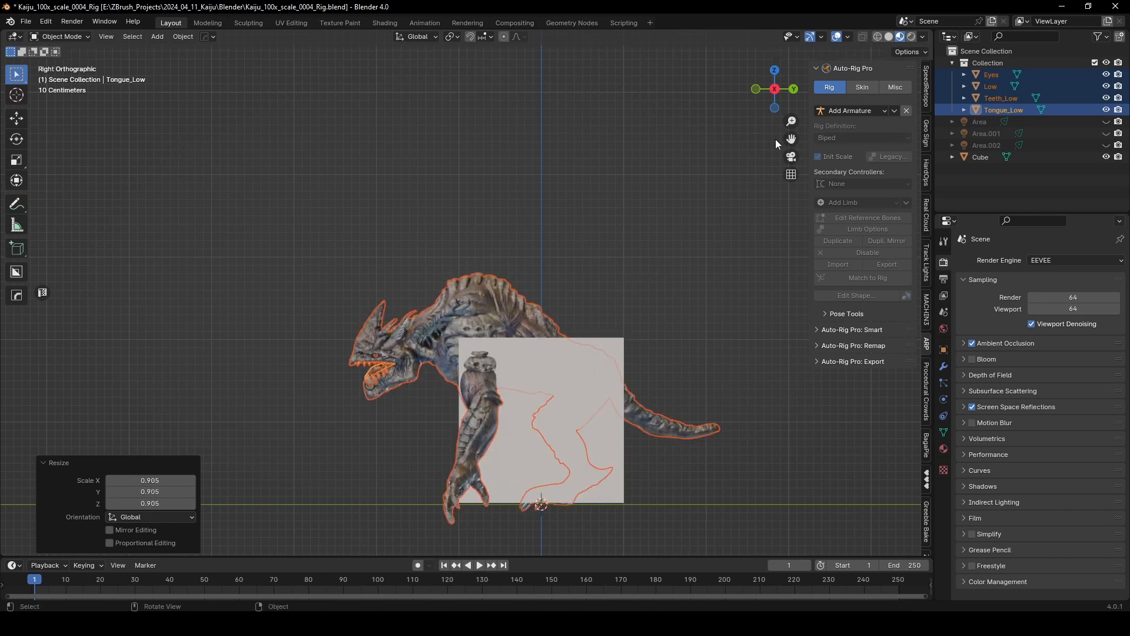
# Try adding the Horse armature preset to compare its size with the creature, and undo the addition
pyautogui.click(868, 111)
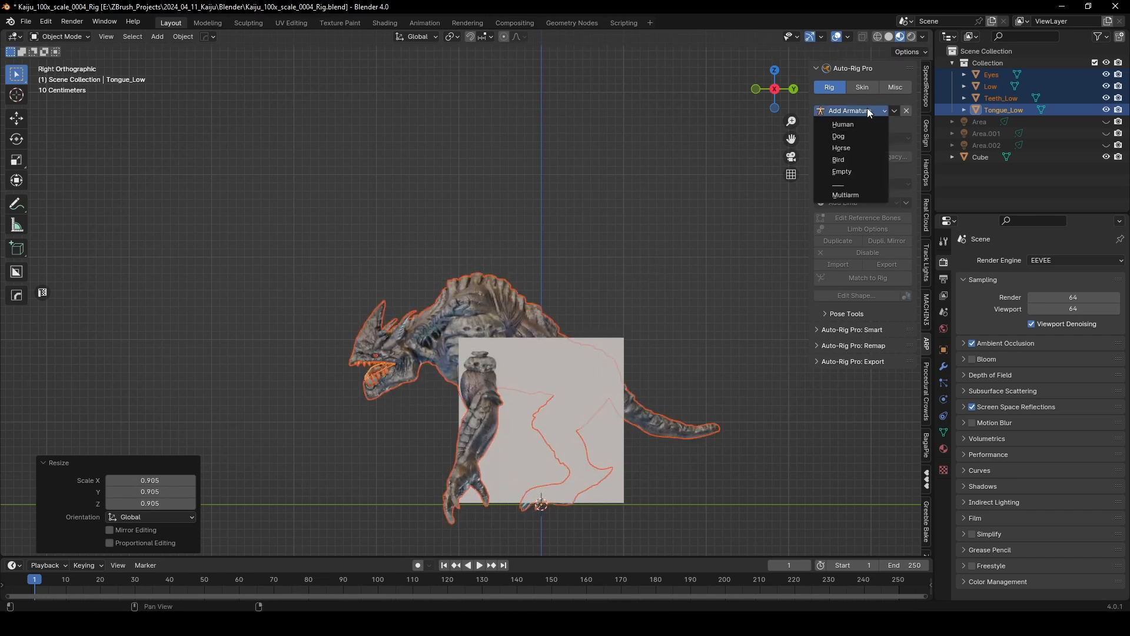
pyautogui.click(848, 144)
pyautogui.moveTo(530, 329)
pyautogui.mouseDown(button='middle')
pyautogui.moveTo(479, 354)
pyautogui.moveTo(599, 341)
pyautogui.moveTo(515, 338)
pyautogui.mouseUp(button='middle')
pyautogui.scroll(3, 515, 338)
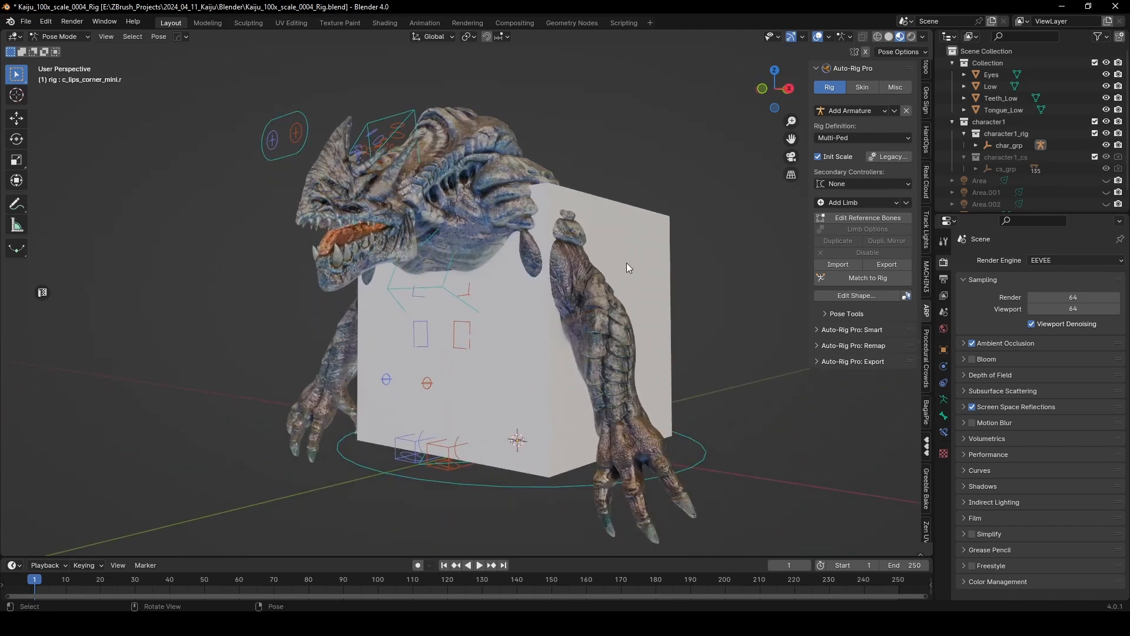
pyautogui.moveTo(566, 225); pyautogui.dragTo(466, 230, button='middle')
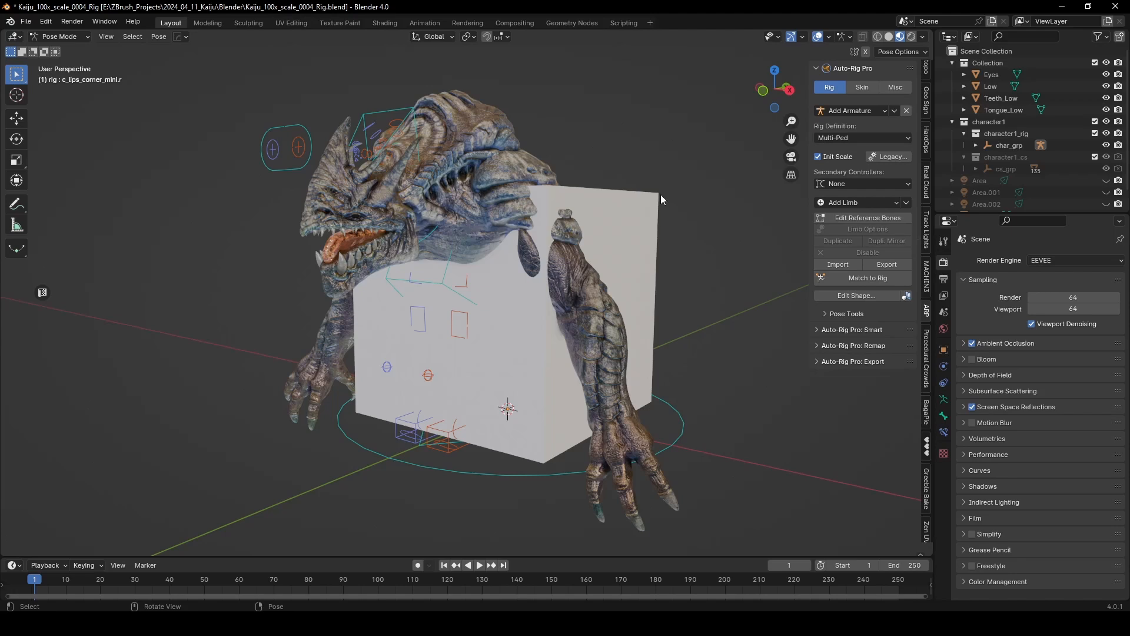
pyautogui.moveTo(679, 181); pyautogui.dragTo(675, 182, button='middle')
pyautogui.hotkey('ctrl', 'z')
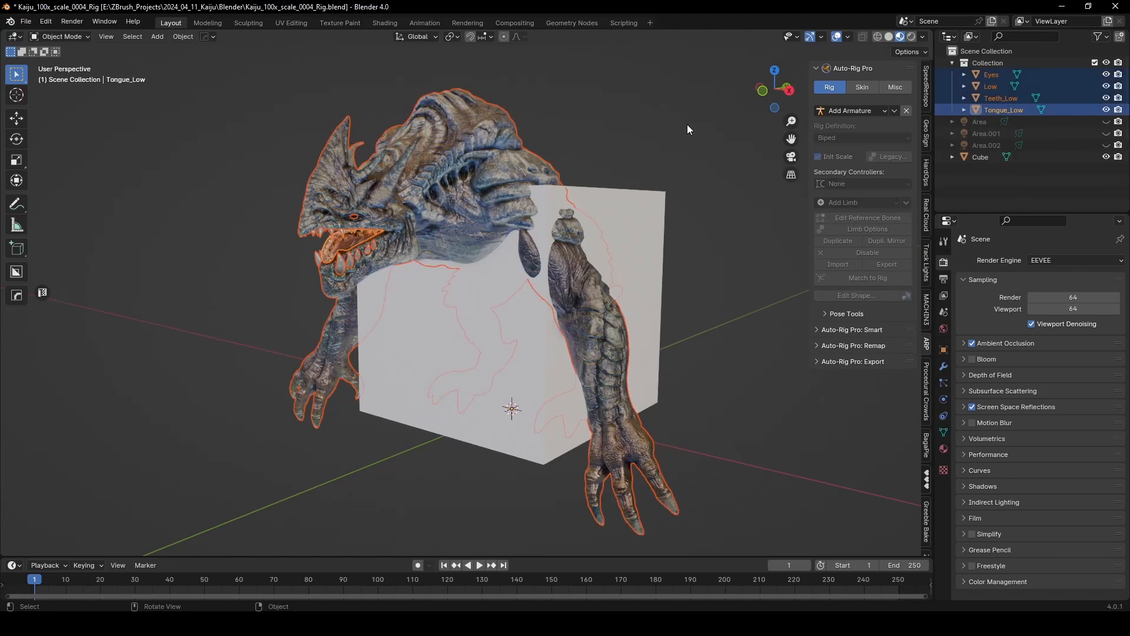
# Delete the reference cube, leaving only the creature meshes and lights in the scene
pyautogui.click(635, 235)
pyautogui.press('x')
pyautogui.click(634, 234)
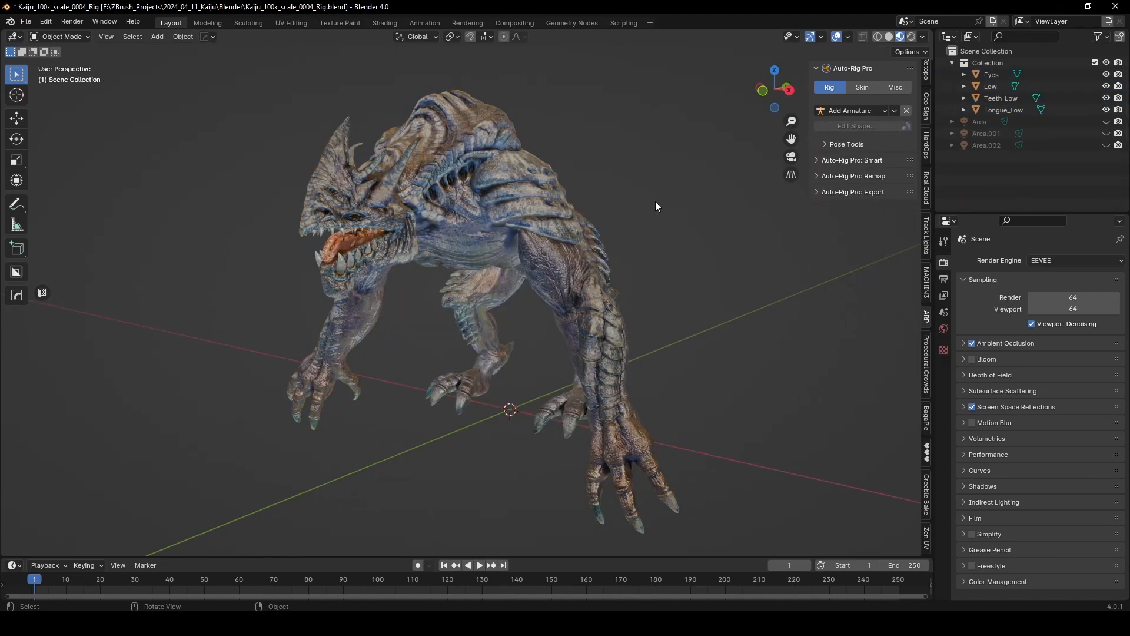
# Display the object transform values, apply All Transforms to the Eyes, Low, Teeth_Low and Tongue_Low meshes, and deselect them
pyautogui.click(993, 75)
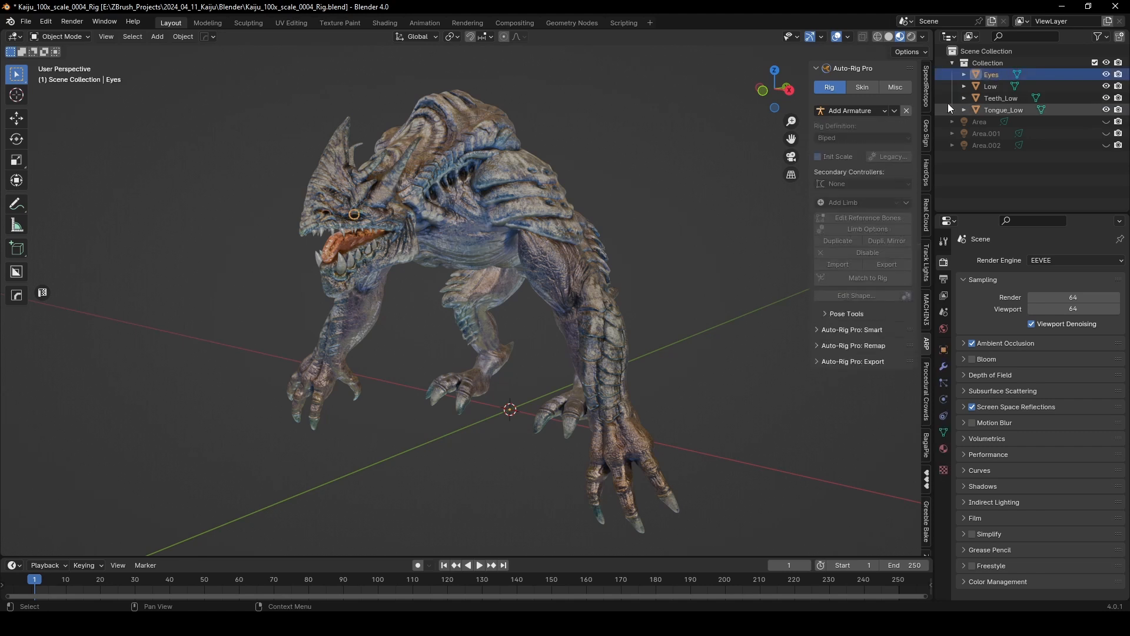
pyautogui.scroll(8, 926, 100)
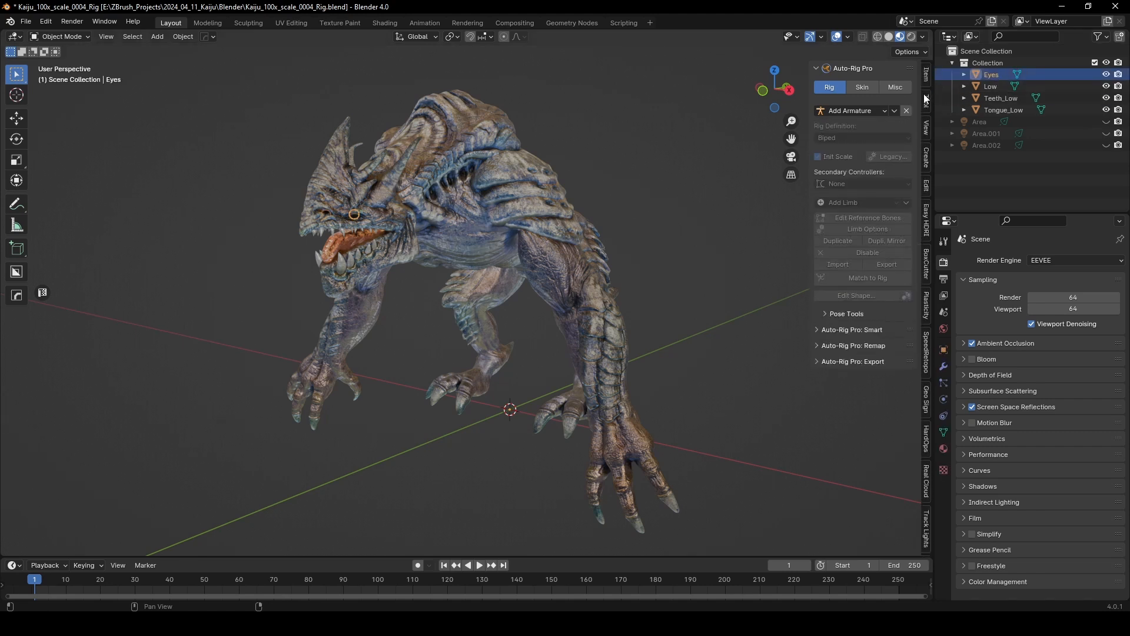
pyautogui.click(927, 75)
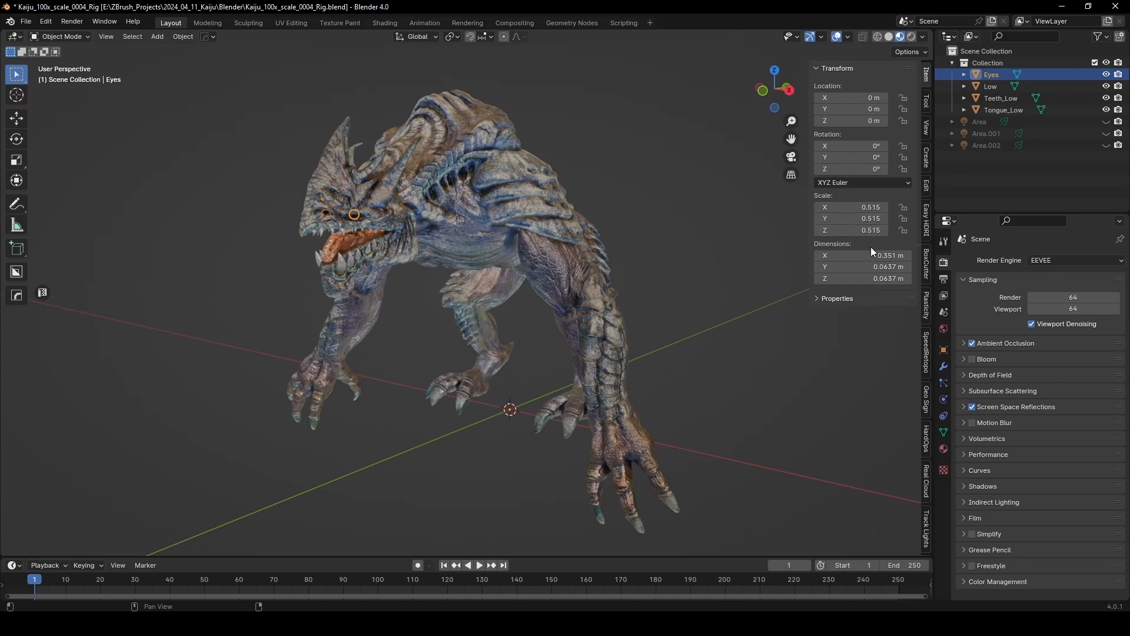
pyautogui.keyDown('shift'); pyautogui.click(1001, 108); pyautogui.keyUp('shift')
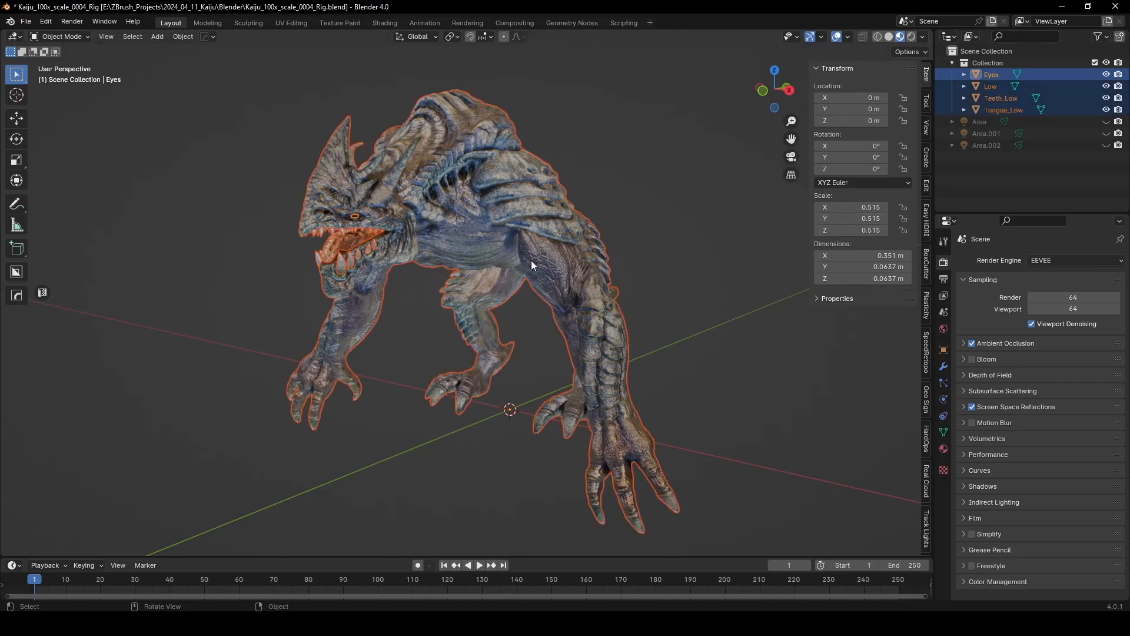
pyautogui.hotkey('ctrl', 'a')
pyautogui.click(535, 259)
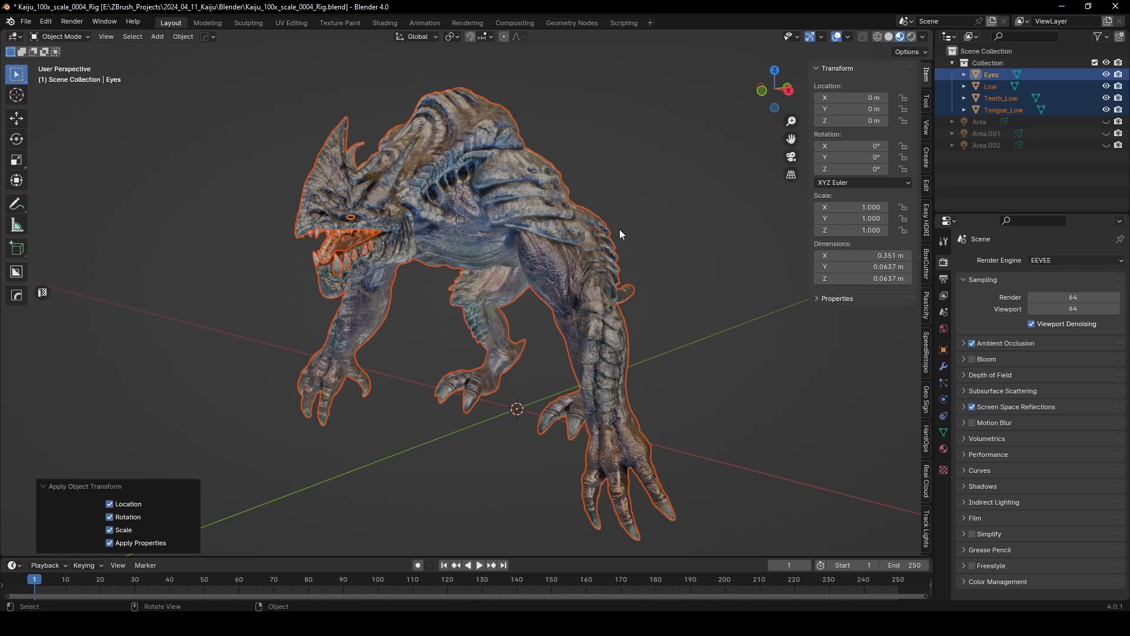
pyautogui.moveTo(631, 166); pyautogui.dragTo(663, 235, button='middle')
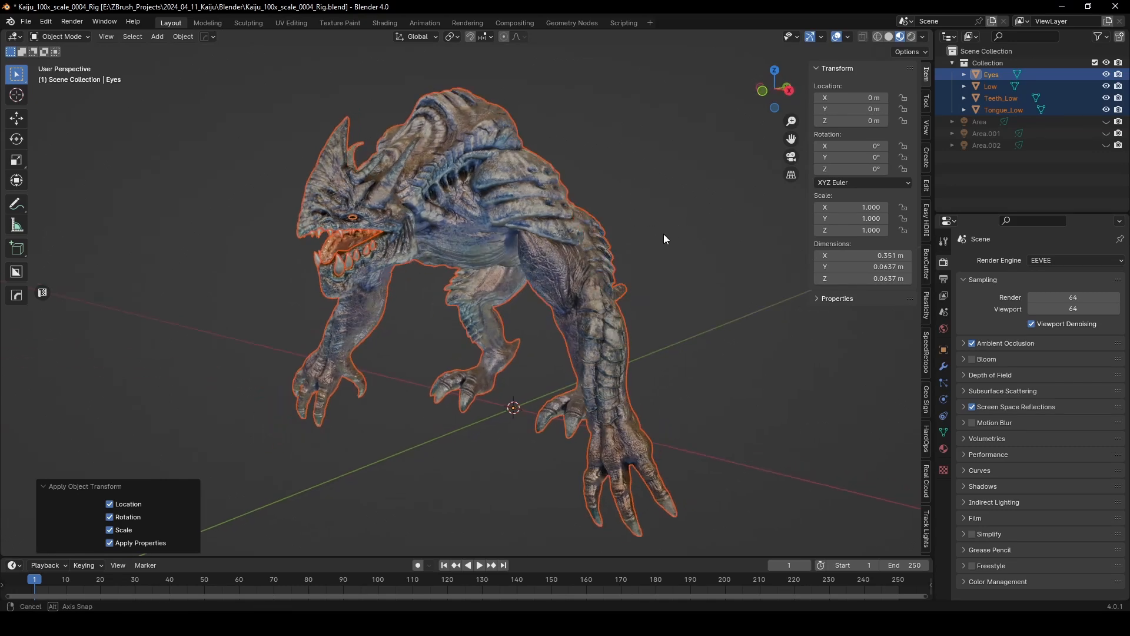
pyautogui.click(663, 234)
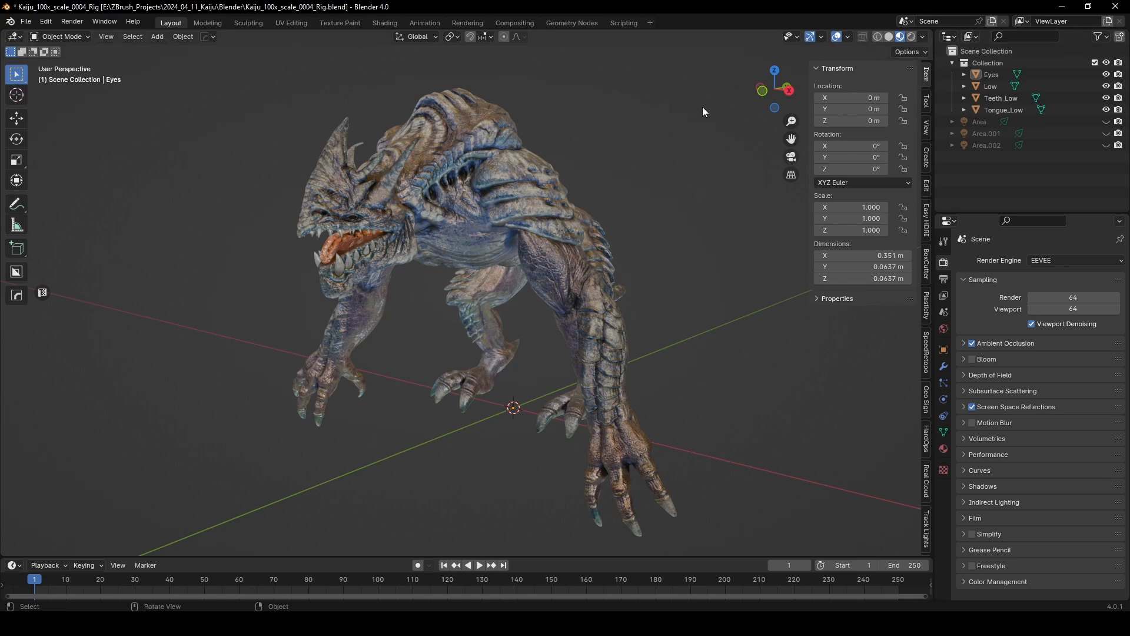
# Check the location, rotation and scale values of the tongue, teeth, body and eyes meshes one by one
pyautogui.moveTo(660, 256); pyautogui.dragTo(704, 249, button='middle')
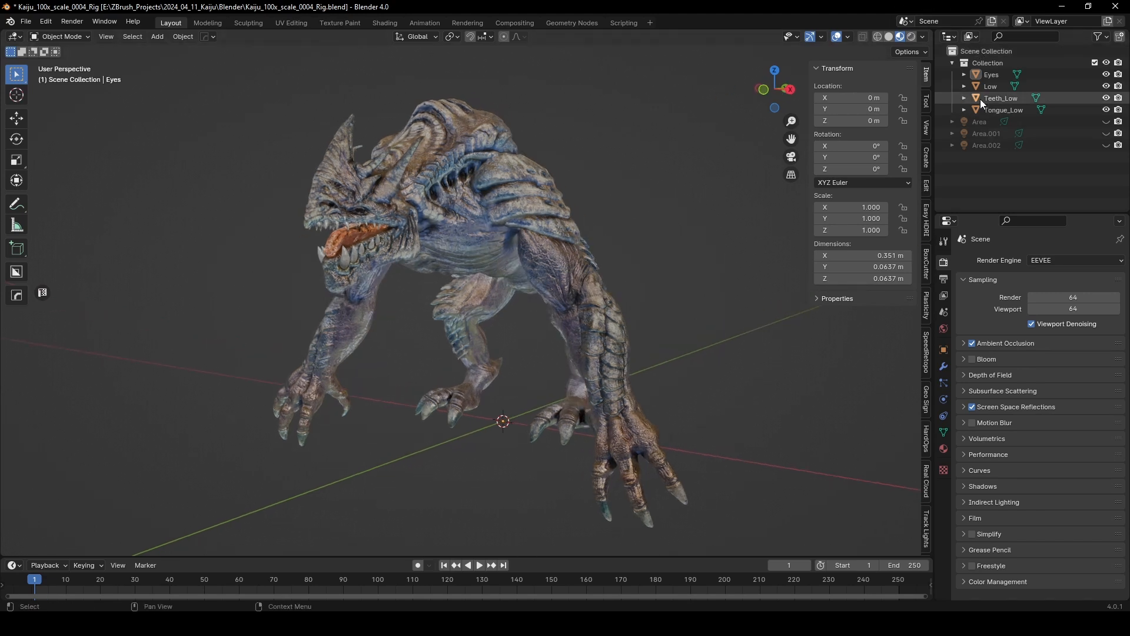
pyautogui.click(993, 110)
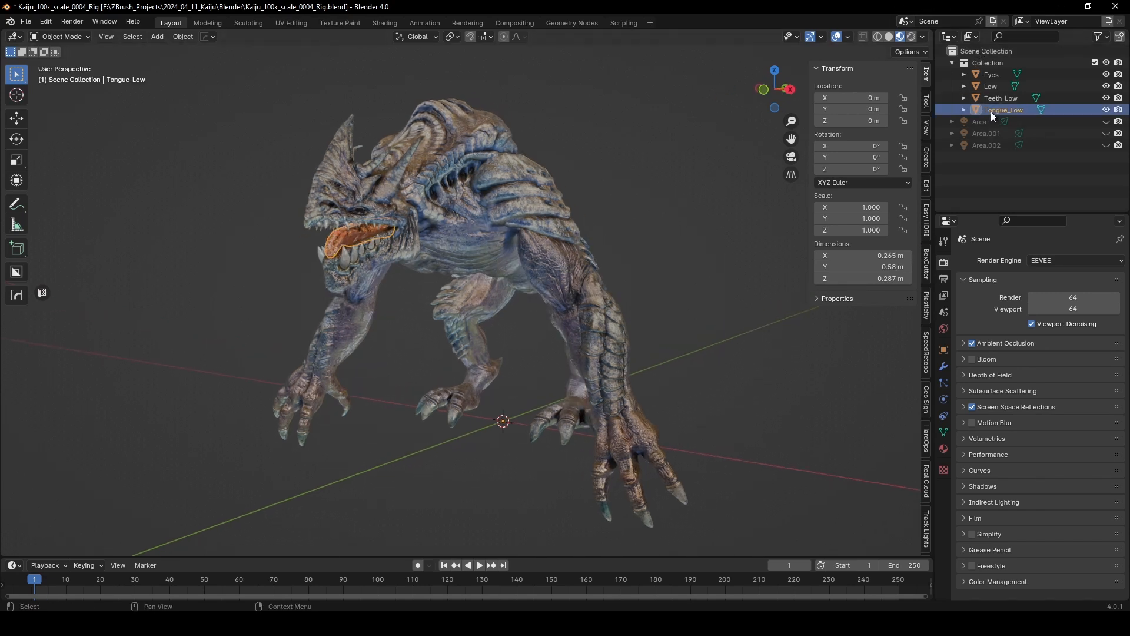
pyautogui.click(987, 97)
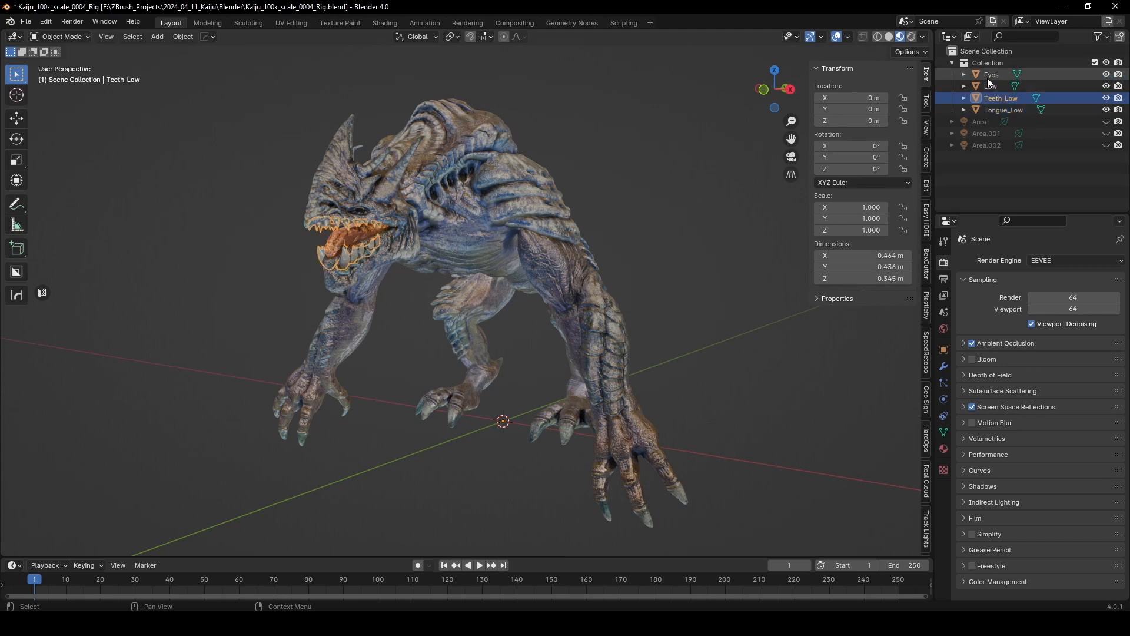
pyautogui.click(996, 86)
pyautogui.click(993, 75)
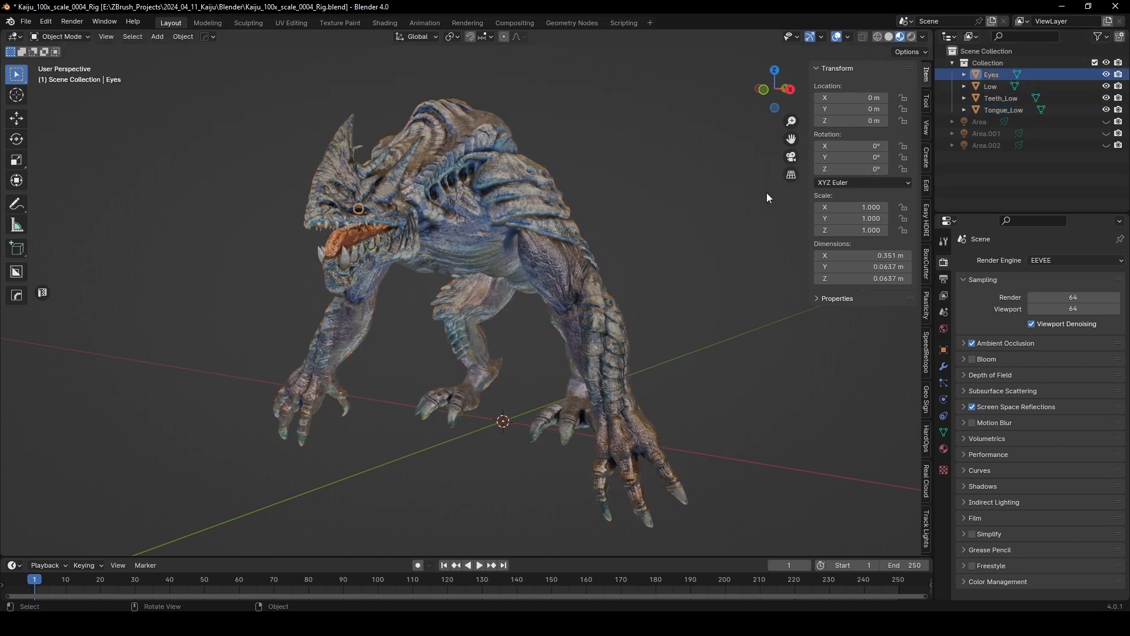
pyautogui.click(671, 233)
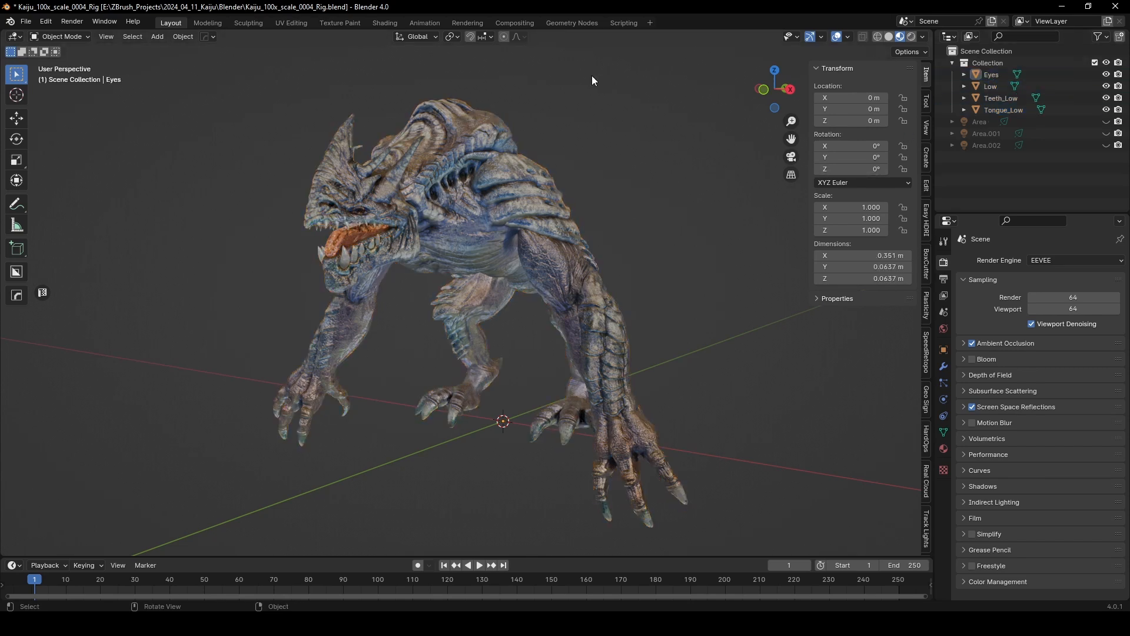
# Add the Empty armature preset from Auto-Rig Pro as the base for the creature's rig
pyautogui.keyDown('alt'); pyautogui.moveTo(592, 76); pyautogui.dragTo(469, 84, button='middle'); pyautogui.keyUp('alt')
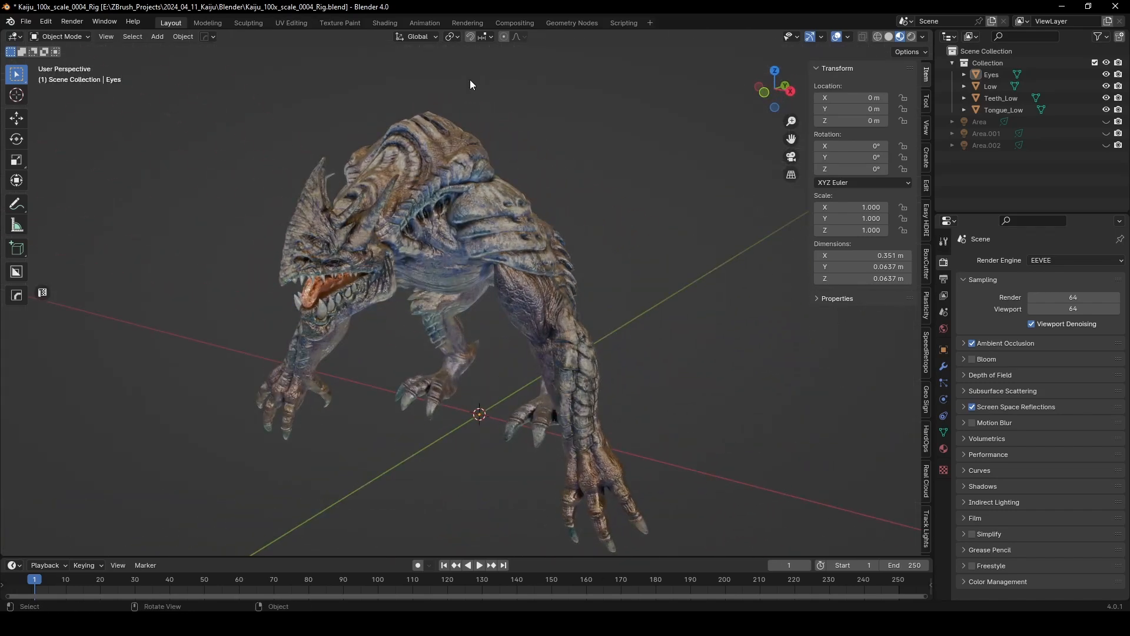
pyautogui.moveTo(486, 211); pyautogui.dragTo(620, 249, button='middle')
pyautogui.scroll(-6, 928, 400)
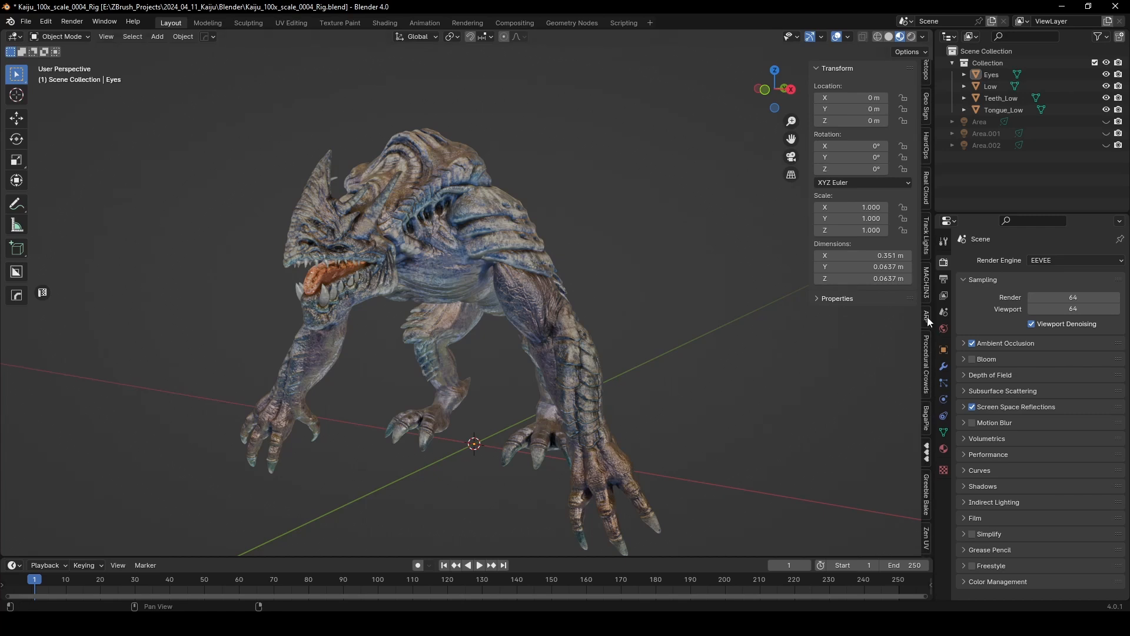
pyautogui.click(928, 318)
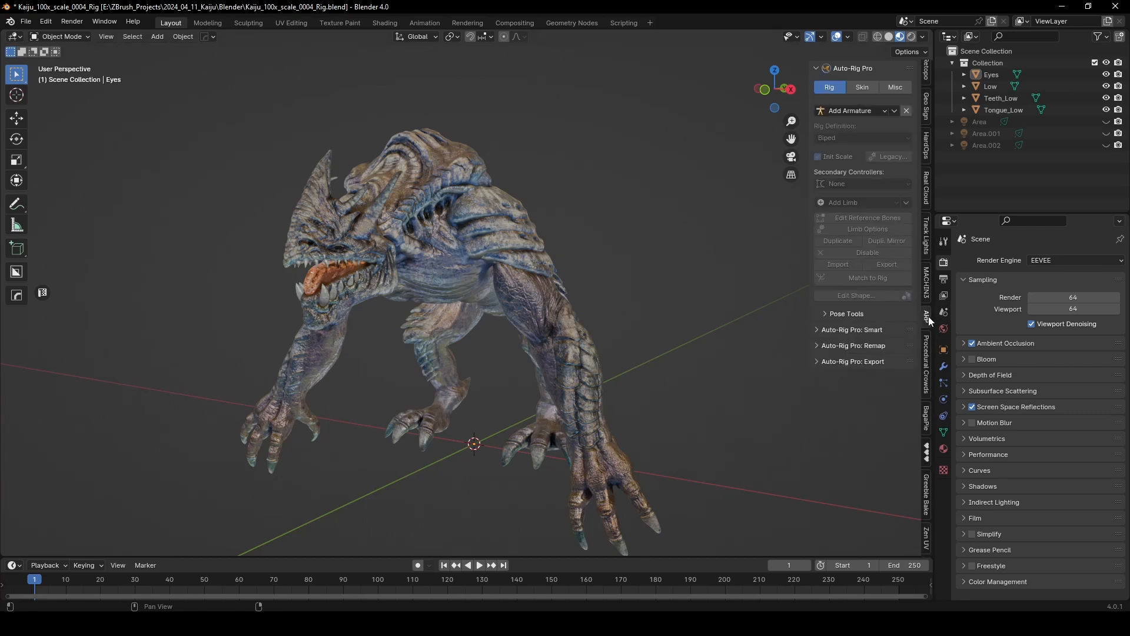
pyautogui.click(862, 107)
pyautogui.moveTo(564, 484); pyautogui.dragTo(500, 408, button='middle')
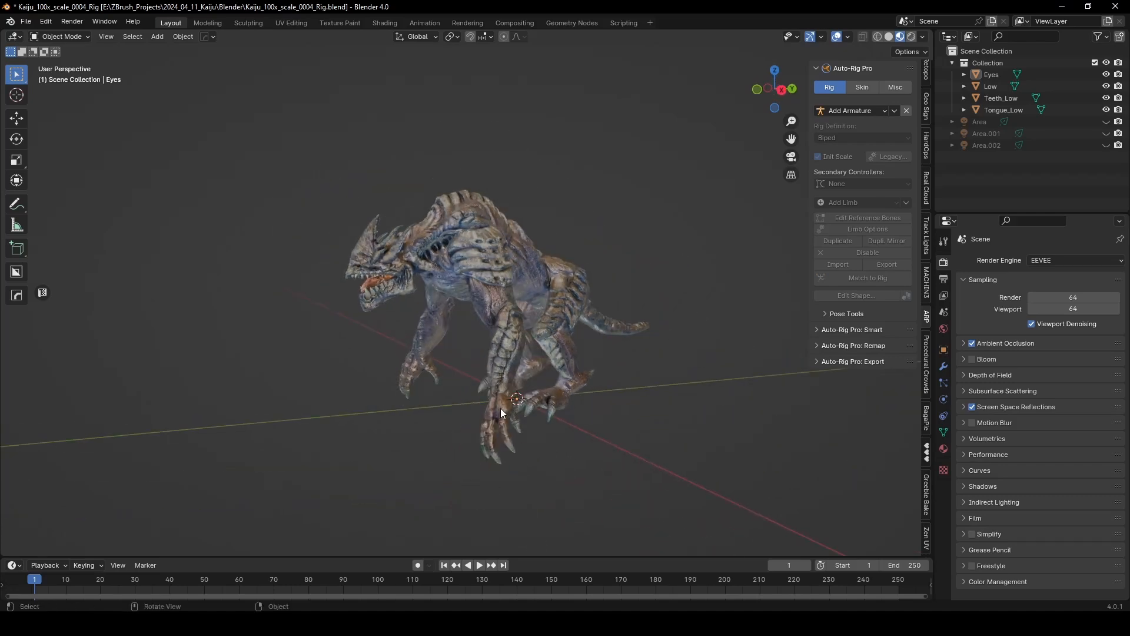
pyautogui.moveTo(513, 292); pyautogui.dragTo(614, 285, button='middle')
pyautogui.scroll(5, 614, 285)
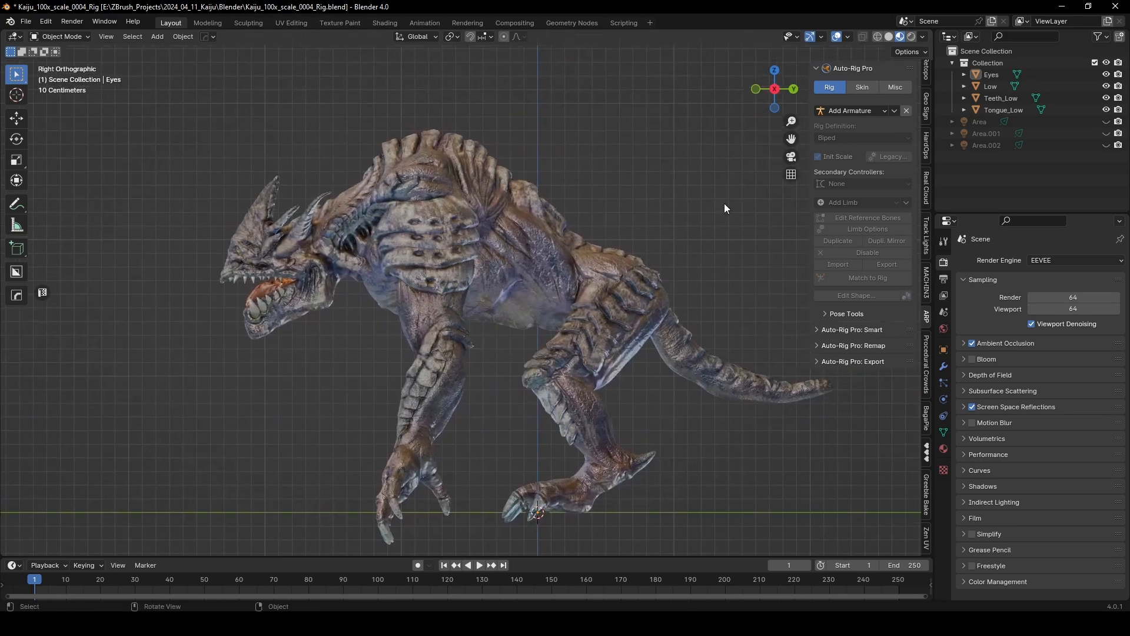
pyautogui.click(866, 110)
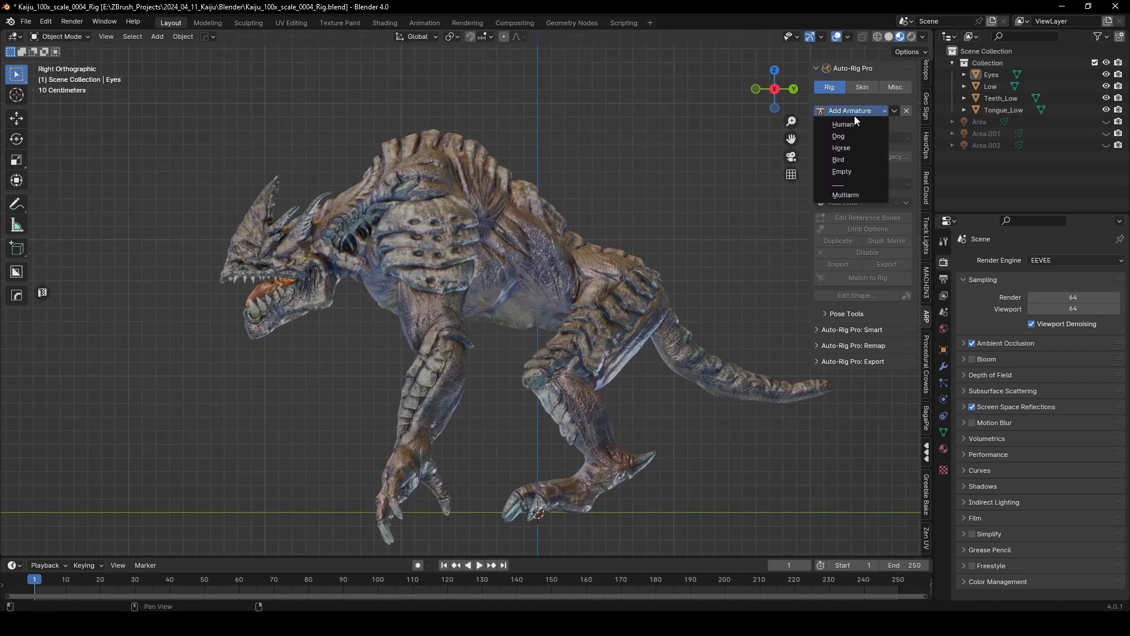
pyautogui.click(853, 171)
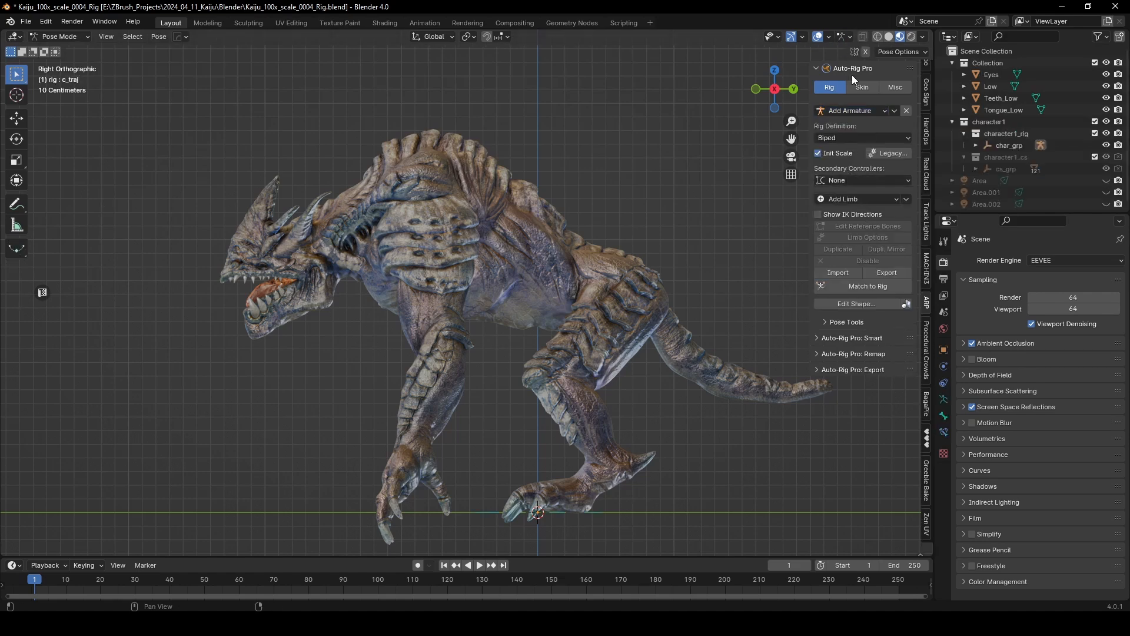
# Turn on the bone X-ray display so the rig's bones can be selected through the creature mesh
pyautogui.keyDown('shift'); pyautogui.moveTo(685, 258); pyautogui.dragTo(662, 225, button='middle'); pyautogui.keyUp('shift')
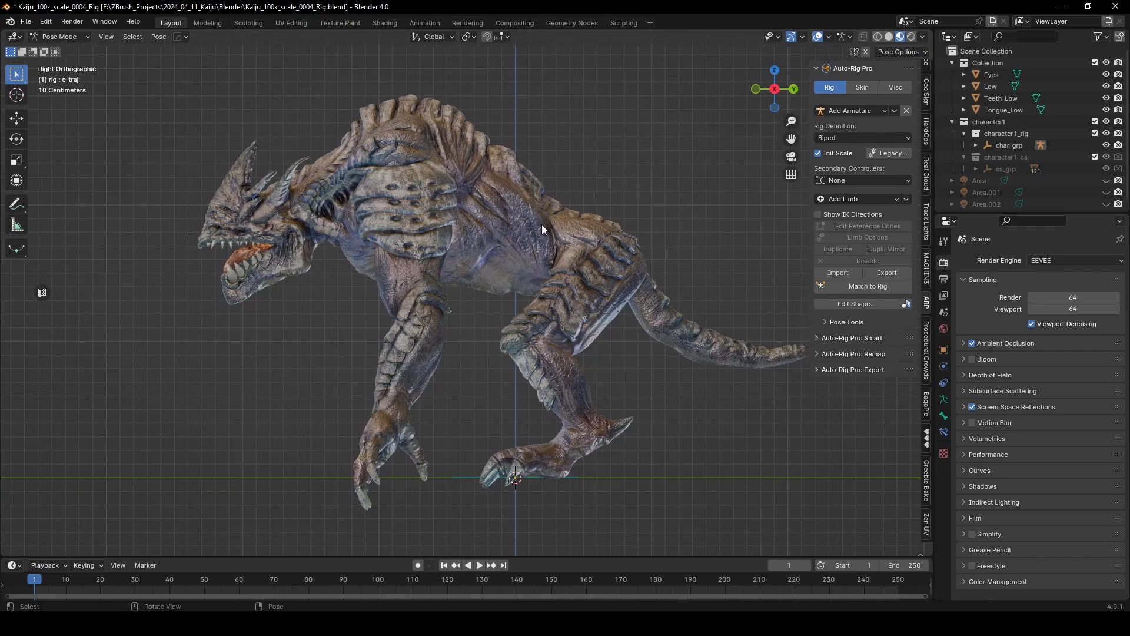
pyautogui.moveTo(542, 224)
pyautogui.mouseDown(button='middle')
pyautogui.moveTo(404, 347)
pyautogui.moveTo(452, 347)
pyautogui.moveTo(391, 306)
pyautogui.moveTo(425, 362)
pyautogui.moveTo(556, 400)
pyautogui.moveTo(563, 368)
pyautogui.moveTo(546, 344)
pyautogui.moveTo(477, 332)
pyautogui.mouseUp(button='middle')
pyautogui.scroll(4, 510, 322)
pyautogui.press('z')
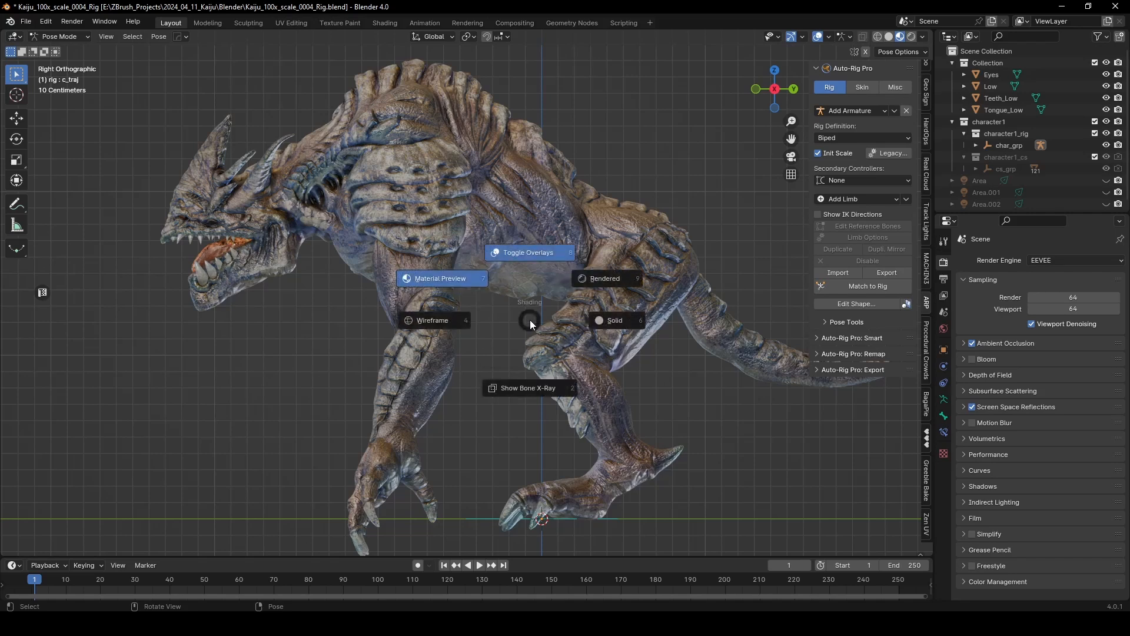
pyautogui.click(539, 388)
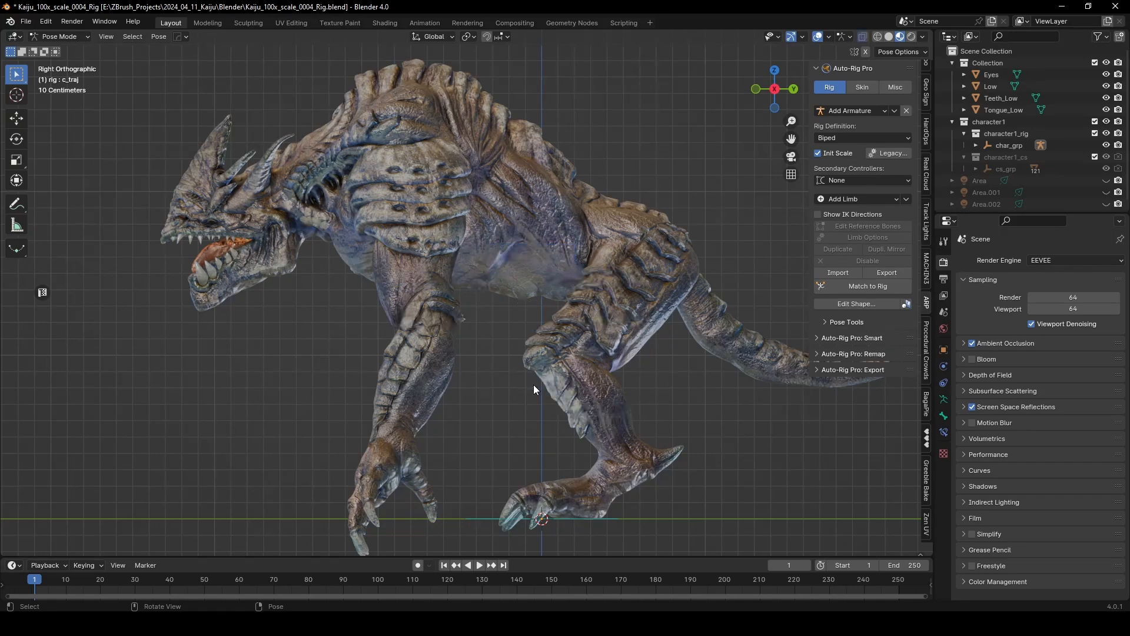
pyautogui.press('z')
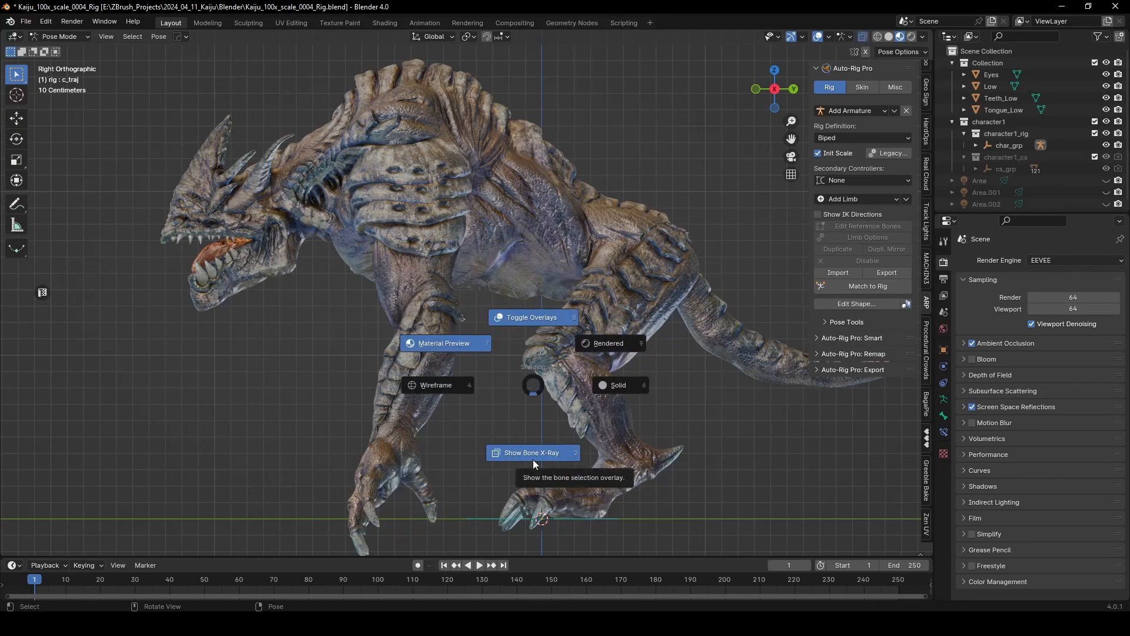
pyautogui.click(681, 185)
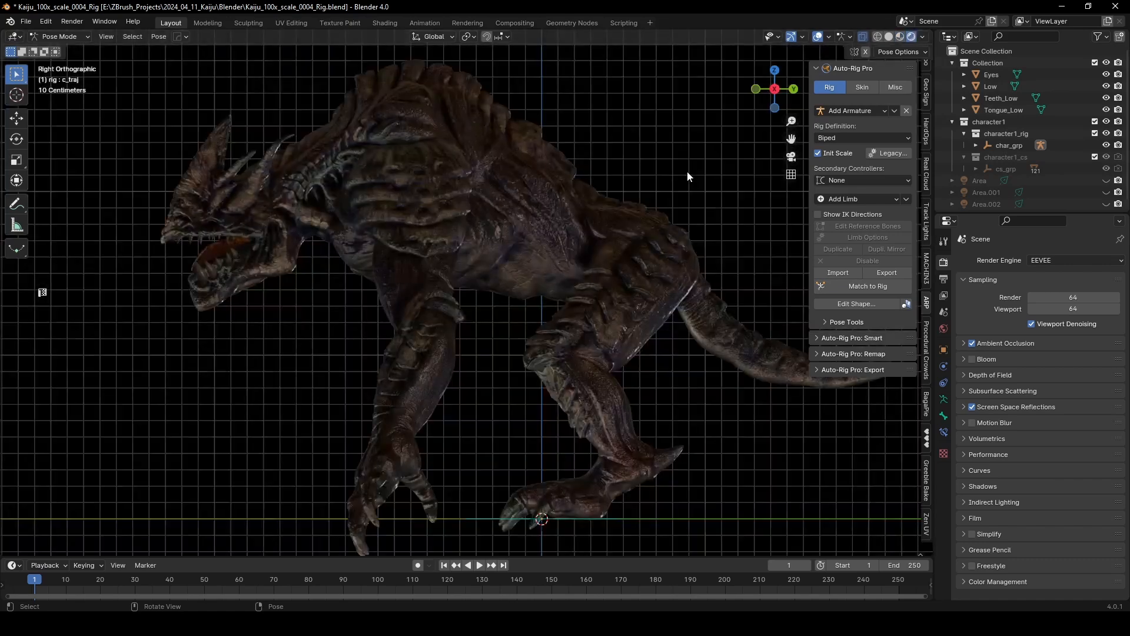
pyautogui.press('z')
pyautogui.click(613, 133)
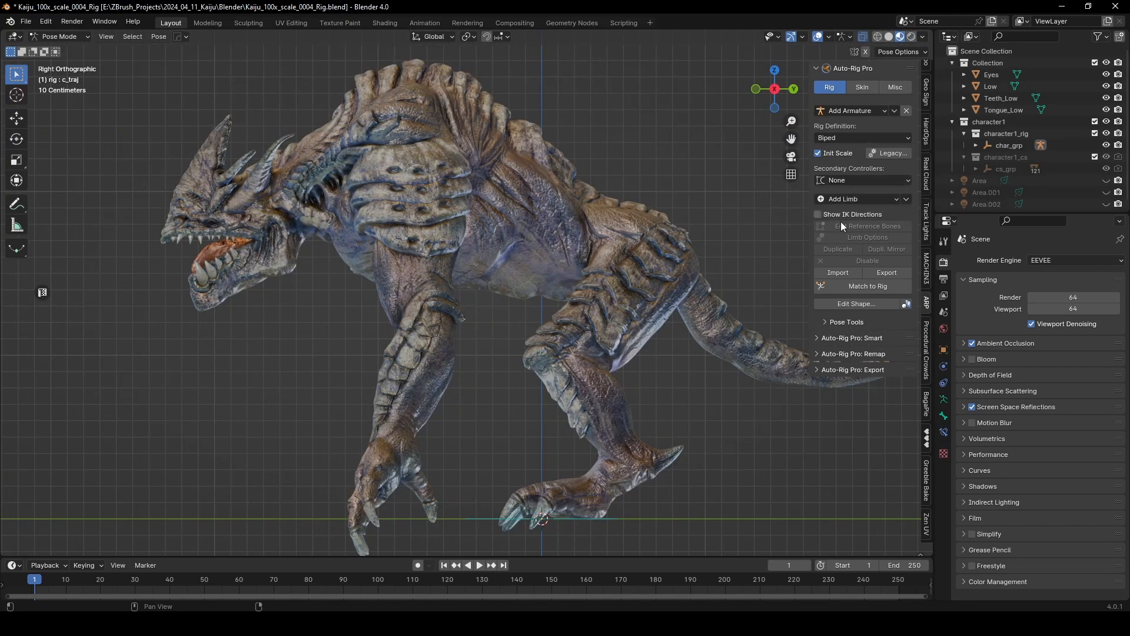
# Add an Auto-Rig Pro Spine limb, move it up to the creature's hips and rotate it by about -61° to follow the back
pyautogui.click(866, 202)
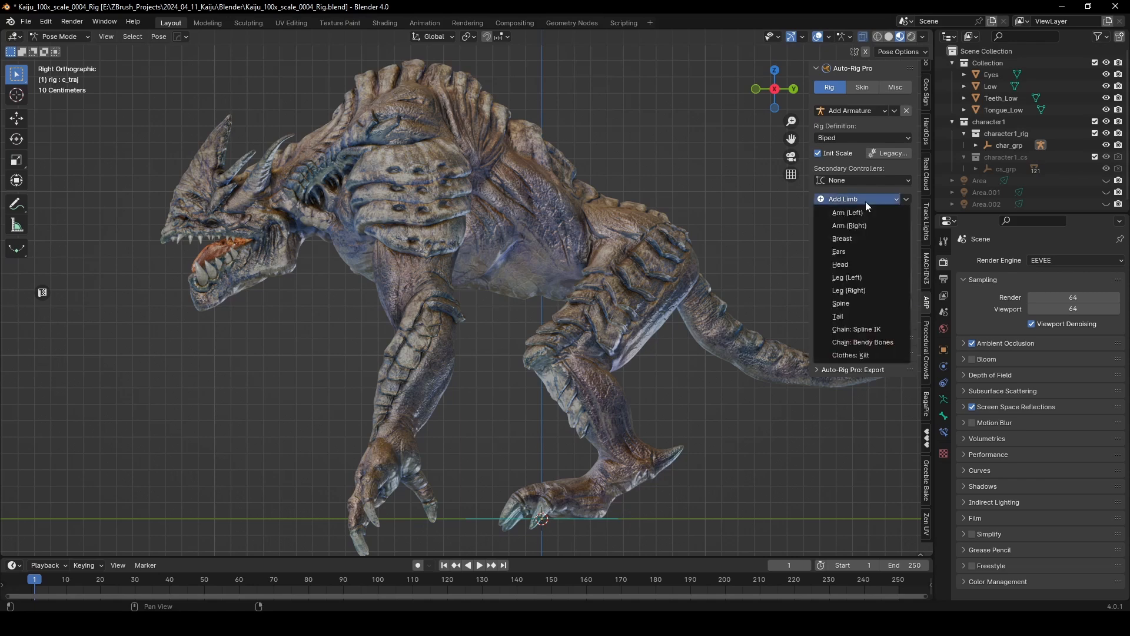
pyautogui.click(842, 304)
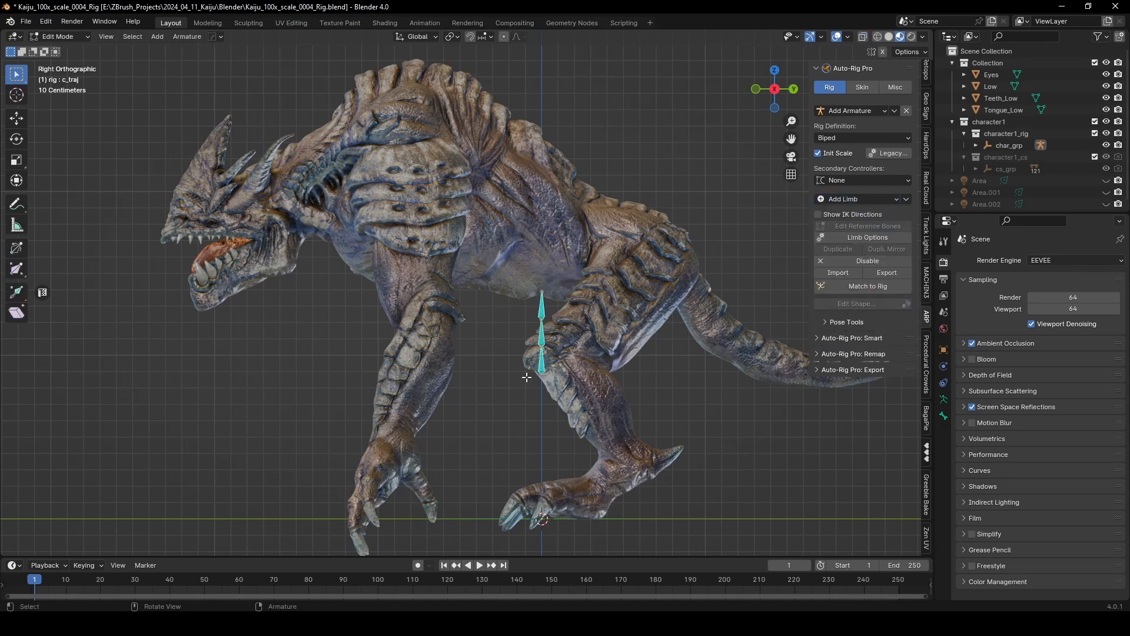
pyautogui.press('g')
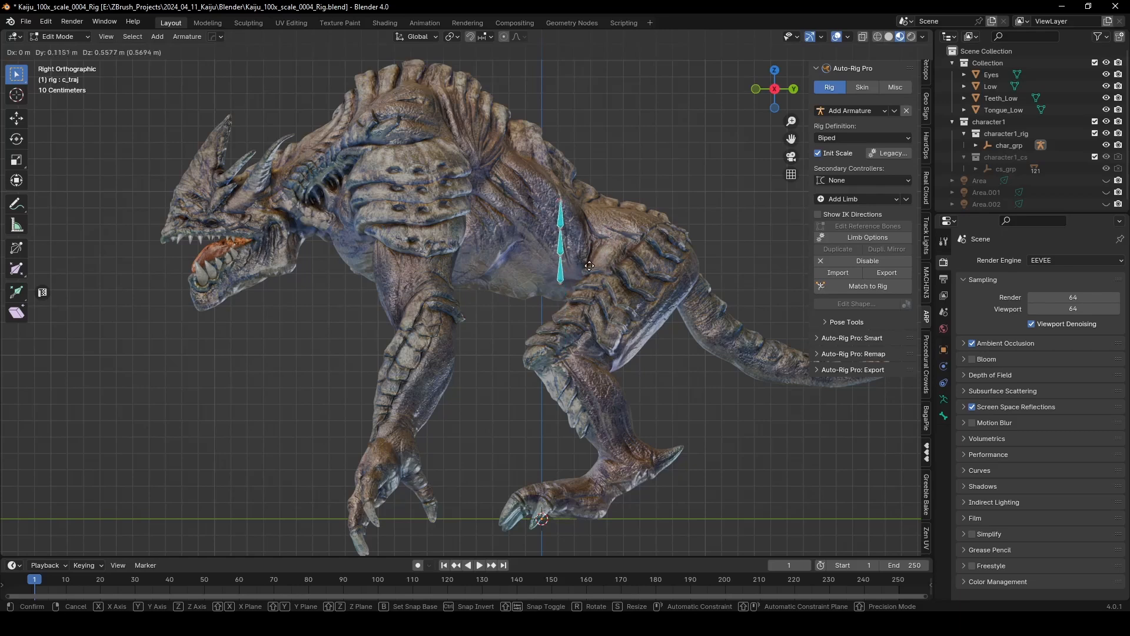
pyautogui.click(650, 235)
pyautogui.press('r')
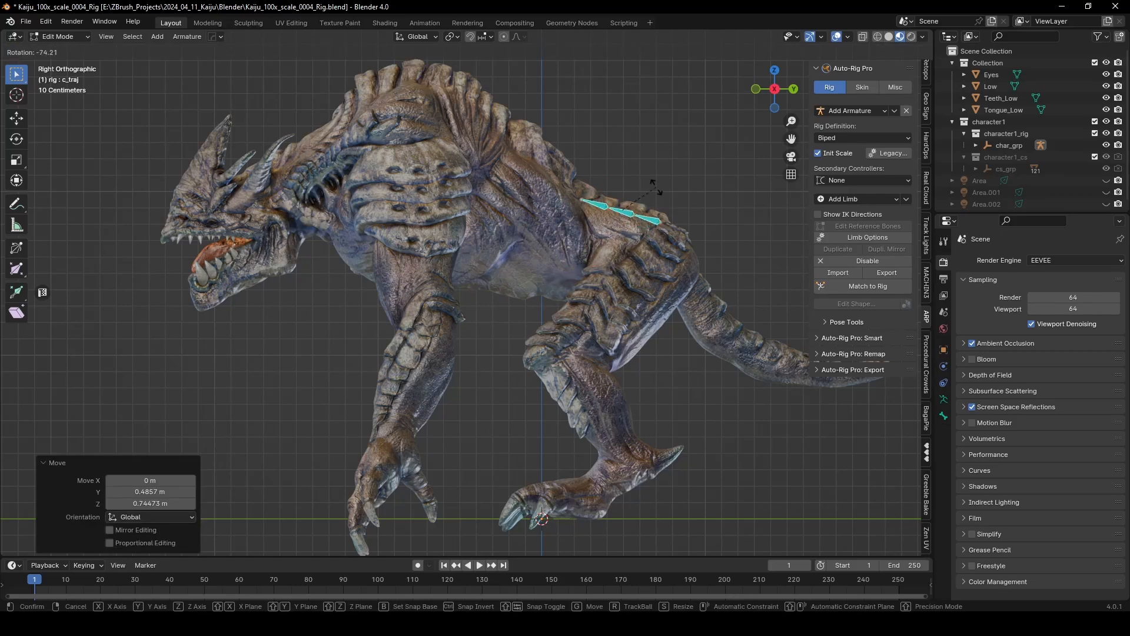
pyautogui.click(670, 192)
# Scale the spine bones up about 3.18 times and reposition them to run from the hips to the shoulders
pyautogui.press('g')
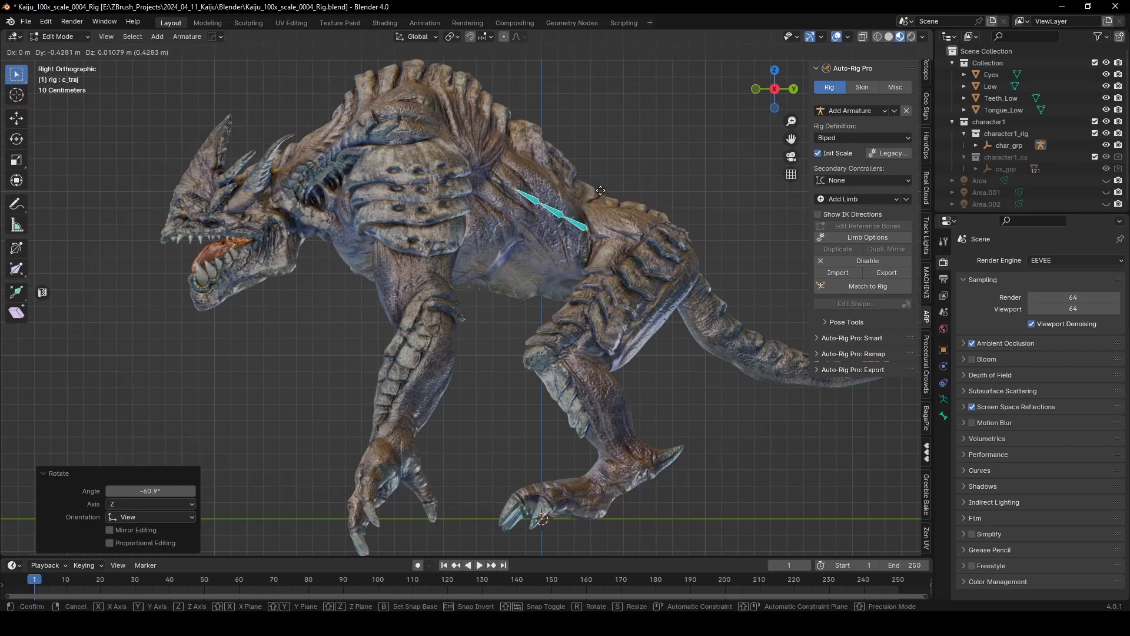
pyautogui.click(596, 192)
pyautogui.press('s')
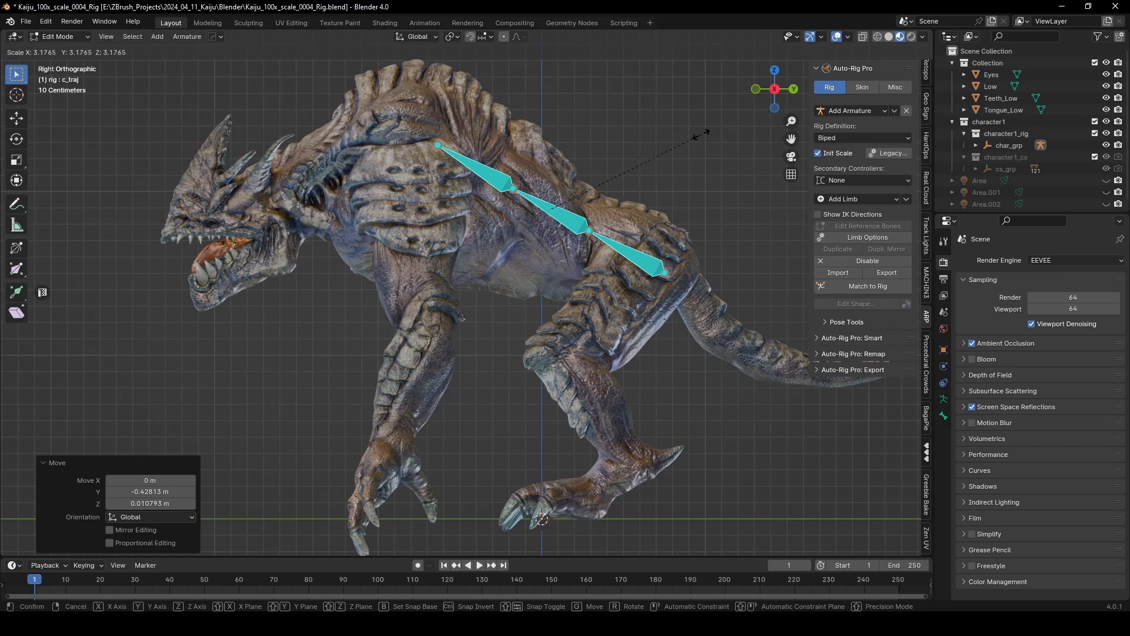
pyautogui.click(702, 134)
pyautogui.press('g')
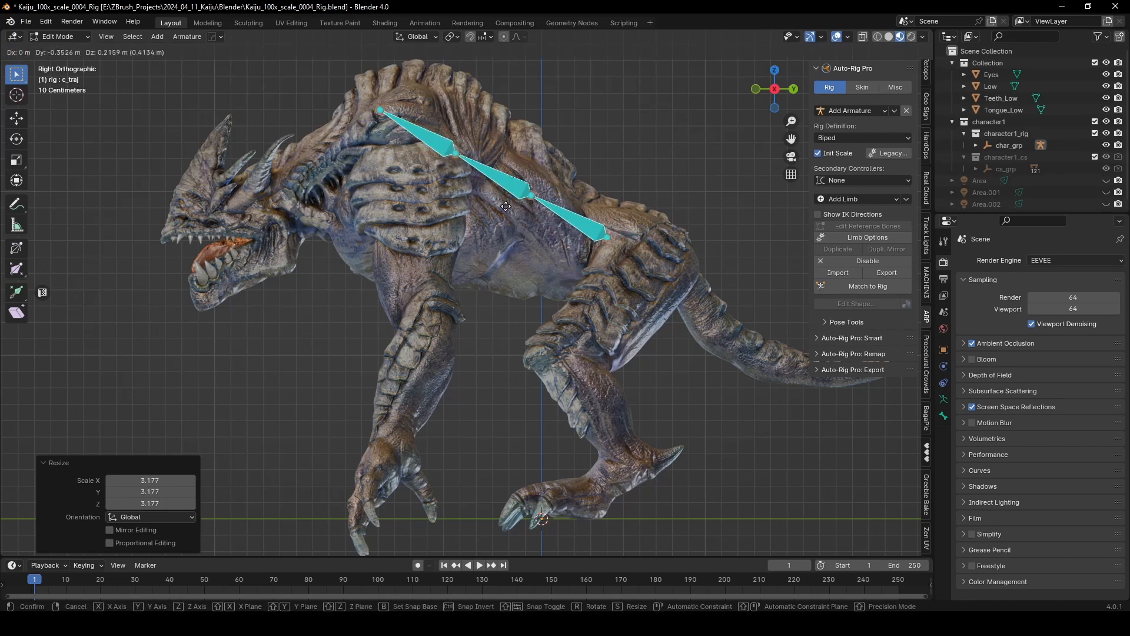
pyautogui.rightClick(506, 206)
# Set the spine limb's bone count to 4 in the limb options
pyautogui.click(434, 139)
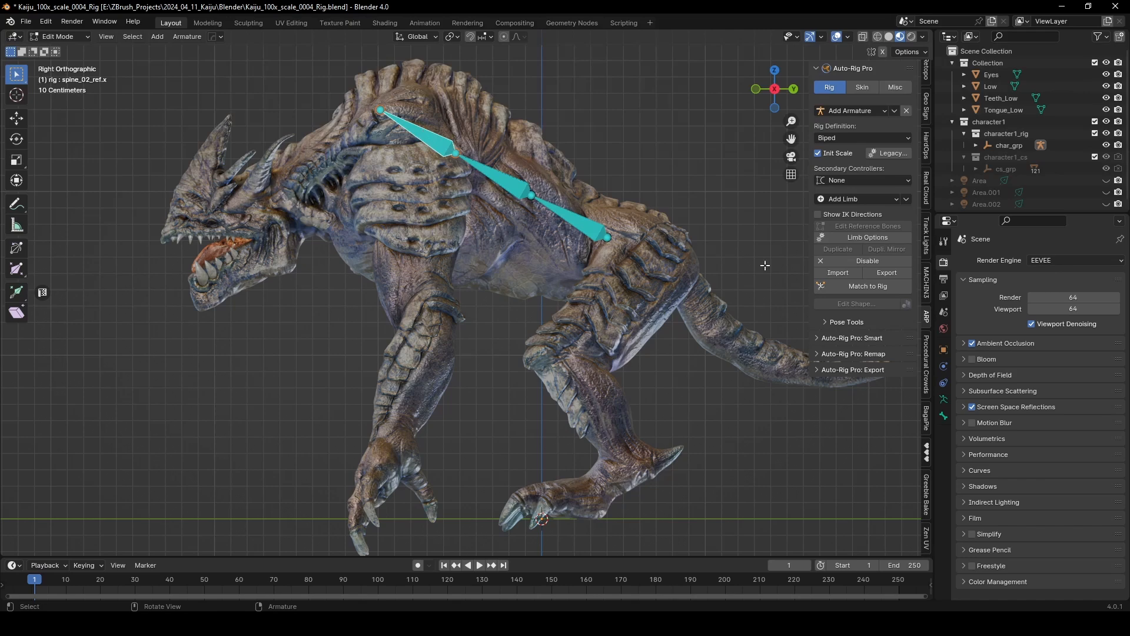
pyautogui.click(852, 238)
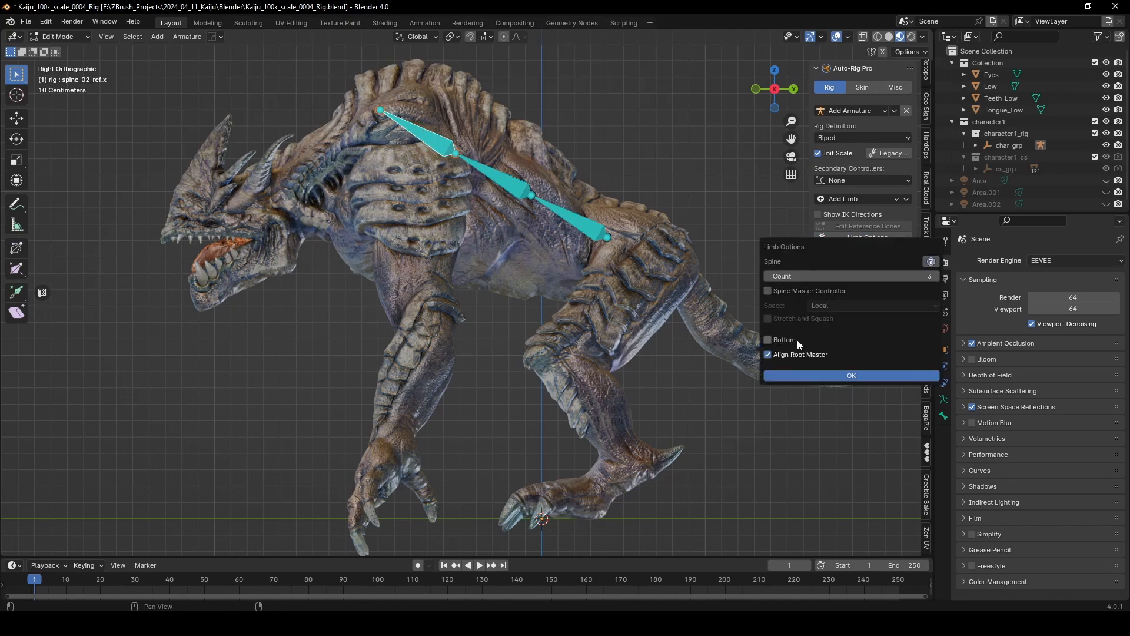
pyautogui.click(936, 277)
pyautogui.click(864, 375)
# Lower the spine's front tip toward the neck and raise the shoulder joint by about 0.15 m
pyautogui.click(382, 115)
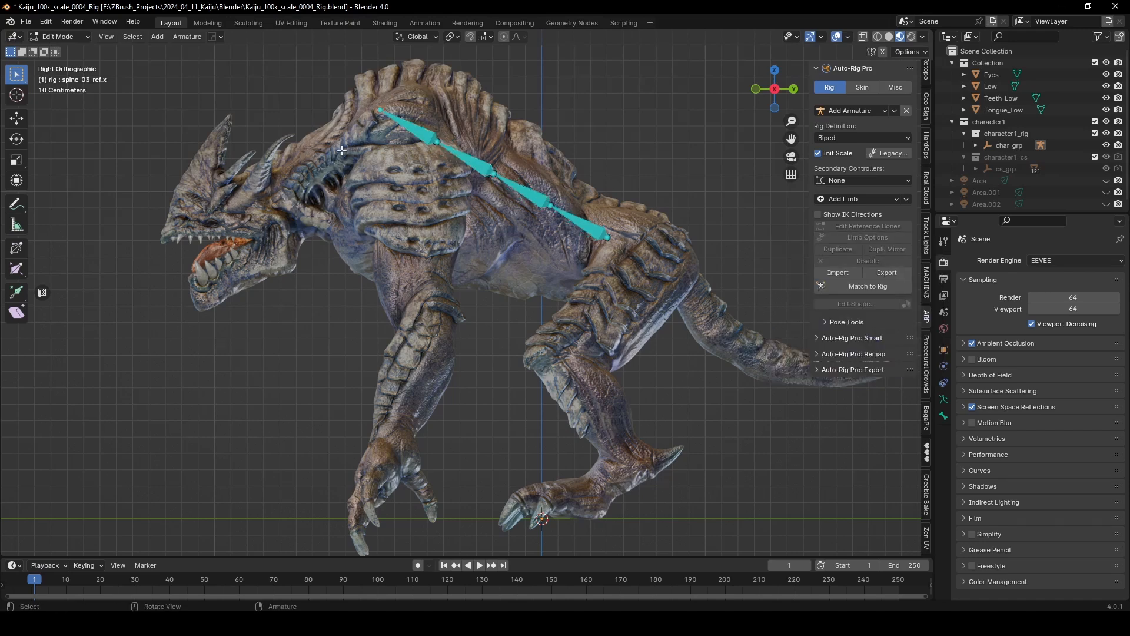
pyautogui.press('g')
pyautogui.click(370, 128)
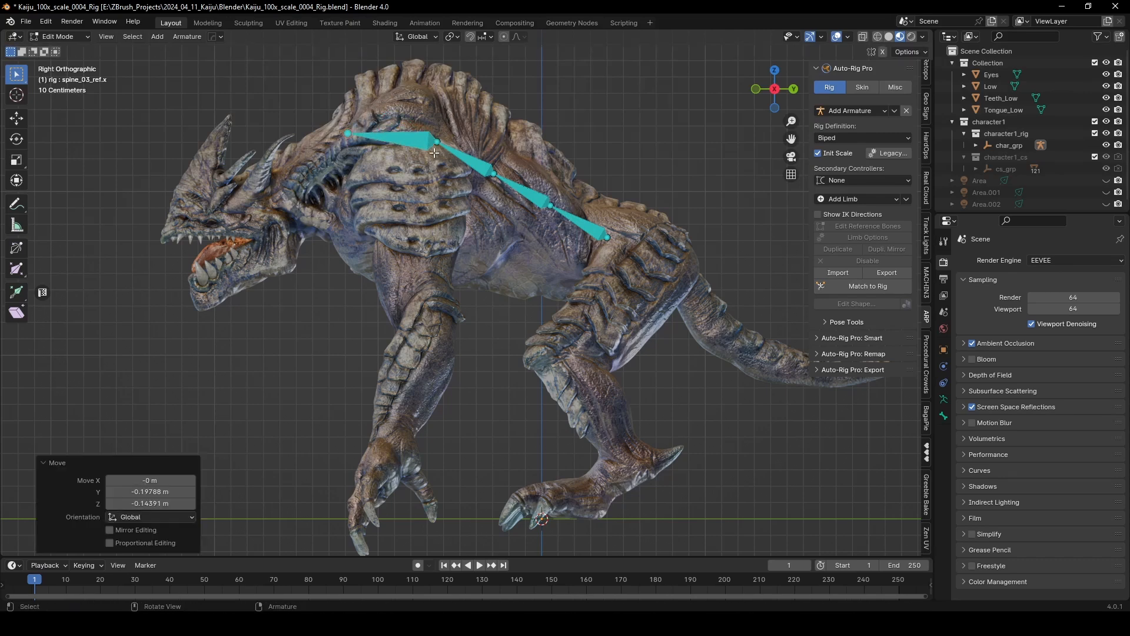
pyautogui.click(434, 145)
pyautogui.press('g')
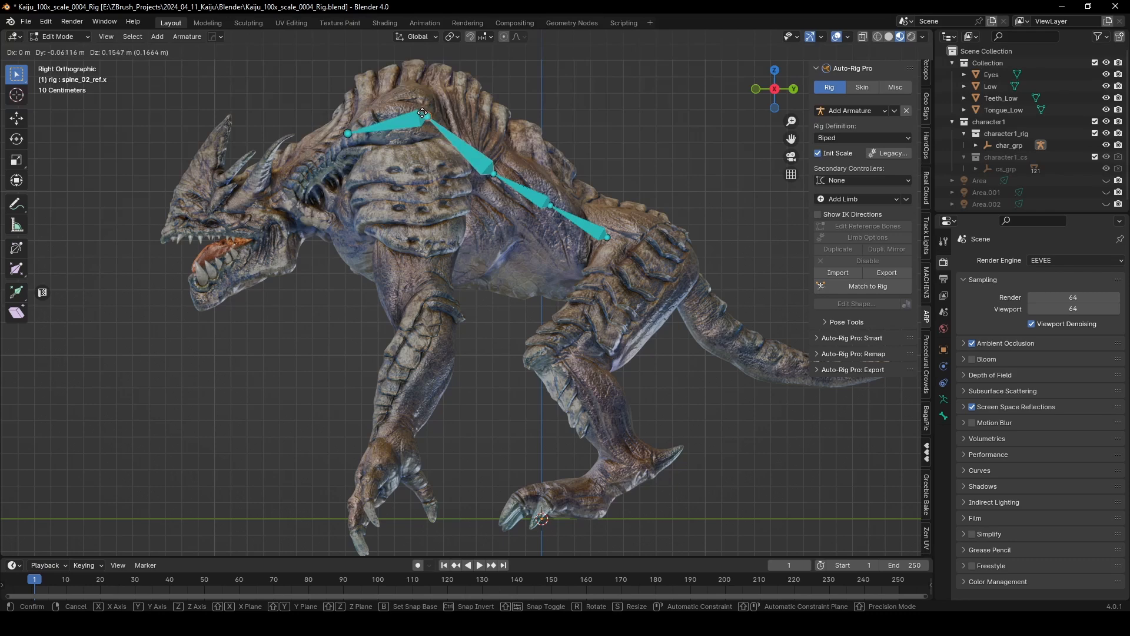
pyautogui.click(423, 113)
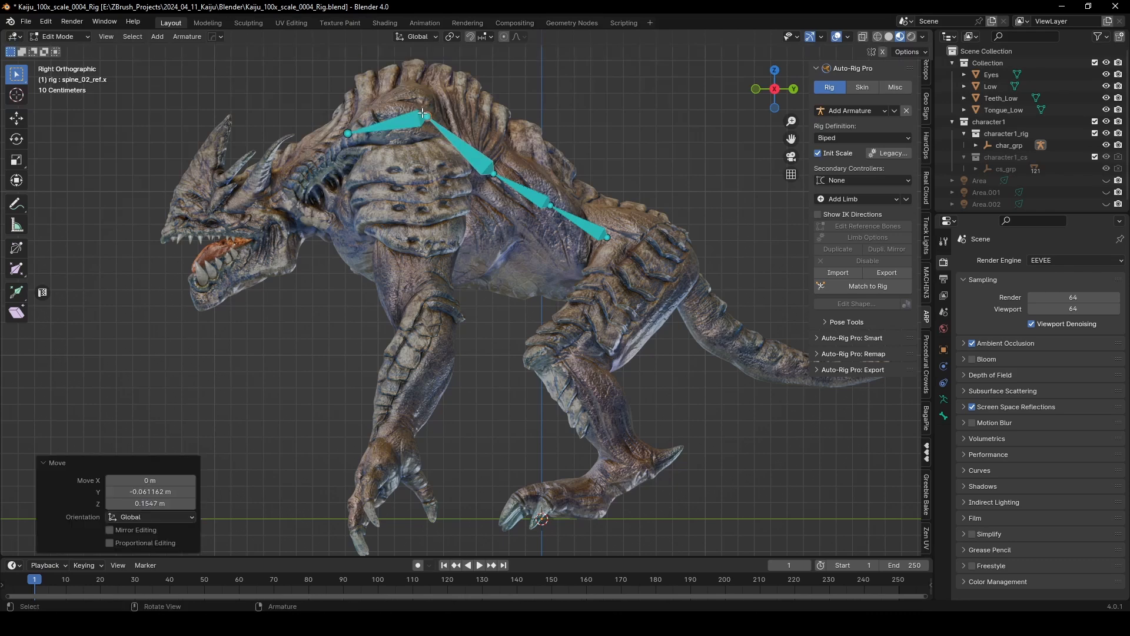
# Shift the two middle spine joints slightly back and down toward the hips
pyautogui.click(494, 171)
pyautogui.press('g')
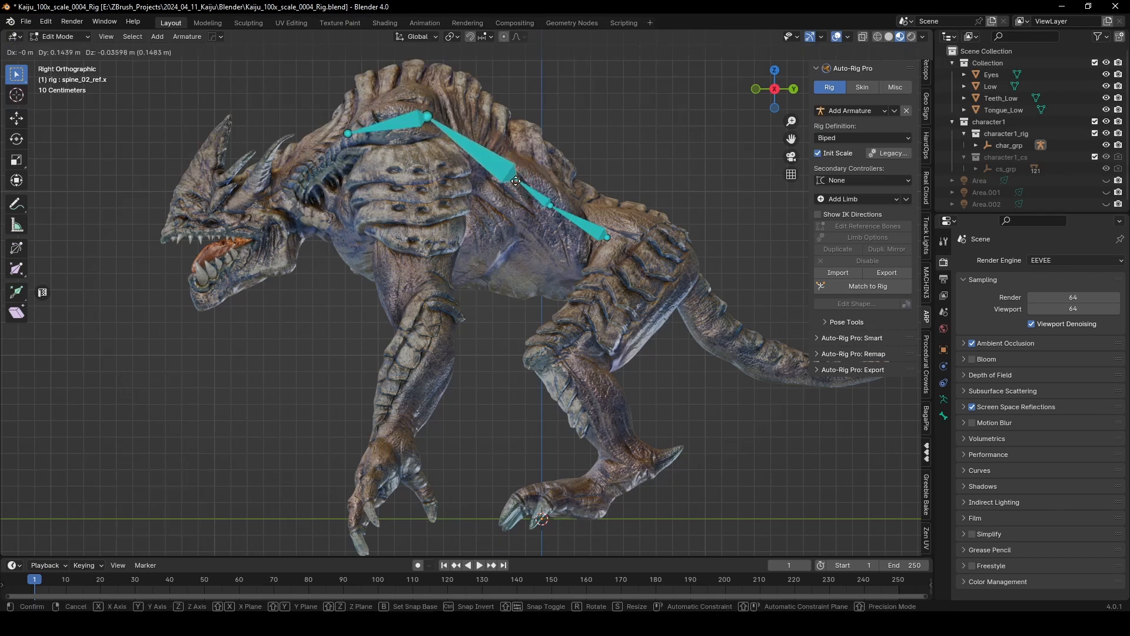
pyautogui.click(517, 181)
pyautogui.click(550, 205)
pyautogui.press('g')
pyautogui.click(559, 214)
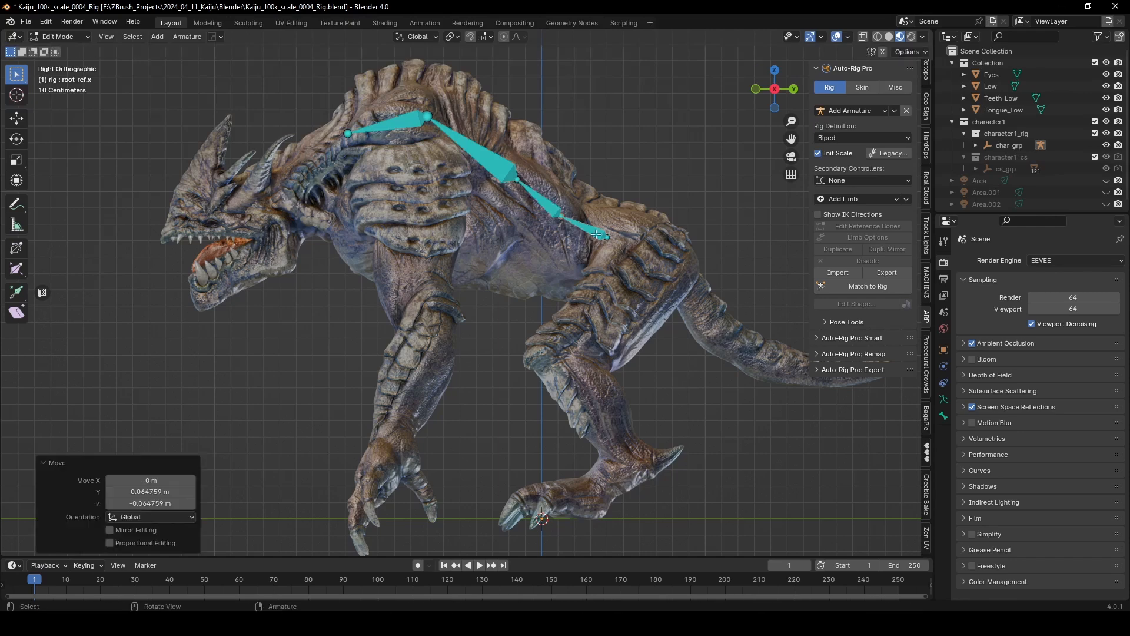
# Extend the root bone's rear end to the base of the tail and move its front joint back over the hips
pyautogui.click(607, 237)
pyautogui.press('g')
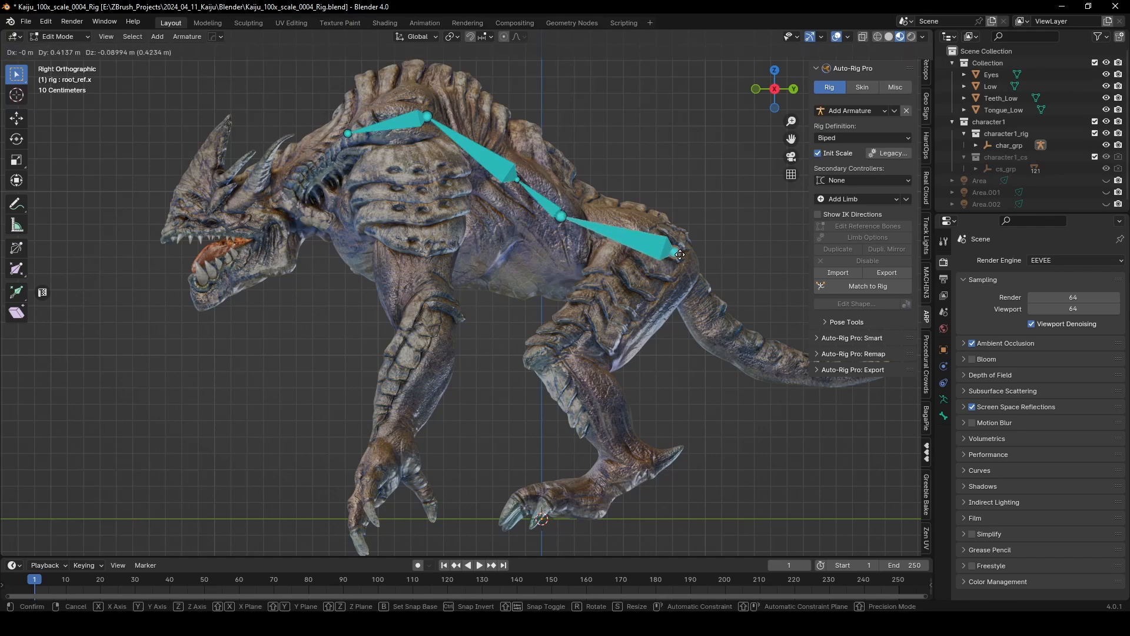
pyautogui.click(657, 263)
pyautogui.click(555, 223)
pyautogui.press('g')
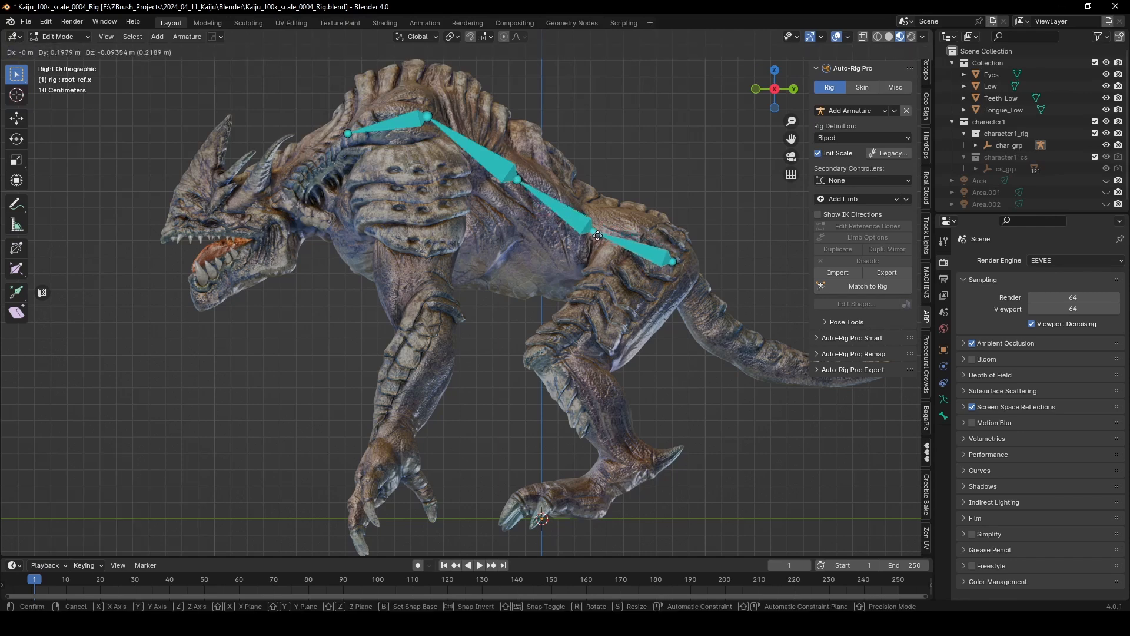
pyautogui.click(604, 241)
# Lower the mid-back spine joint and reposition the shoulder joint higher and farther forward inside the hump
pyautogui.click(517, 179)
pyautogui.press('g')
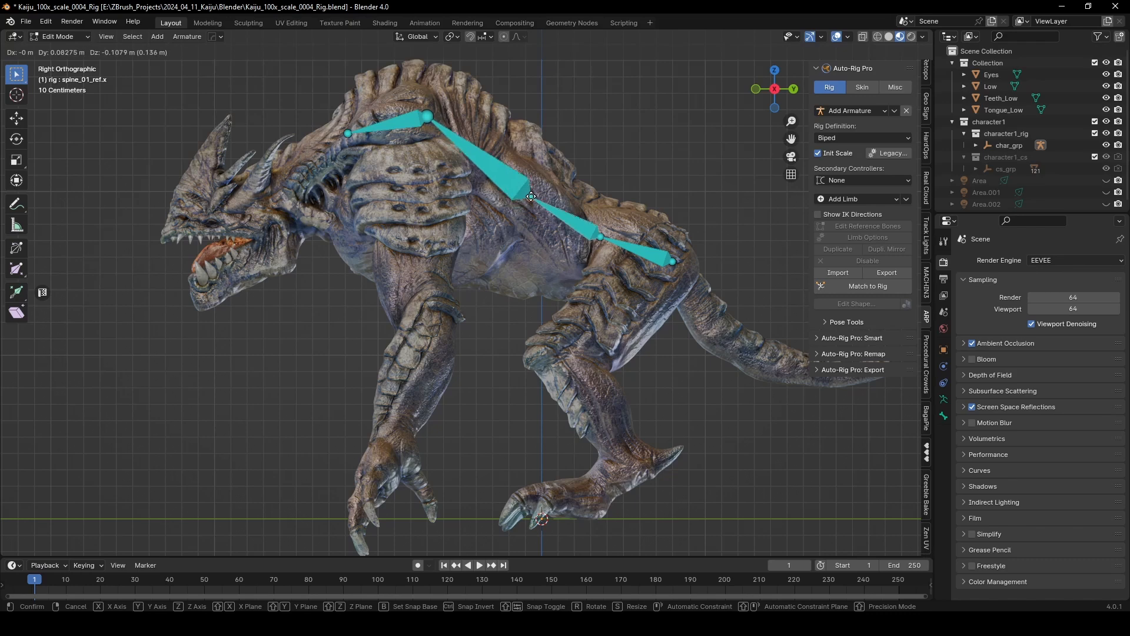
pyautogui.click(529, 198)
pyautogui.click(431, 115)
pyautogui.press('g')
pyautogui.click(424, 125)
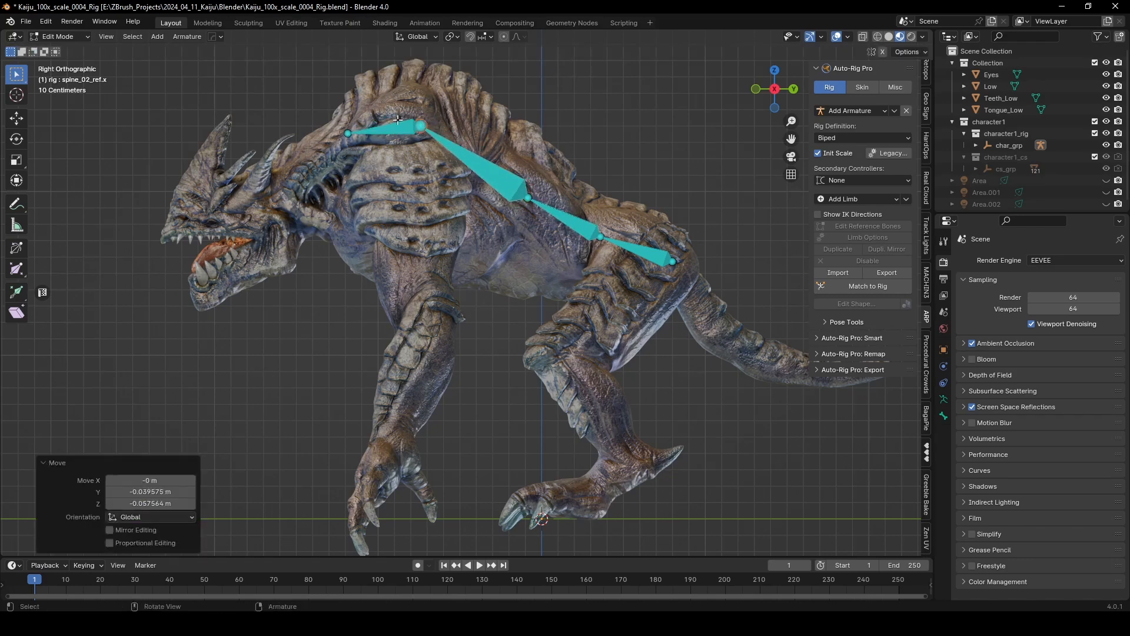
pyautogui.press('g')
pyautogui.click(425, 109)
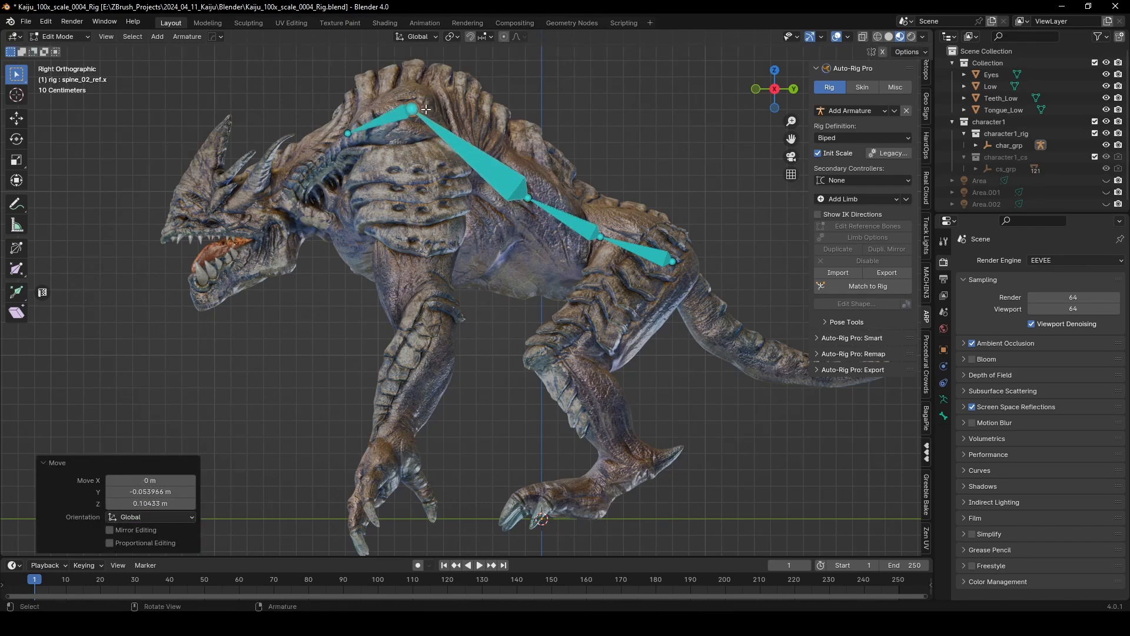
# Lower the spine's front tip about 0.15 m to the neck base and the shoulder joint about 0.12 m
pyautogui.click(348, 135)
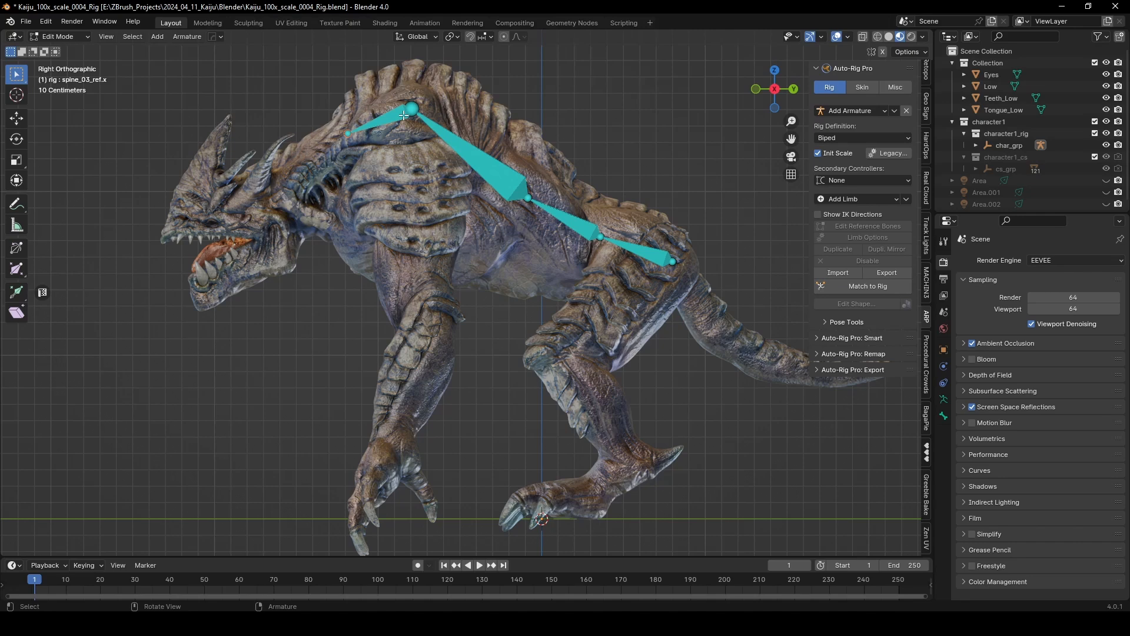
pyautogui.press('g')
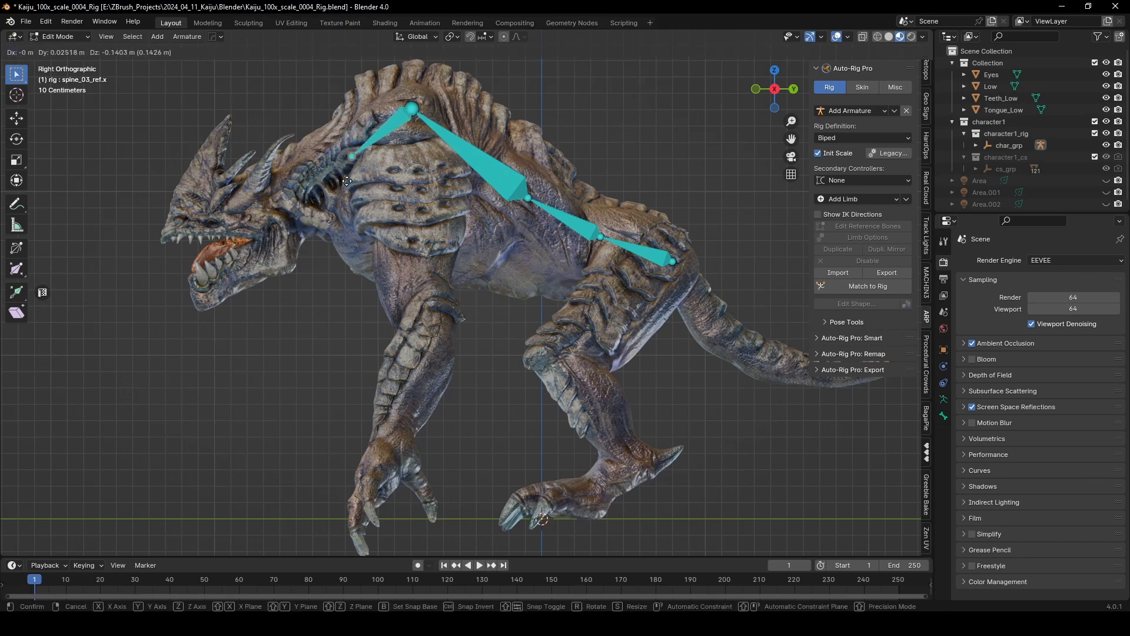
pyautogui.click(335, 183)
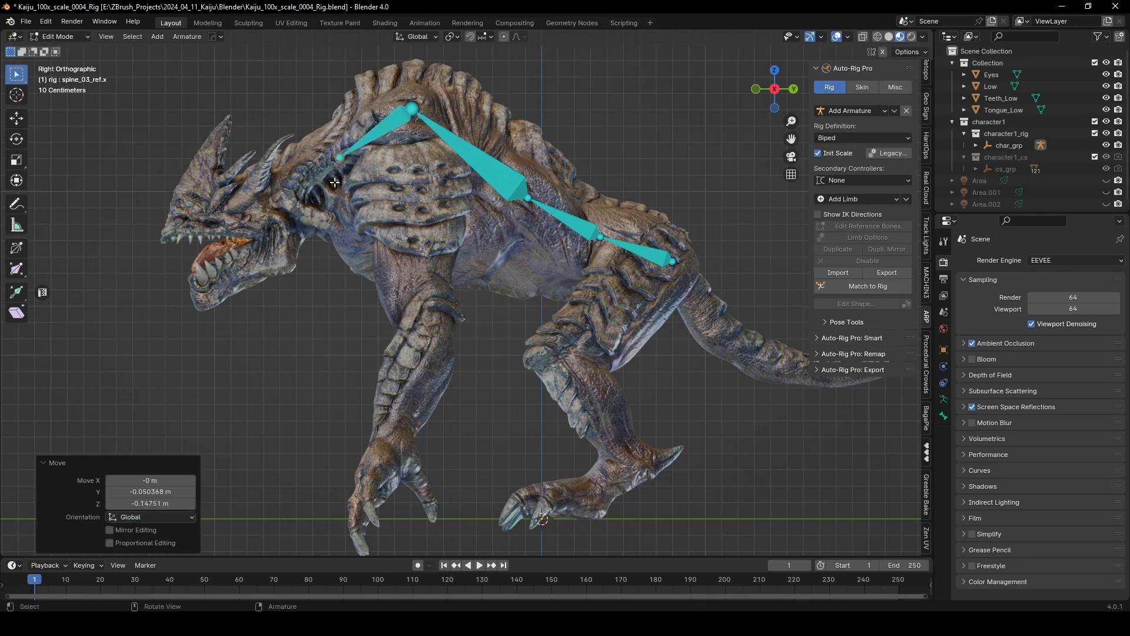
pyautogui.click(414, 110)
pyautogui.press('g')
pyautogui.click(455, 147)
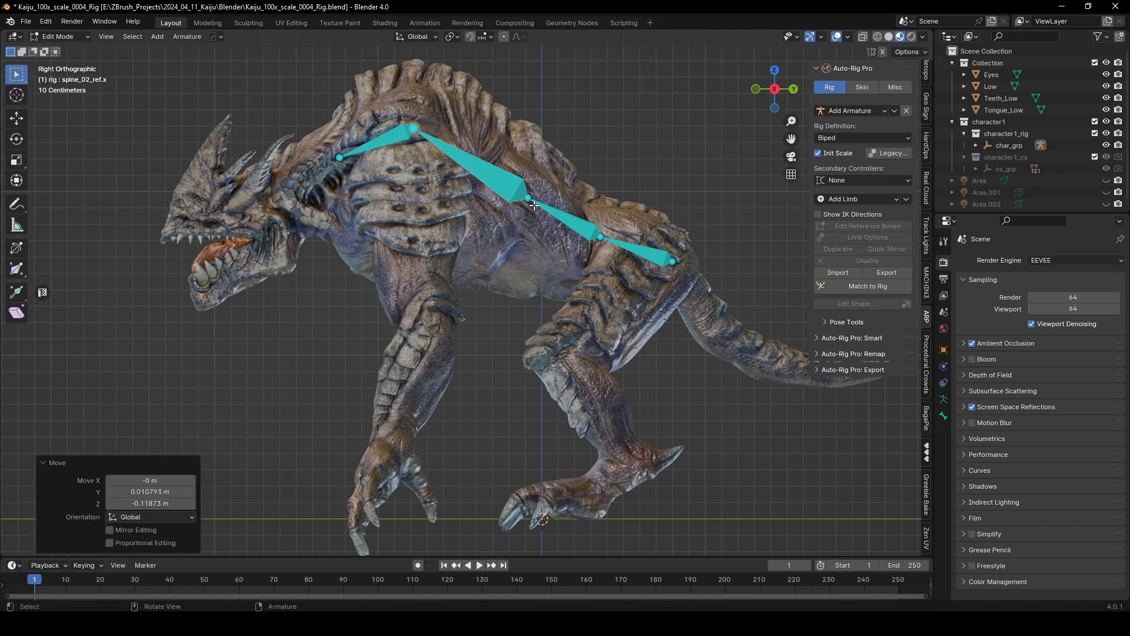
# Move the mid-back joint forward and up along the spine, and nudge the root bone's front joint forward and down
pyautogui.click(529, 199)
pyautogui.press('g')
pyautogui.click(513, 185)
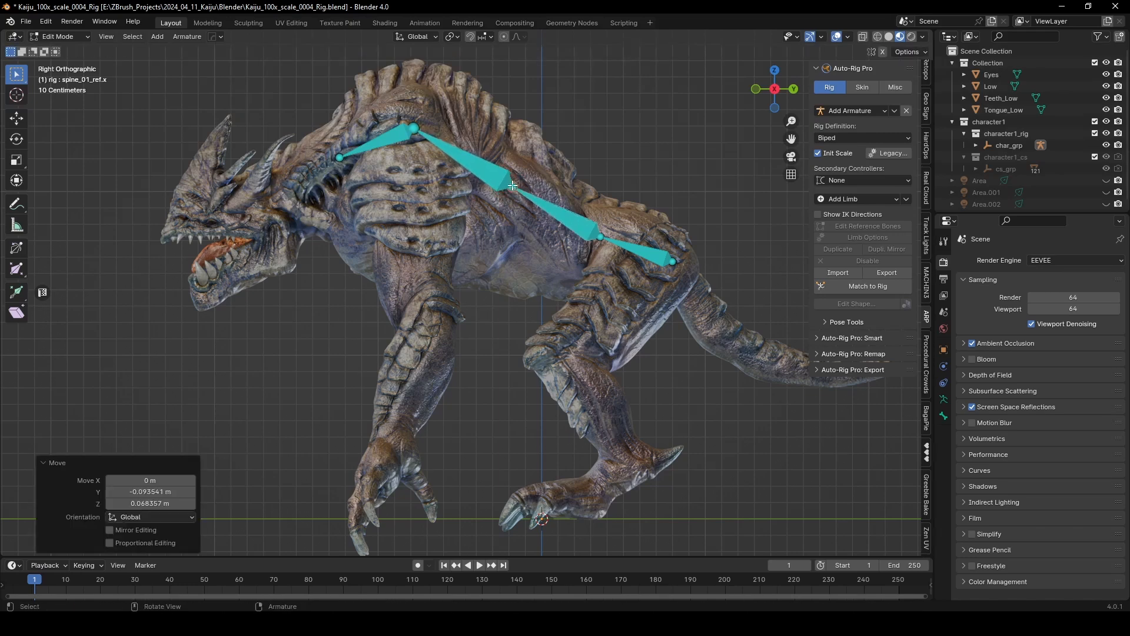
pyautogui.click(600, 238)
pyautogui.press('g')
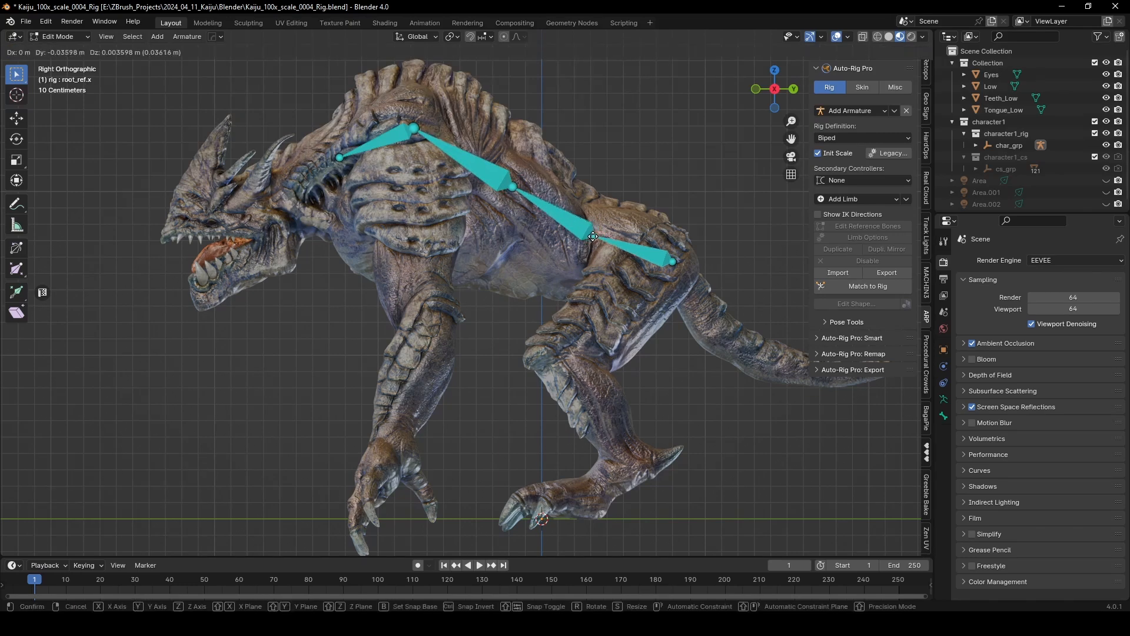
pyautogui.click(596, 239)
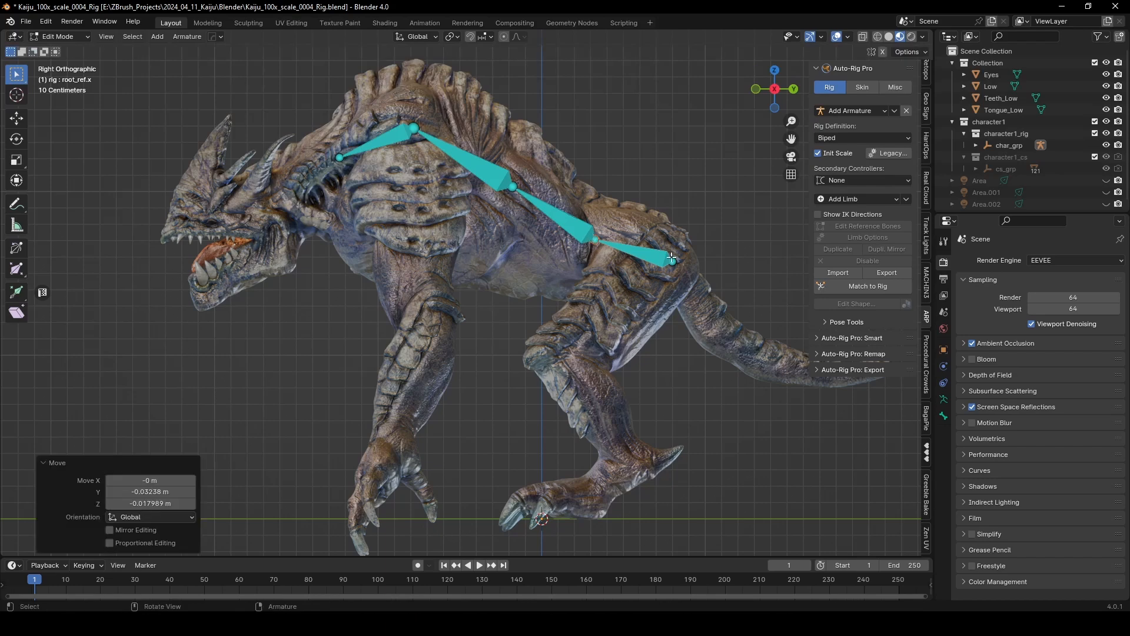
# Lower the root bone's rear end by about 0.09 m at the base of the tail
pyautogui.click(672, 259)
pyautogui.press('g')
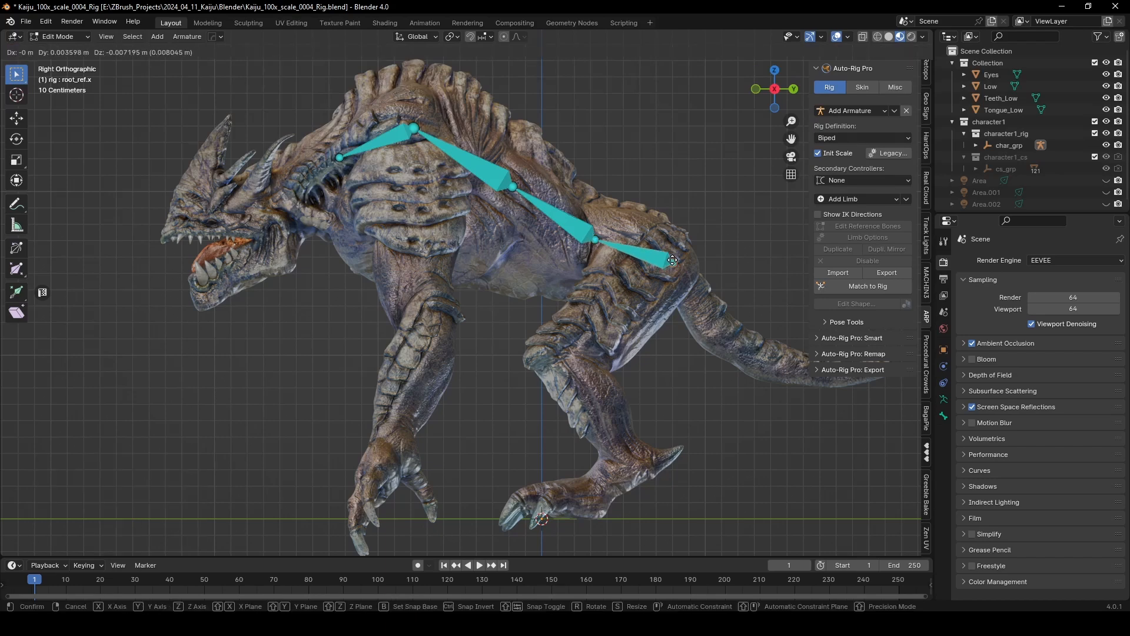
pyautogui.click(678, 277)
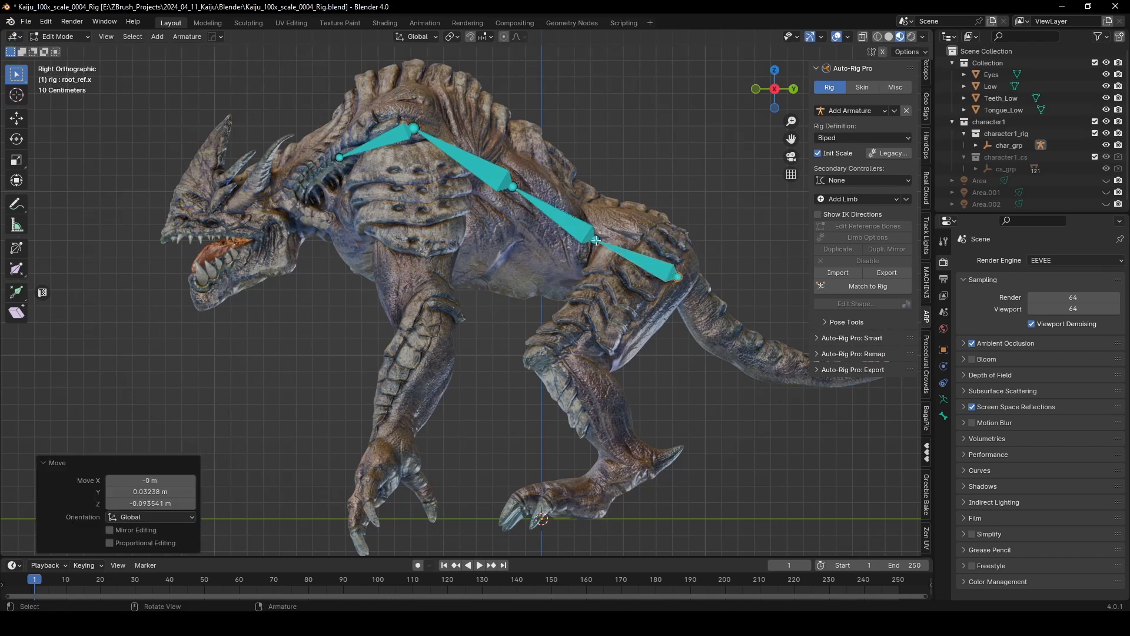
# Raise the root bone's front joint inside the hips and raise the mid-back spine joint about 0.08 m
pyautogui.press('g')
pyautogui.click(598, 224)
pyautogui.click(512, 187)
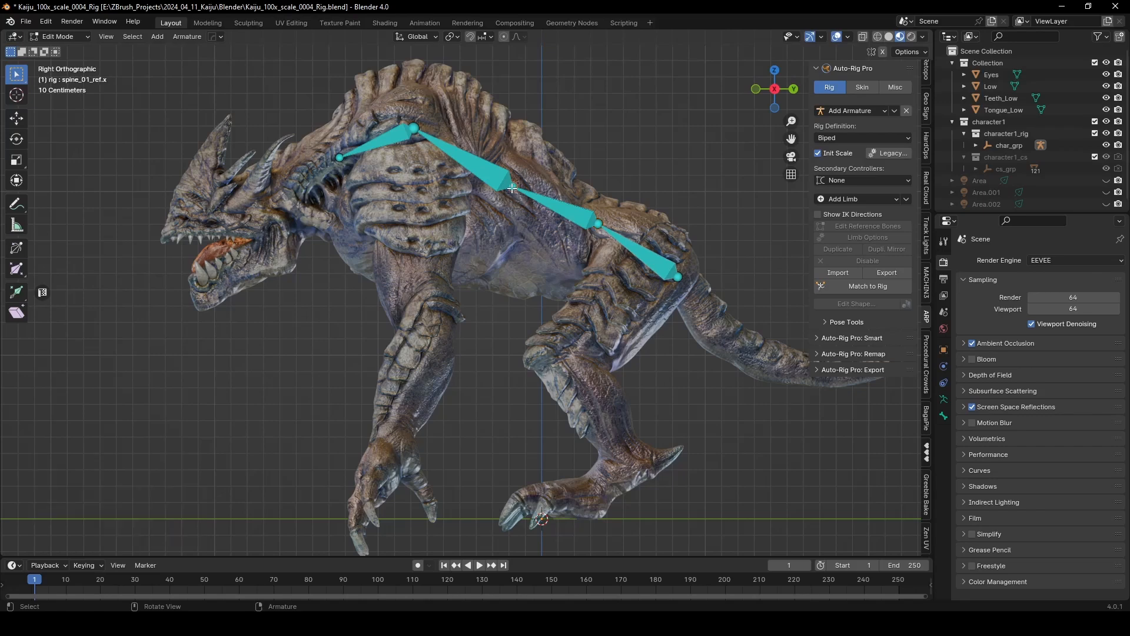
pyautogui.press('g')
pyautogui.click(512, 175)
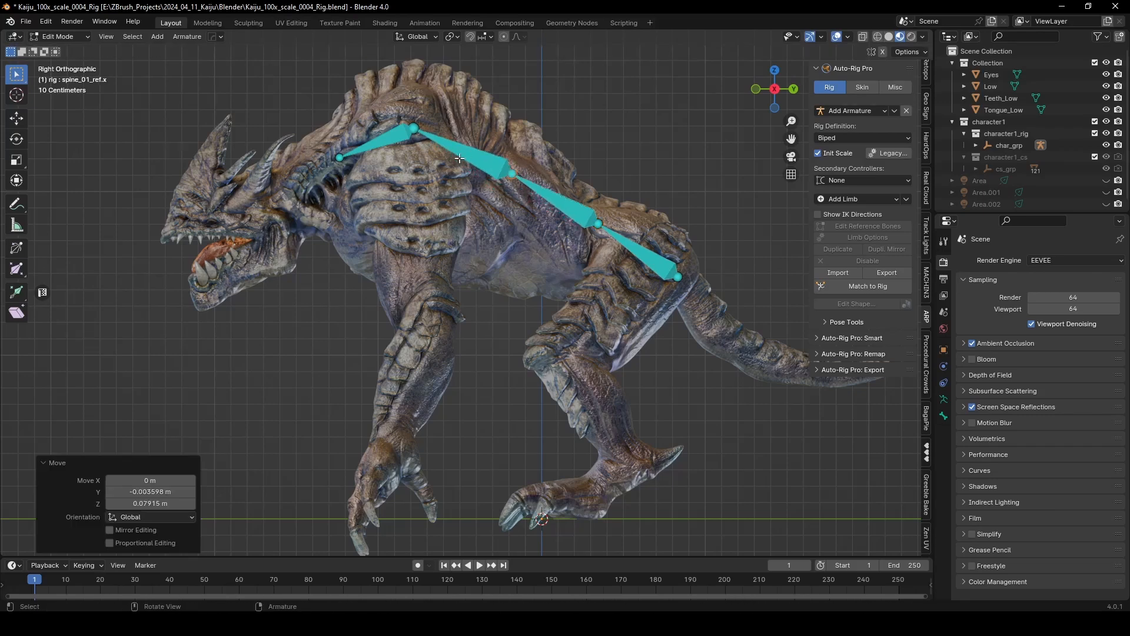
# Lower the shoulder joint in stages to the height of the spine's front tip, finishing with about 0.06 m straight down along Z
pyautogui.click(414, 134)
pyautogui.press('g')
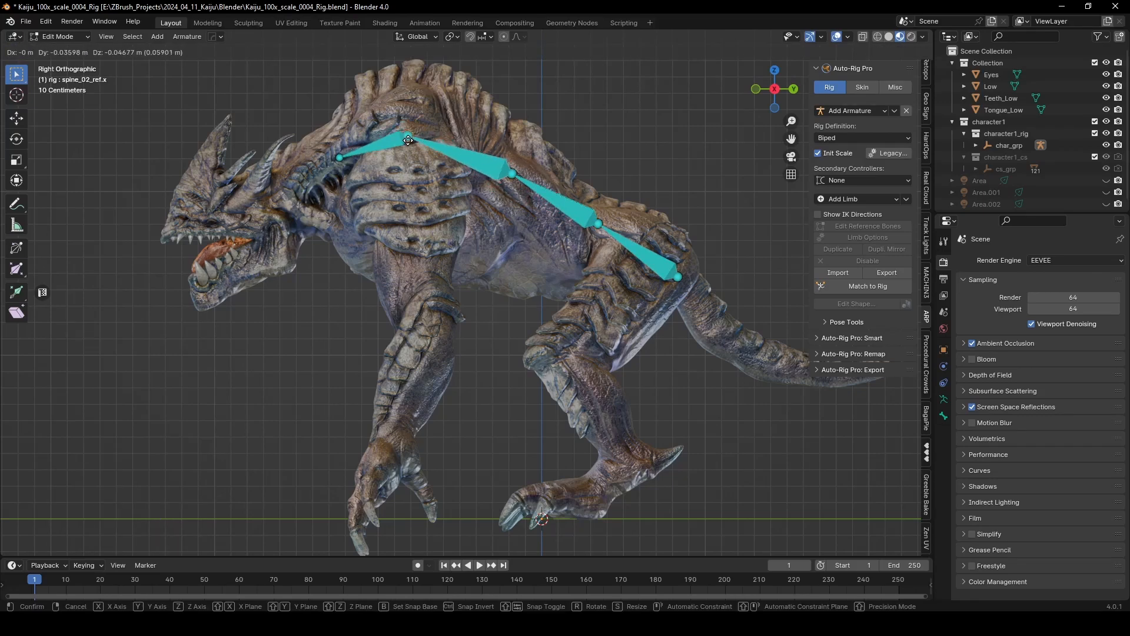
pyautogui.click(416, 150)
pyautogui.moveTo(417, 150); pyautogui.dragTo(518, 172, button='middle')
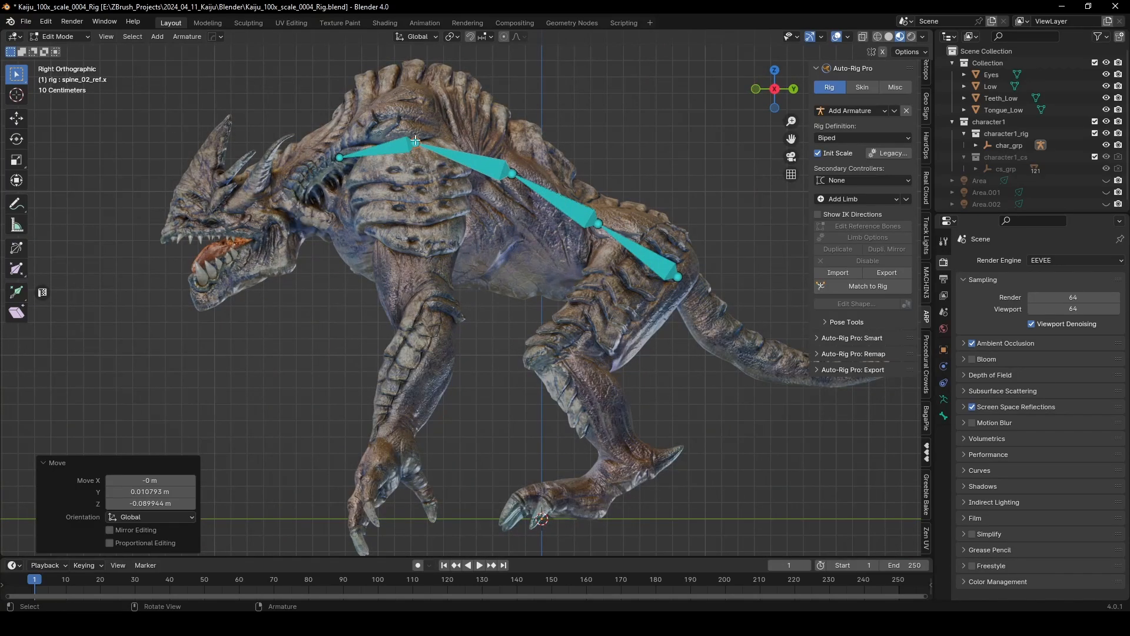
pyautogui.press('g')
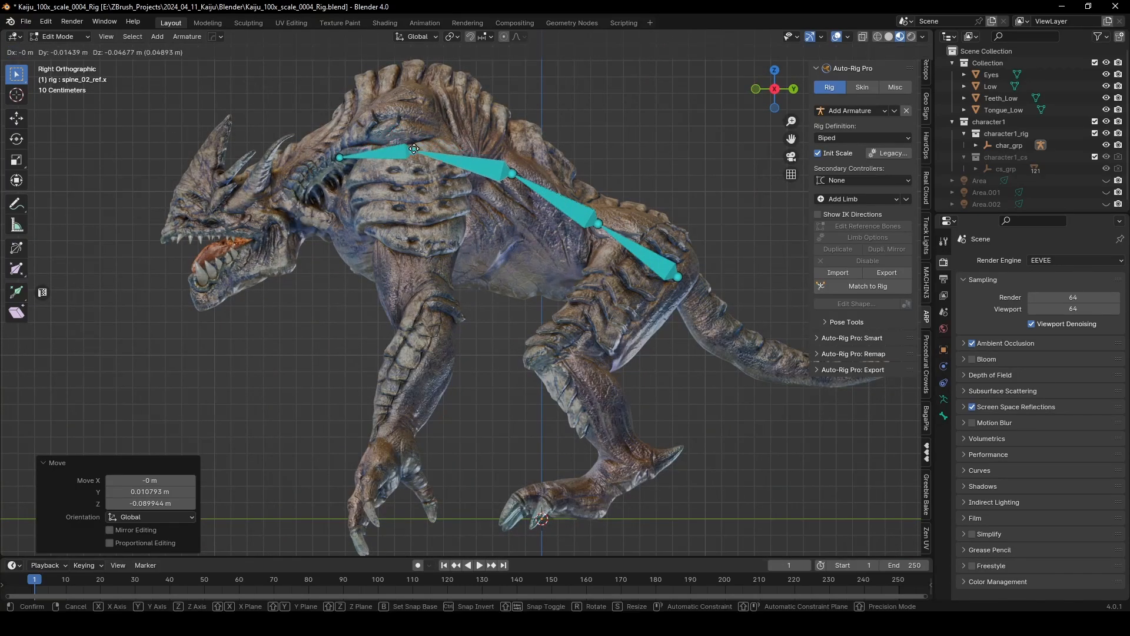
pyautogui.click(414, 149)
pyautogui.moveTo(380, 223)
pyautogui.mouseDown(button='middle')
pyautogui.moveTo(453, 253)
pyautogui.moveTo(394, 224)
pyautogui.mouseUp(button='middle')
pyautogui.press('g')
pyautogui.press('z')
pyautogui.click(421, 220)
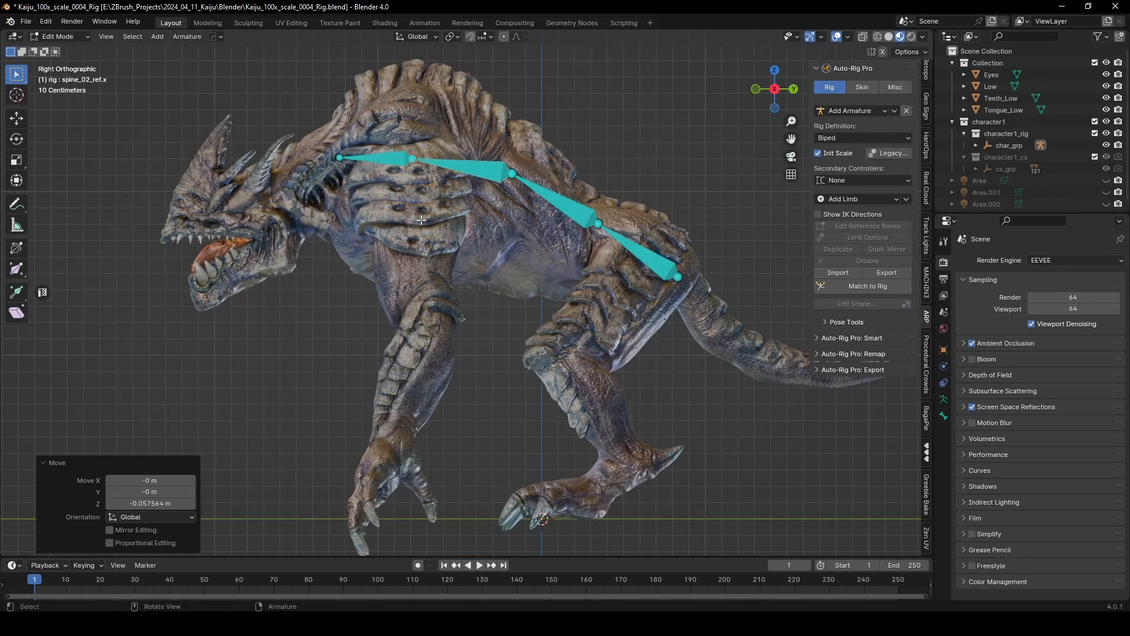
# Move the spine's front tip about 0.19 m down and 0.05 m forward at the neck base
pyautogui.click(340, 159)
pyautogui.press('g')
pyautogui.click(396, 191)
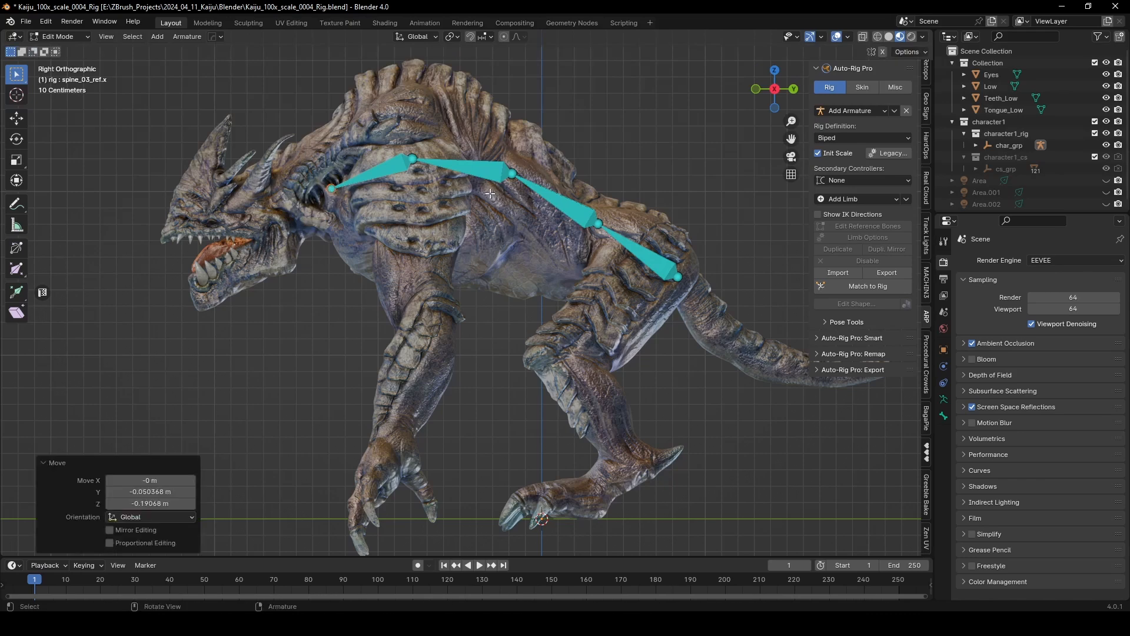
# Lower the mid-back joint about 0.13 m and the root bone's front joint about 0.07 m
pyautogui.click(510, 175)
pyautogui.press('g')
pyautogui.click(589, 216)
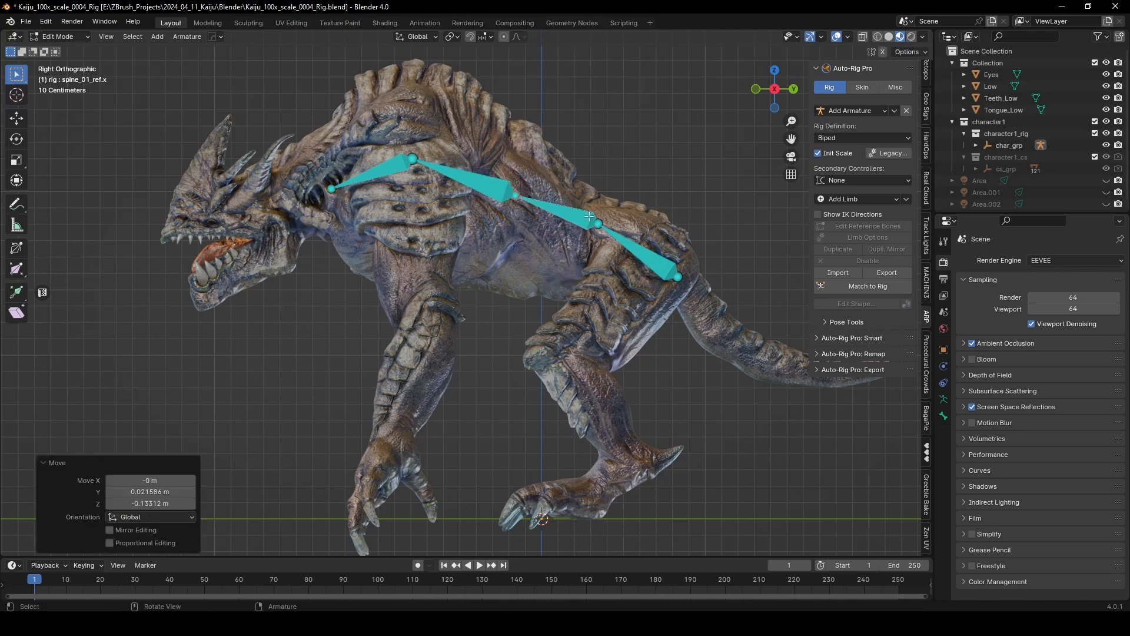
pyautogui.click(597, 221)
pyautogui.press('g')
pyautogui.click(594, 234)
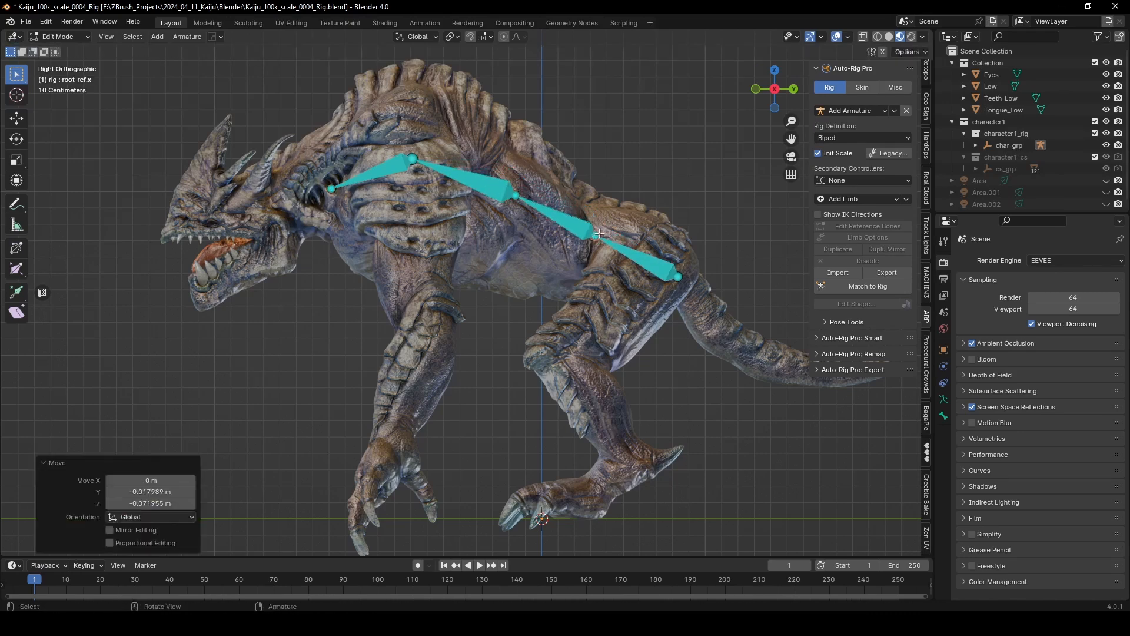
pyautogui.click(861, 89)
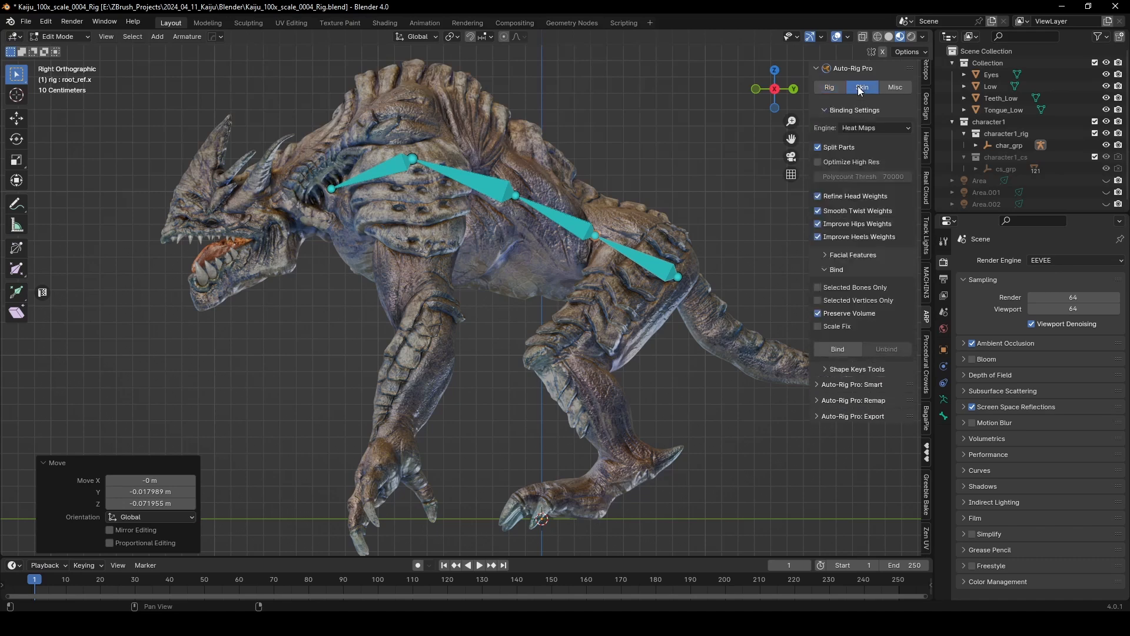
pyautogui.click(834, 69)
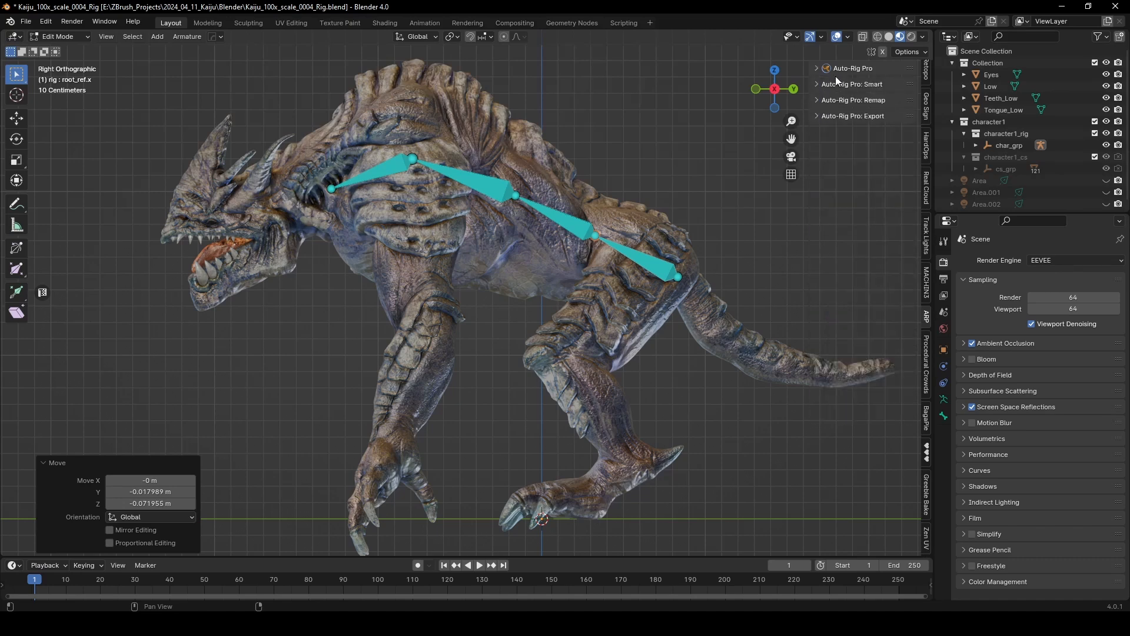
pyautogui.click(832, 69)
pyautogui.click(830, 87)
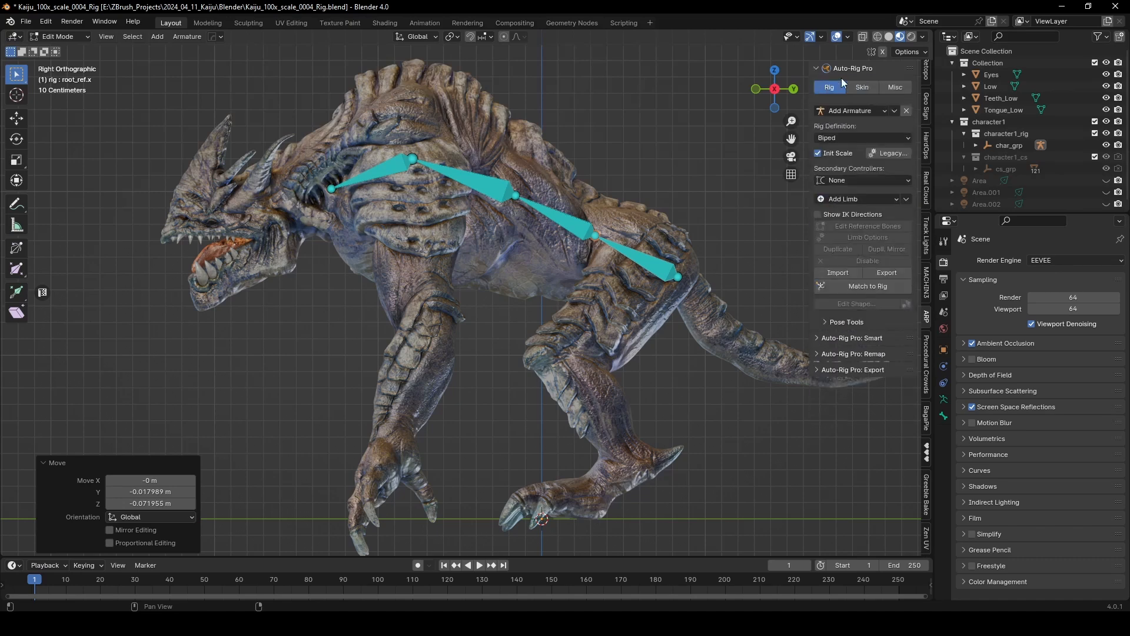
# Add a Tail limb to the Auto-Rig Pro armature
pyautogui.moveTo(567, 252)
pyautogui.mouseDown(button='middle')
pyautogui.moveTo(583, 254)
pyautogui.moveTo(571, 246)
pyautogui.mouseUp(button='middle')
pyautogui.press('KP_3')
pyautogui.click(857, 200)
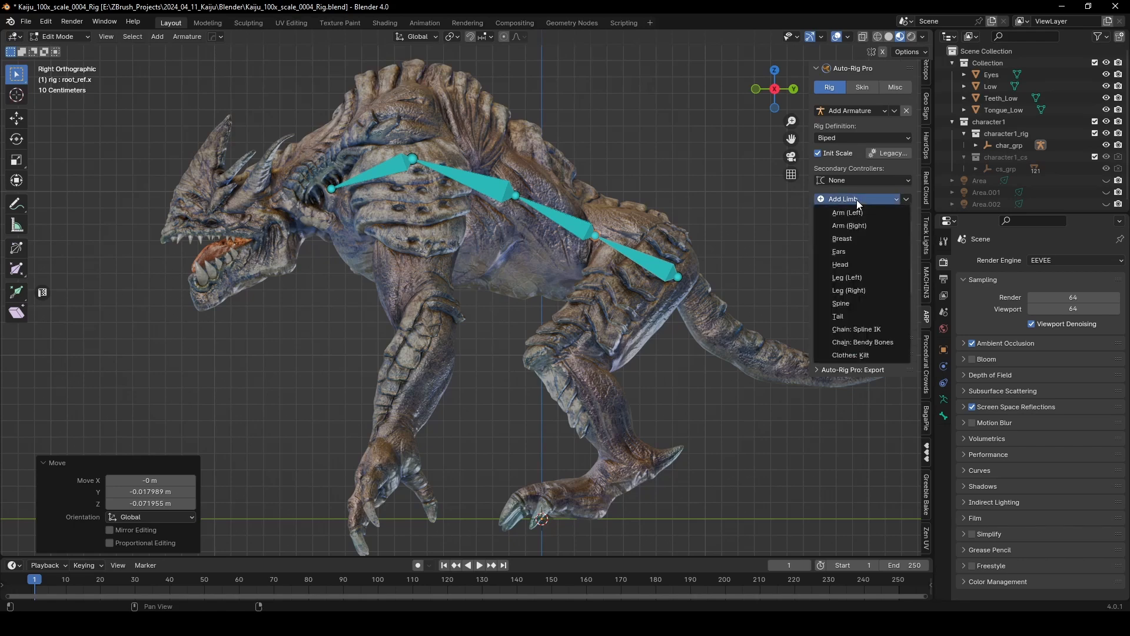
pyautogui.click(853, 317)
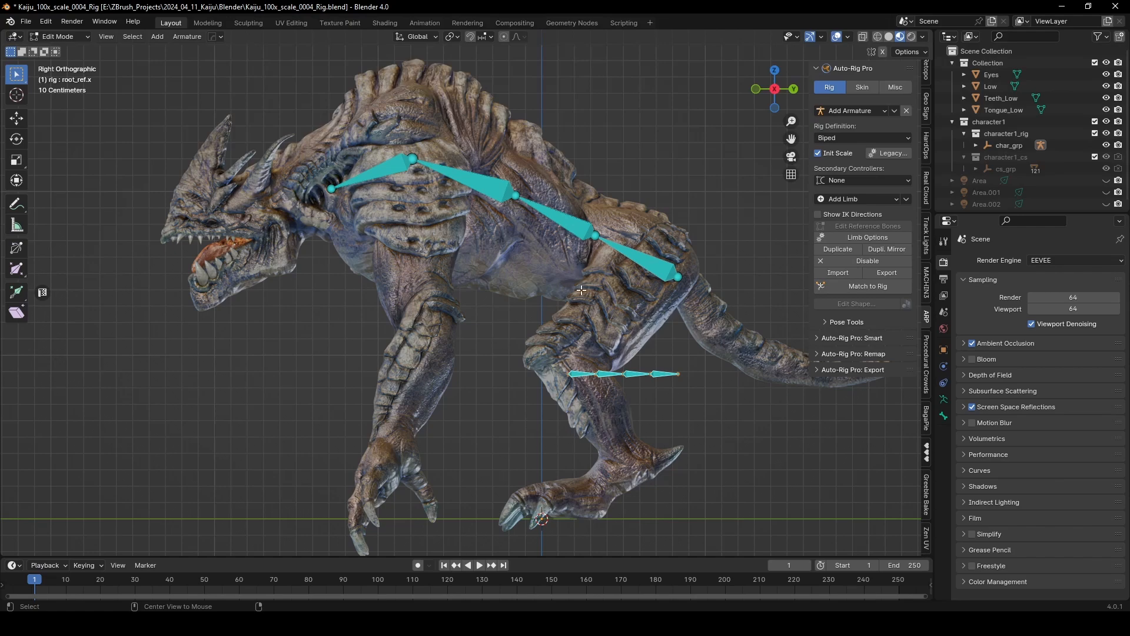
# Move the new tail bones about 0.76 m back and 0.22 m up to the creature's tail, and scale them by about 2.24
pyautogui.moveTo(581, 290); pyautogui.dragTo(703, 350, button='middle')
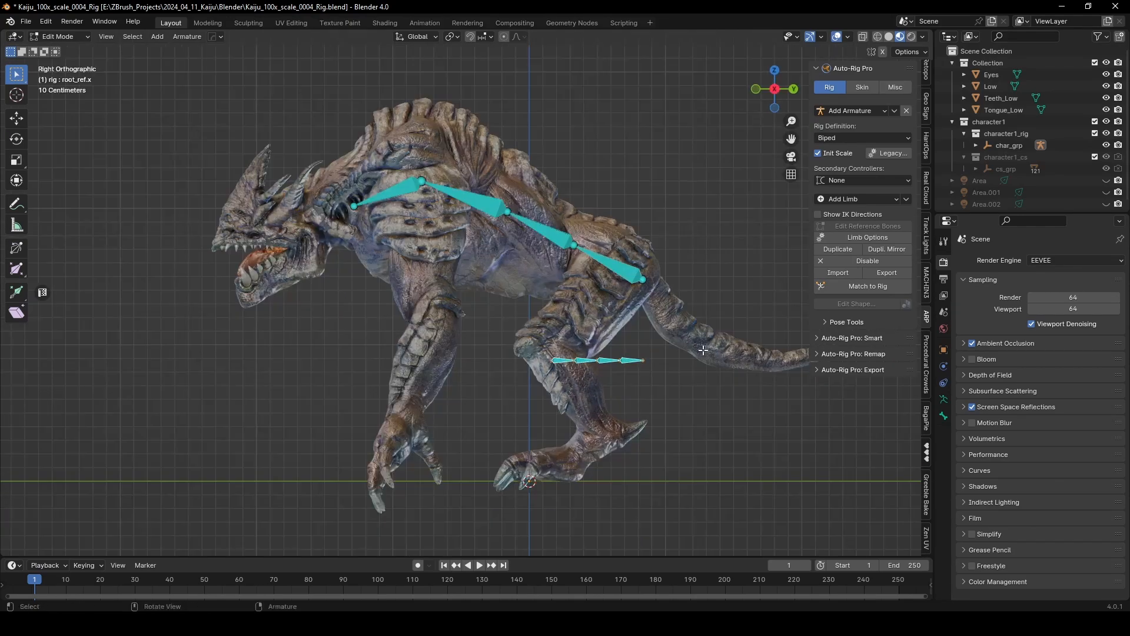
pyautogui.press('g')
pyautogui.click(800, 315)
pyautogui.press('s')
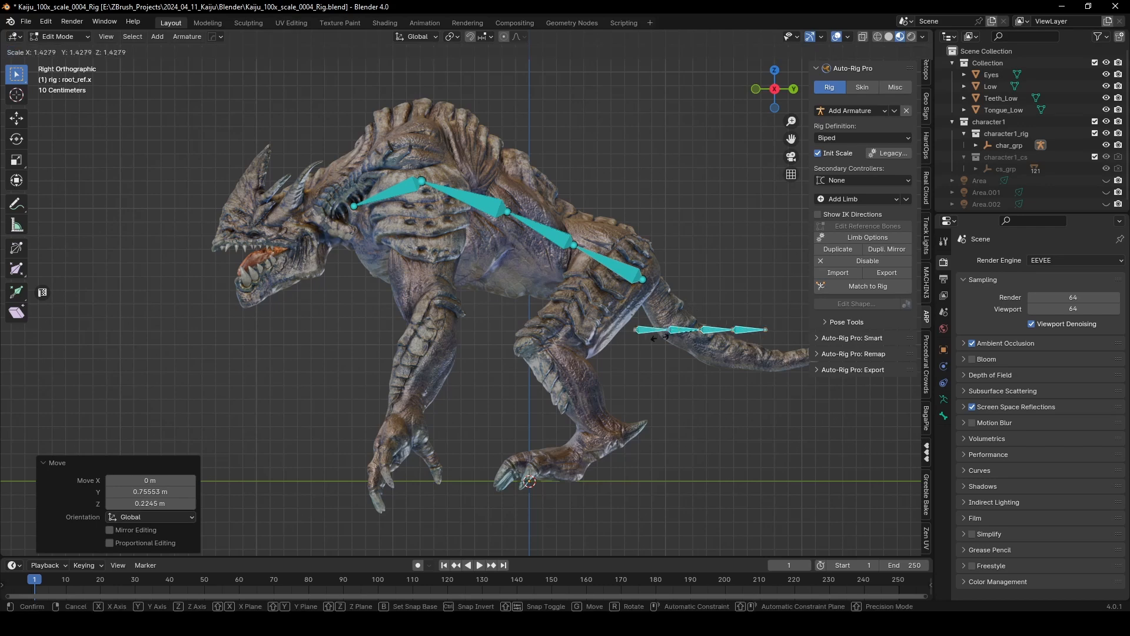
pyautogui.click(709, 358)
# Place the tail chain's end joint at the tip of the tail and its last inner joint inside the tail's rear section
pyautogui.moveTo(727, 373); pyautogui.dragTo(592, 352, button='middle')
pyautogui.scroll(3, 593, 352)
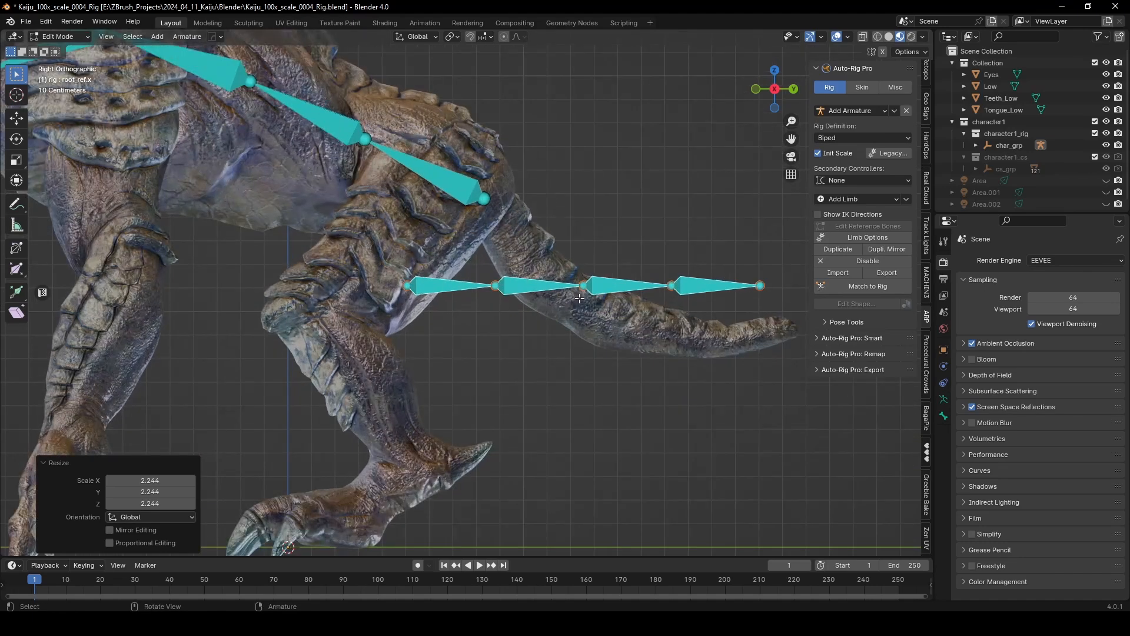
pyautogui.keyDown('shift'); pyautogui.moveTo(613, 257); pyautogui.dragTo(516, 256, button='middle'); pyautogui.keyUp('shift')
pyautogui.click(676, 249)
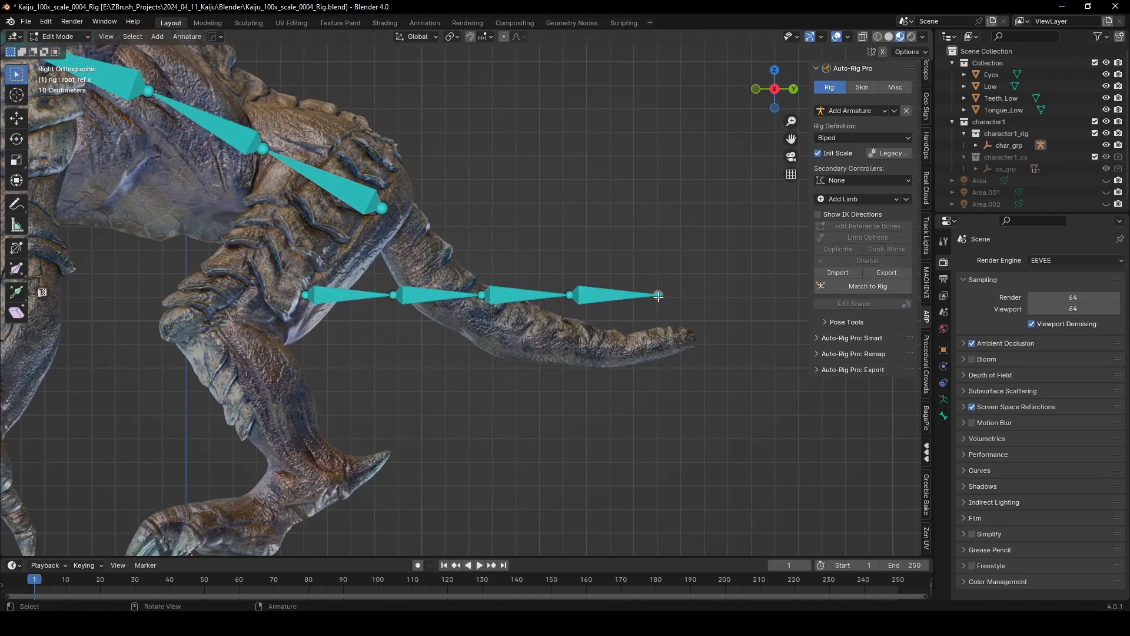
pyautogui.moveTo(660, 296); pyautogui.dragTo(683, 338)
pyautogui.press('w')
pyautogui.press('w')
pyautogui.press('w')
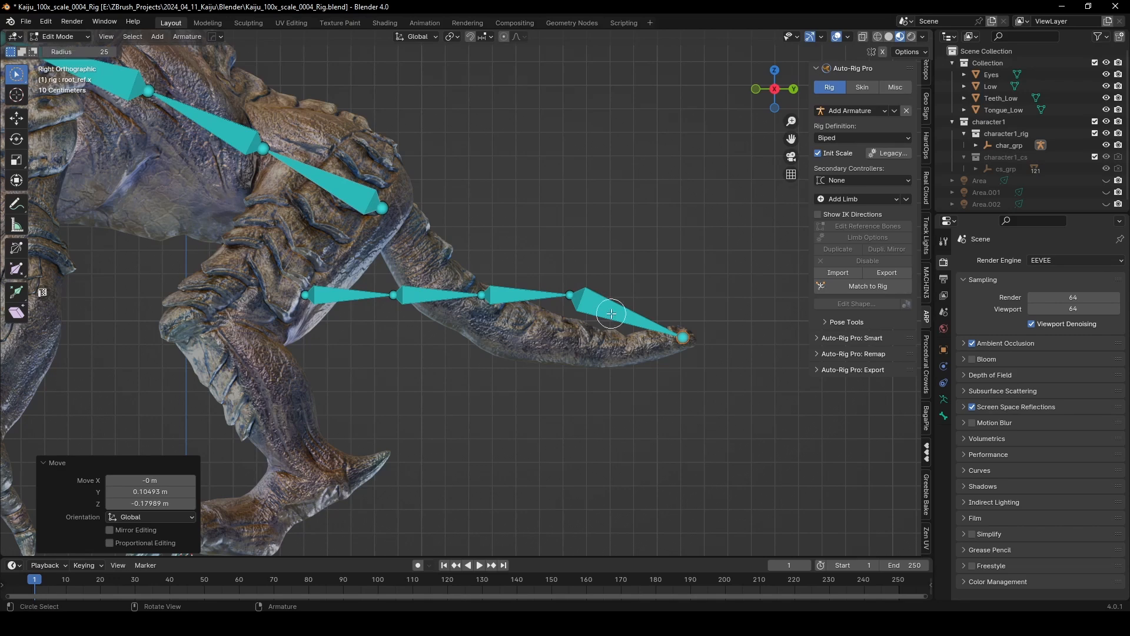
pyautogui.moveTo(571, 296); pyautogui.dragTo(600, 345)
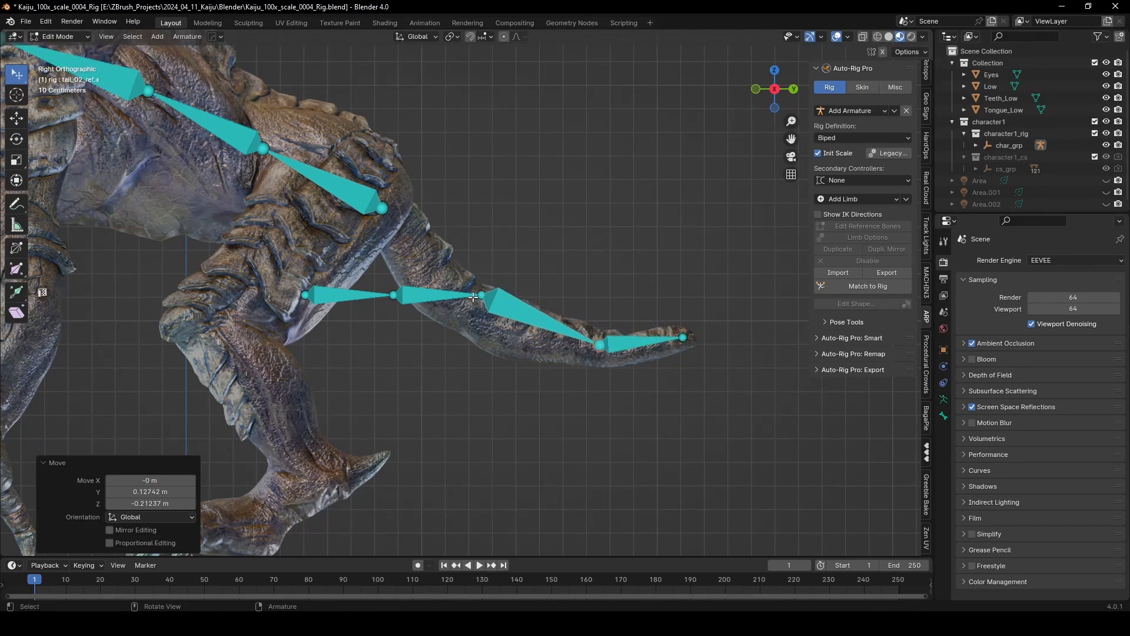
# Place the other two inner tail joints along the tail's curve and attach the chain's start to the rear end of the root bone
pyautogui.moveTo(473, 296); pyautogui.dragTo(503, 336)
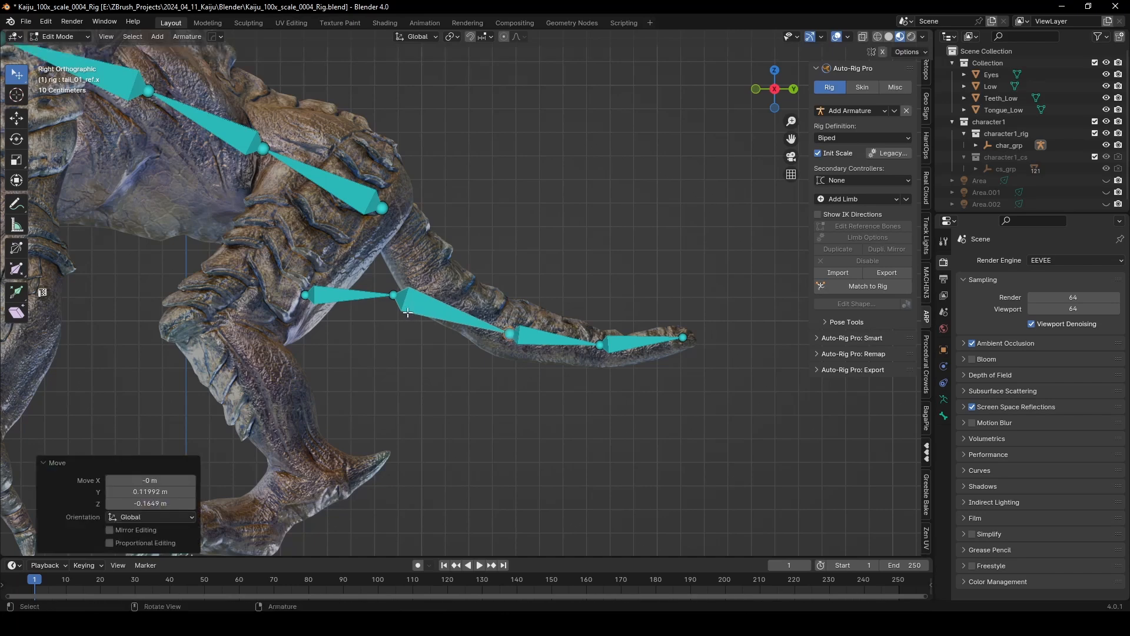
pyautogui.moveTo(393, 293); pyautogui.dragTo(443, 293)
pyautogui.moveTo(303, 295); pyautogui.dragTo(383, 209)
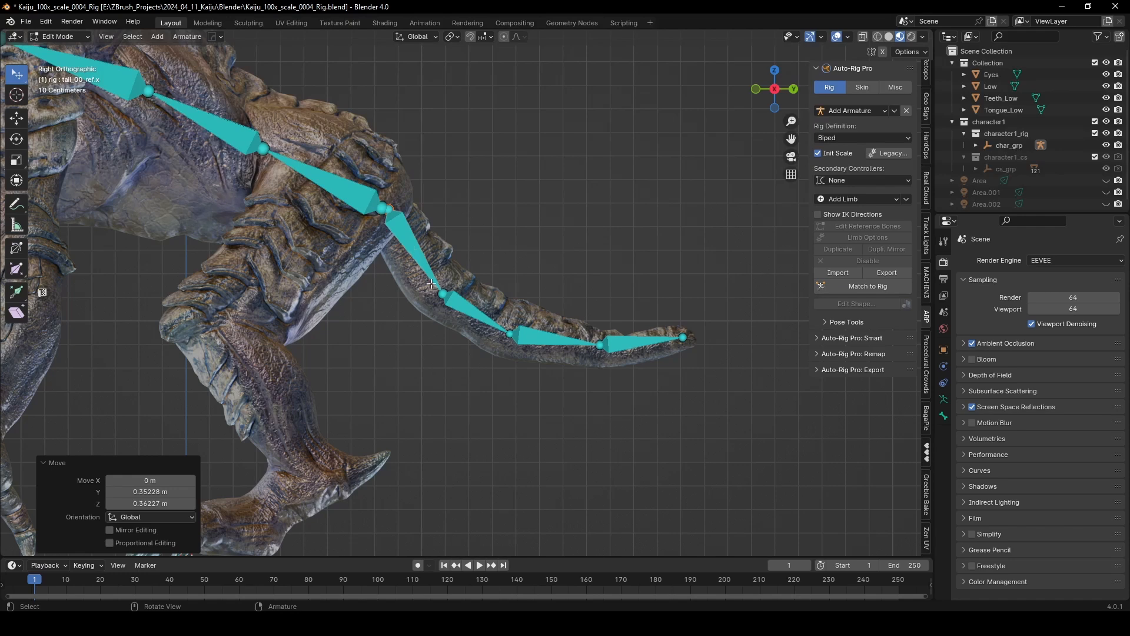
# Raise the first inner tail joint about 0.045 m, and nudge the second one up and the third one forward
pyautogui.moveTo(442, 294); pyautogui.dragTo(442, 283)
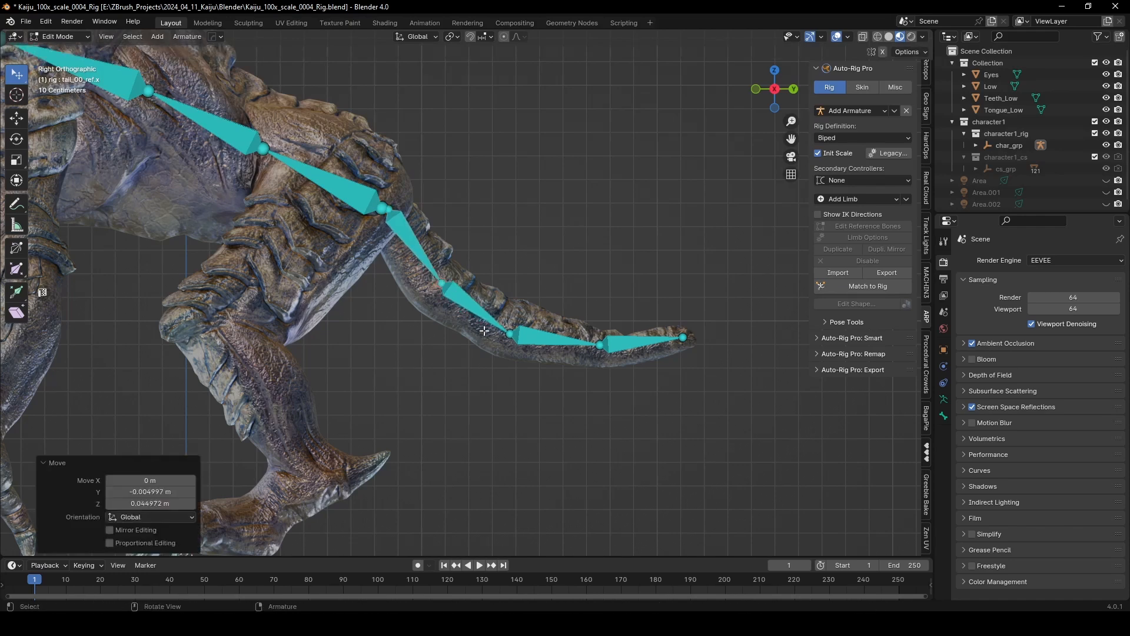
pyautogui.moveTo(506, 337); pyautogui.dragTo(503, 324)
pyautogui.press('g')
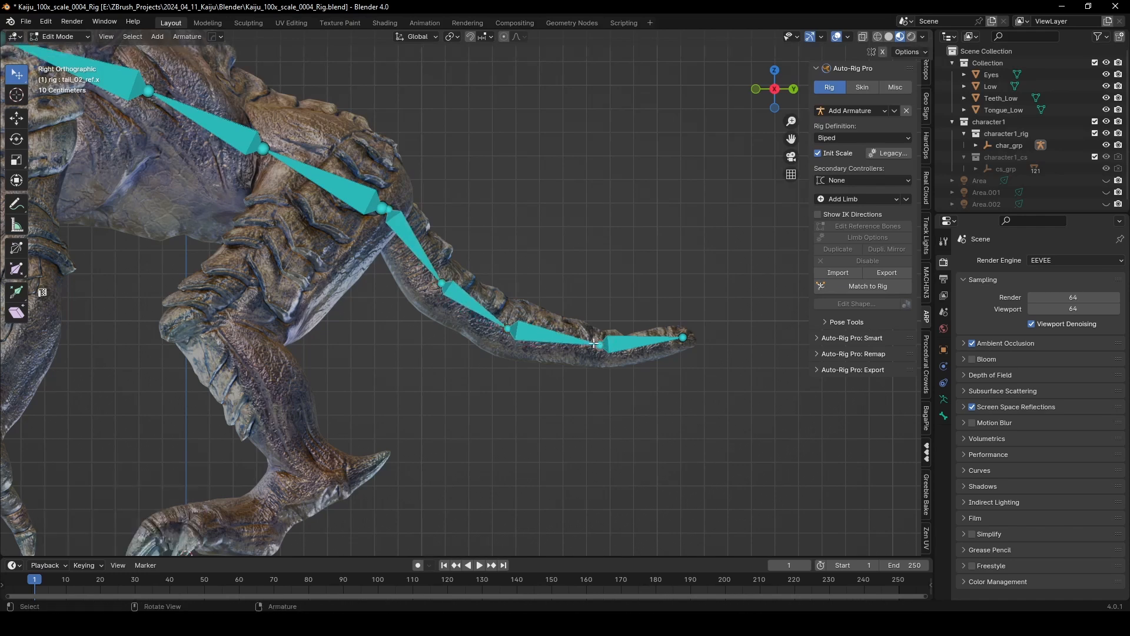
pyautogui.click(600, 347)
# Pull the tail's end joint forward about 0.01 m and lower the joint before it about 0.015 m
pyautogui.click(683, 336)
pyautogui.press('g')
pyautogui.click(654, 340)
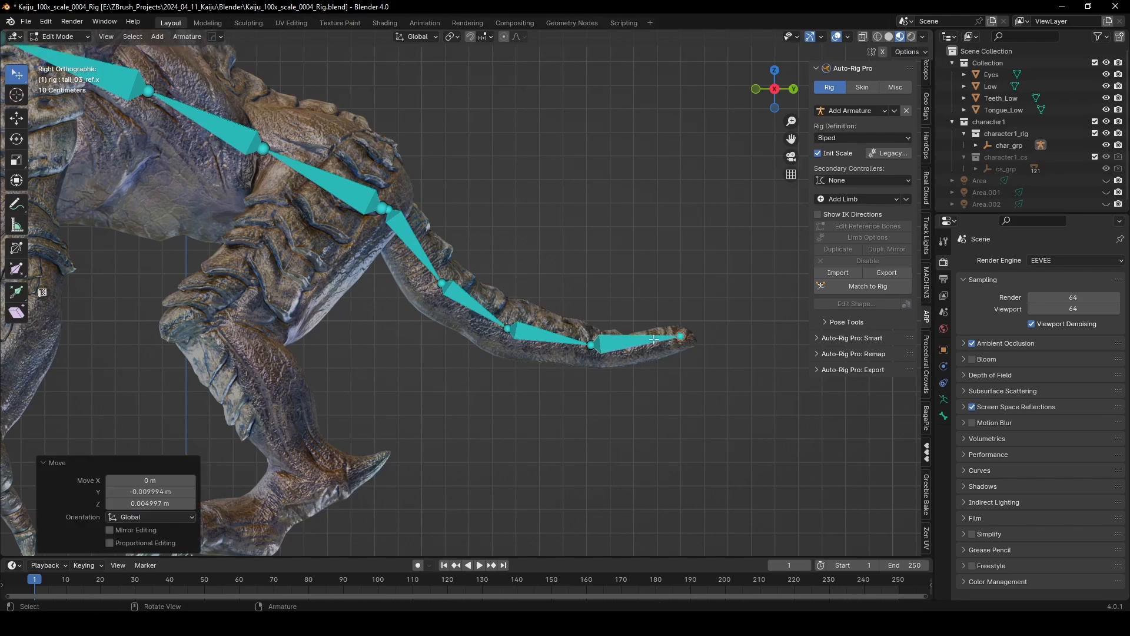
pyautogui.click(589, 349)
pyautogui.press('g')
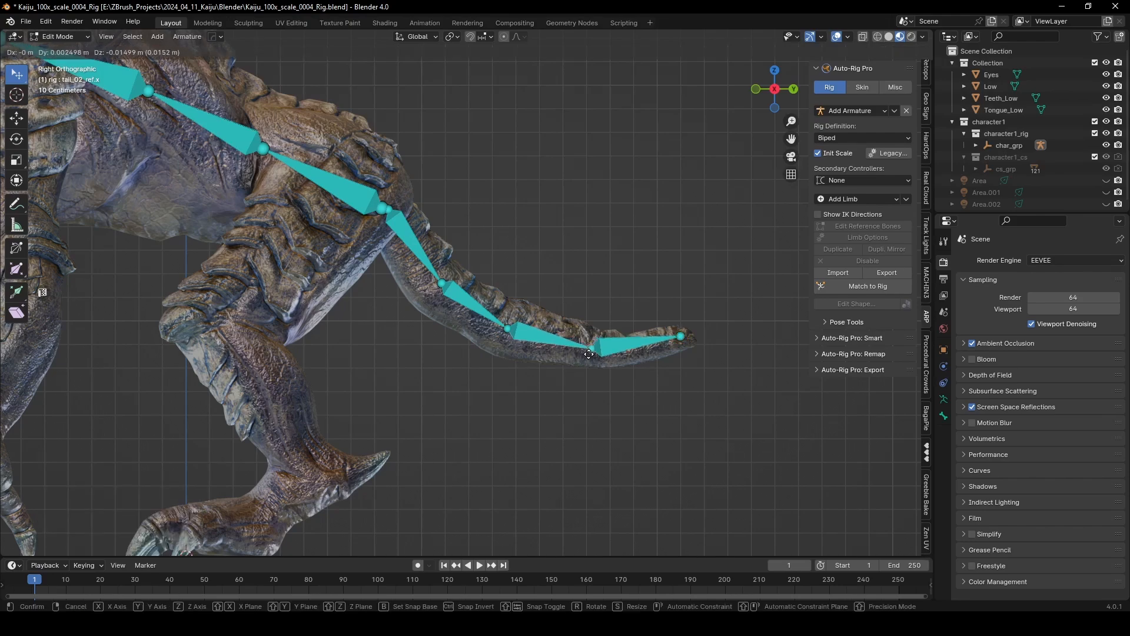
pyautogui.click(589, 353)
# Generate the control rig from the spine and tail reference bones with Match to Rig, and inspect the controllers
pyautogui.scroll(-3, 547, 207)
pyautogui.moveTo(498, 226); pyautogui.dragTo(558, 221, button='middle')
pyautogui.keyDown('alt'); pyautogui.scroll(-1, 460, 203); pyautogui.keyUp('alt')
pyautogui.scroll(3, 558, 220)
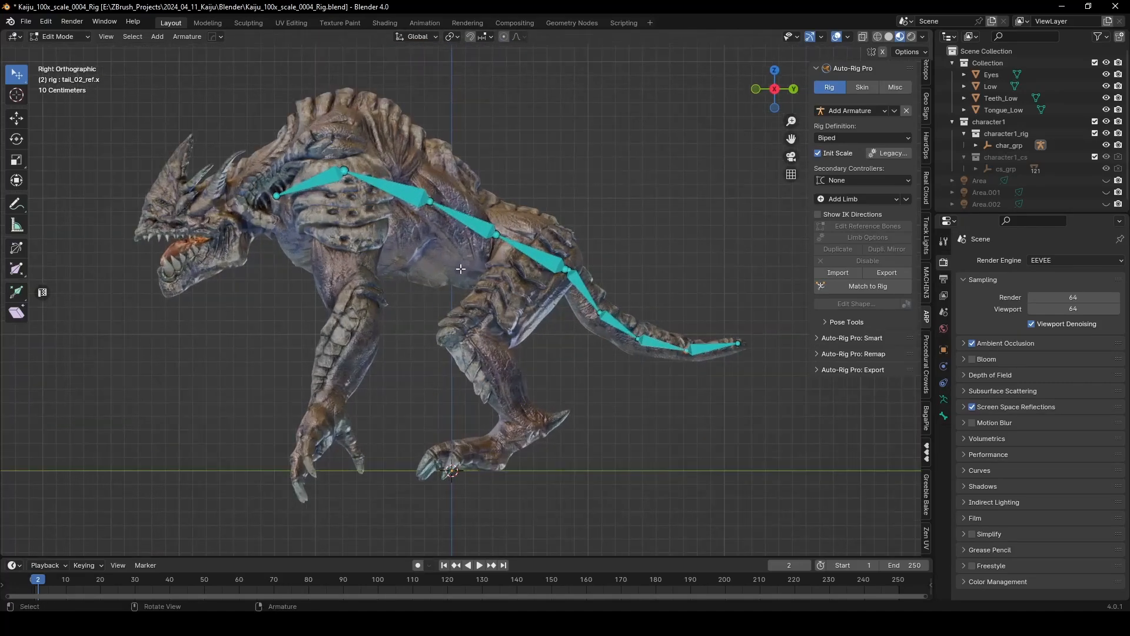
pyautogui.moveTo(465, 266); pyautogui.dragTo(608, 287, button='middle')
pyautogui.scroll(-1, 606, 289)
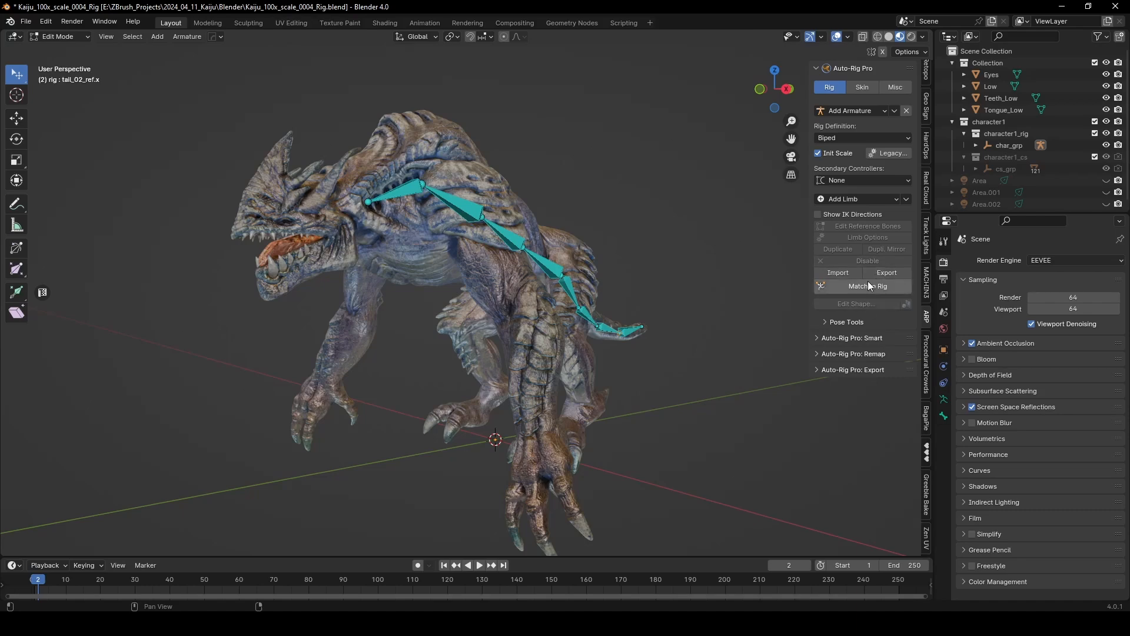
pyautogui.click(876, 287)
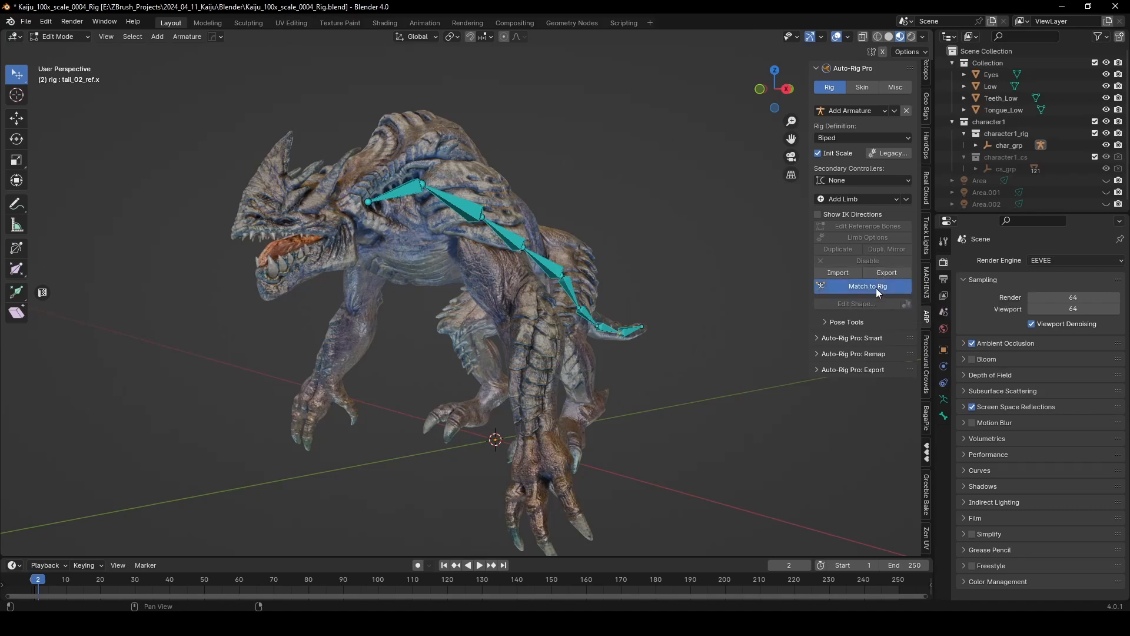
pyautogui.moveTo(695, 272); pyautogui.dragTo(766, 282, button='middle')
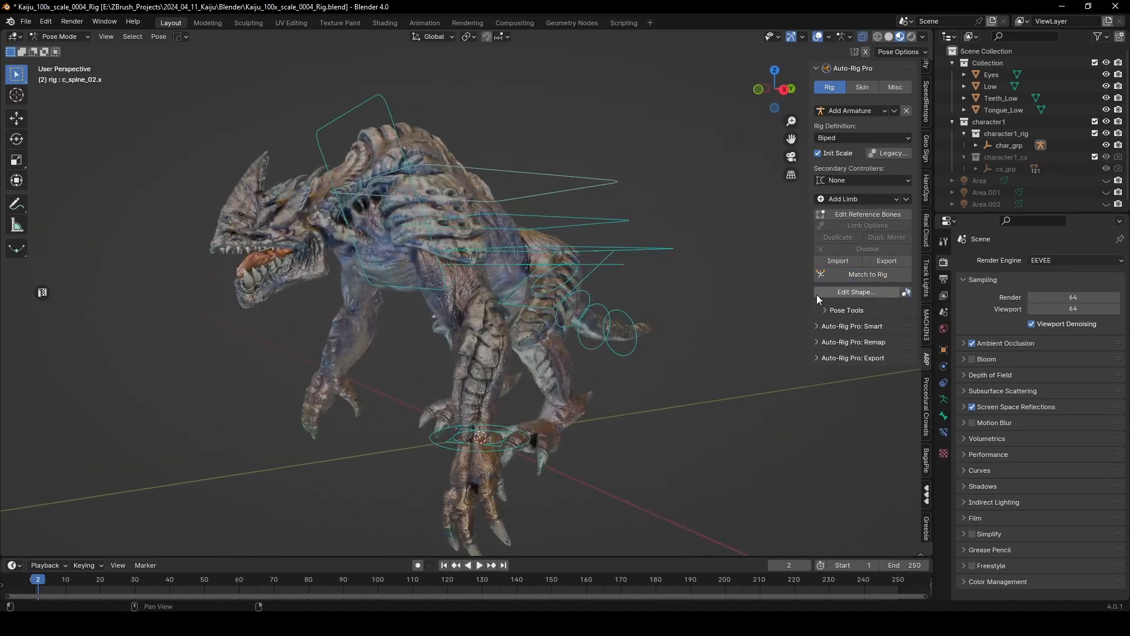
# Return to the reference bones, set the rig definition to Multi-Ped, and regenerate the controllers with Match to Rig
pyautogui.click(858, 215)
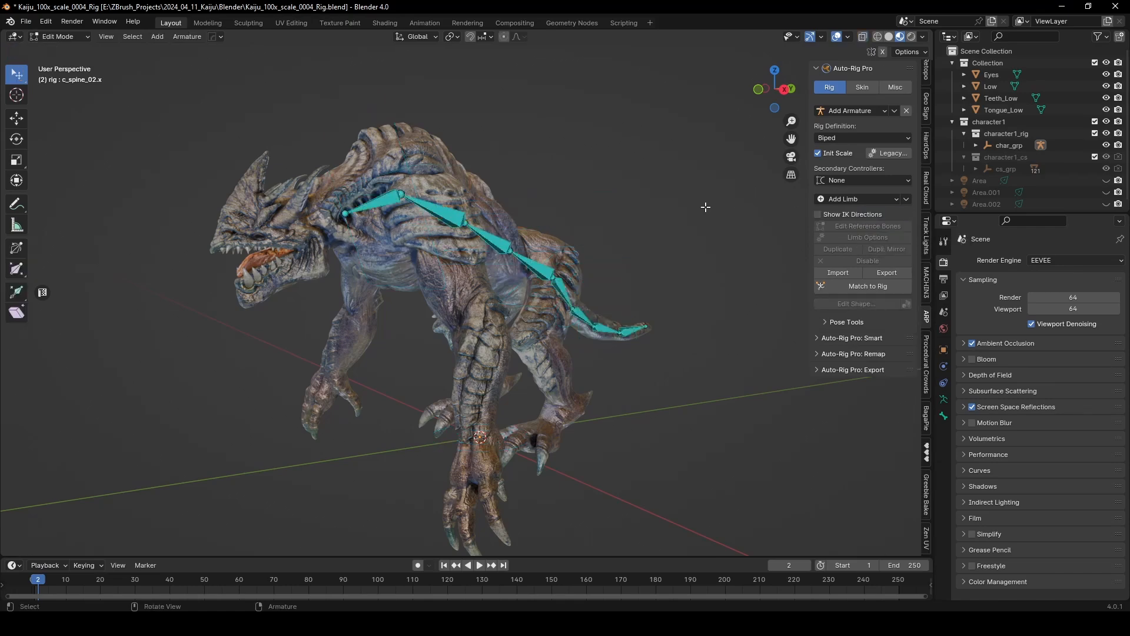
pyautogui.scroll(4, 706, 207)
pyautogui.click(476, 220)
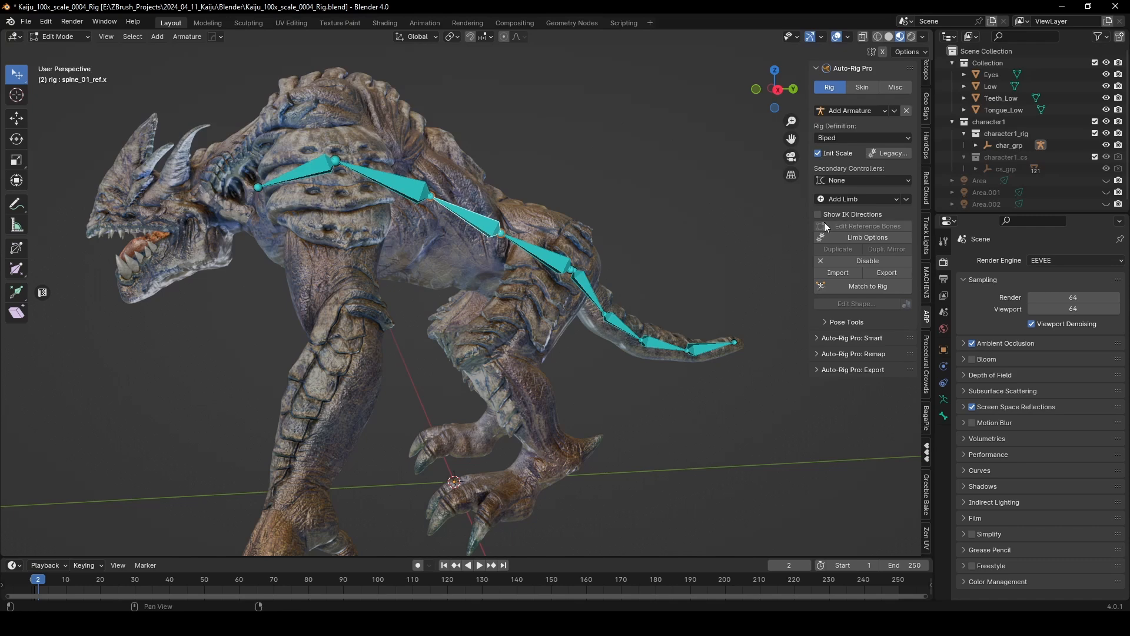
pyautogui.click(866, 137)
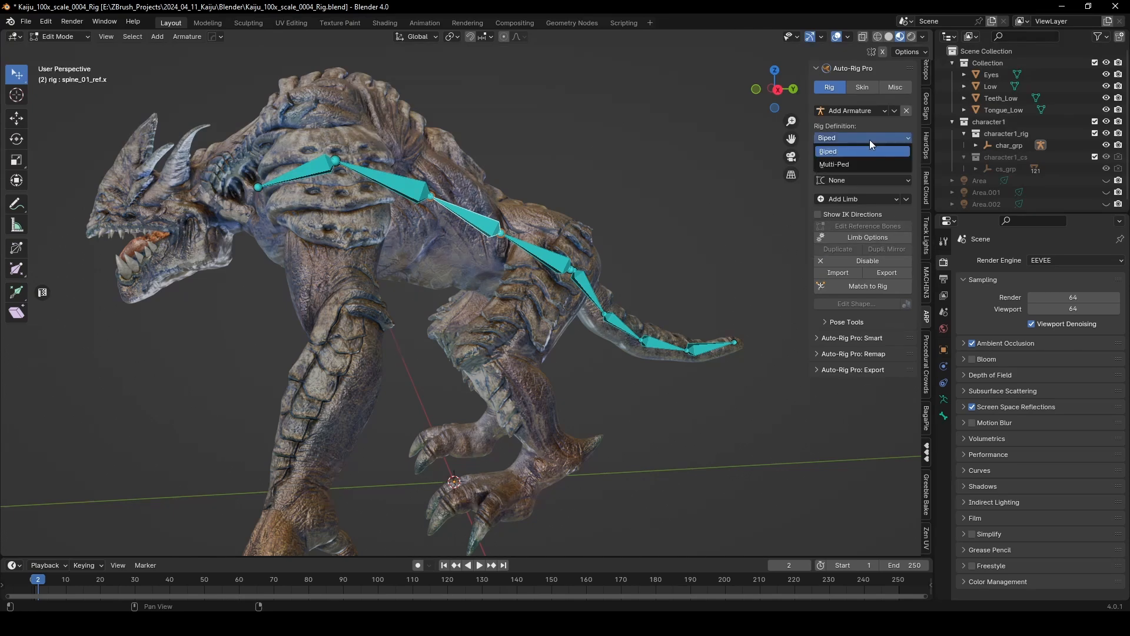
pyautogui.click(841, 165)
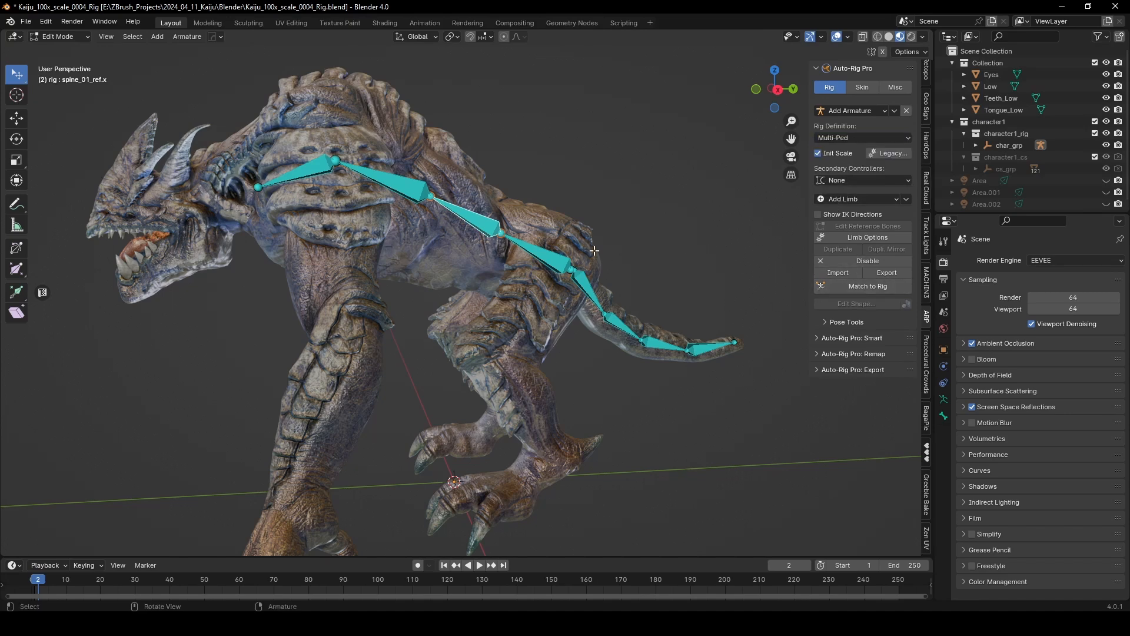
pyautogui.click(862, 288)
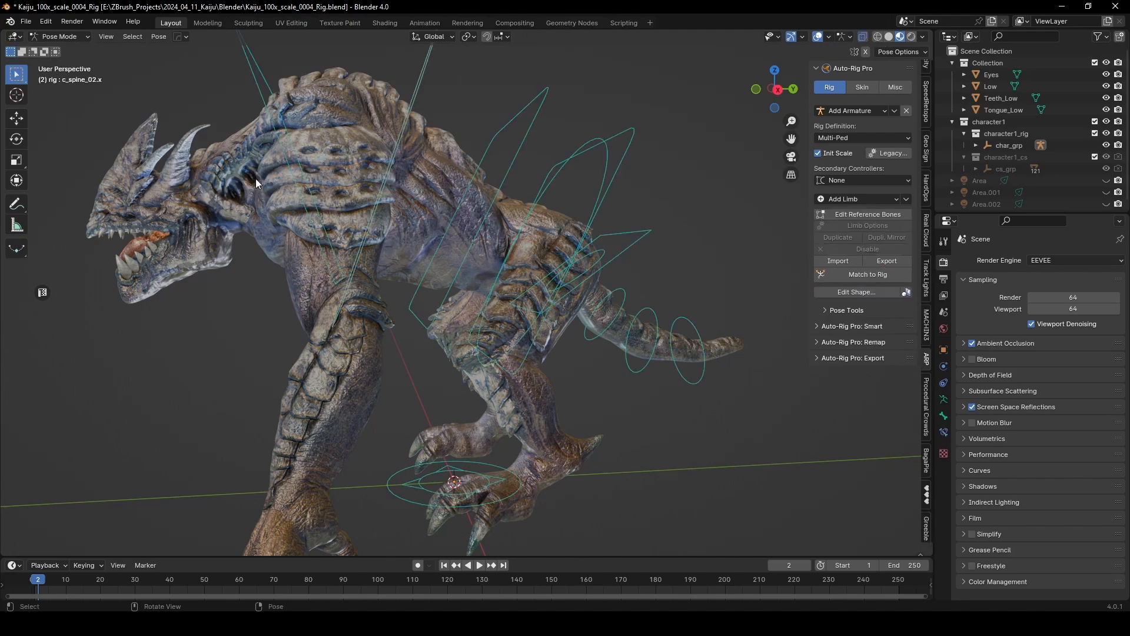
# Return to editing the reference bones and save the current Kaiju_100x_scale_0004_Rig.blend file
pyautogui.moveTo(256, 178); pyautogui.dragTo(562, 231, button='middle')
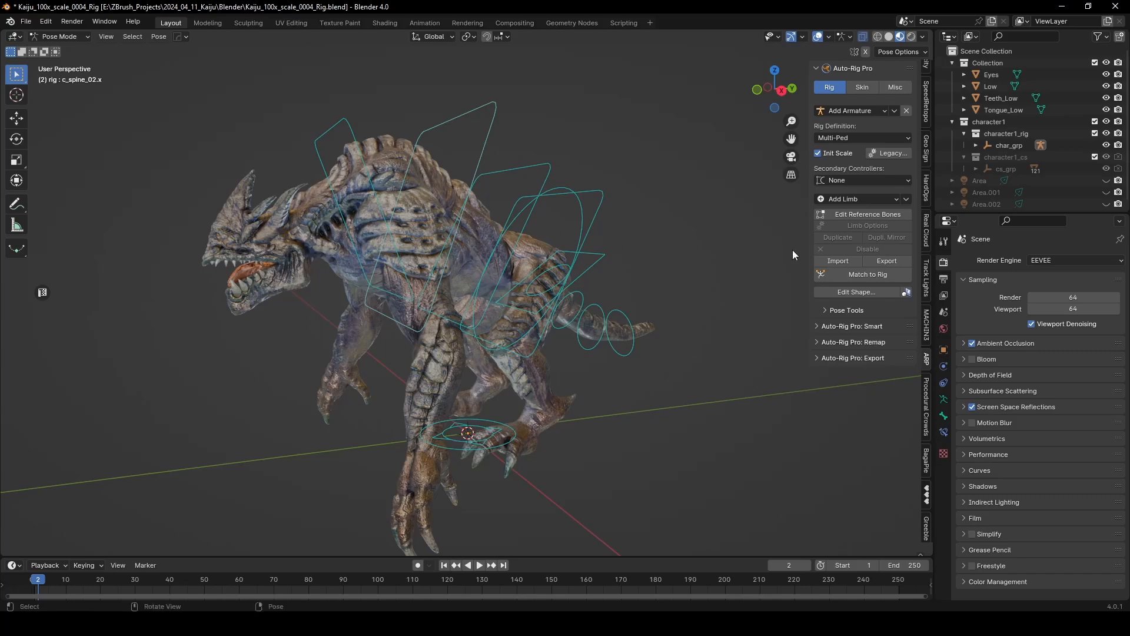
pyautogui.click(851, 215)
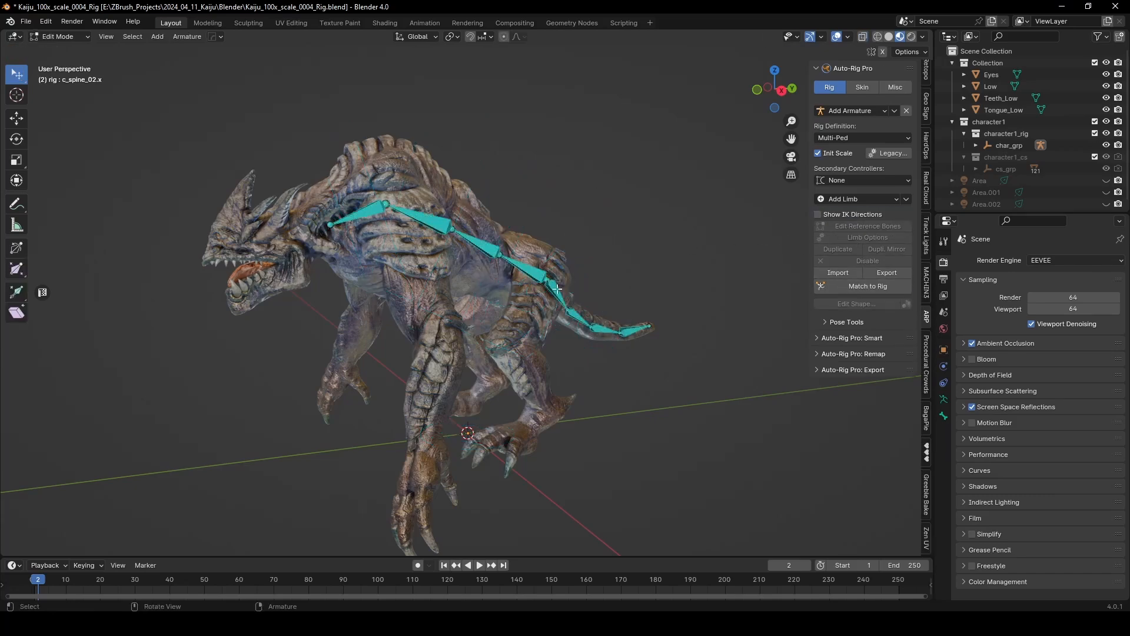
pyautogui.moveTo(561, 290)
pyautogui.mouseDown(button='middle')
pyautogui.moveTo(586, 279)
pyautogui.moveTo(542, 286)
pyautogui.mouseUp(button='middle')
pyautogui.hotkey('ctrl', 's')
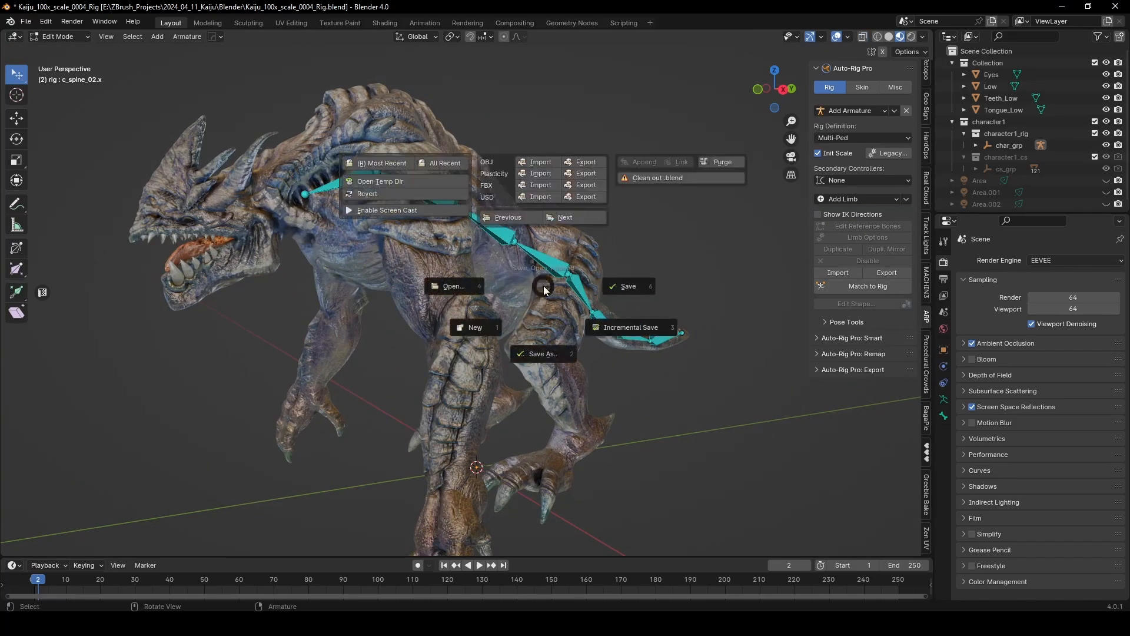
pyautogui.click(626, 286)
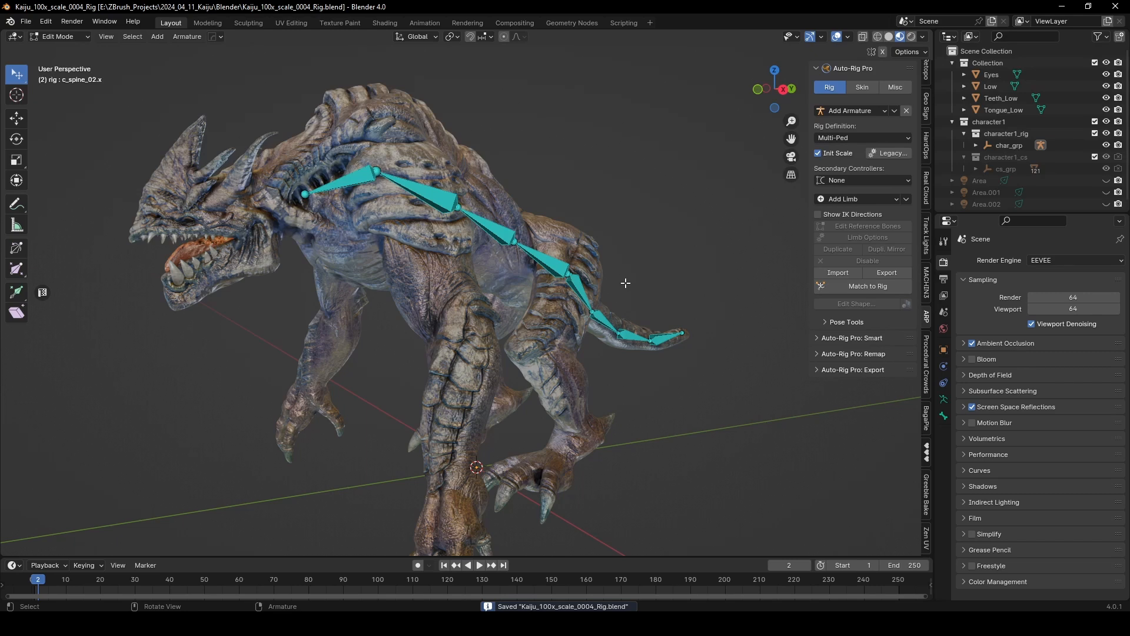
# Add an Arm (Left) limb to the rig while viewing the creature from the side
pyautogui.keyDown('alt'); pyautogui.moveTo(728, 259); pyautogui.dragTo(623, 224, button='middle'); pyautogui.keyUp('alt')
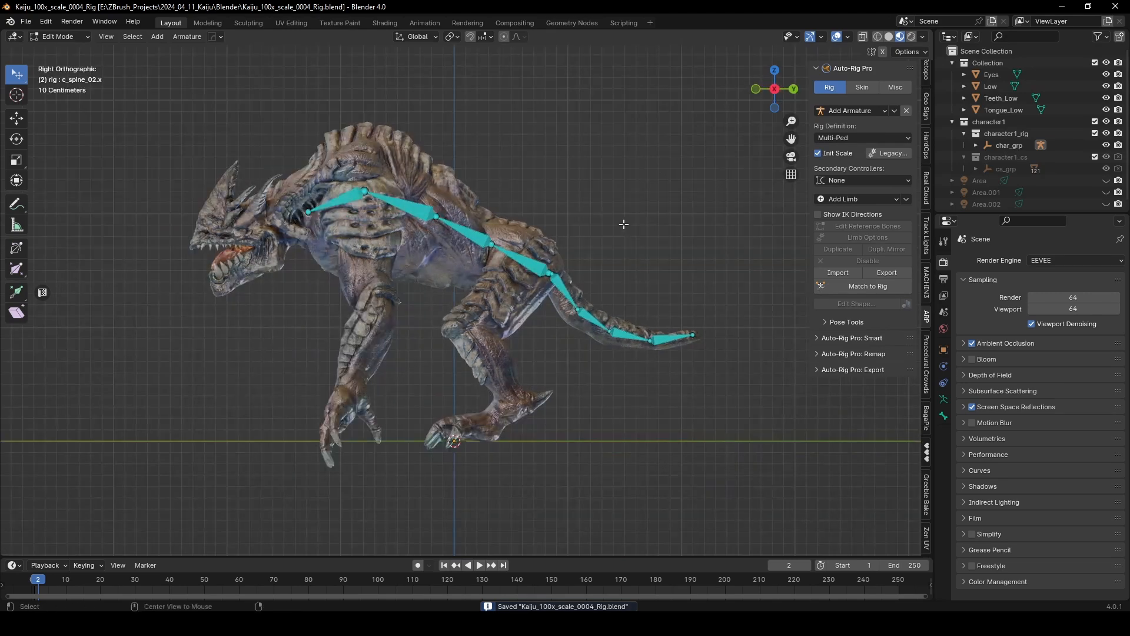
pyautogui.click(864, 199)
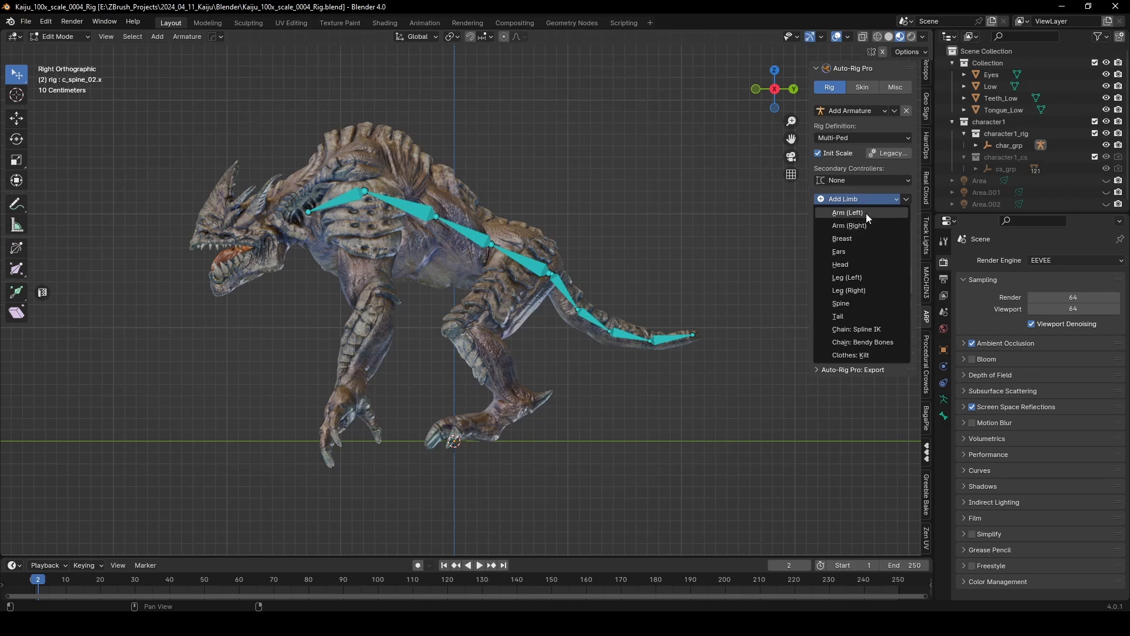
pyautogui.click(866, 213)
# Select a finger bone of the new left arm and reduce the hand to a thumb and three fingers in Limb Options
pyautogui.moveTo(406, 318); pyautogui.dragTo(445, 321, button='middle')
pyautogui.scroll(10, 438, 341)
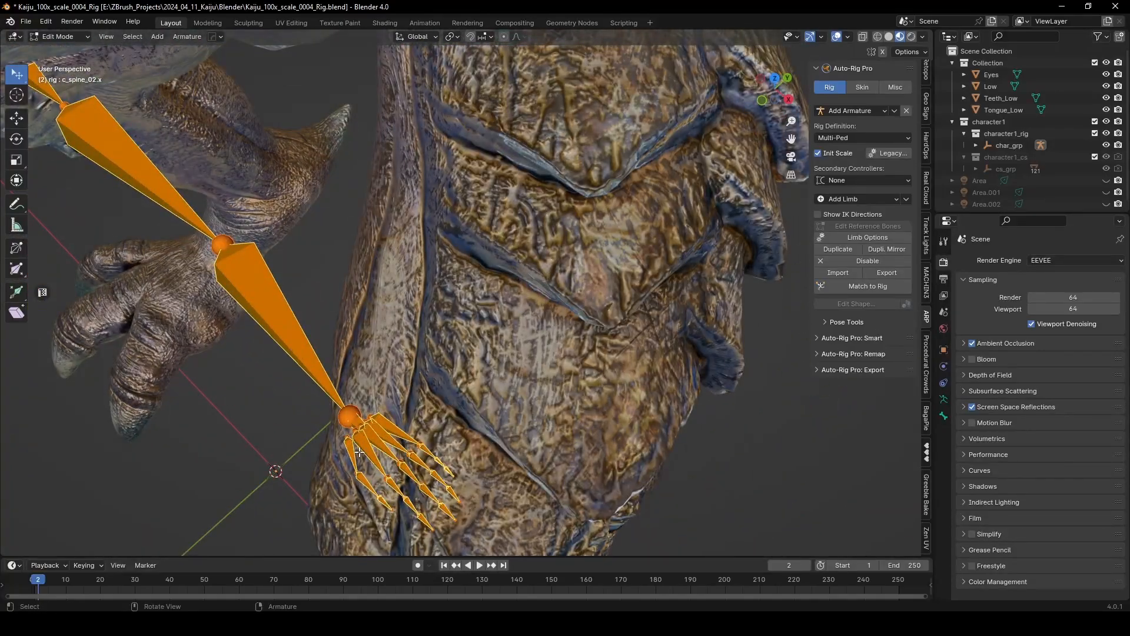
pyautogui.click(363, 449)
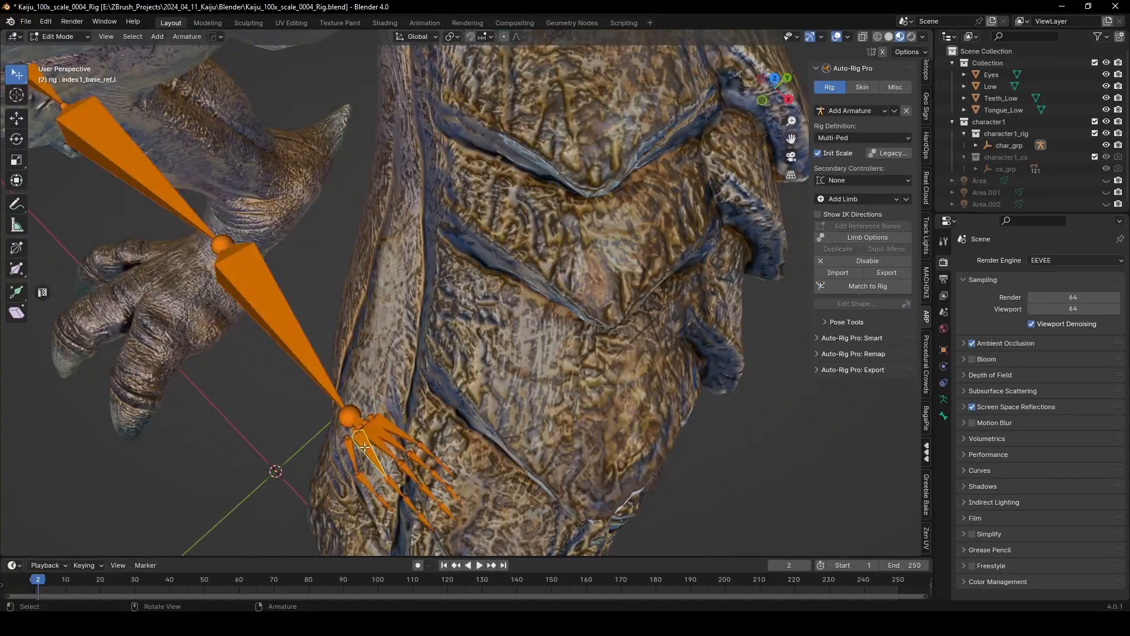
pyautogui.moveTo(374, 453); pyautogui.dragTo(406, 416, button='middle')
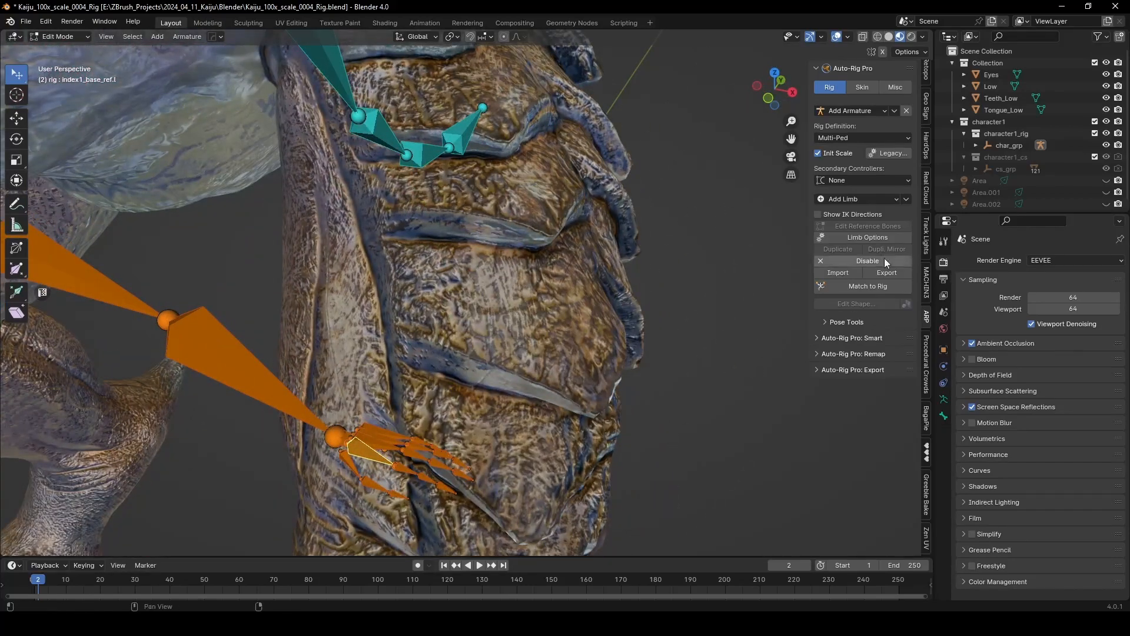
pyautogui.click(875, 238)
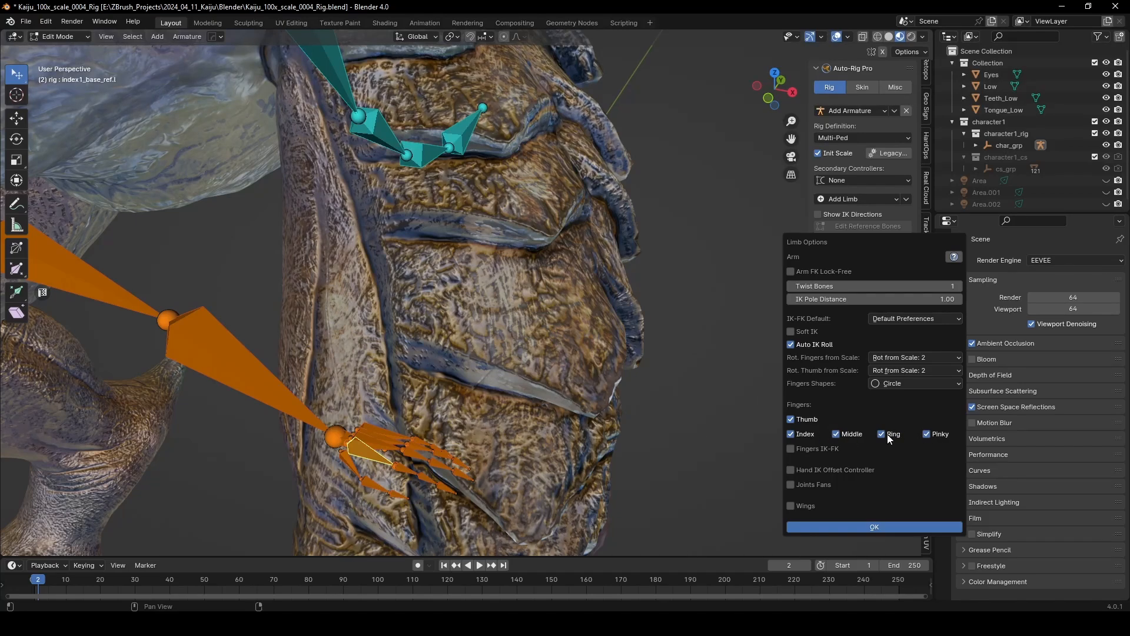
pyautogui.click(898, 527)
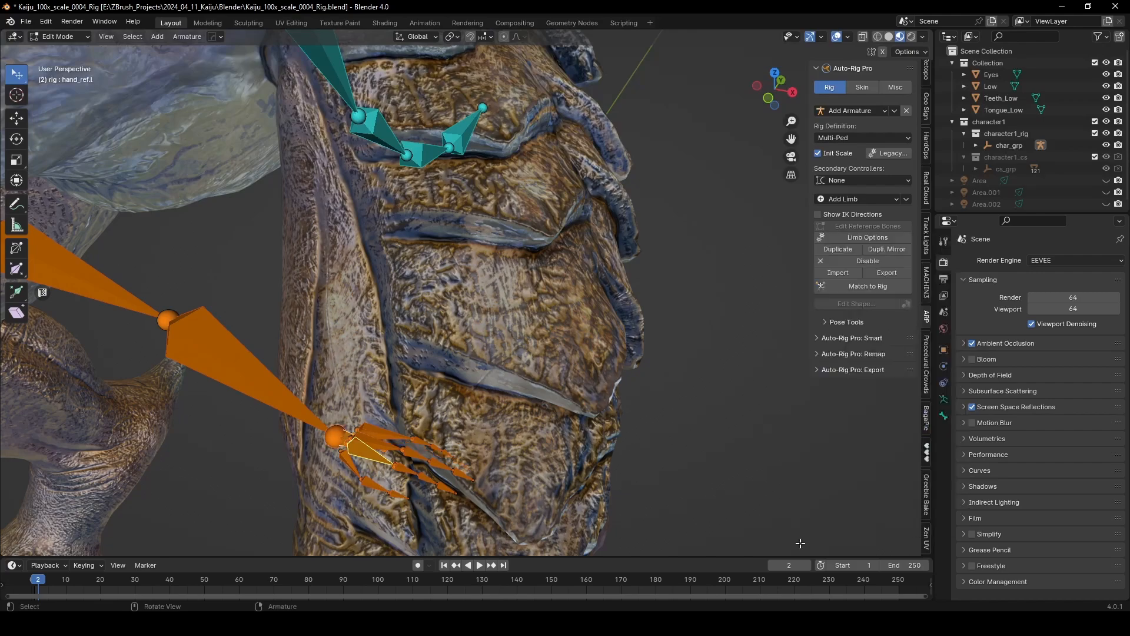
# Examine the new arm's bone chain and its placement relative to the creature's body and legs
pyautogui.moveTo(558, 436); pyautogui.dragTo(500, 450, button='middle')
pyautogui.scroll(-10, 471, 403)
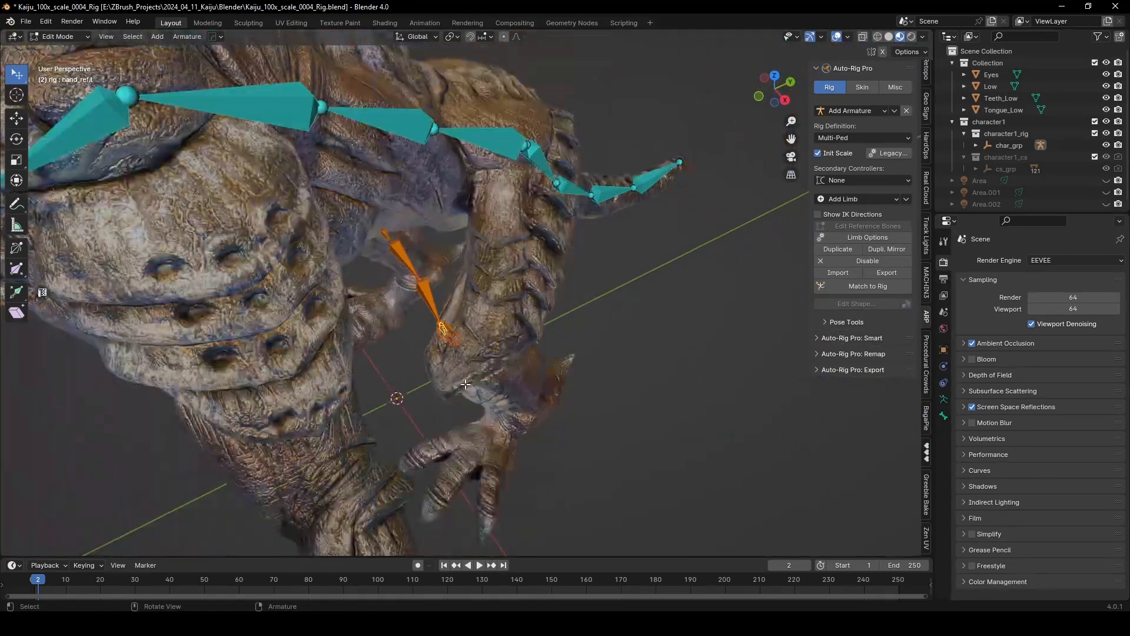
pyautogui.moveTo(471, 380); pyautogui.dragTo(472, 346, button='middle')
pyautogui.scroll(8, 494, 294)
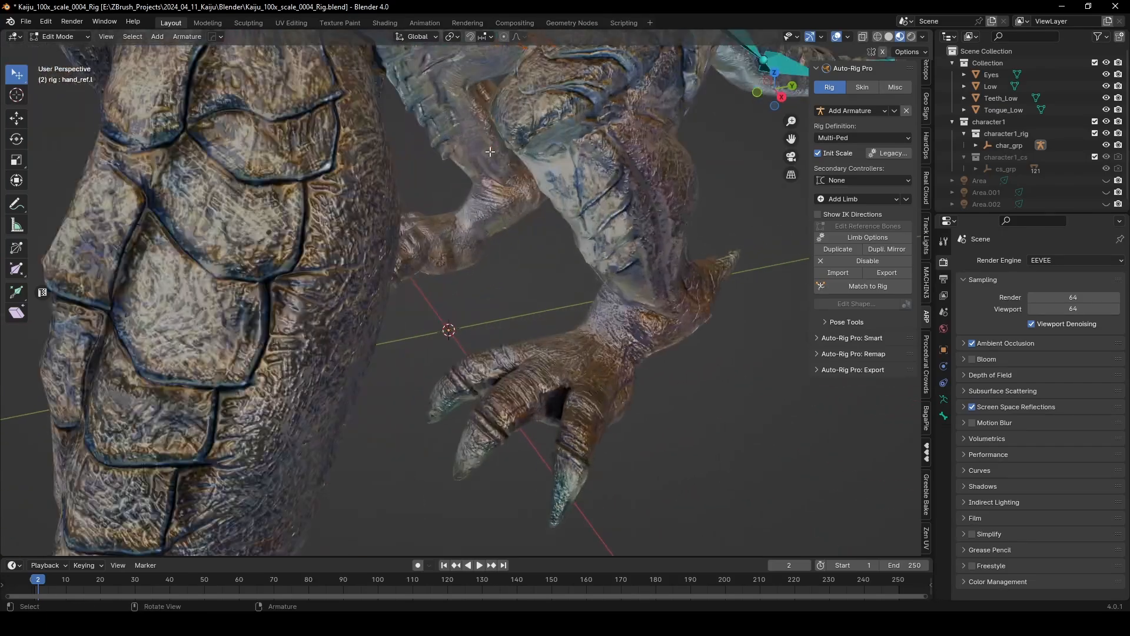
pyautogui.keyDown('shift'); pyautogui.moveTo(519, 252); pyautogui.dragTo(501, 441, button='middle'); pyautogui.keyUp('shift')
pyautogui.scroll(4, 500, 440)
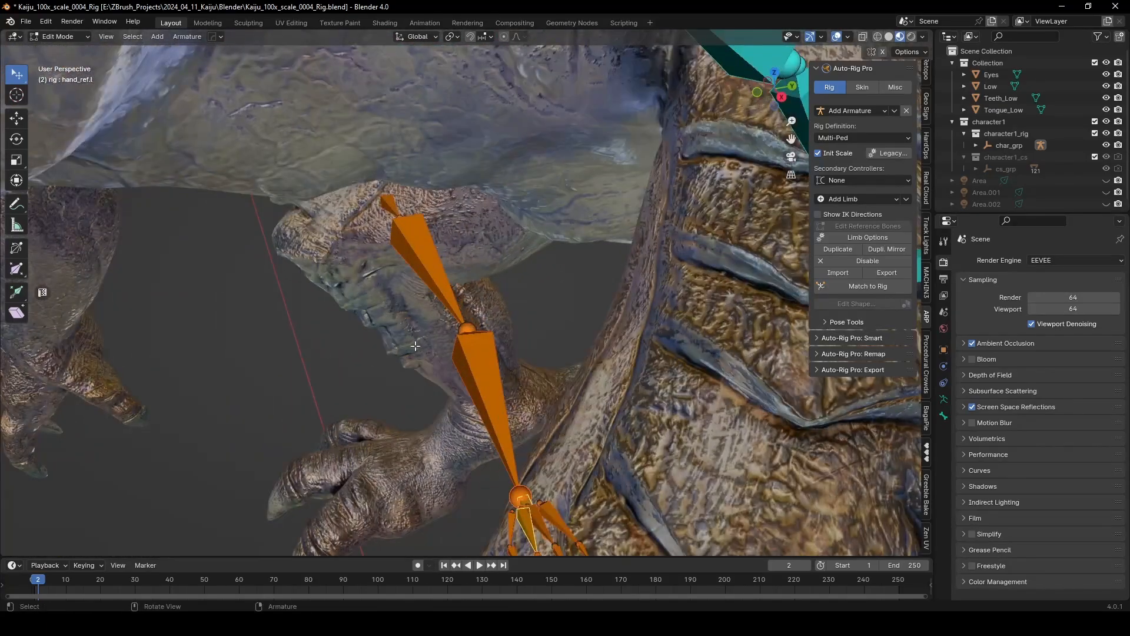
pyautogui.moveTo(415, 346); pyautogui.dragTo(441, 425, button='middle')
pyautogui.scroll(-10, 503, 391)
pyautogui.scroll(4, 442, 425)
pyautogui.moveTo(419, 379); pyautogui.dragTo(409, 376, button='middle')
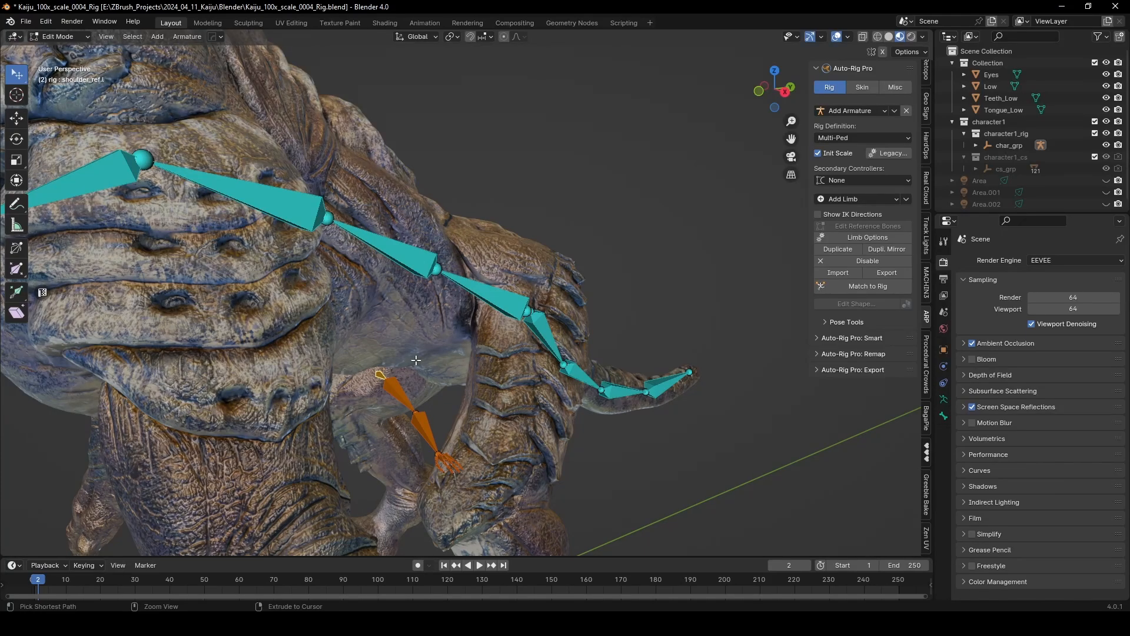
# Select the whole left arm chain and move it beside the left shoulder, about 0.55 m in X and 0.62 m up in front view
pyautogui.hotkey('ctrl', 'l')
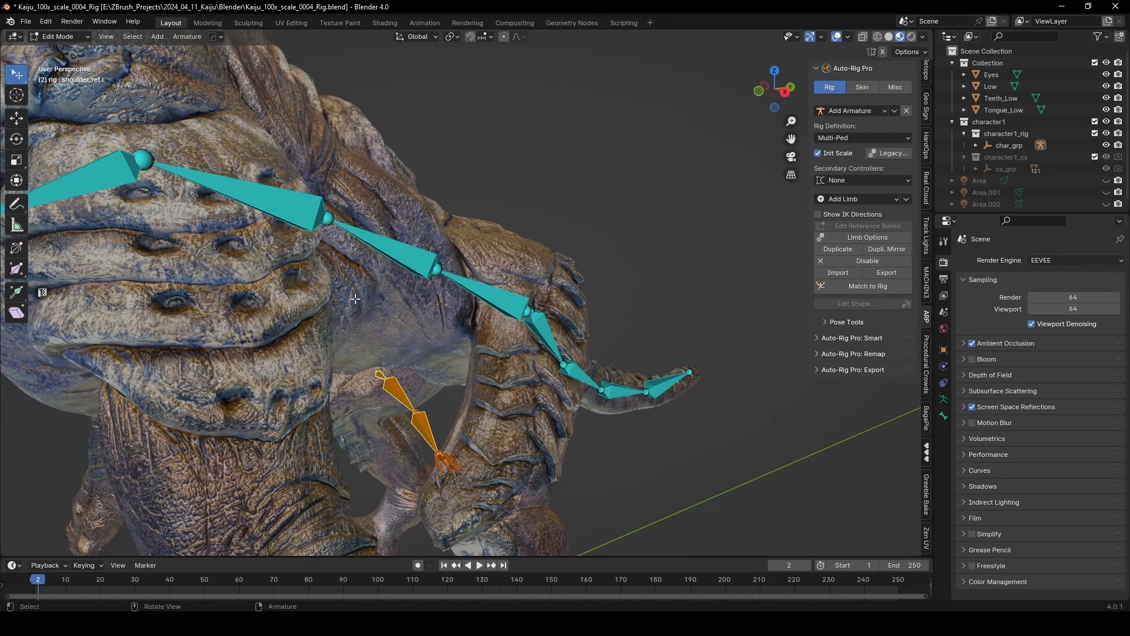
pyautogui.press('g')
pyautogui.rightClick(459, 373)
pyautogui.moveTo(534, 460)
pyautogui.keyDown('ctrl'); pyautogui.mouseDown(button='right')
pyautogui.moveTo(518, 432)
pyautogui.moveTo(422, 465)
pyautogui.moveTo(529, 507)
pyautogui.mouseUp(button='right'); pyautogui.keyUp('ctrl')
pyautogui.press('g')
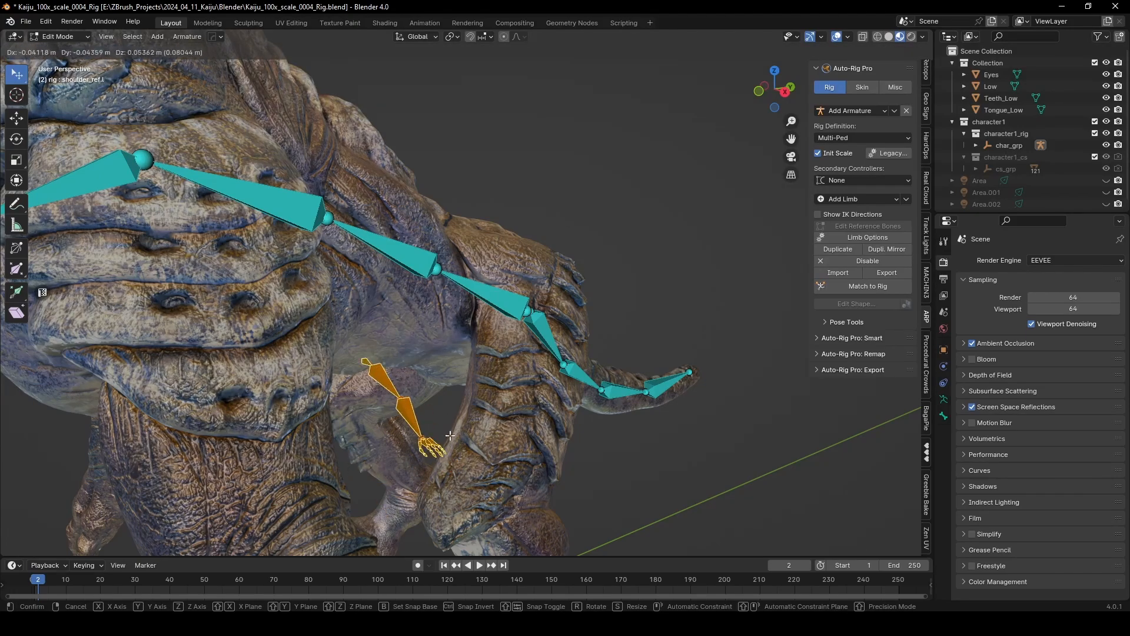
pyautogui.click(457, 452)
pyautogui.moveTo(458, 452); pyautogui.dragTo(521, 436, button='middle')
pyautogui.scroll(-2, 461, 383)
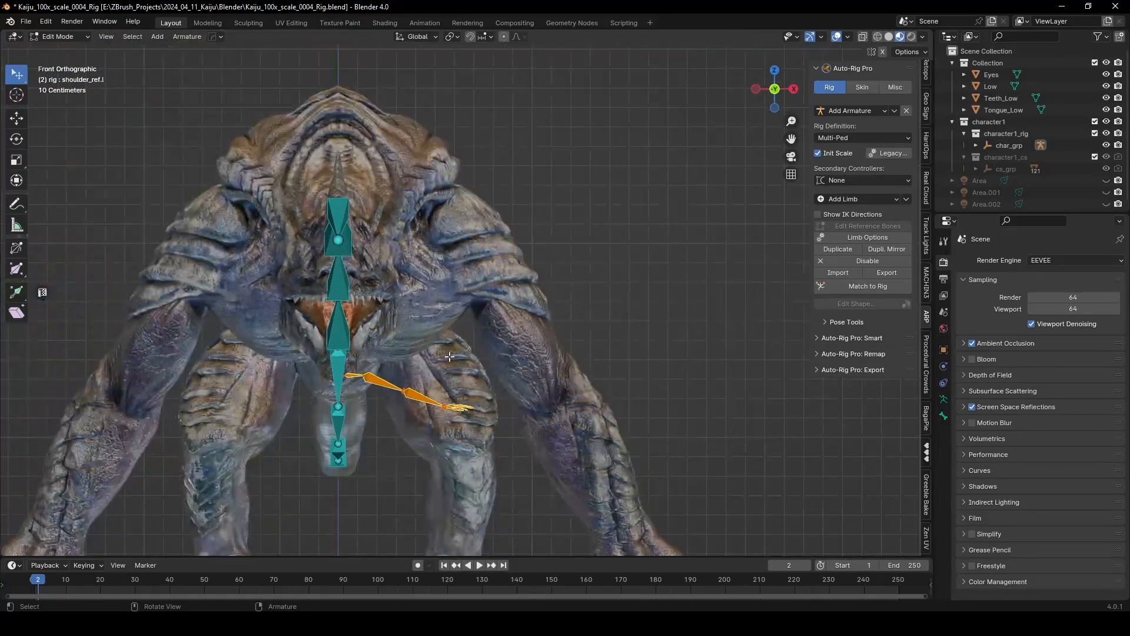
pyautogui.press('g')
pyautogui.click(556, 235)
# Rotate the arm chain about 41.8° in front view so that it follows the slope of the creature's left arm
pyautogui.press('r')
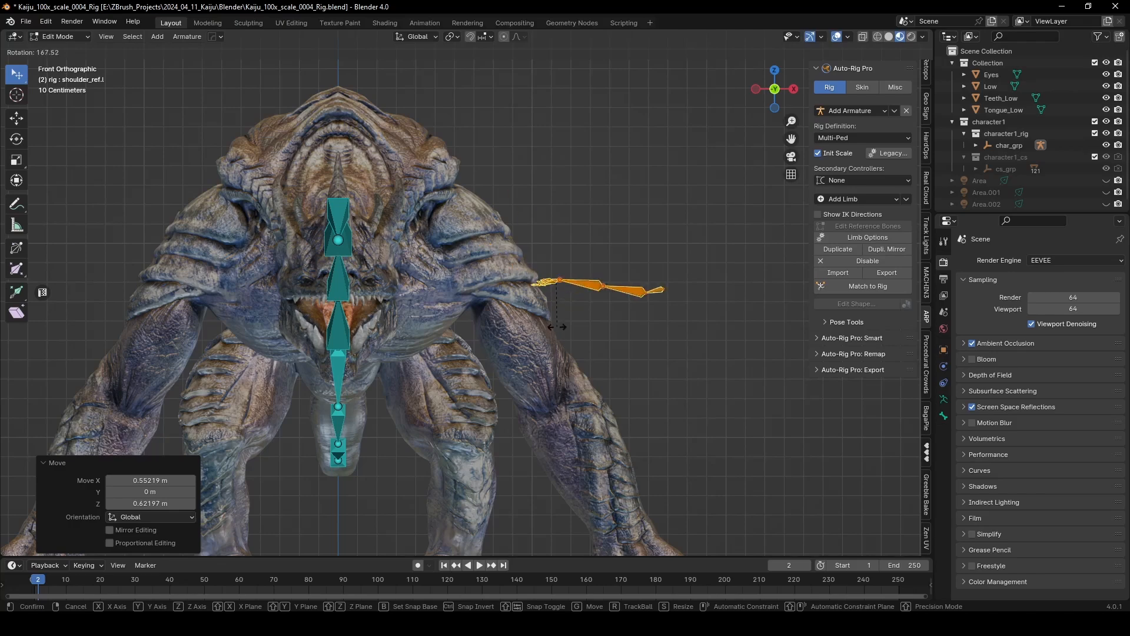
pyautogui.rightClick(557, 326)
pyautogui.press('r')
pyautogui.click(725, 381)
pyautogui.keyDown('shift'); pyautogui.moveTo(693, 339); pyautogui.dragTo(675, 302, button='middle'); pyautogui.keyUp('shift')
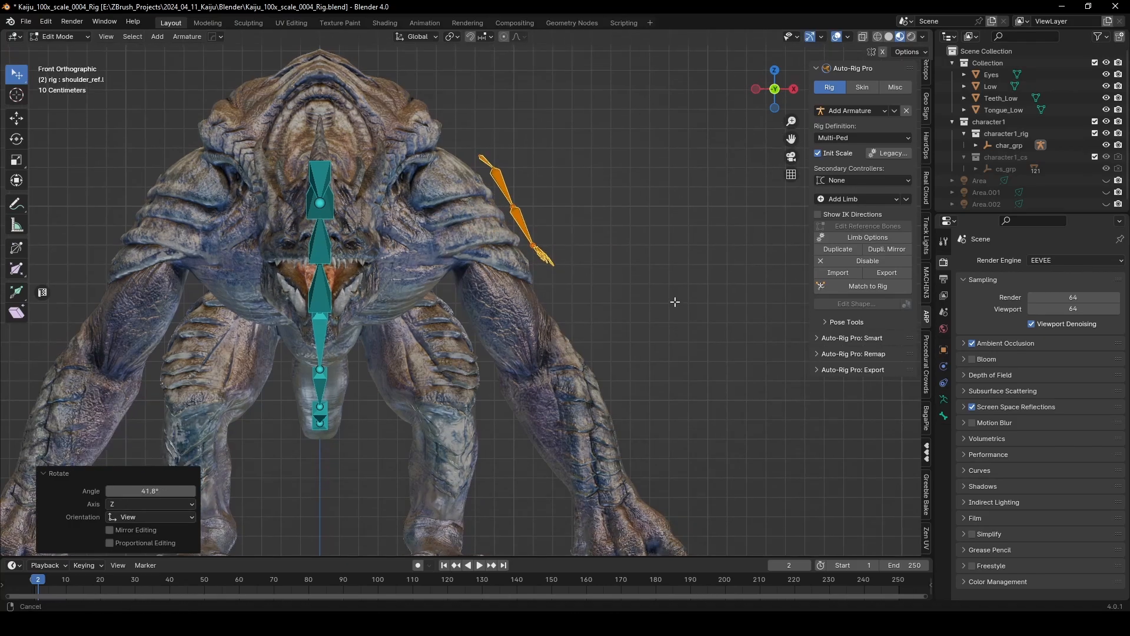
# Move the arm chain about 0.38 m outward and 1.33 m down, and scale it about 3.53 times to match the creature's arm
pyautogui.scroll(-3, 676, 302)
pyautogui.press('g')
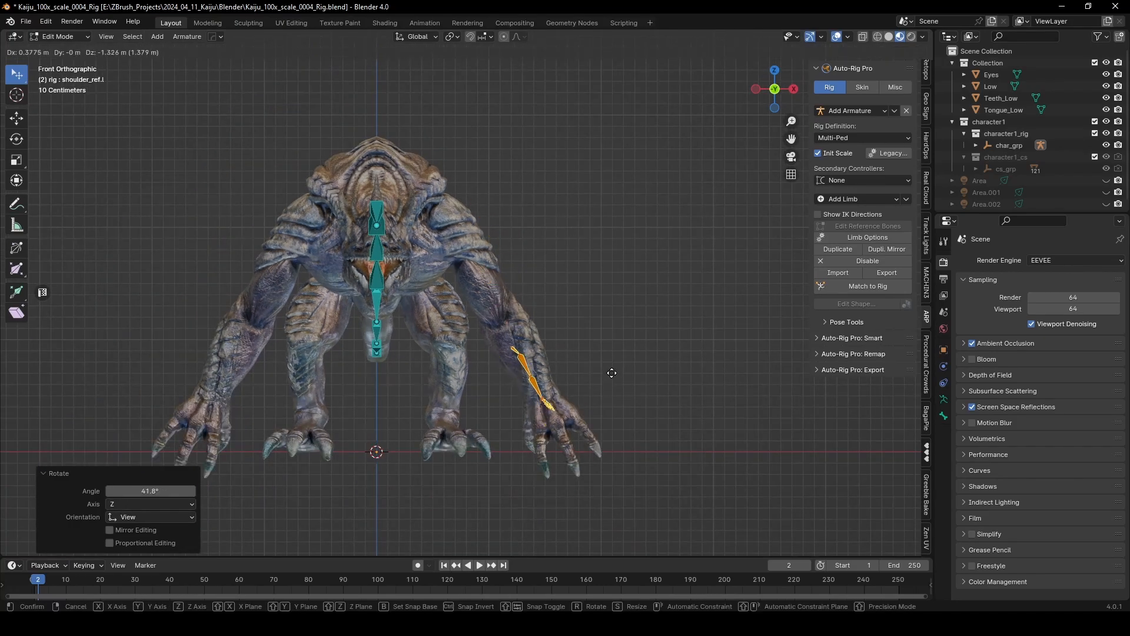
pyautogui.click(612, 373)
pyautogui.press('s')
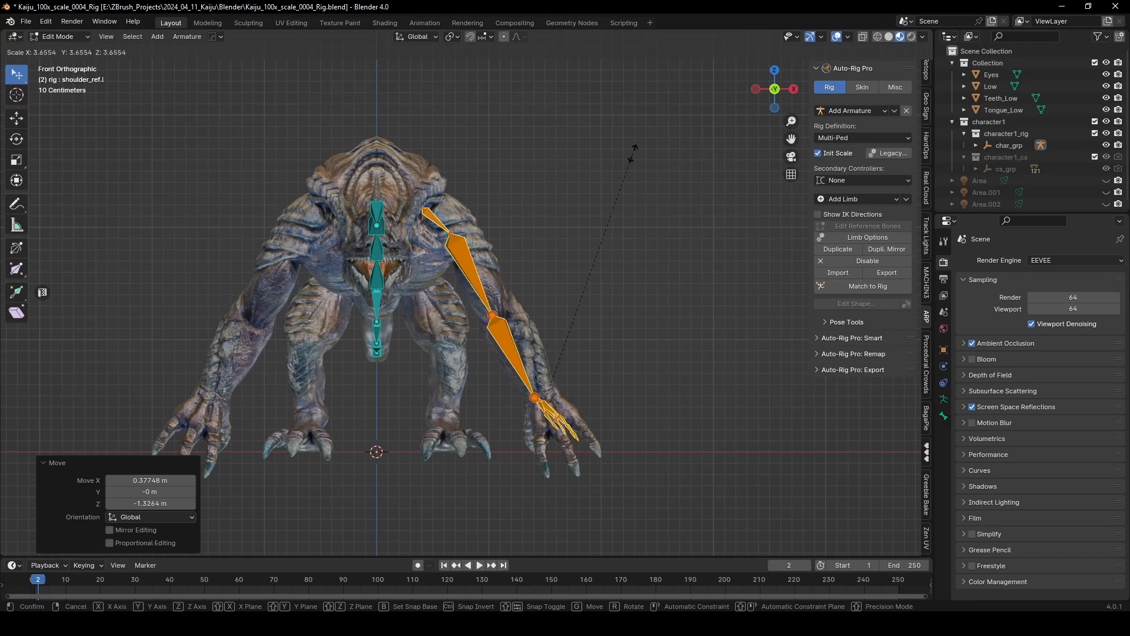
pyautogui.click(635, 158)
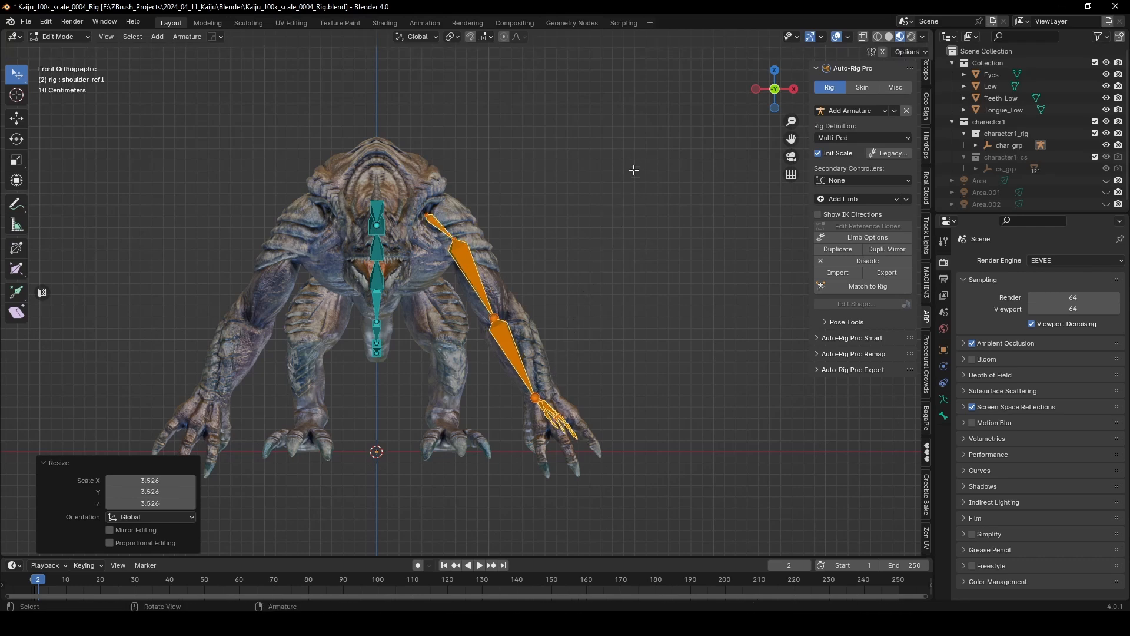
# Move the arm chain about 0.84 m forward along Y so that it lies inside the creature's front limb
pyautogui.moveTo(634, 169); pyautogui.dragTo(495, 174, button='middle')
pyautogui.scroll(2, 335, 238)
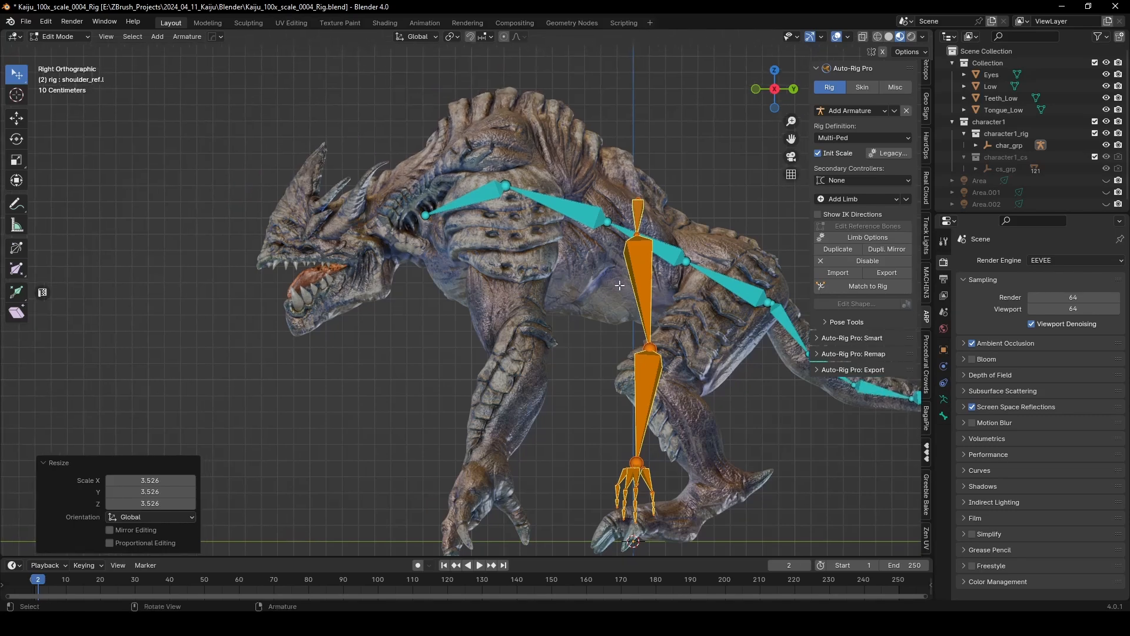
pyautogui.press('g')
pyautogui.press('y')
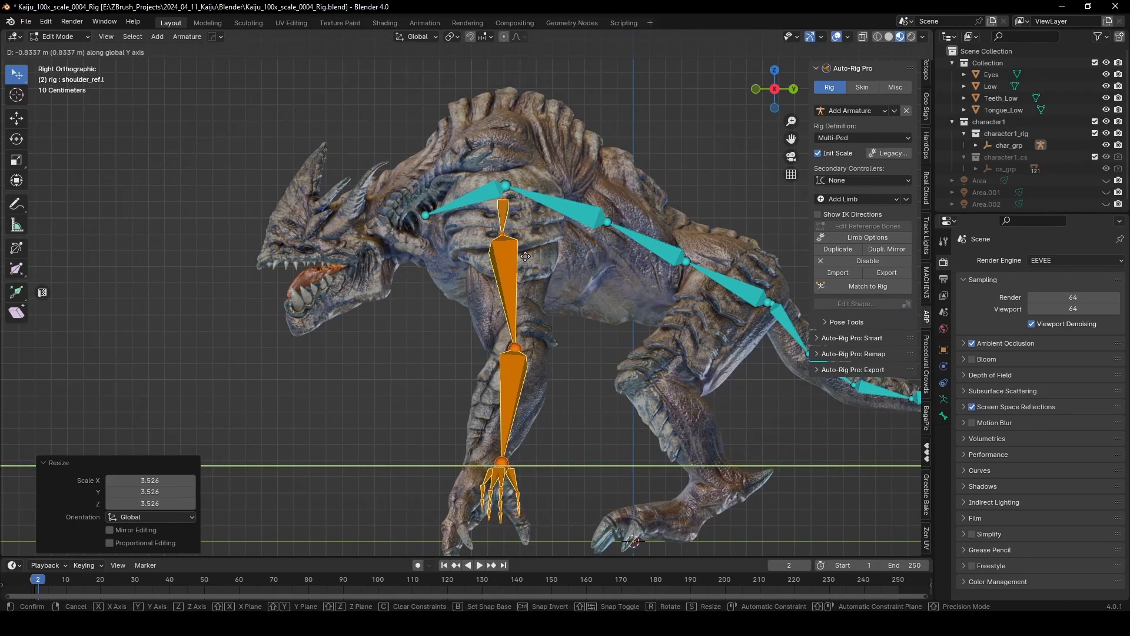
pyautogui.click(525, 255)
# Raise the joint between shoulder and upper arm about 0.16 m, and pull the shoulder's inner end about 0.22 m toward the spine
pyautogui.moveTo(525, 255); pyautogui.dragTo(469, 284, button='middle')
pyautogui.scroll(3, 429, 259)
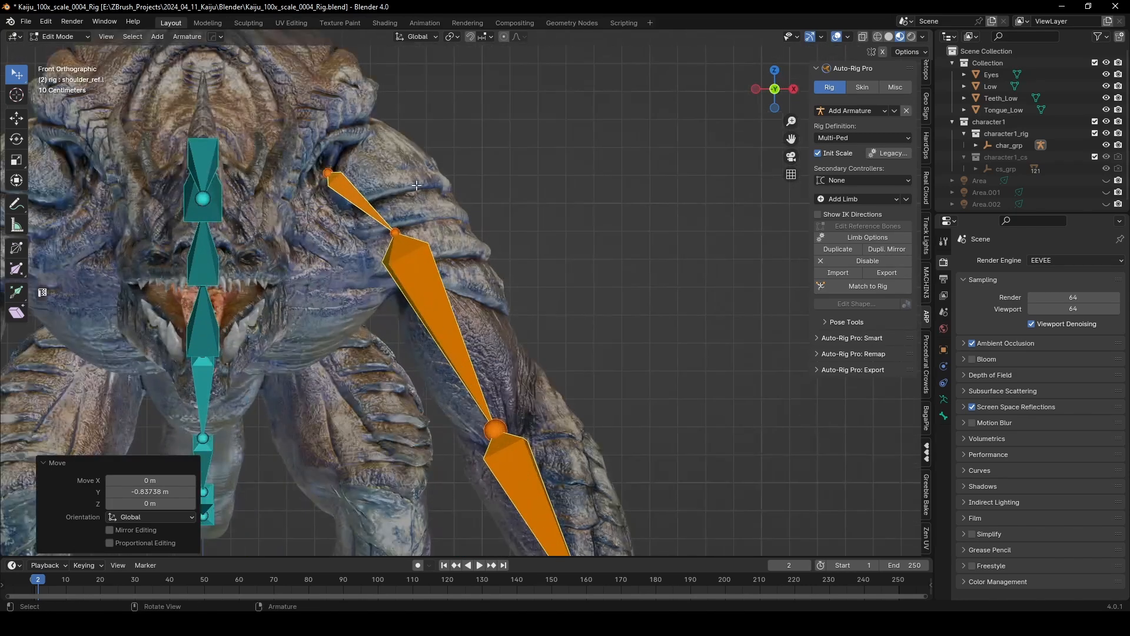
pyautogui.click(394, 225)
pyautogui.press('g')
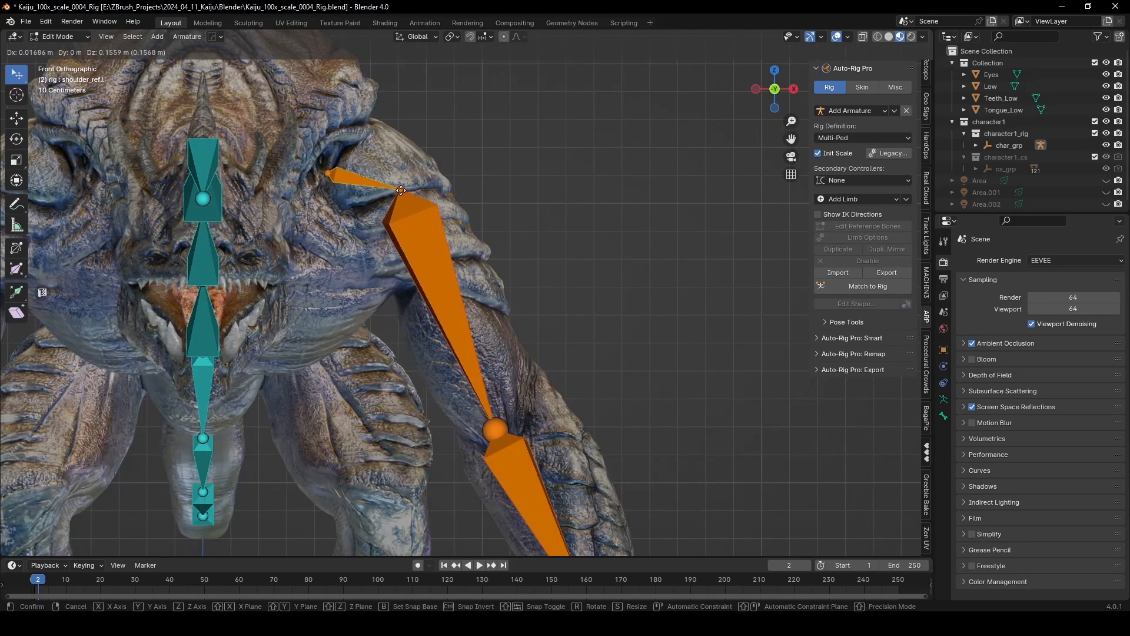
pyautogui.click(401, 191)
pyautogui.click(328, 173)
pyautogui.press('g')
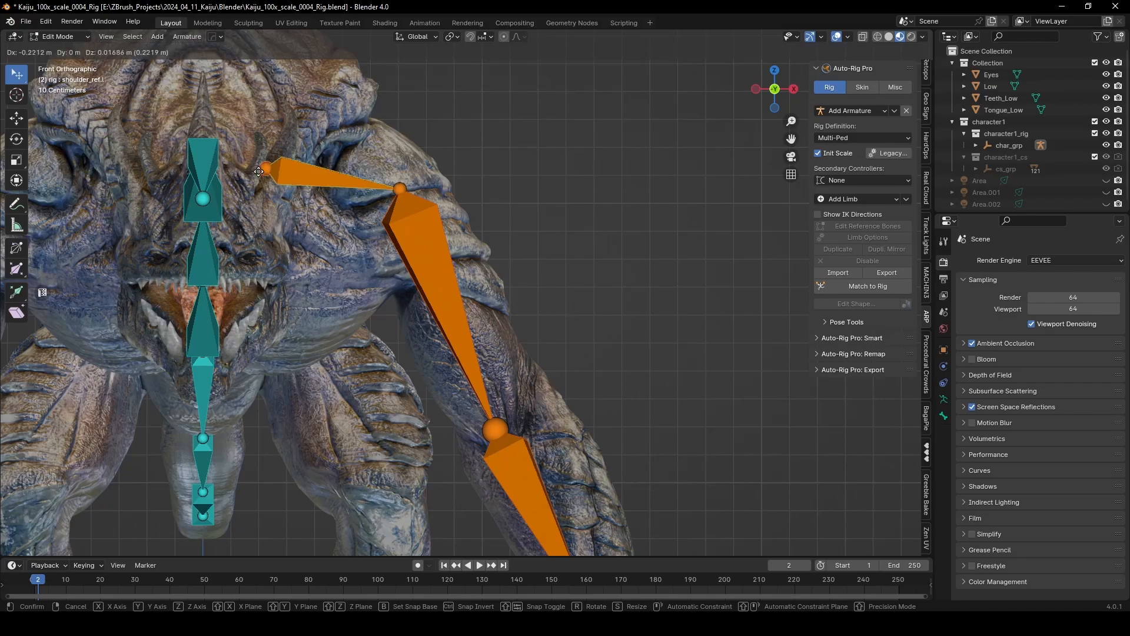
pyautogui.click(258, 172)
# Move the left elbow joint about 0.066 m backward along Y in side view
pyautogui.moveTo(258, 172); pyautogui.dragTo(458, 230, button='middle')
pyautogui.click(355, 194)
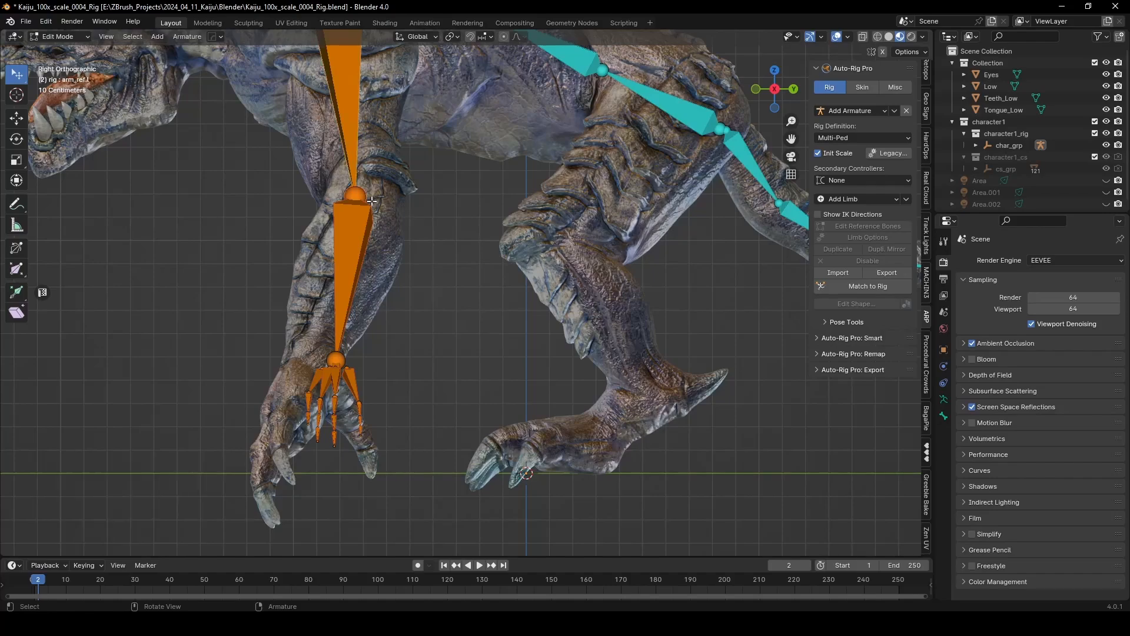
pyautogui.press('g')
pyautogui.click(390, 200)
# Select the left hand bone with all its finger bones and rotate them about -62.1° around the global Z axis
pyautogui.moveTo(338, 375); pyautogui.dragTo(474, 379, button='middle')
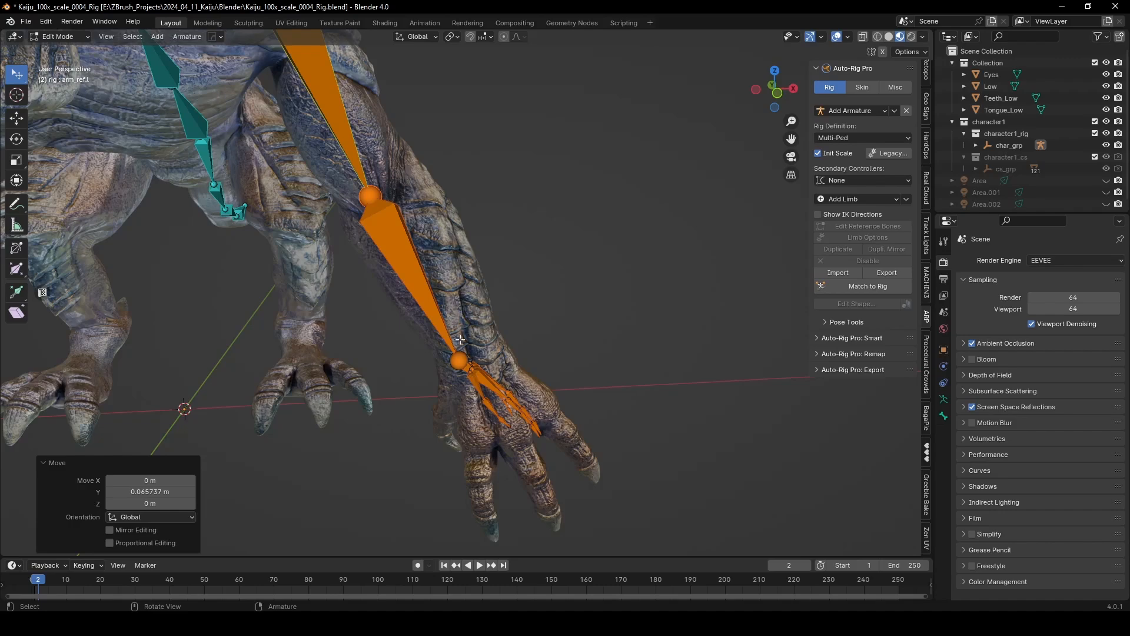
pyautogui.moveTo(459, 339); pyautogui.dragTo(412, 172, button='middle')
pyautogui.click(386, 283)
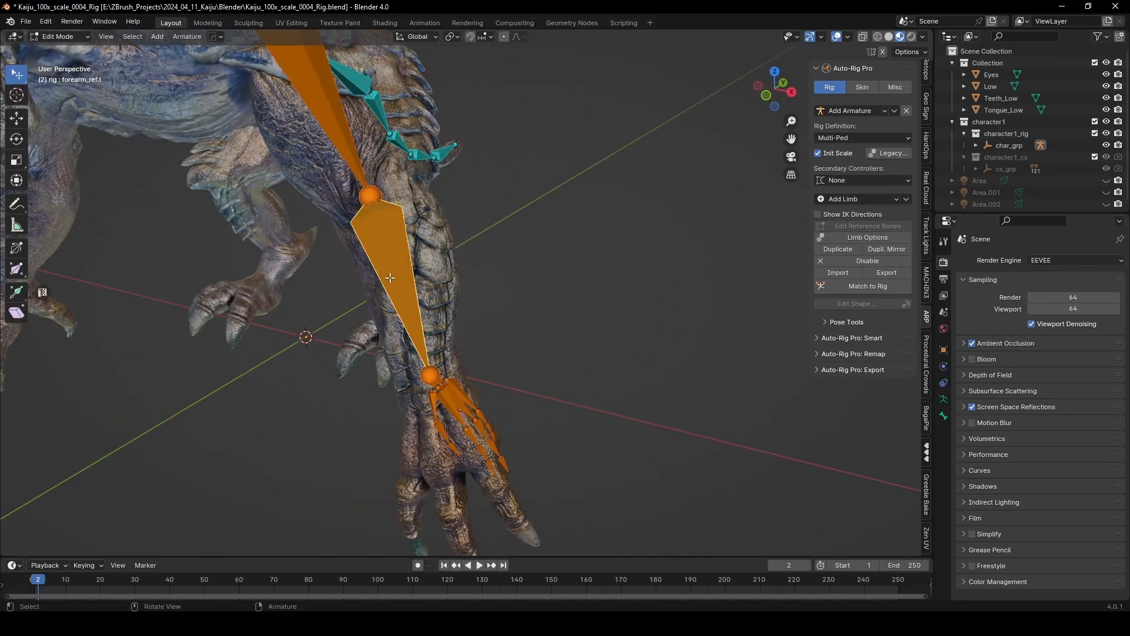
pyautogui.moveTo(464, 418); pyautogui.dragTo(577, 387, button='middle')
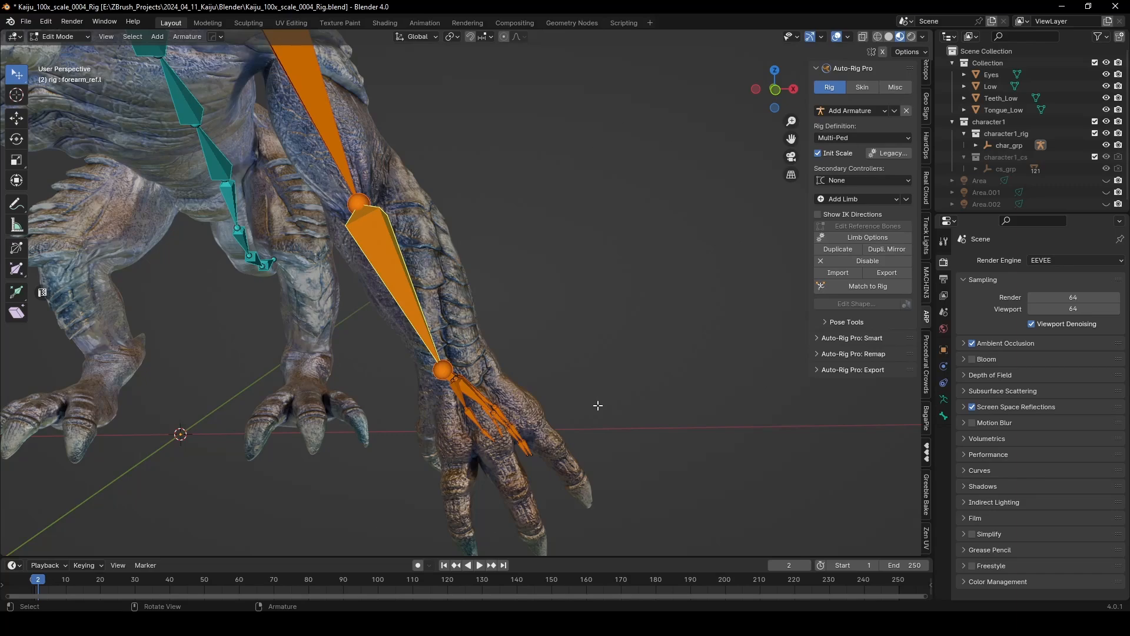
pyautogui.click(598, 406)
pyautogui.keyDown('ctrl'); pyautogui.moveTo(613, 414); pyautogui.dragTo(477, 358, button='right'); pyautogui.keyUp('ctrl')
pyautogui.keyDown('ctrl'); pyautogui.moveTo(434, 391); pyautogui.dragTo(601, 503, button='right'); pyautogui.keyUp('ctrl')
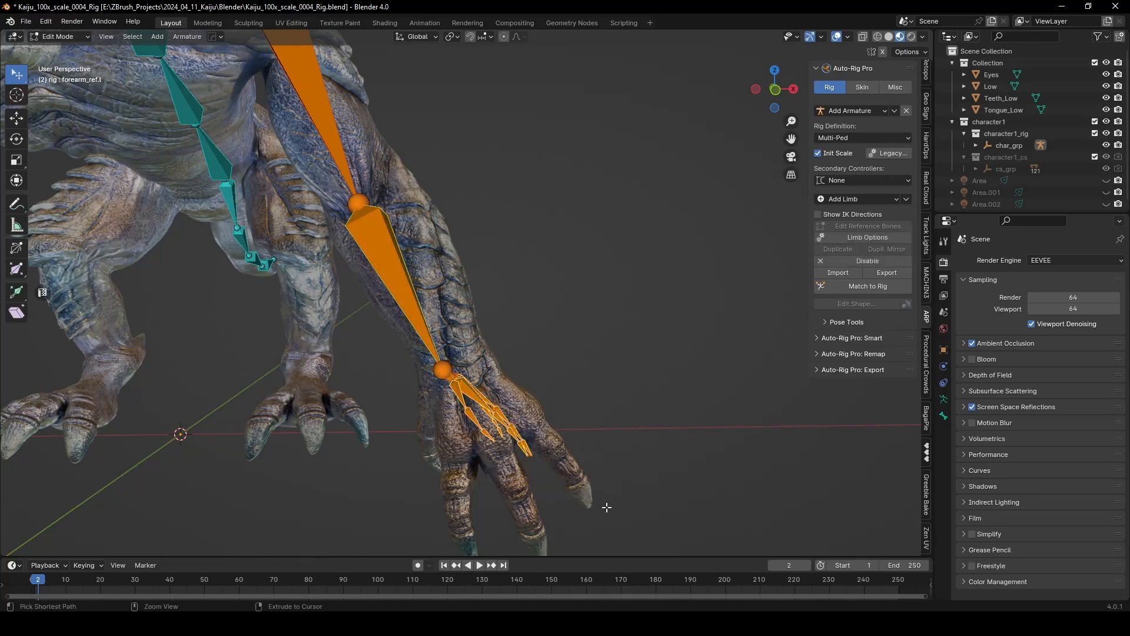
pyautogui.moveTo(600, 504)
pyautogui.mouseDown(button='middle')
pyautogui.moveTo(538, 363)
pyautogui.moveTo(505, 337)
pyautogui.moveTo(551, 376)
pyautogui.moveTo(580, 328)
pyautogui.moveTo(570, 310)
pyautogui.moveTo(535, 371)
pyautogui.moveTo(433, 378)
pyautogui.mouseUp(button='middle')
pyautogui.scroll(4, 434, 377)
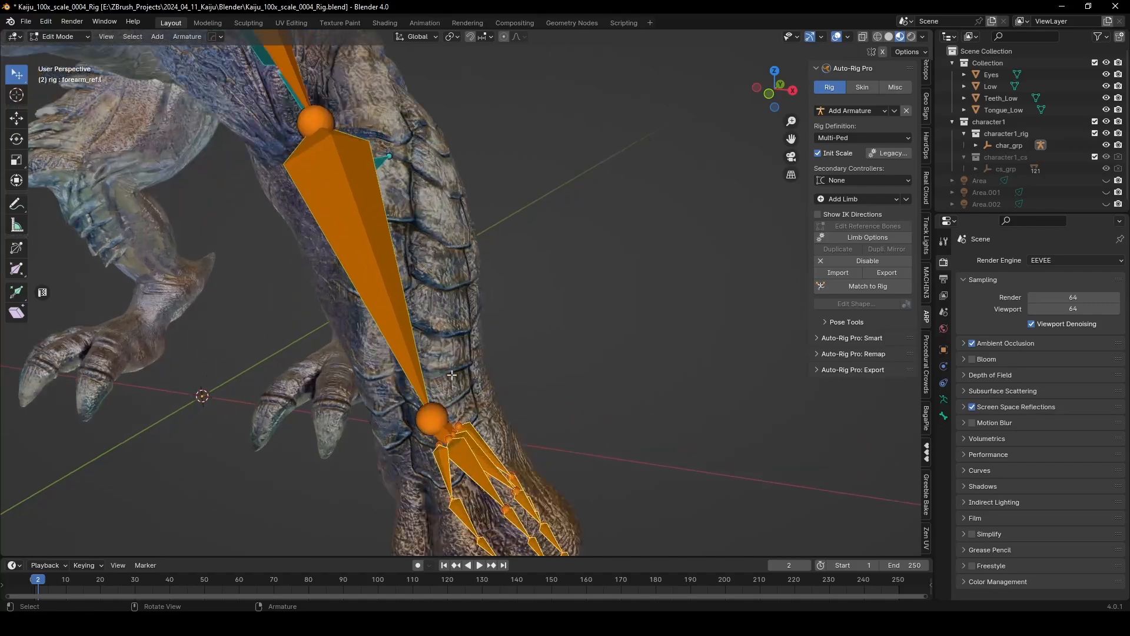
pyautogui.keyDown('shift'); pyautogui.click(440, 465); pyautogui.keyUp('shift')
pyautogui.keyDown('shift'); pyautogui.click(442, 462); pyautogui.keyUp('shift')
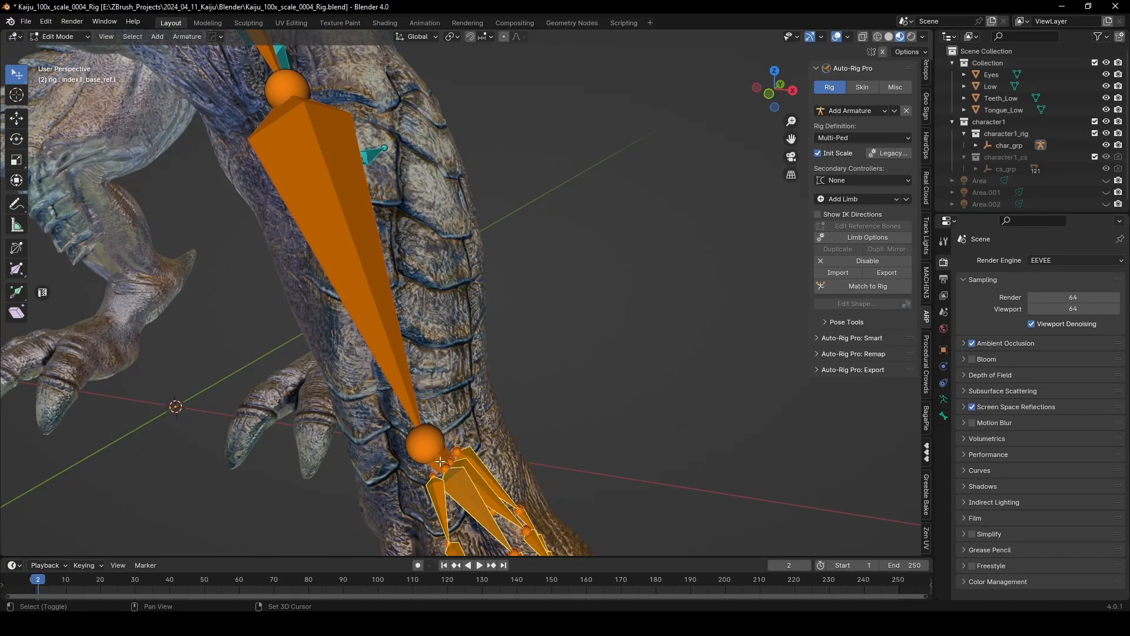
pyautogui.keyDown('shift'); pyautogui.click(446, 458); pyautogui.keyUp('shift')
pyautogui.scroll(-3, 495, 459)
pyautogui.moveTo(490, 392); pyautogui.dragTo(528, 374, button='middle')
pyautogui.press('r')
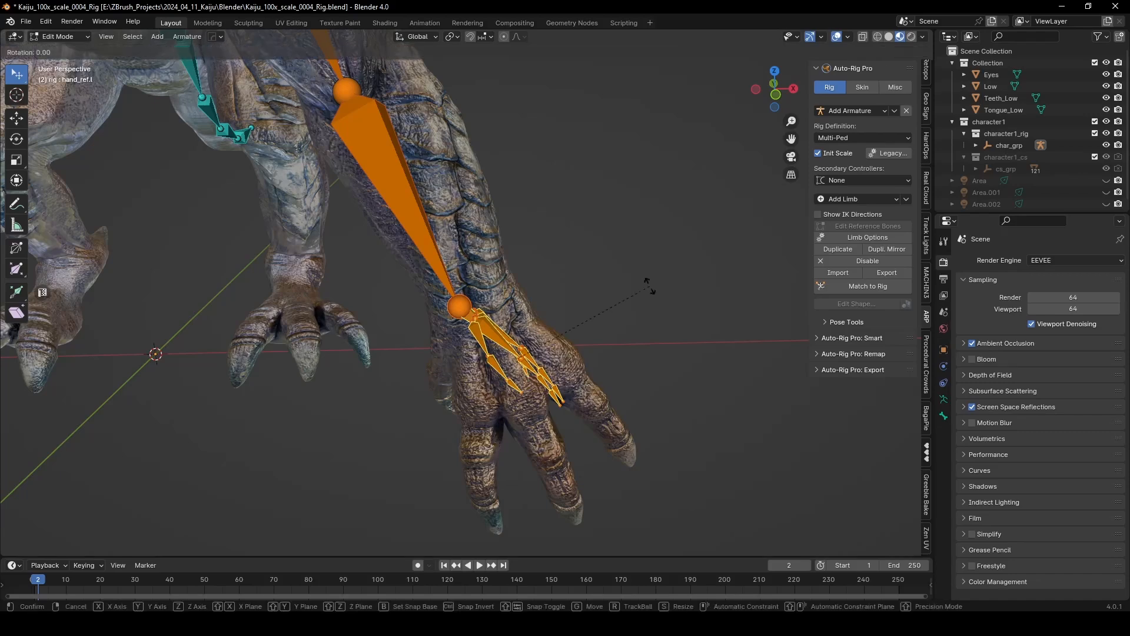
pyautogui.press('z')
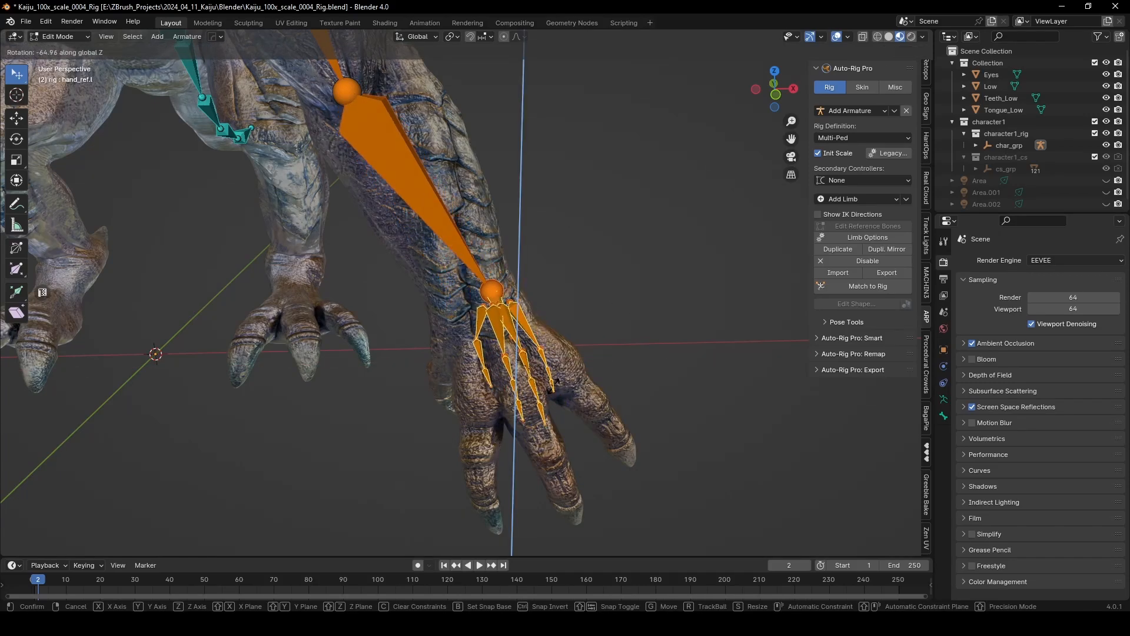
pyautogui.click(554, 385)
# In side view, rotate the hand and finger bones about -37° and move them about 0.13 m forward and 0.19 m down
pyautogui.keyDown('alt'); pyautogui.moveTo(555, 385); pyautogui.dragTo(481, 313, button='middle'); pyautogui.keyUp('alt')
pyautogui.press('r')
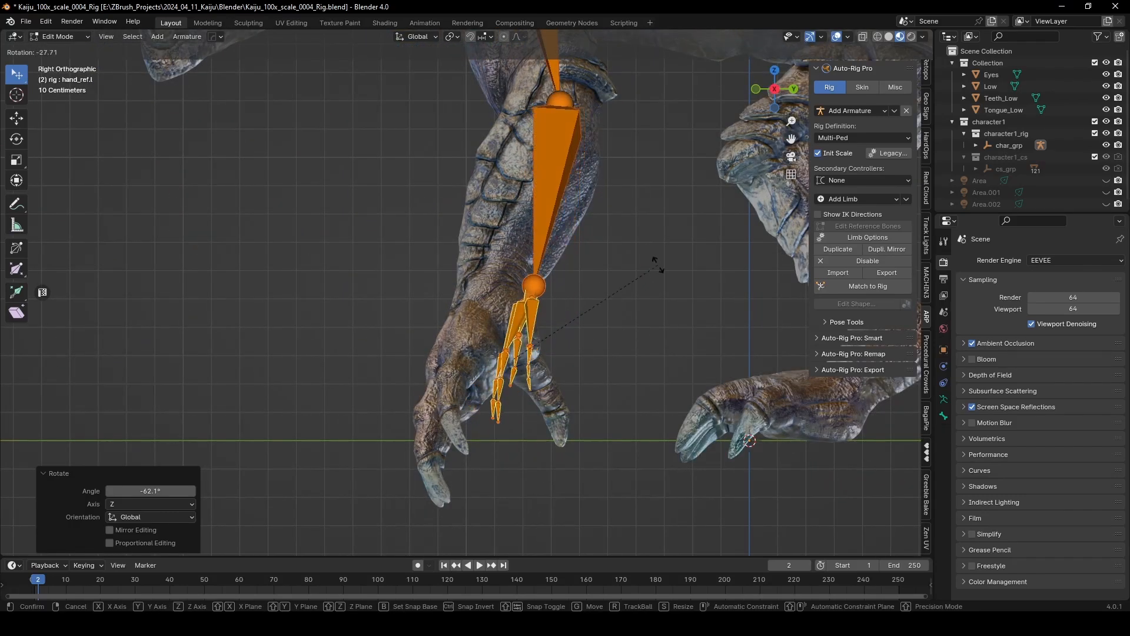
pyautogui.click(637, 247)
pyautogui.press('g')
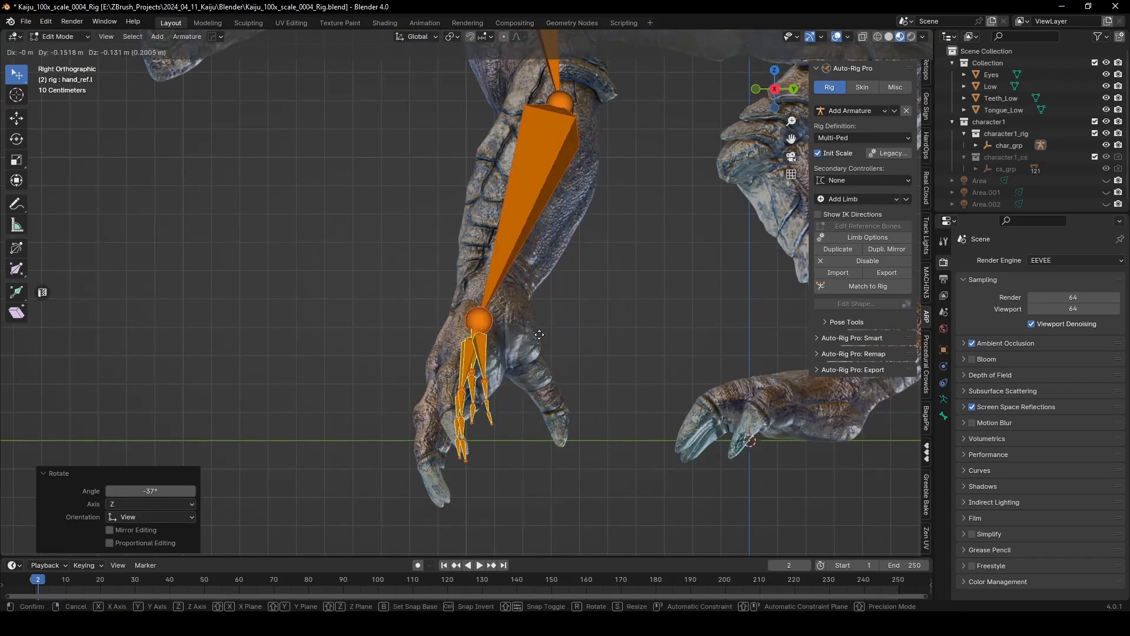
pyautogui.click(546, 352)
# Move the left elbow joint about 0.096 m outward along X and 0.009 m up in front view
pyautogui.moveTo(546, 352); pyautogui.dragTo(528, 170, button='middle')
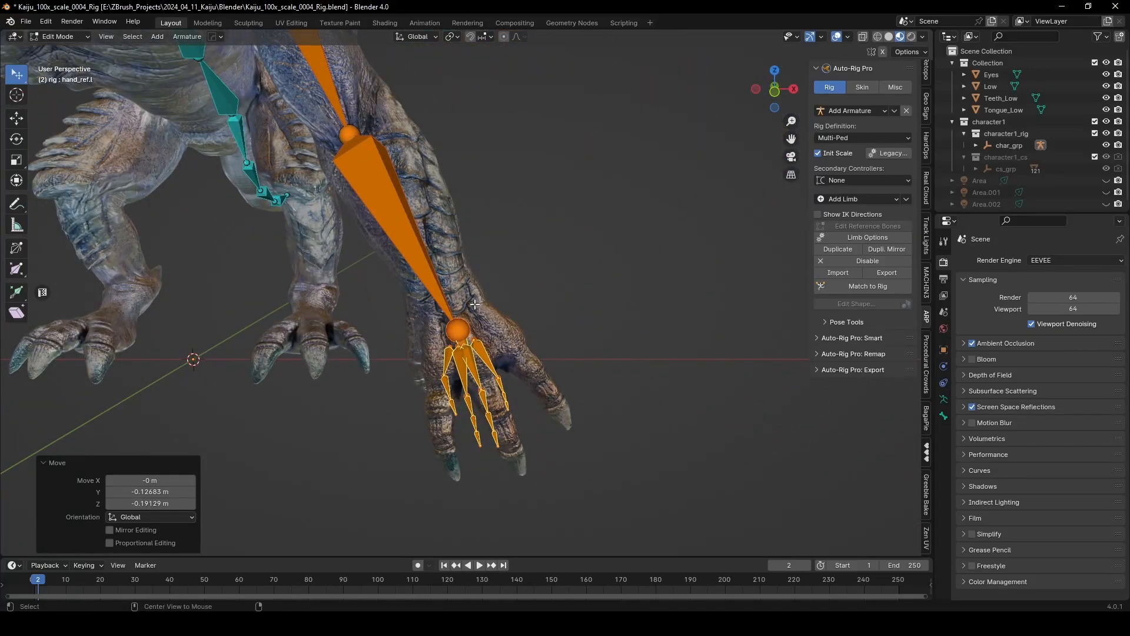
pyautogui.scroll(-1, 474, 305)
pyautogui.keyDown('shift'); pyautogui.moveTo(462, 193); pyautogui.dragTo(516, 327, button='middle'); pyautogui.keyUp('shift')
pyautogui.click(436, 280)
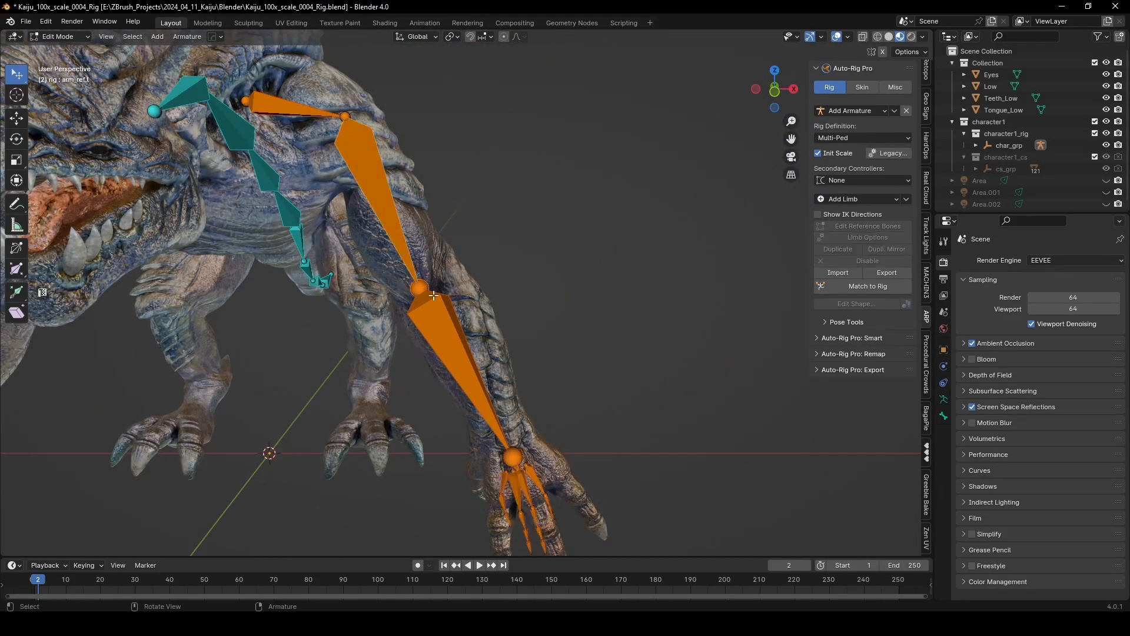
pyautogui.keyDown('alt'); pyautogui.moveTo(436, 279); pyautogui.dragTo(458, 287, button='middle'); pyautogui.keyUp('alt')
pyautogui.press('g')
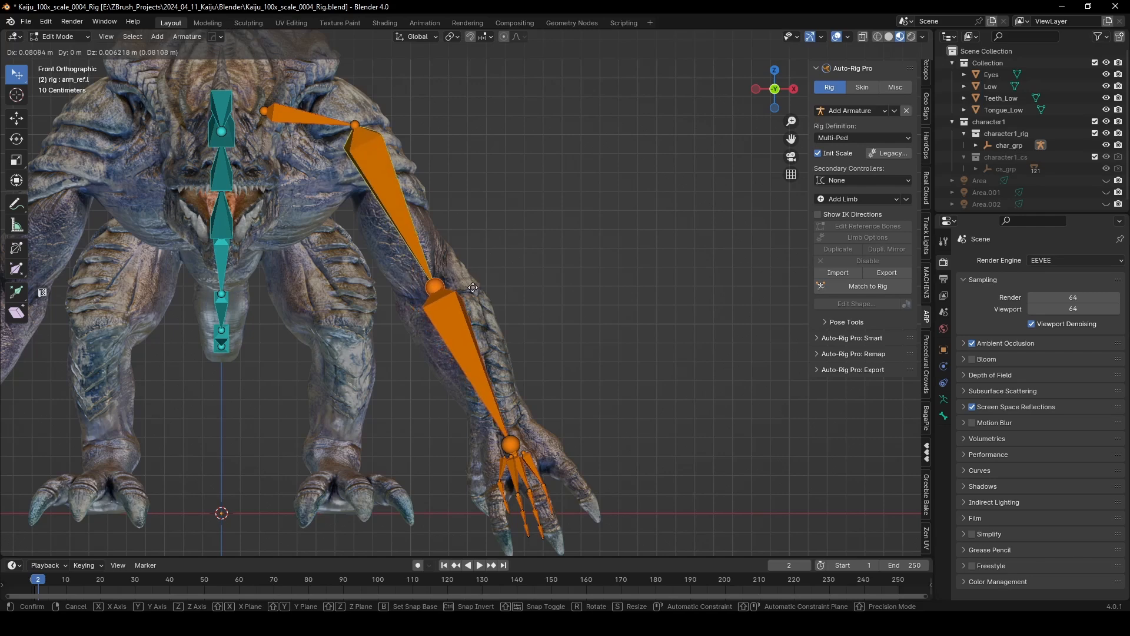
pyautogui.click(476, 287)
# Move the wrist joint about 0.055 m inward and 0.14 m up, and shift the hand bone's tip forward toward the knuckles
pyautogui.scroll(5, 472, 359)
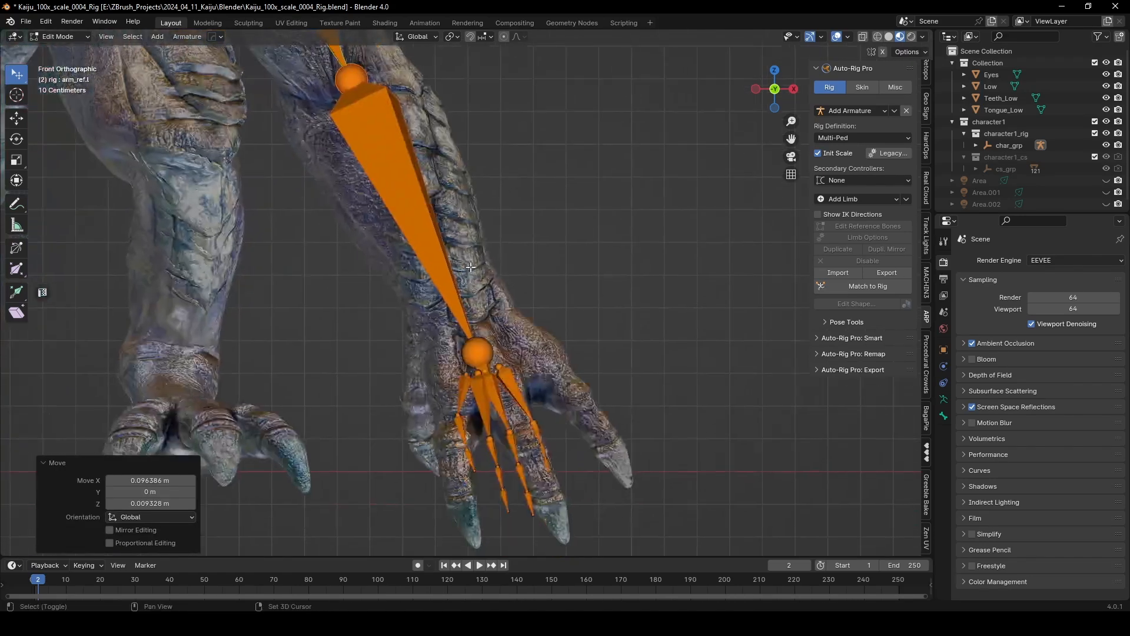
pyautogui.click(471, 359)
pyautogui.press('g')
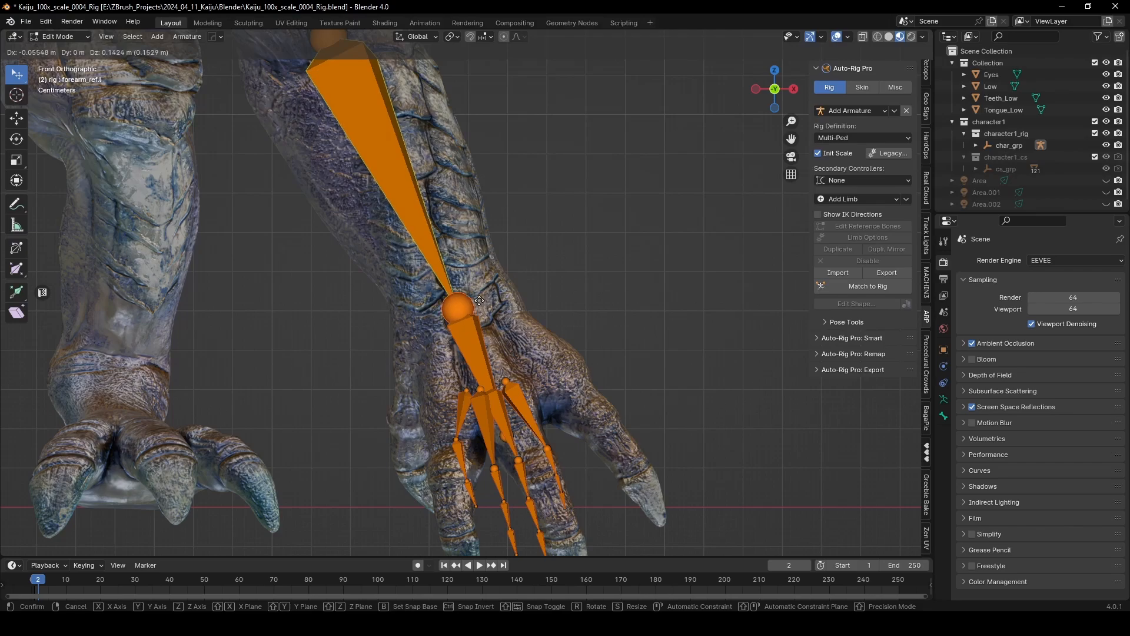
pyautogui.click(480, 300)
pyautogui.moveTo(480, 301); pyautogui.dragTo(435, 304, button='middle')
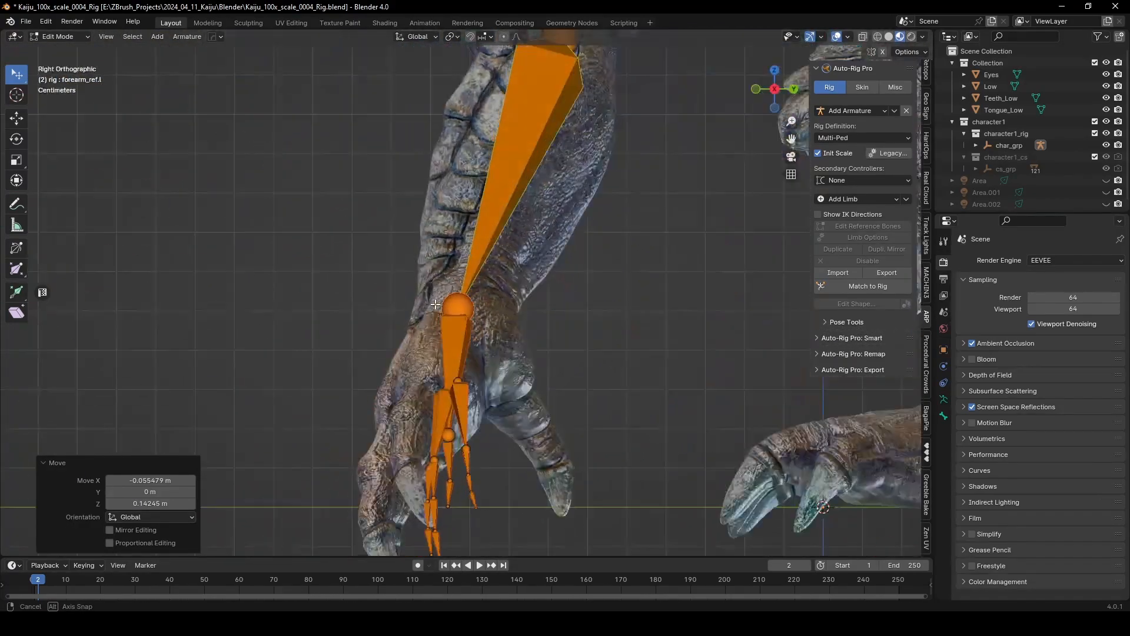
pyautogui.moveTo(421, 436); pyautogui.dragTo(411, 431)
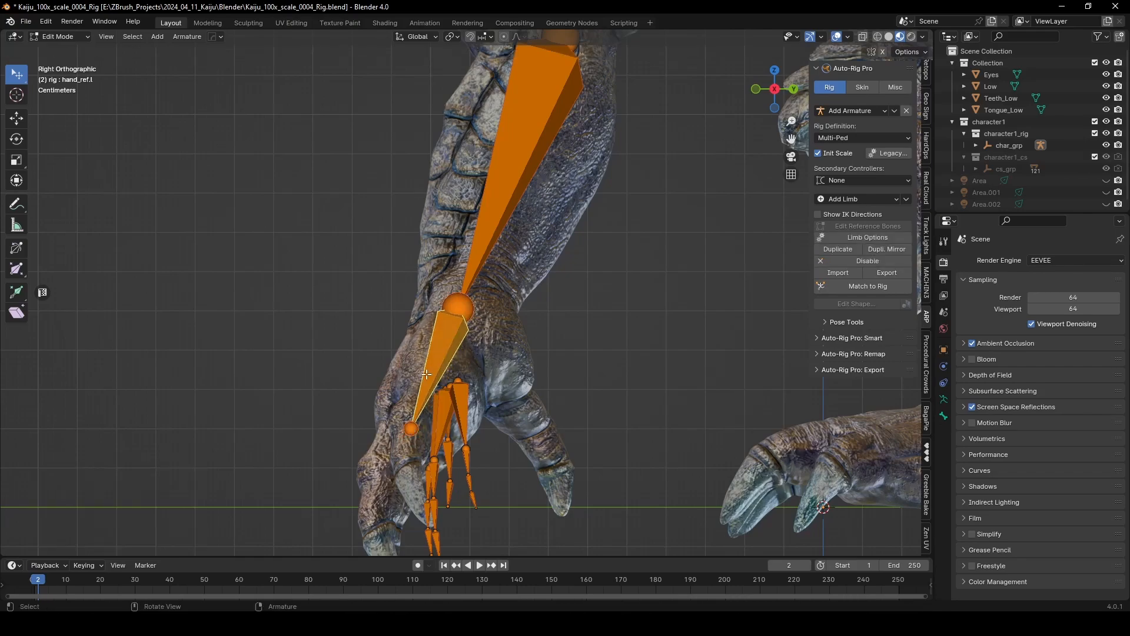
# Enable the Move object gizmo, set the transform orientation to Normal, and check the gizmo on the upper arm bone
pyautogui.moveTo(426, 359); pyautogui.dragTo(557, 377, button='middle')
pyautogui.scroll(3, 736, 138)
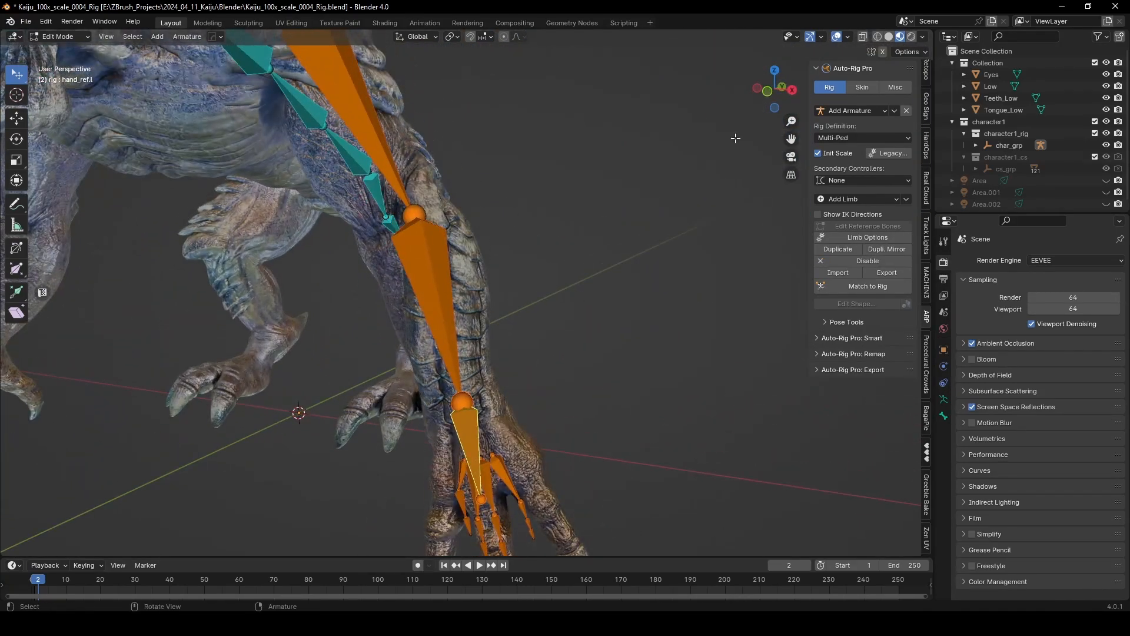
pyautogui.click(849, 37)
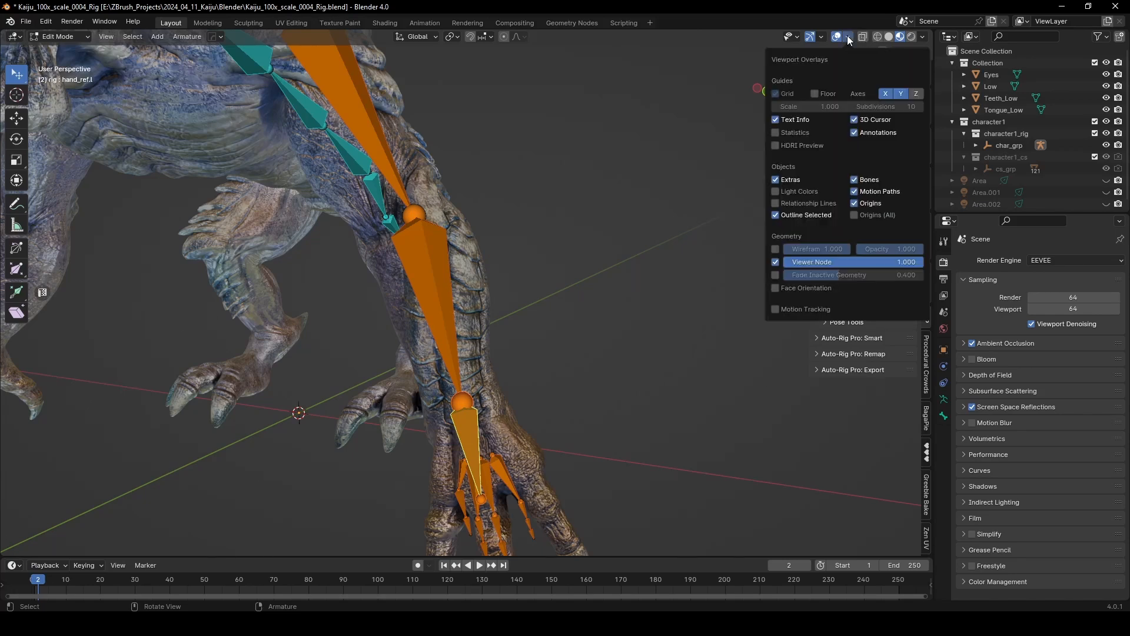
pyautogui.click(817, 37)
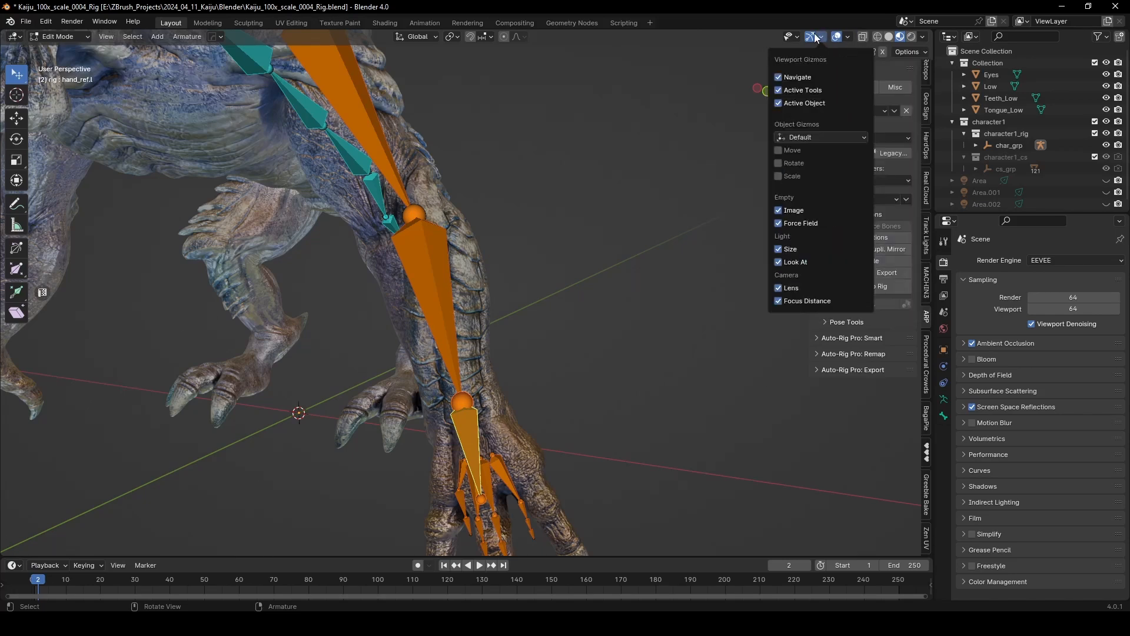
pyautogui.click(779, 151)
pyautogui.moveTo(539, 387); pyautogui.dragTo(551, 380, button='middle')
pyautogui.hotkey('shift', 'space')
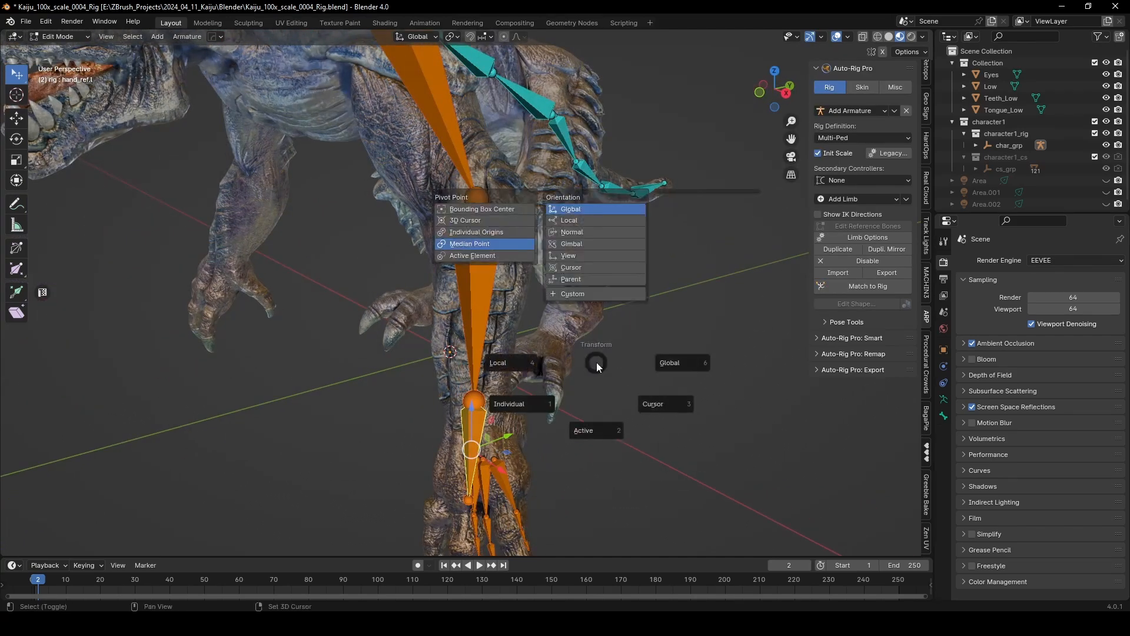
pyautogui.click(576, 222)
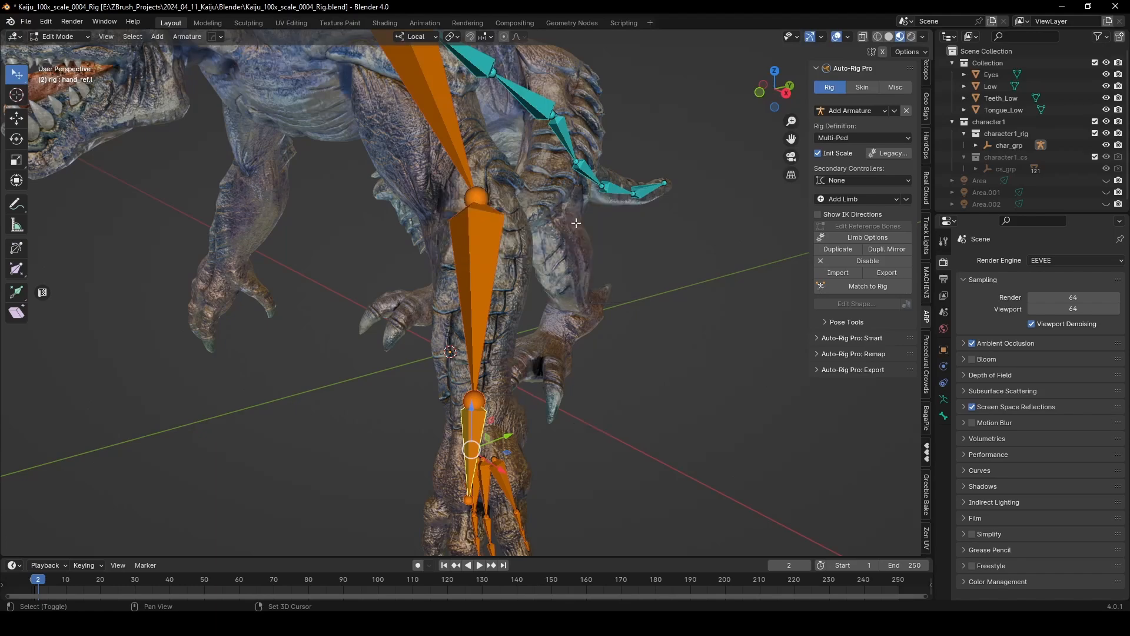
pyautogui.hotkey('shift', 'space')
pyautogui.click(595, 191)
pyautogui.moveTo(589, 318); pyautogui.dragTo(455, 355, button='middle')
pyautogui.click(441, 120)
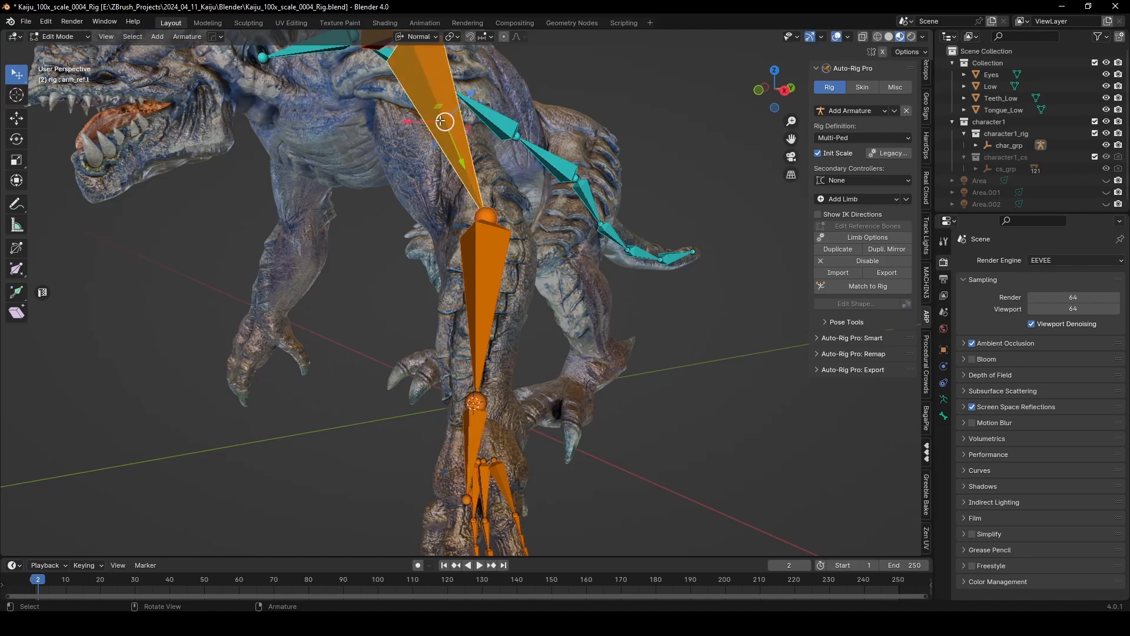
pyautogui.moveTo(441, 120); pyautogui.dragTo(416, 268, button='middle')
# Try to move the thumb's base joint and second joint into the creature's thumb without snapping
pyautogui.click(511, 484)
pyautogui.moveTo(511, 484); pyautogui.dragTo(452, 301, button='middle')
pyautogui.click(521, 343)
pyautogui.click(440, 295)
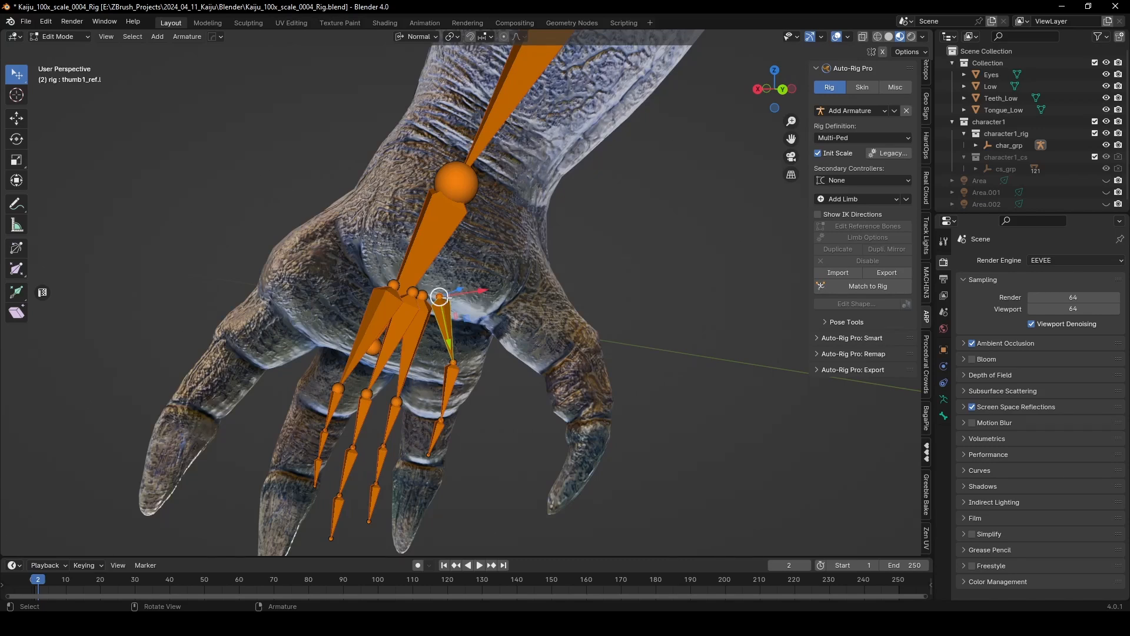
pyautogui.moveTo(446, 298); pyautogui.dragTo(514, 271)
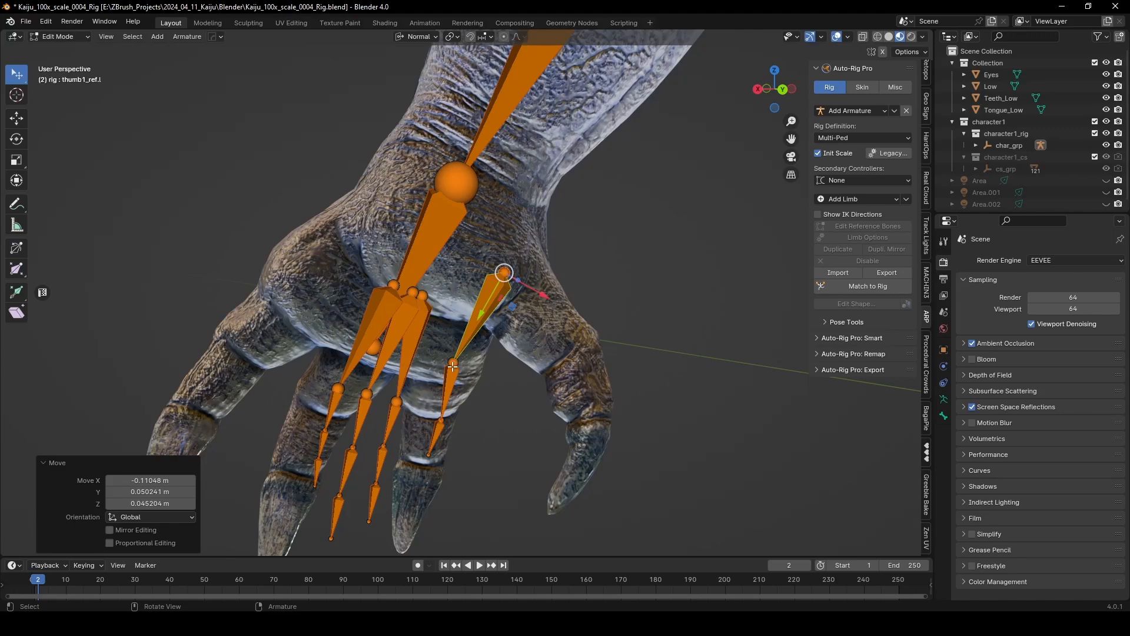
pyautogui.moveTo(452, 372); pyautogui.dragTo(563, 359)
pyautogui.moveTo(600, 369)
pyautogui.mouseDown(button='middle')
pyautogui.moveTo(599, 393)
pyautogui.moveTo(605, 377)
pyautogui.mouseUp(button='middle')
pyautogui.hotkey('ctrl', 'z')
pyautogui.hotkey('ctrl', 'z')
pyautogui.hotkey('ctrl', 'z')
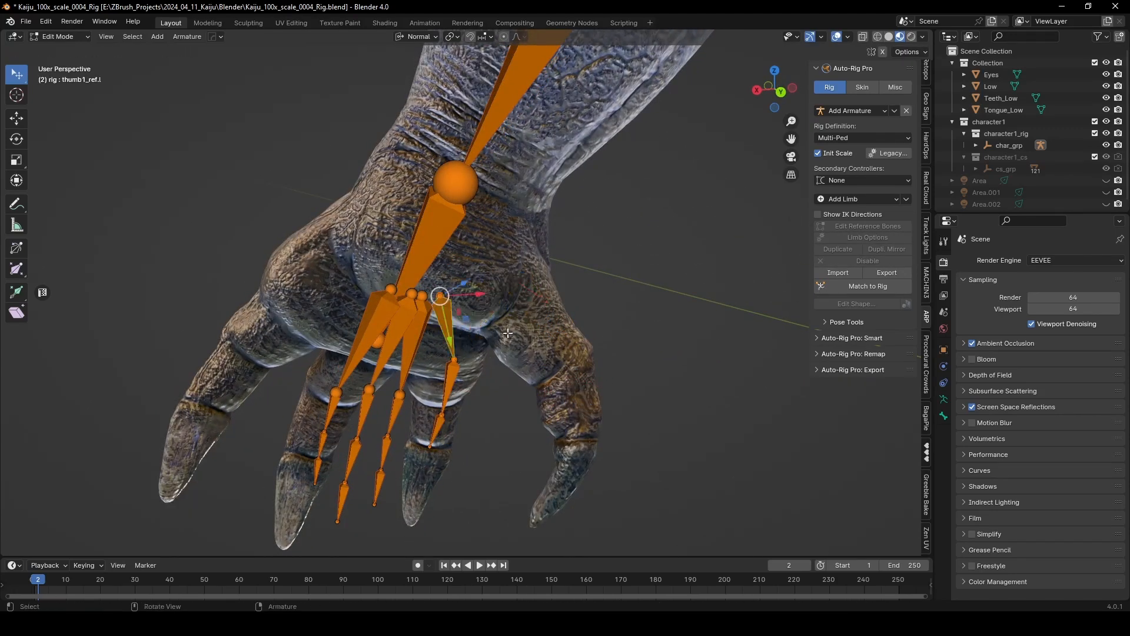
# Turn on snapping with Volume as the snap target
pyautogui.moveTo(509, 325); pyautogui.dragTo(542, 311, button='middle')
pyautogui.moveTo(475, 145)
pyautogui.mouseDown(button='middle')
pyautogui.moveTo(471, 171)
pyautogui.moveTo(456, 145)
pyautogui.mouseUp(button='middle')
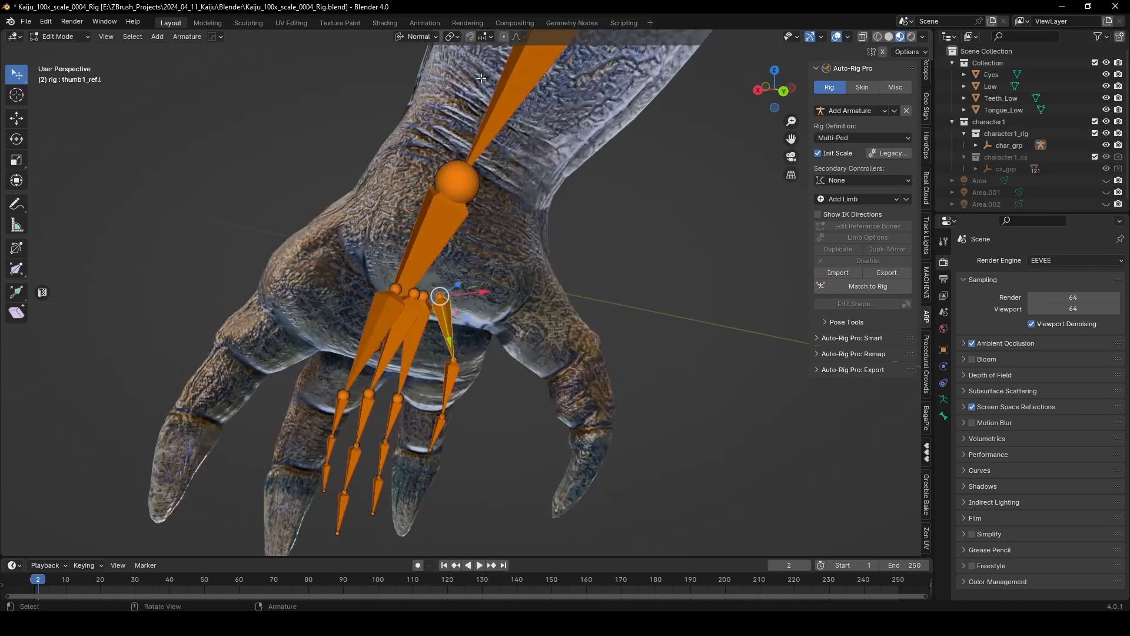
pyautogui.click(485, 38)
pyautogui.click(451, 147)
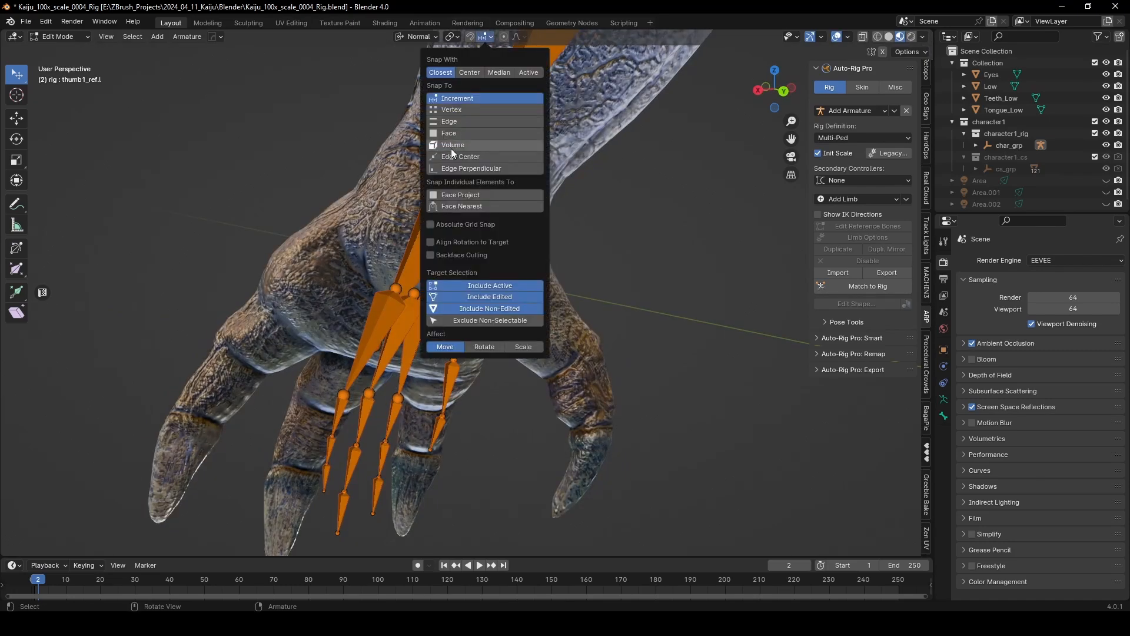
pyautogui.click(469, 38)
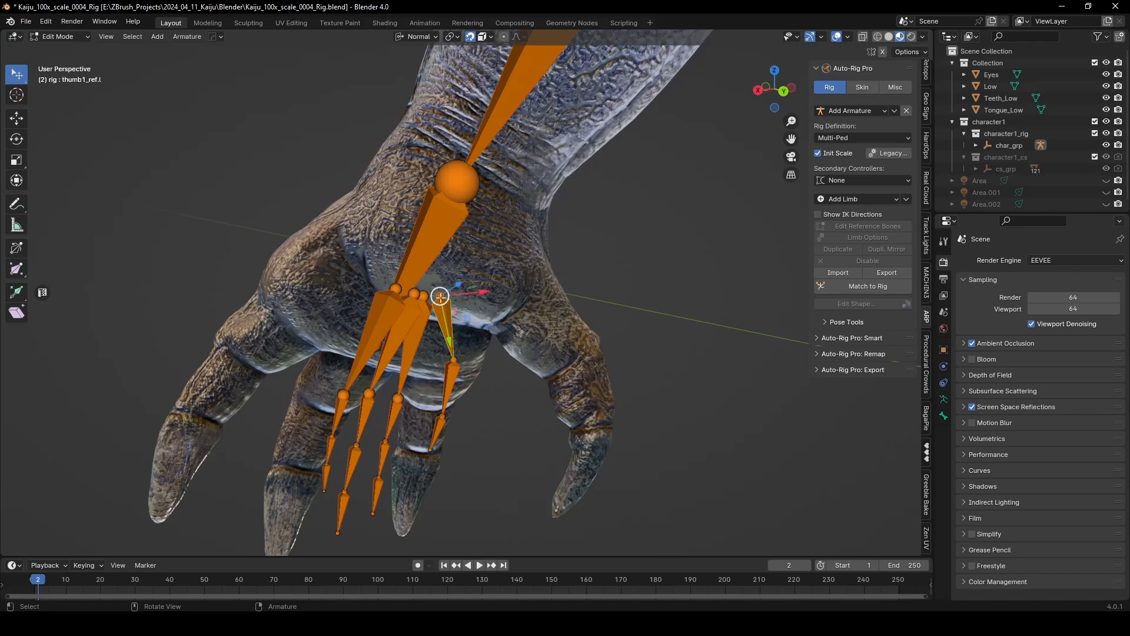
# Place the thumb chain's four joints inside the creature's thumb with volume snapping, from its base to the claw tip
pyautogui.moveTo(440, 298); pyautogui.dragTo(511, 286)
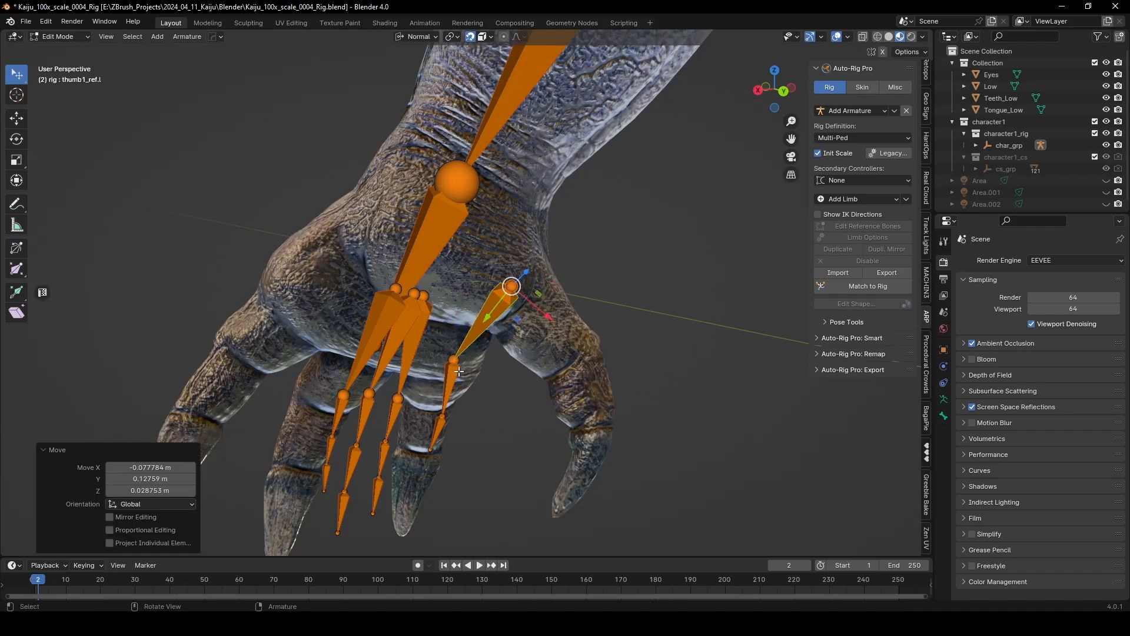
pyautogui.moveTo(453, 357); pyautogui.dragTo(570, 354)
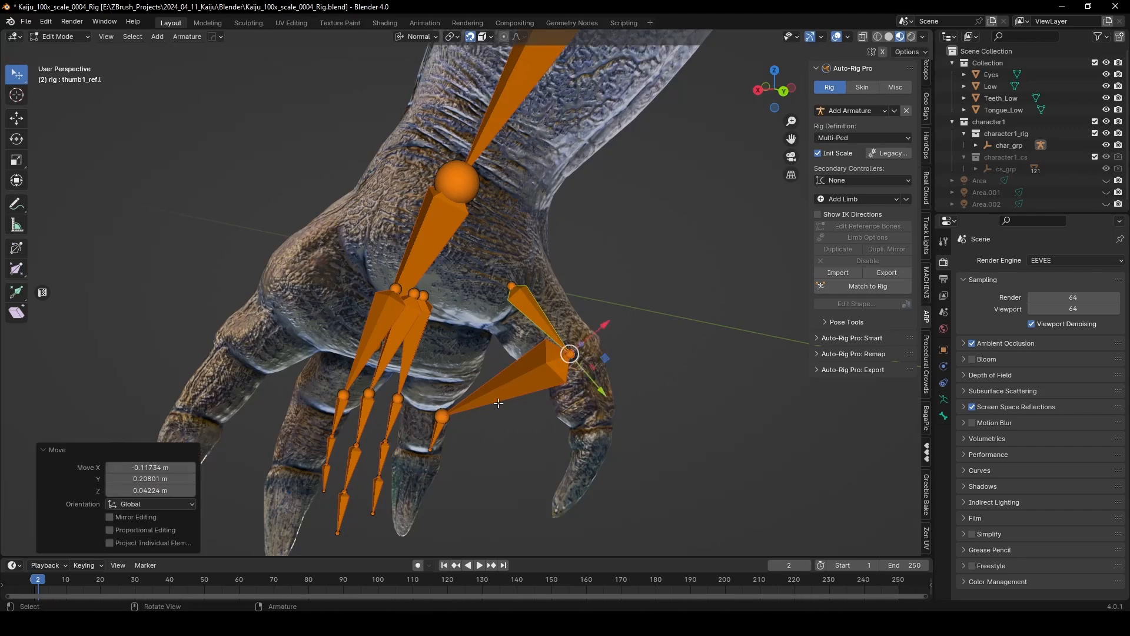
pyautogui.moveTo(447, 412); pyautogui.dragTo(597, 431)
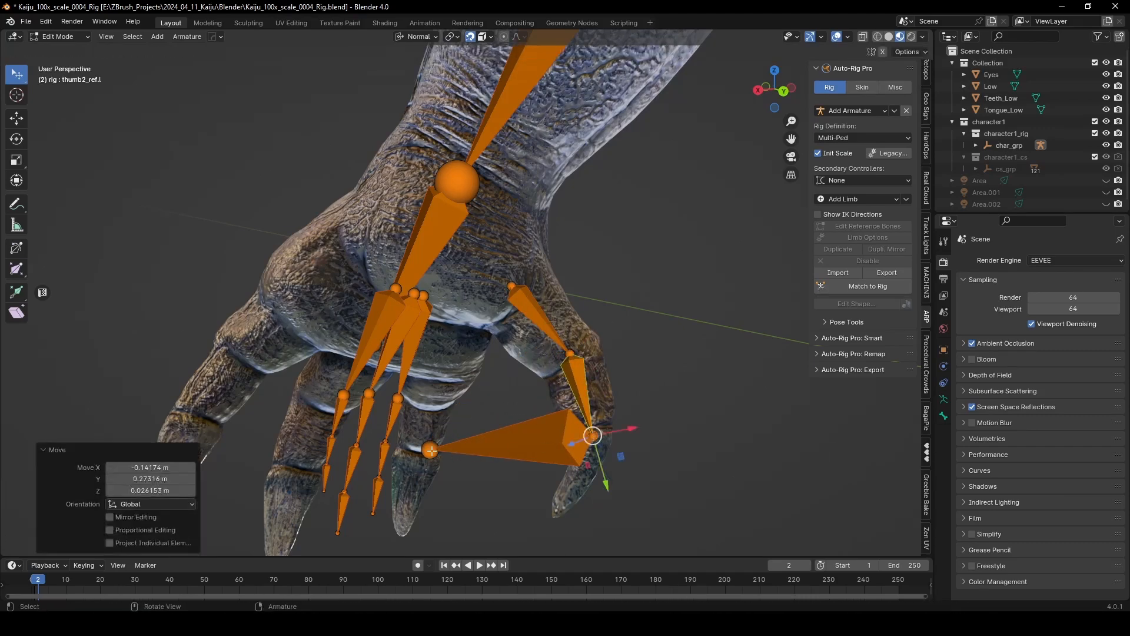
pyautogui.moveTo(434, 451); pyautogui.dragTo(568, 508)
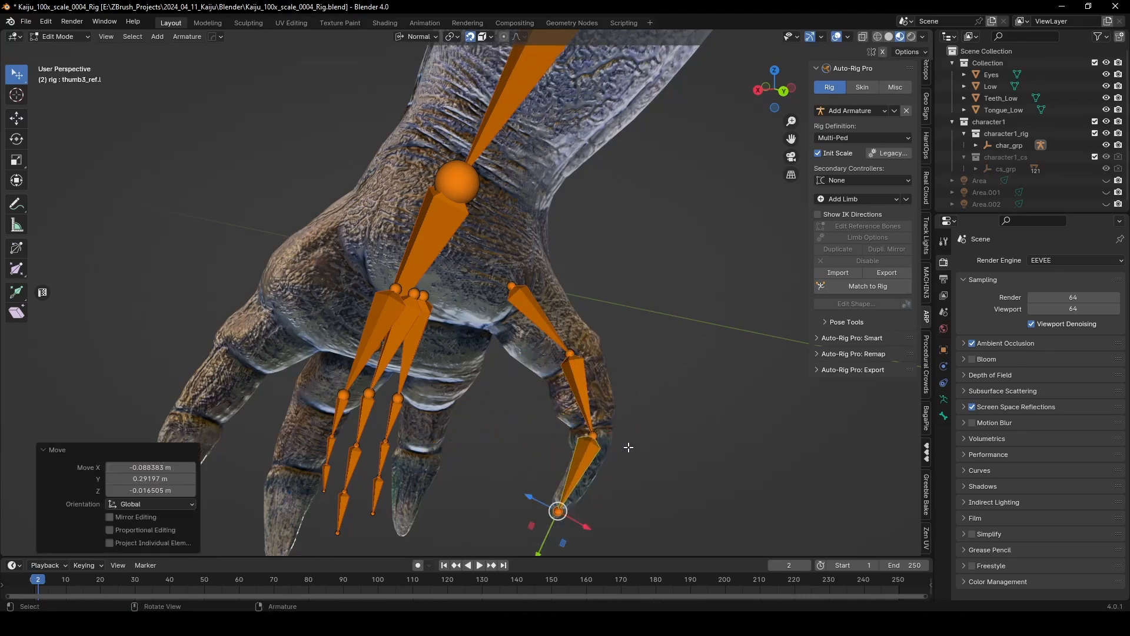
# Shift the thumb's base joint about 0.059 m along X and 0.056 m up, and nudge the second joint about 0.012 m along X
pyautogui.moveTo(605, 447); pyautogui.dragTo(550, 440, button='middle')
pyautogui.moveTo(677, 353); pyautogui.dragTo(545, 348, button='middle')
pyautogui.moveTo(575, 310); pyautogui.dragTo(586, 266)
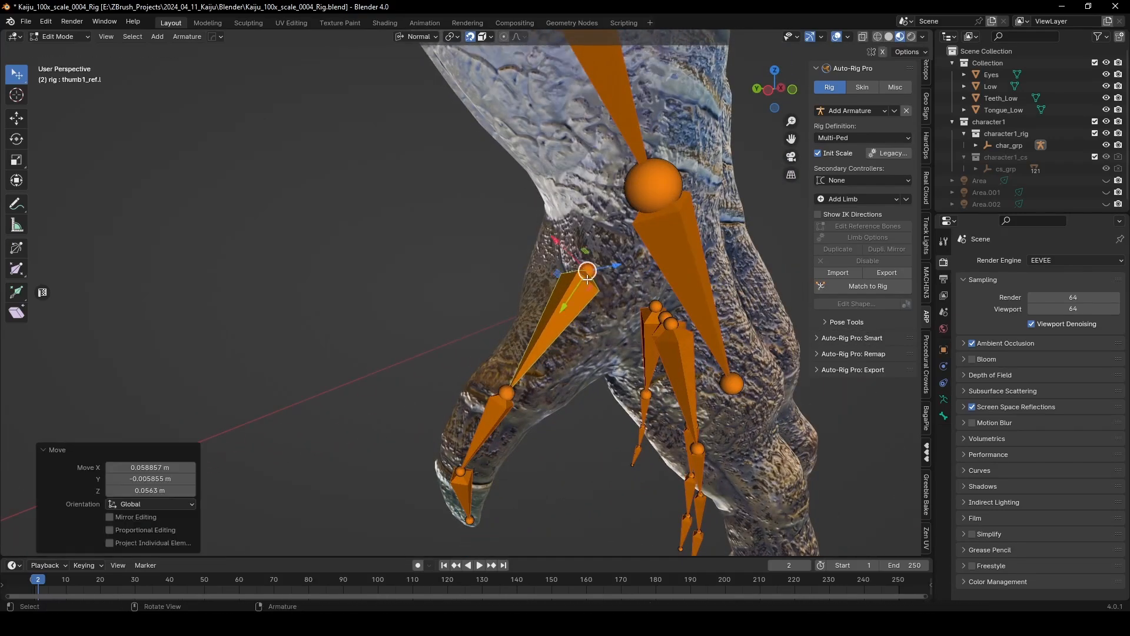
pyautogui.moveTo(535, 373); pyautogui.dragTo(550, 378, button='middle')
pyautogui.moveTo(519, 400); pyautogui.dragTo(525, 389)
pyautogui.moveTo(501, 439); pyautogui.dragTo(524, 376, button='middle')
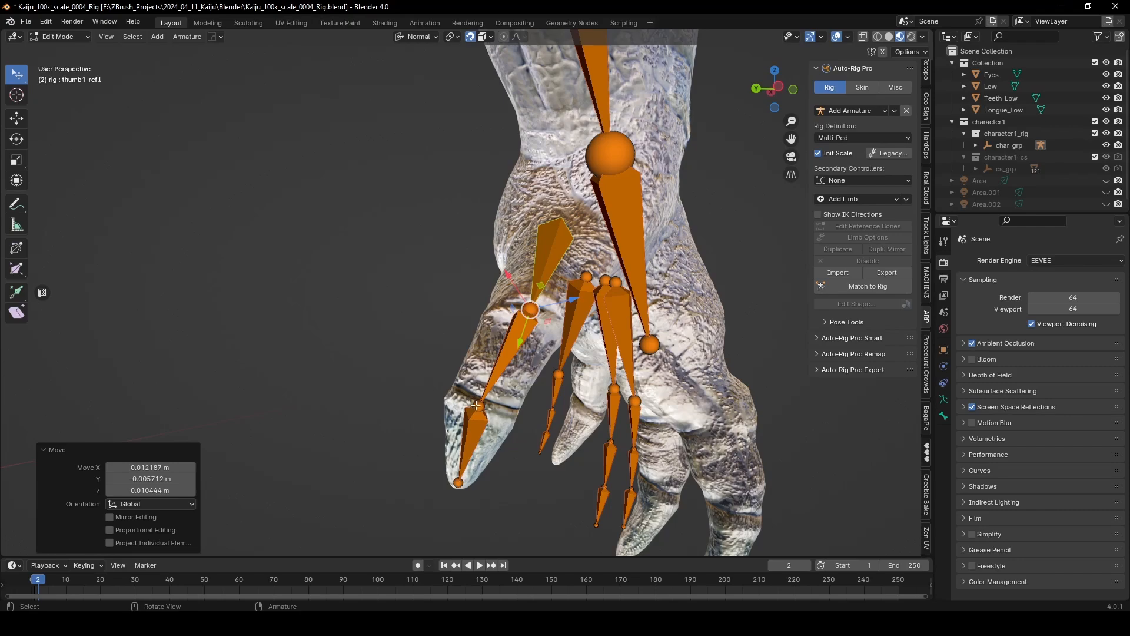
# Examine the thumb chain's fit inside the creature's thumb from several angles
pyautogui.moveTo(476, 405); pyautogui.dragTo(490, 385)
pyautogui.moveTo(447, 335); pyautogui.dragTo(616, 313, button='middle')
pyautogui.click(573, 282)
pyautogui.moveTo(572, 281); pyautogui.dragTo(591, 299, button='middle')
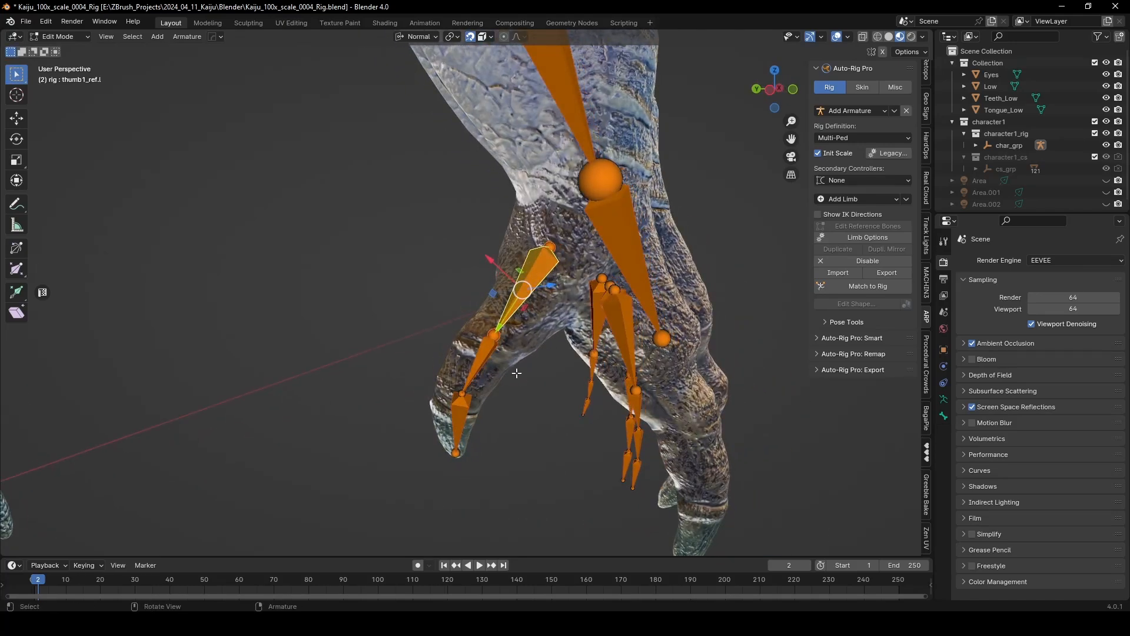
pyautogui.moveTo(516, 373); pyautogui.dragTo(525, 325, button='middle')
pyautogui.rightClick(523, 301)
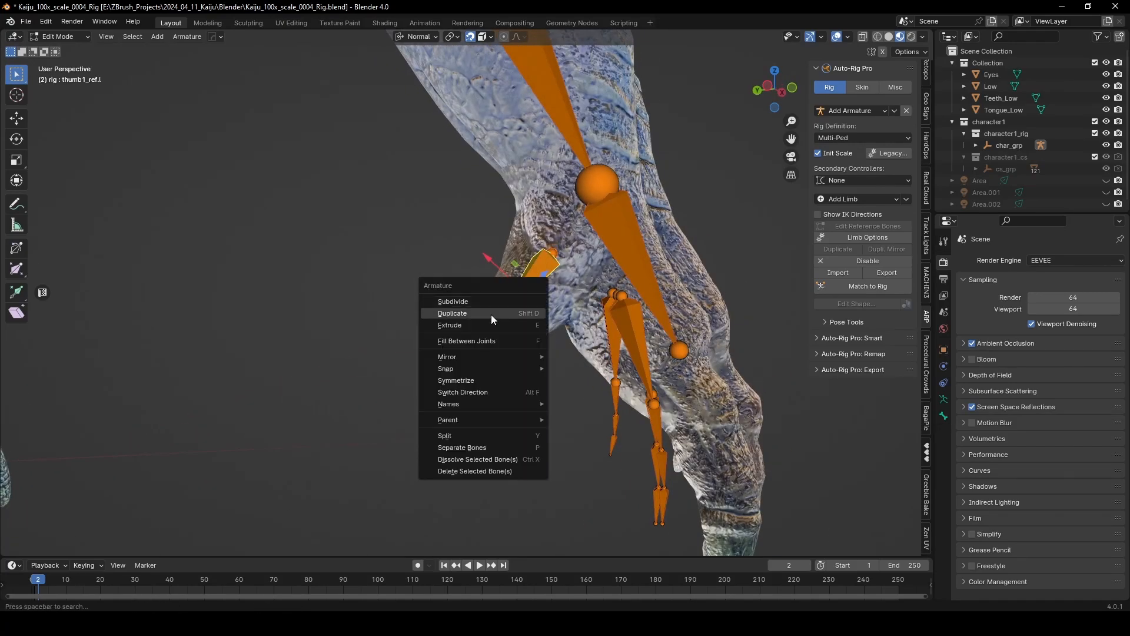
pyautogui.click(482, 345)
pyautogui.moveTo(482, 344); pyautogui.dragTo(531, 256, button='middle')
pyautogui.click(460, 395)
pyautogui.click(531, 240)
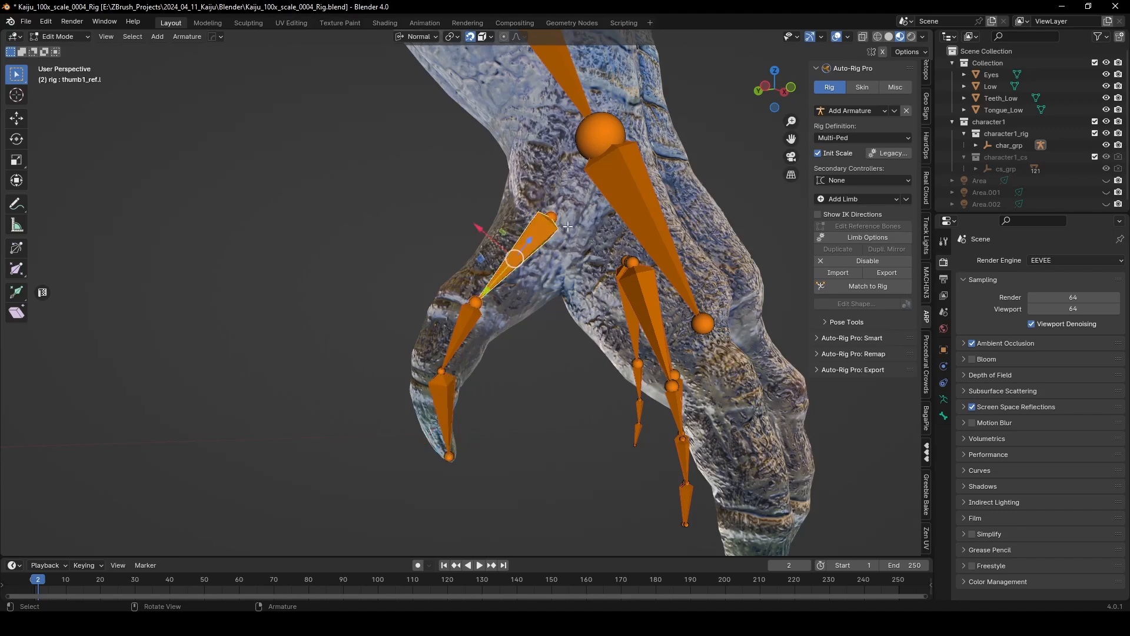
pyautogui.moveTo(559, 340); pyautogui.dragTo(525, 335, button='middle')
# Shift the index finger chain's base joint about -0.046 m along X and 0.033 m along Y
pyautogui.click(529, 282)
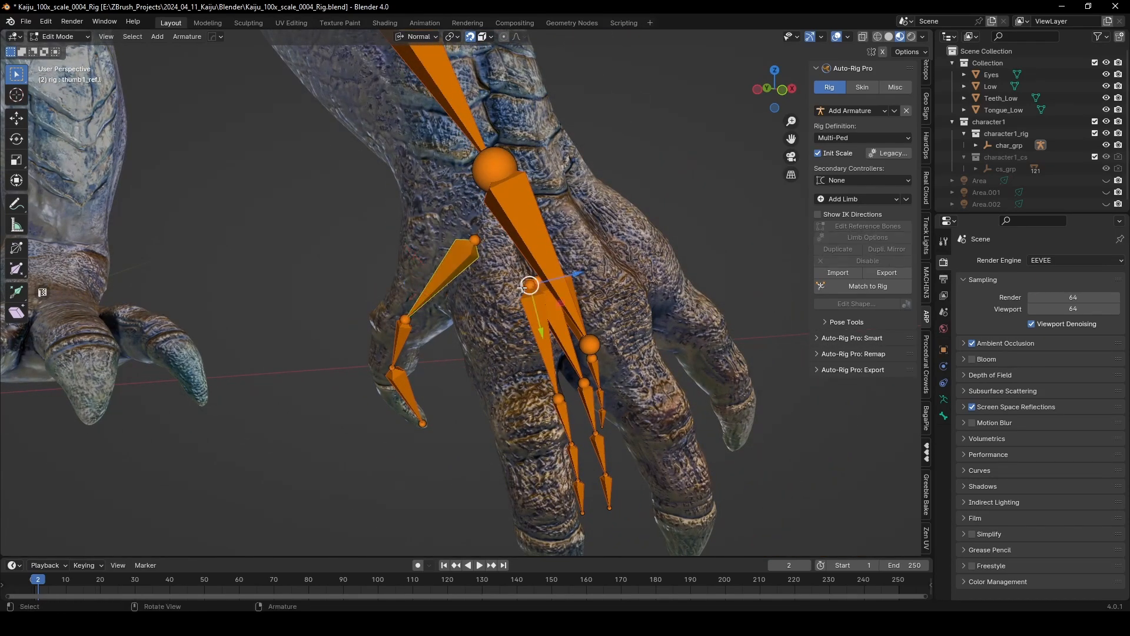
pyautogui.press('g')
pyautogui.click(499, 280)
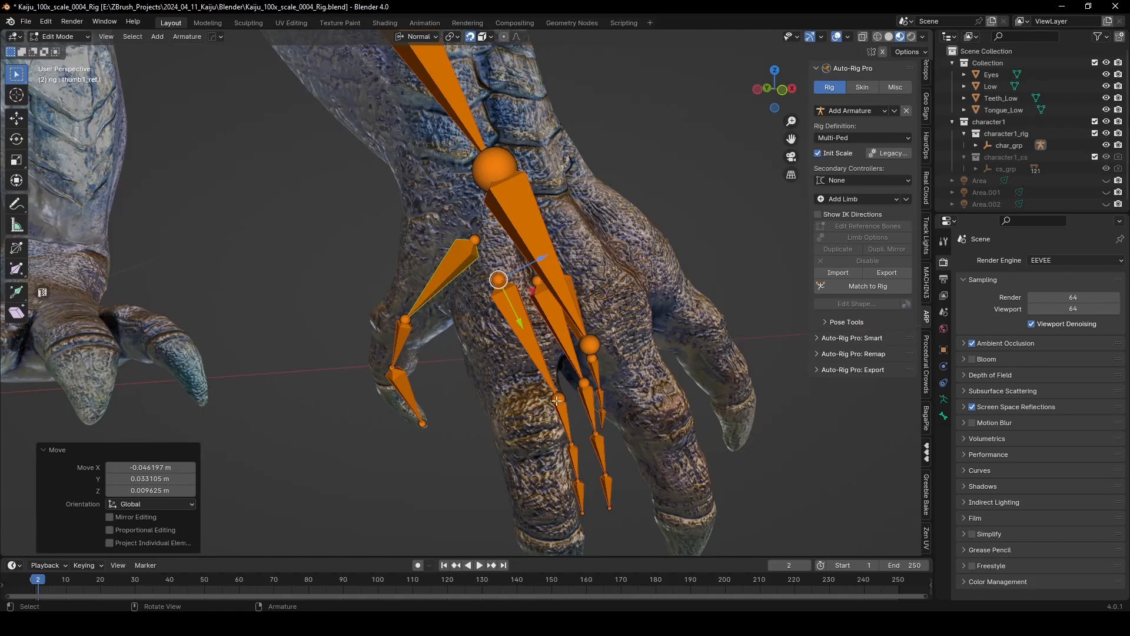
# Move the index chain's tip into the end of the creature's index claw, and the joint above it to the claw's base
pyautogui.moveTo(553, 394); pyautogui.dragTo(588, 367, button='middle')
pyautogui.moveTo(563, 397); pyautogui.dragTo(573, 379)
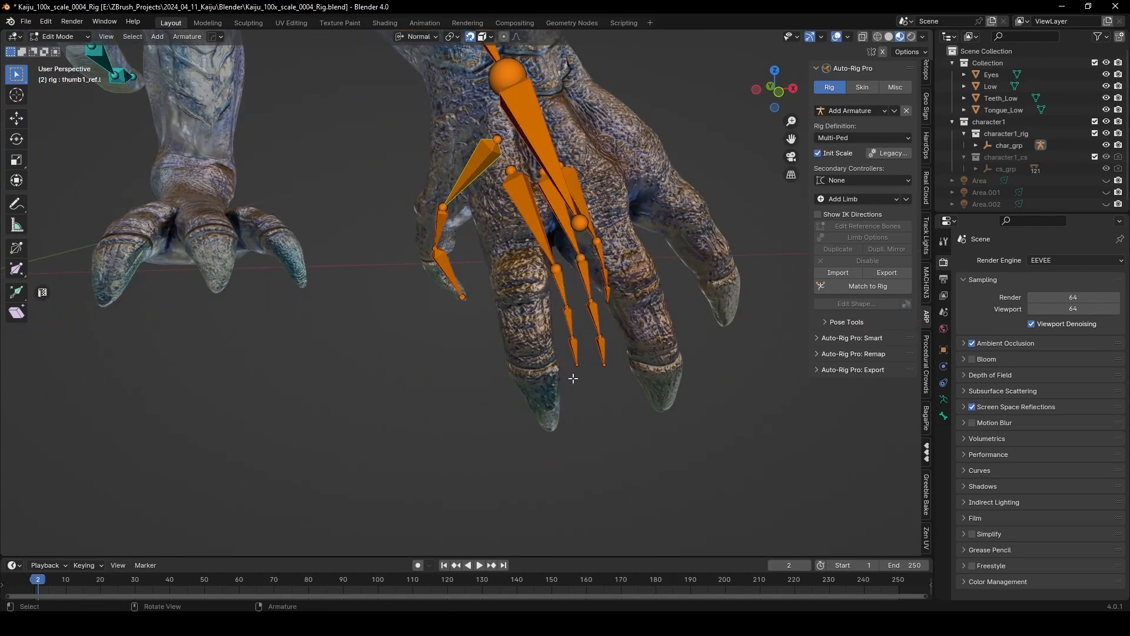
pyautogui.moveTo(584, 412); pyautogui.dragTo(595, 403, button='middle')
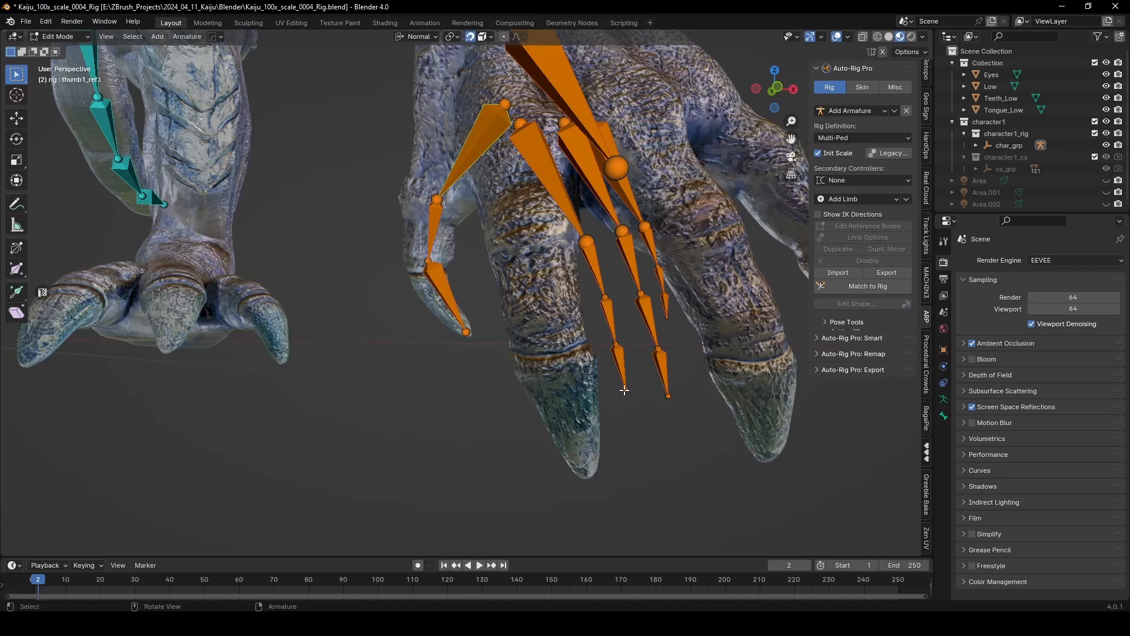
pyautogui.moveTo(614, 414); pyautogui.dragTo(583, 458)
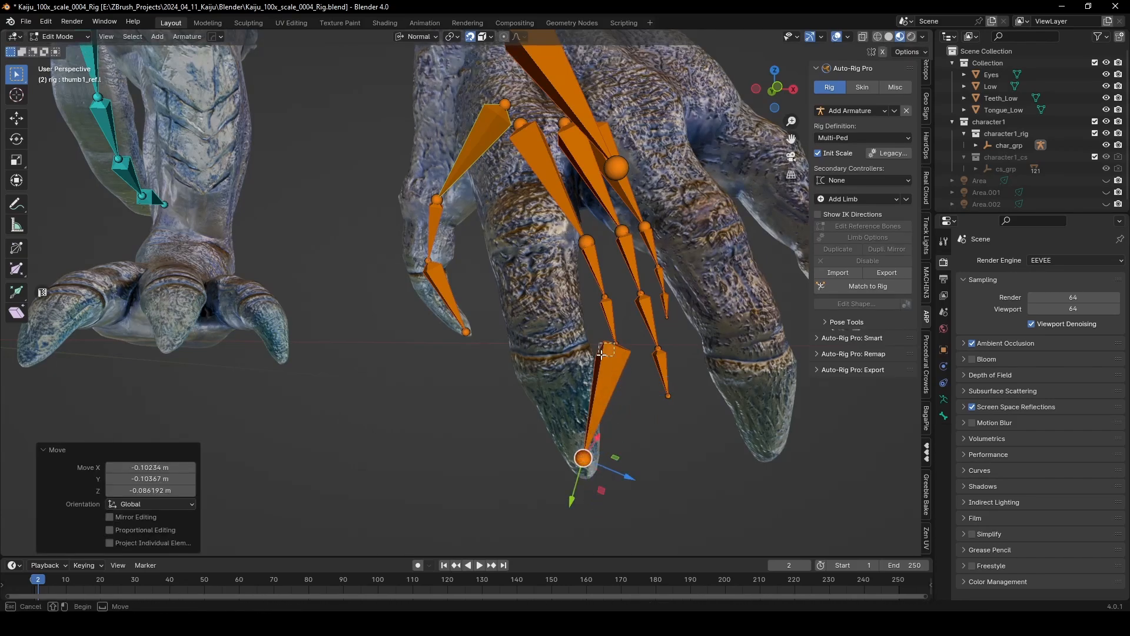
pyautogui.moveTo(601, 355); pyautogui.dragTo(560, 363)
# Move the index chain's middle joint and knuckle joint inside the creature's index finger
pyautogui.moveTo(608, 298); pyautogui.dragTo(614, 342, button='middle')
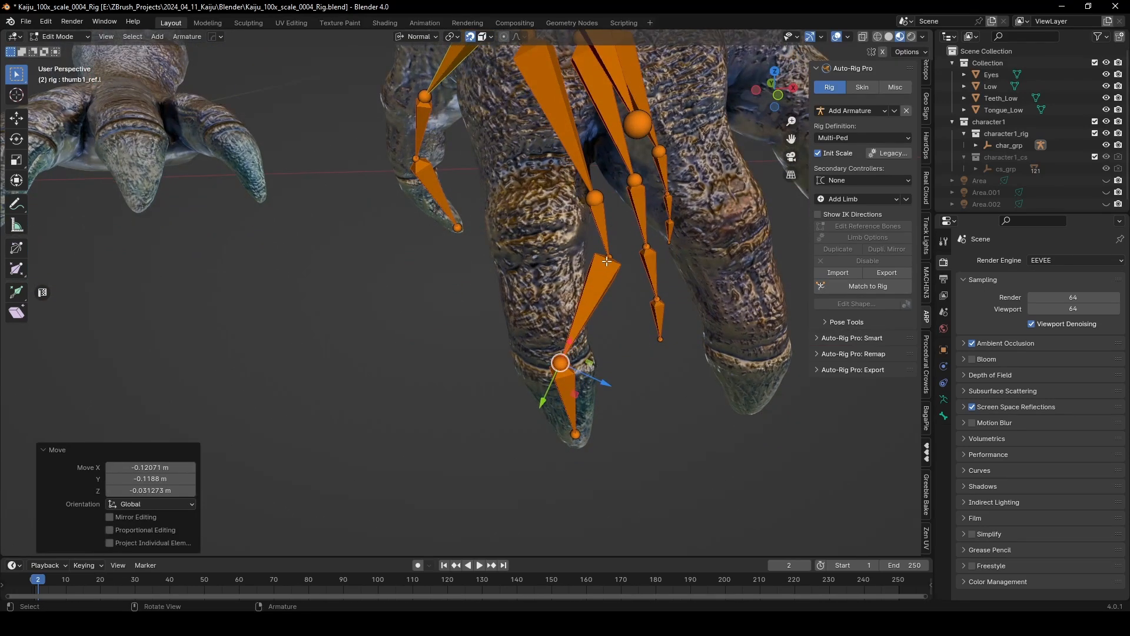
pyautogui.moveTo(589, 269); pyautogui.dragTo(545, 261)
pyautogui.moveTo(548, 259); pyautogui.dragTo(603, 155, button='middle')
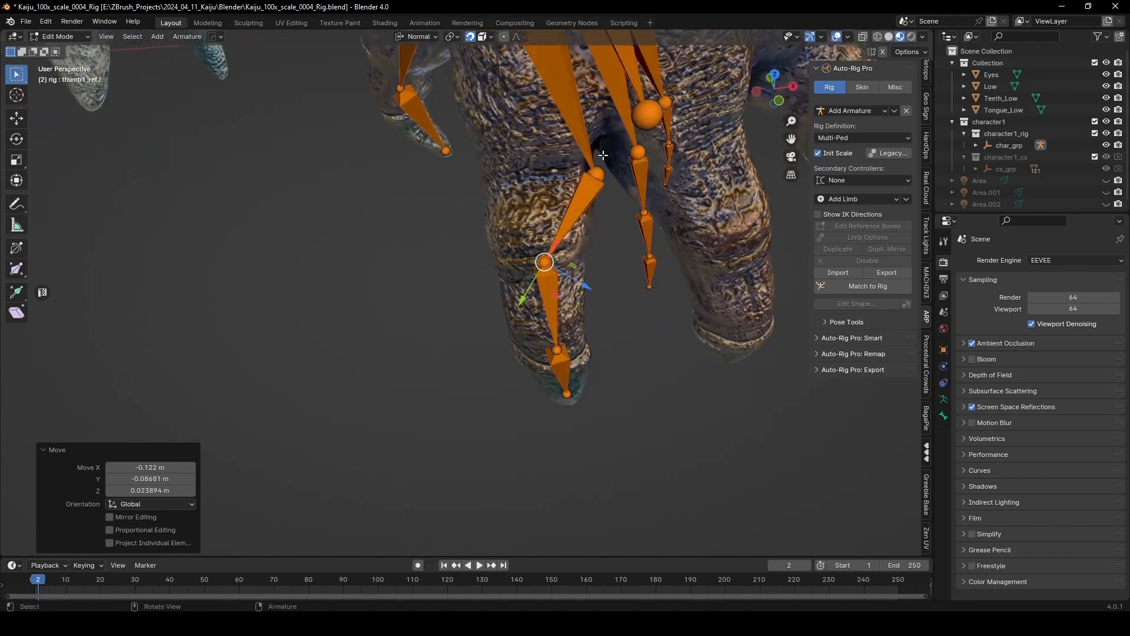
pyautogui.click(593, 177)
pyautogui.moveTo(593, 177); pyautogui.dragTo(532, 161)
# Raise the index chain's base joint about 0.096 m toward the wrist and its knuckle joint about 0.037 m
pyautogui.moveTo(532, 160); pyautogui.dragTo(507, 269, button='middle')
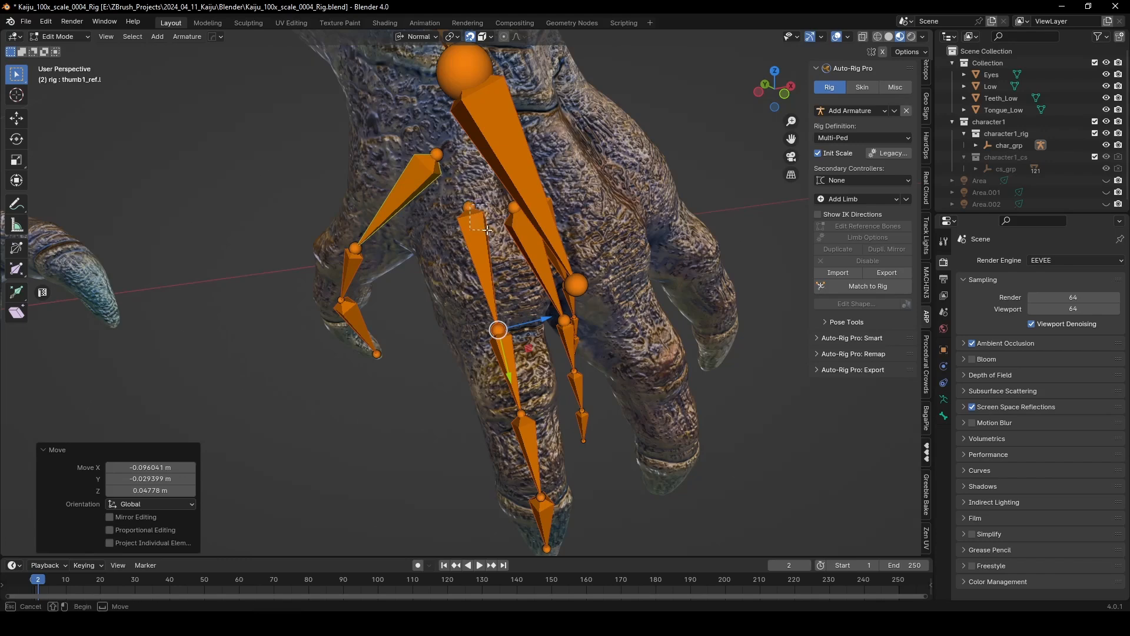
pyautogui.moveTo(487, 231); pyautogui.dragTo(459, 141)
pyautogui.moveTo(513, 295); pyautogui.dragTo(481, 339, button='middle')
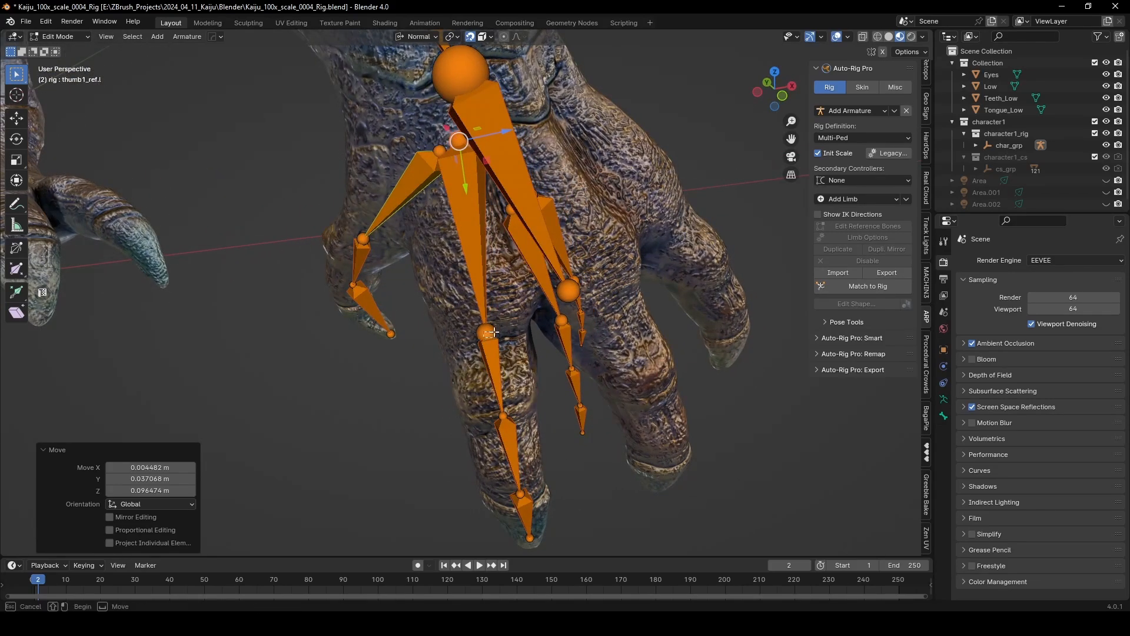
pyautogui.moveTo(494, 332); pyautogui.dragTo(496, 334)
pyautogui.press('g')
pyautogui.click(497, 371)
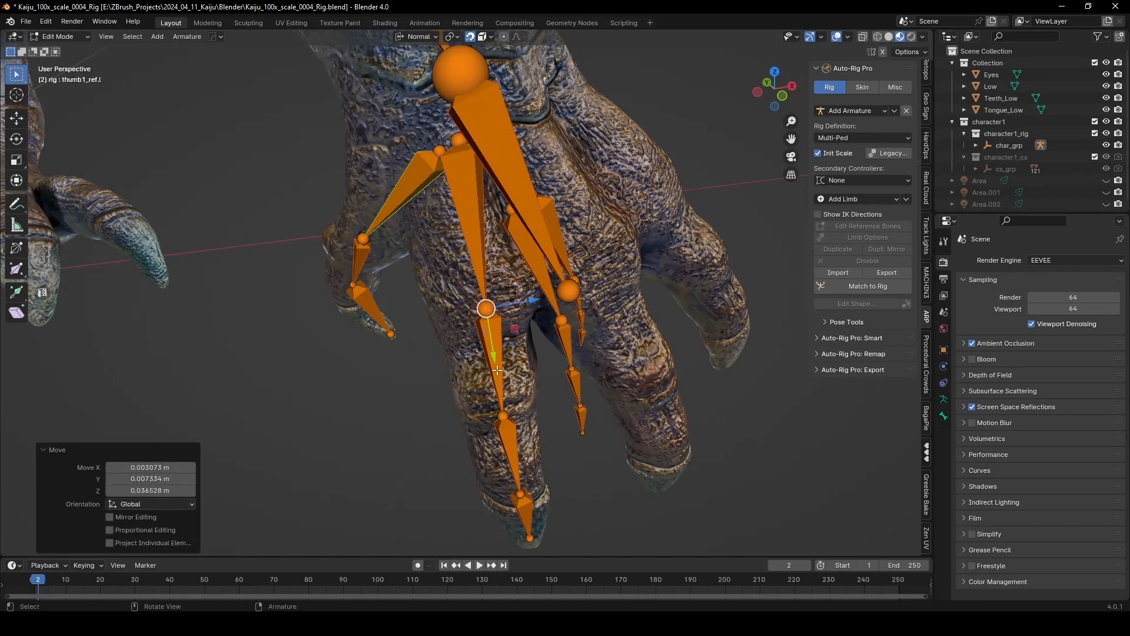
# Raise the index chain's middle joint about 0.008 m and its claw-base joint about 0.003 m
pyautogui.moveTo(513, 407); pyautogui.dragTo(503, 416)
pyautogui.press('g')
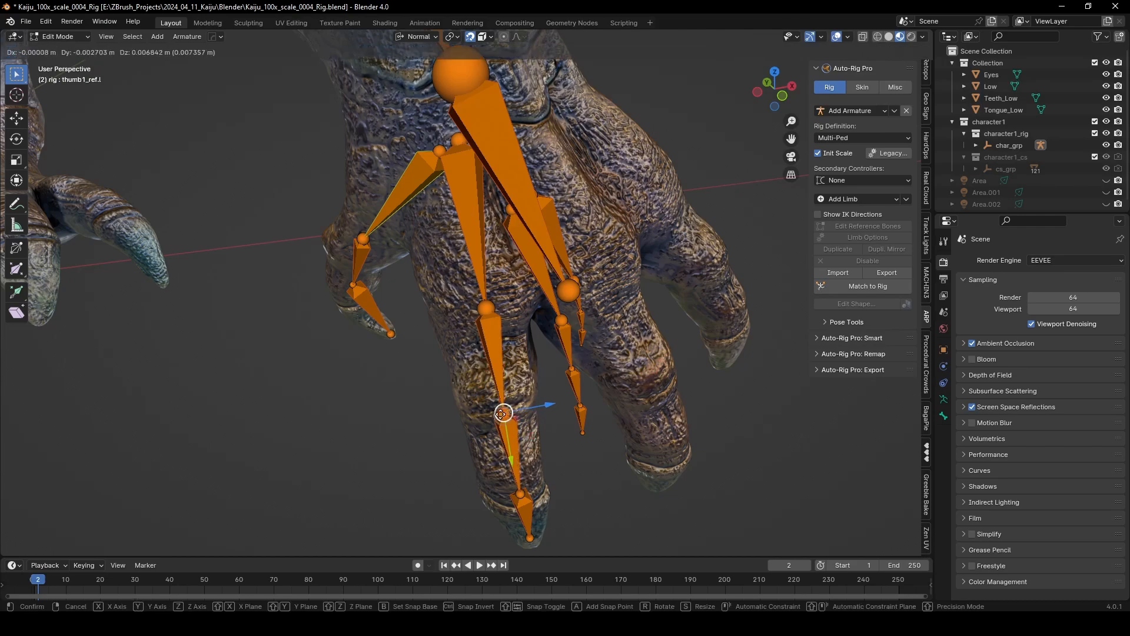
pyautogui.click(535, 447)
pyautogui.moveTo(540, 451); pyautogui.dragTo(514, 391, button='middle')
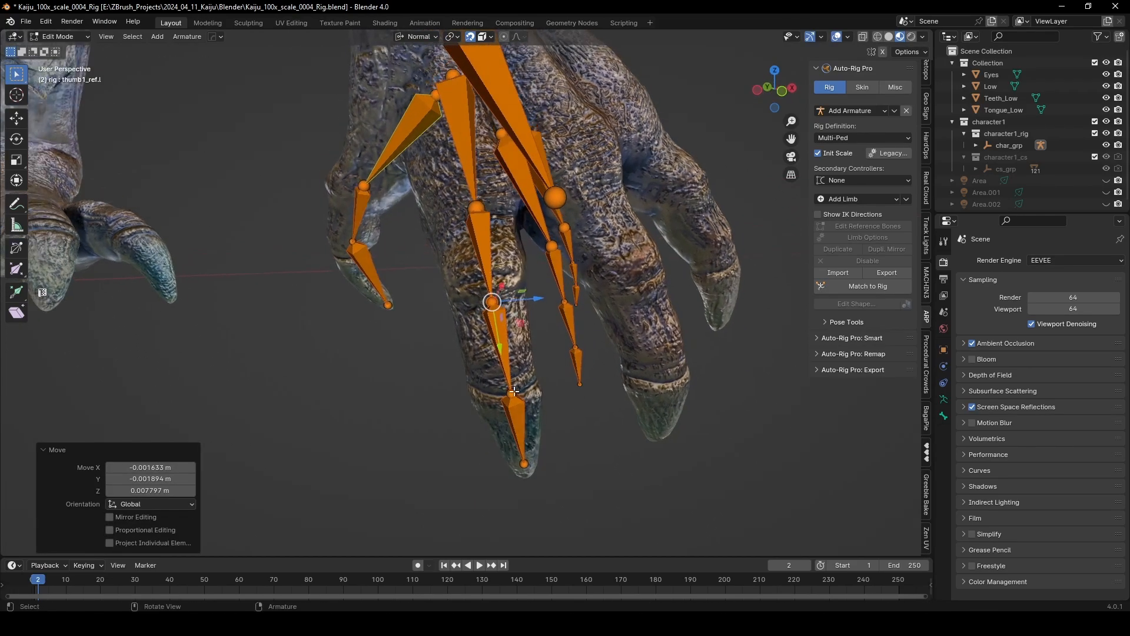
pyautogui.moveTo(510, 387); pyautogui.dragTo(520, 403)
pyautogui.press('g')
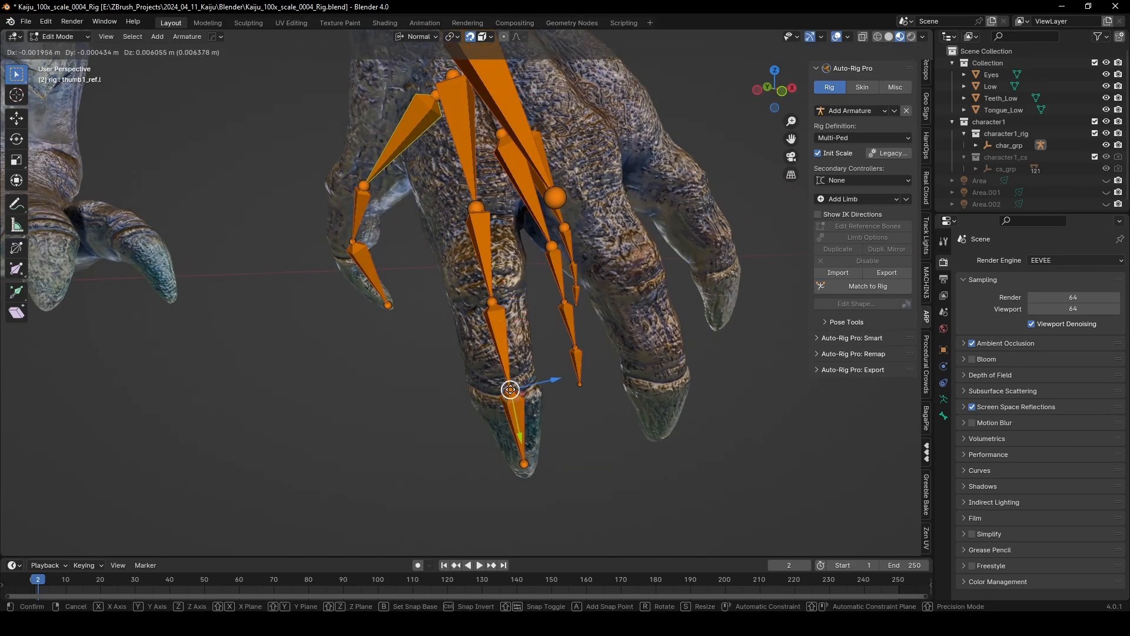
pyautogui.click(558, 437)
# Lower the index chain's tip about 0.015 m toward the claw's end, and nudge the claw-base joint about 0.003 m along Y
pyautogui.moveTo(563, 438); pyautogui.dragTo(534, 439, button='middle')
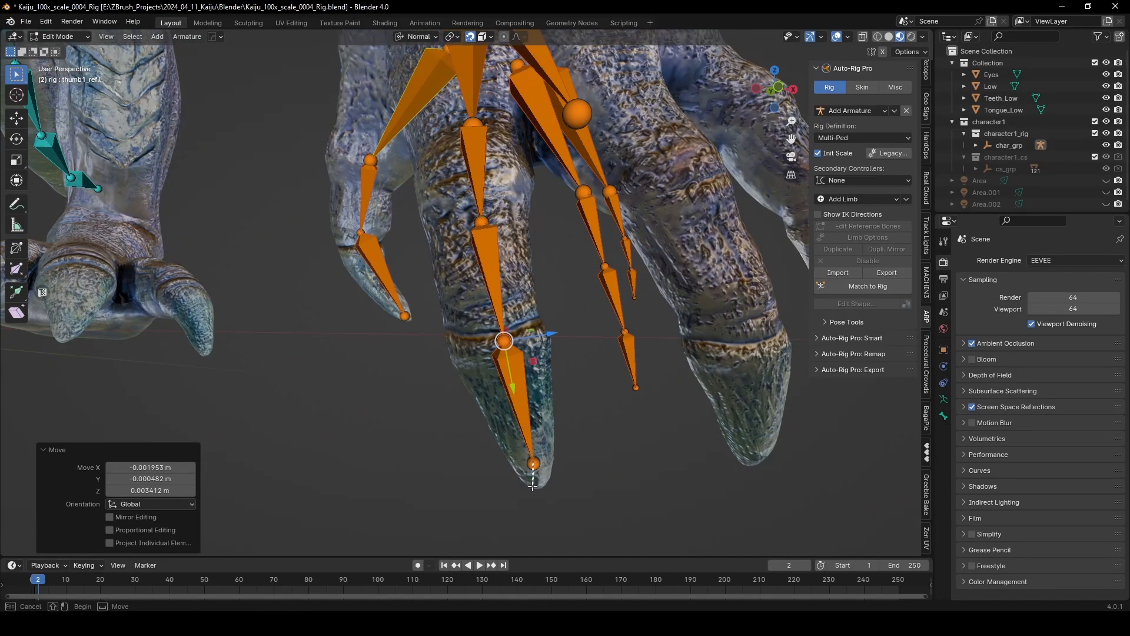
pyautogui.moveTo(532, 486); pyautogui.dragTo(537, 464)
pyautogui.press('g')
pyautogui.click(537, 477)
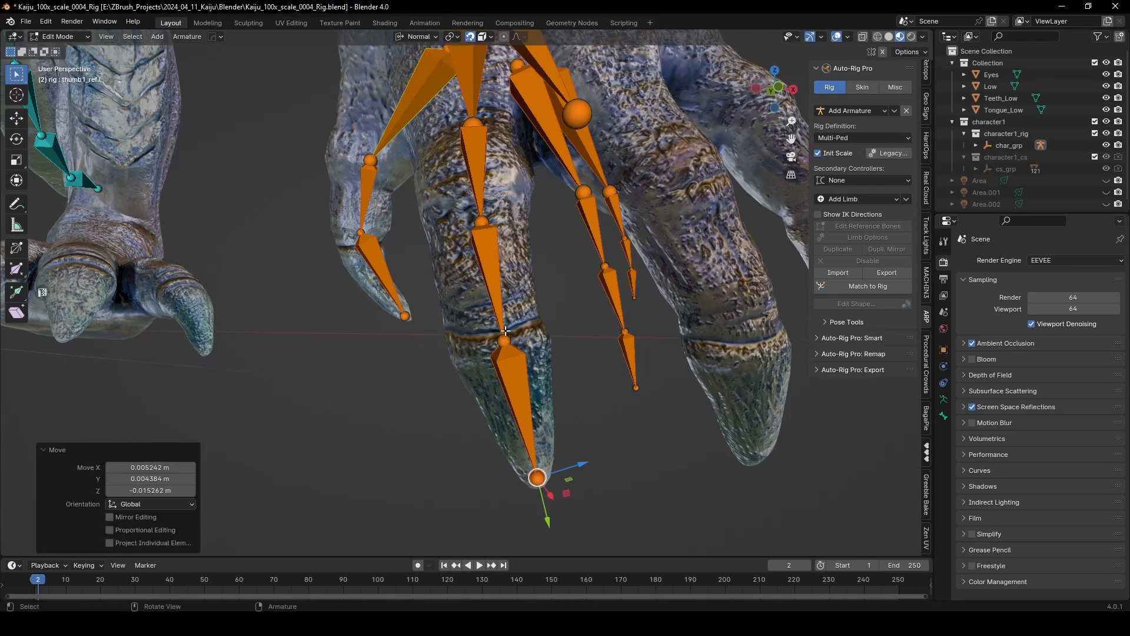
pyautogui.click(505, 331)
pyautogui.click(506, 342)
pyautogui.press('g')
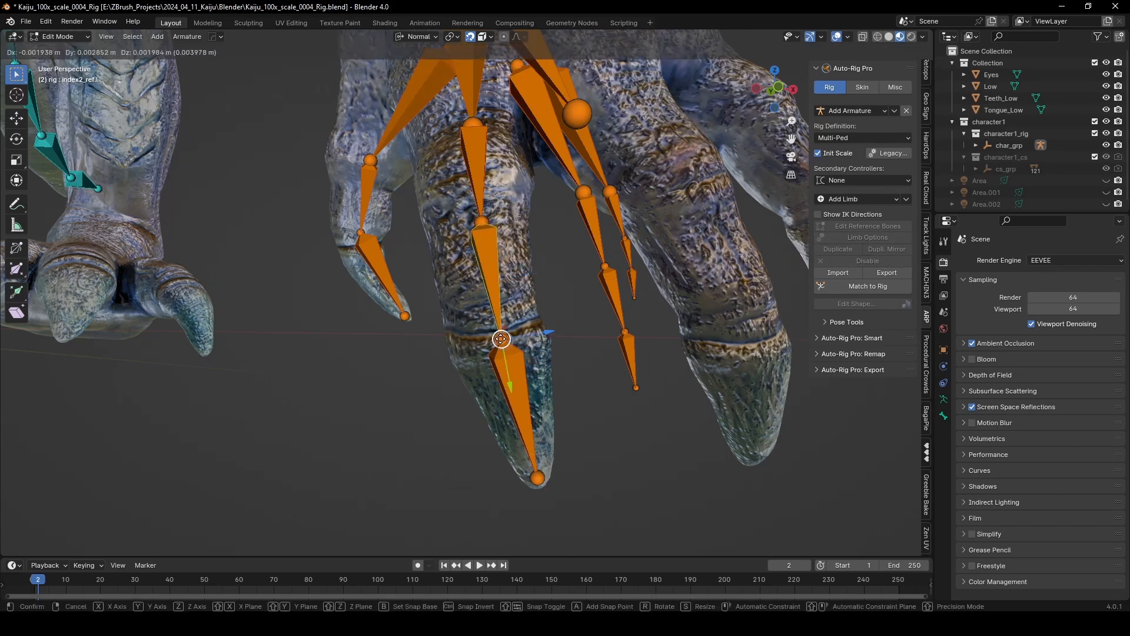
pyautogui.click(502, 340)
# Save the rig file
pyautogui.scroll(-5, 502, 341)
pyautogui.moveTo(503, 342); pyautogui.dragTo(537, 353, button='middle')
pyautogui.hotkey('ctrl', 's')
pyautogui.click(616, 353)
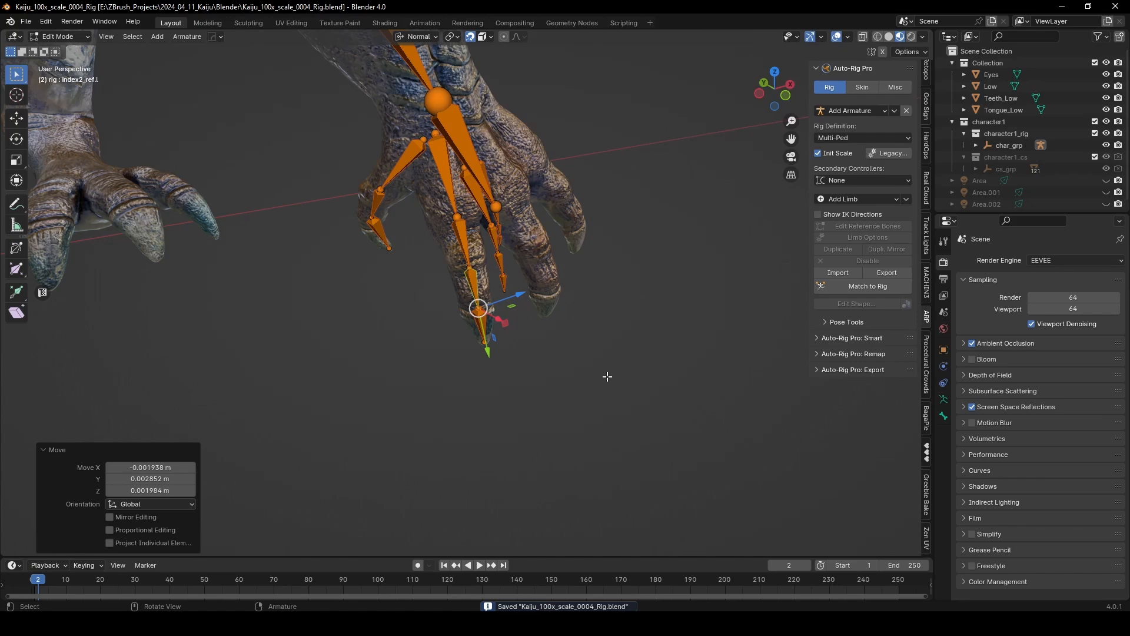
# Move the middle finger chain's tip into the end of the middle claw, and the joint above it to the claw's base
pyautogui.scroll(1, 523, 246)
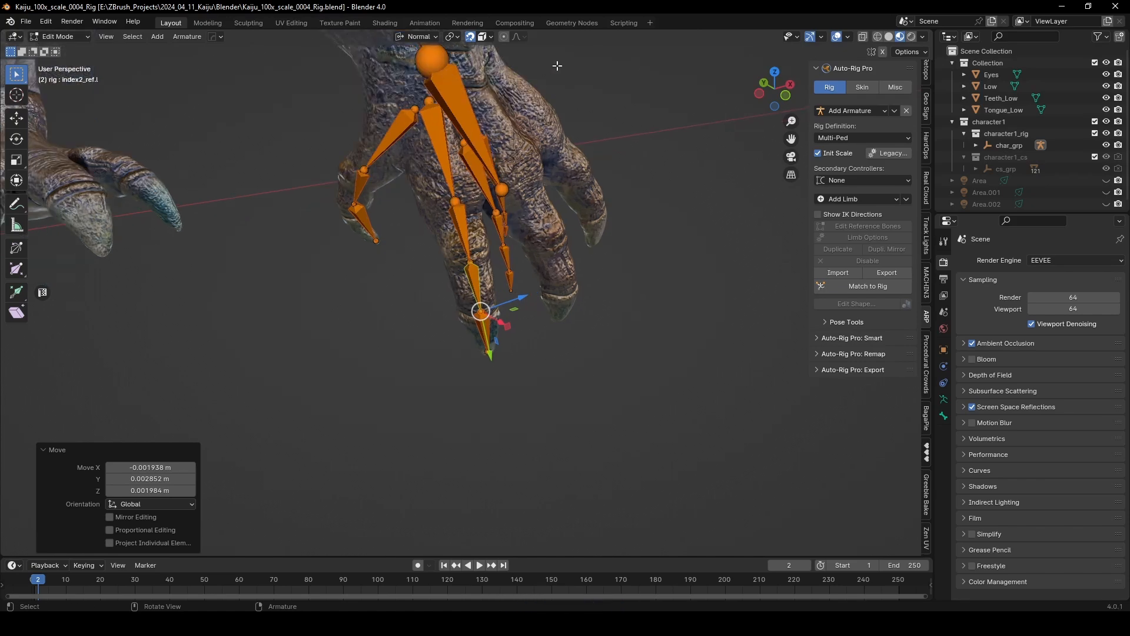
pyautogui.moveTo(559, 66); pyautogui.dragTo(505, 81, button='middle')
pyautogui.scroll(1, 518, 262)
pyautogui.keyDown('shift'); pyautogui.moveTo(561, 215); pyautogui.dragTo(480, 189, button='middle'); pyautogui.keyUp('shift')
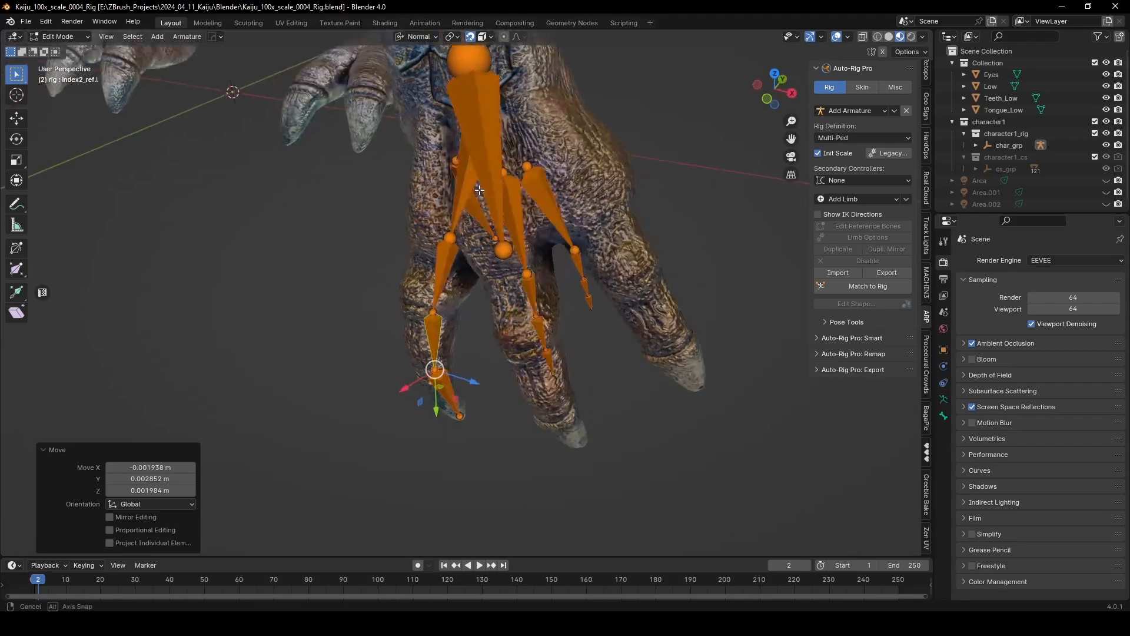
pyautogui.moveTo(551, 432); pyautogui.dragTo(571, 389, button='middle')
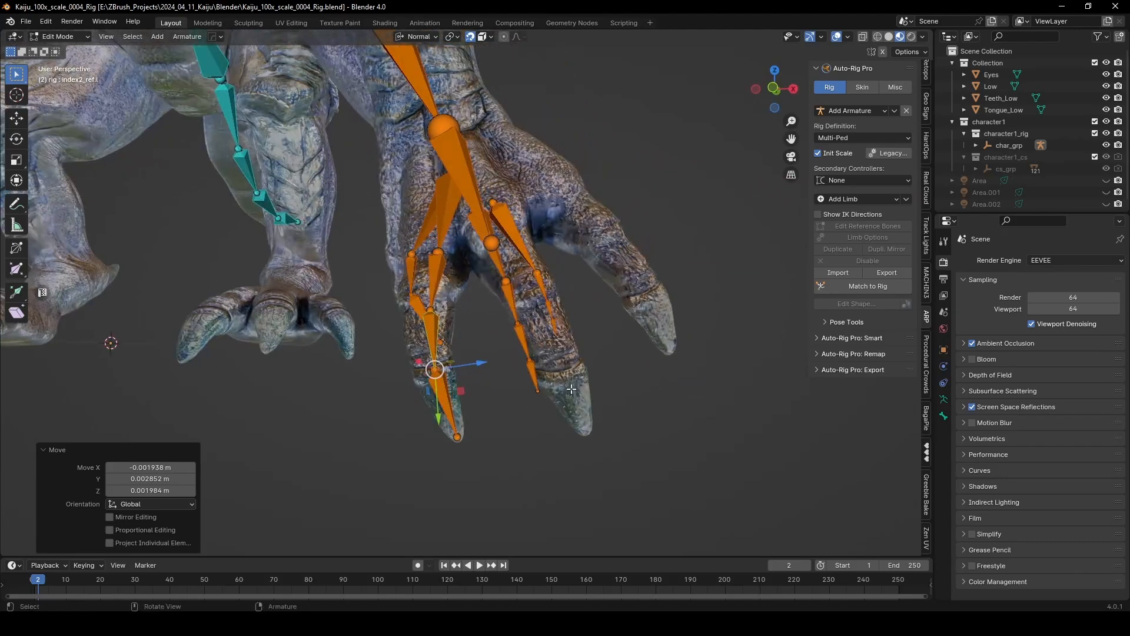
pyautogui.click(537, 391)
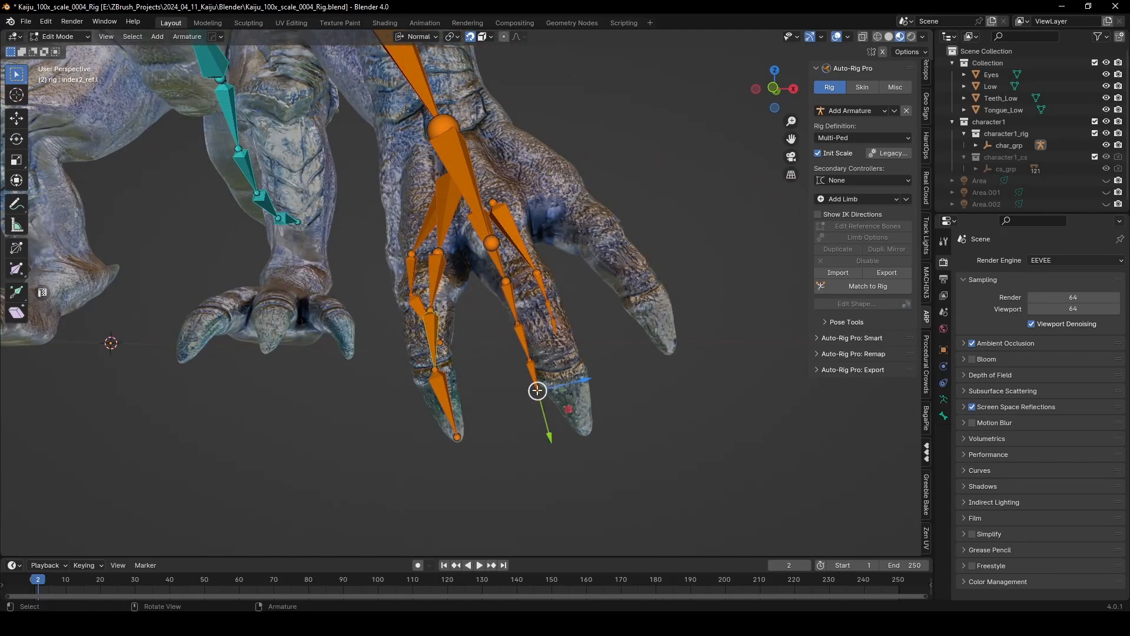
pyautogui.moveTo(537, 390); pyautogui.dragTo(585, 425)
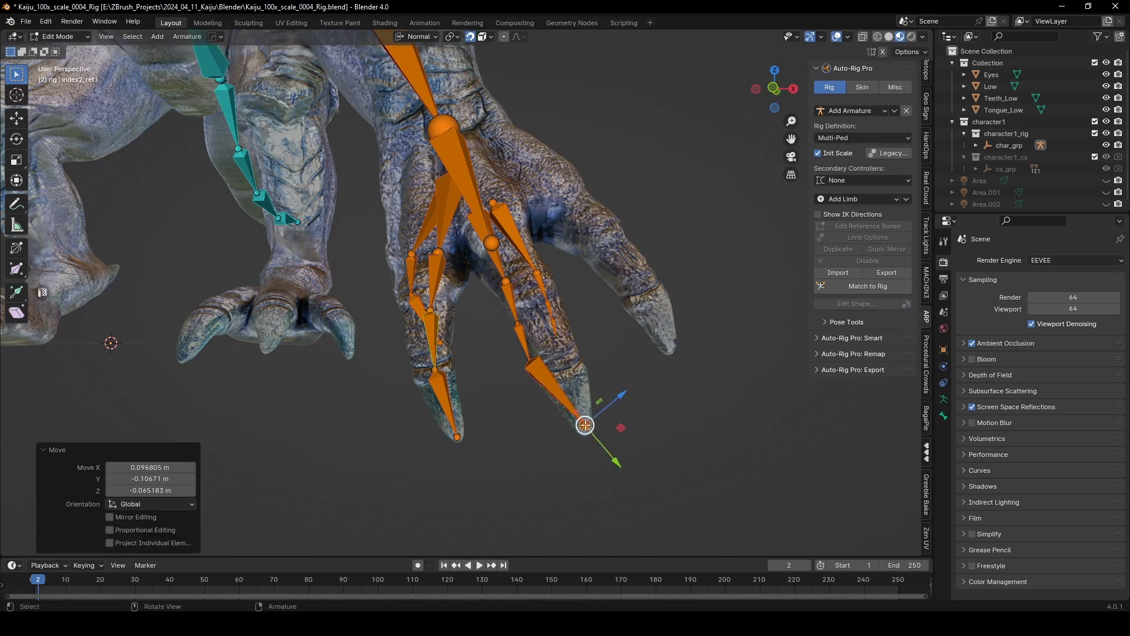
pyautogui.moveTo(548, 364)
pyautogui.mouseDown()
pyautogui.moveTo(536, 352)
pyautogui.moveTo(556, 373)
pyautogui.moveTo(565, 367)
pyautogui.mouseUp()
# Move the middle finger chain's middle joint and knuckle joint inside the finger, raising them about 0.050 m and 0.095 m
pyautogui.moveTo(565, 367); pyautogui.dragTo(548, 400, button='middle')
pyautogui.scroll(2, 552, 390)
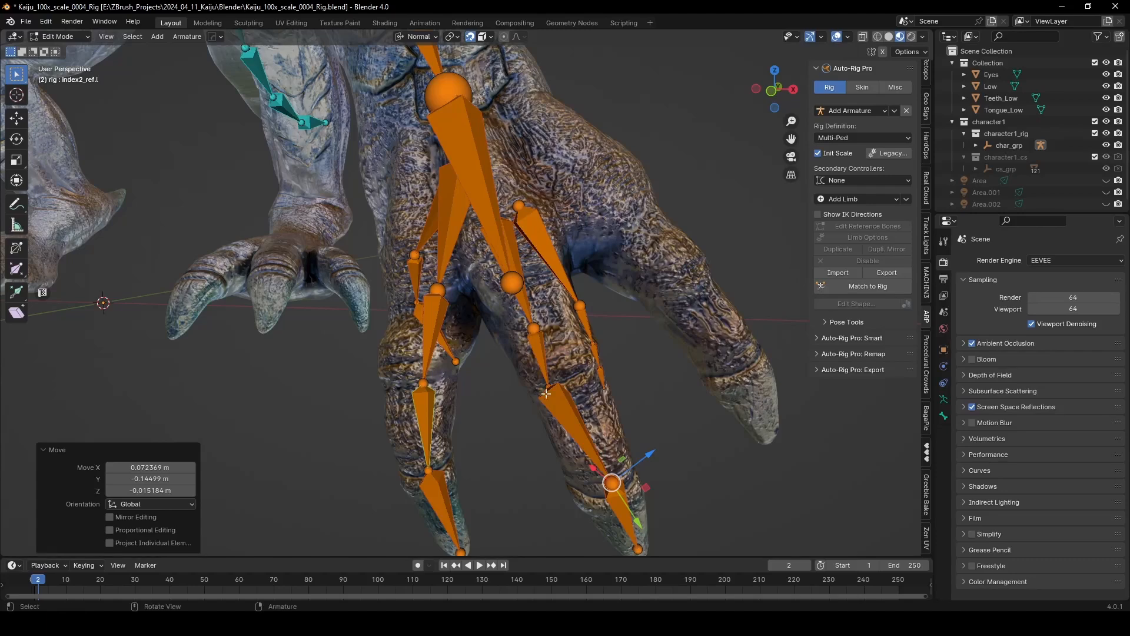
pyautogui.click(547, 387)
pyautogui.moveTo(548, 386); pyautogui.dragTo(571, 375)
pyautogui.moveTo(571, 376); pyautogui.dragTo(542, 348, button='middle')
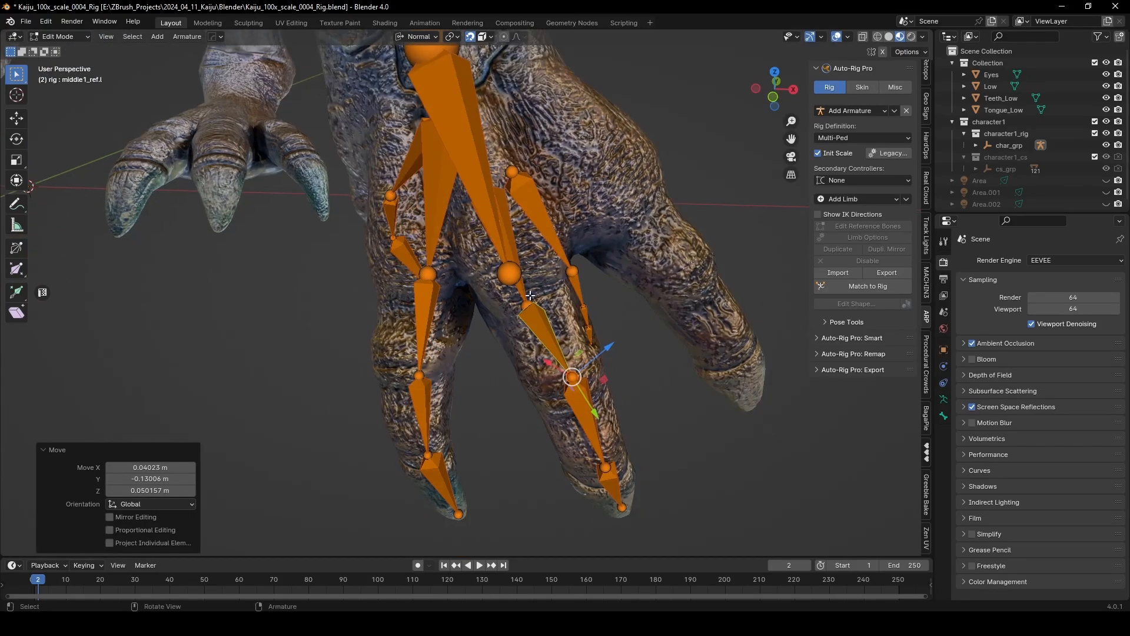
pyautogui.click(526, 304)
pyautogui.moveTo(527, 306); pyautogui.dragTo(531, 272)
# Move the middle finger chain's base joint up the palm to just below the wrist, beside the index chain's base
pyautogui.moveTo(532, 272); pyautogui.dragTo(519, 305, button='middle')
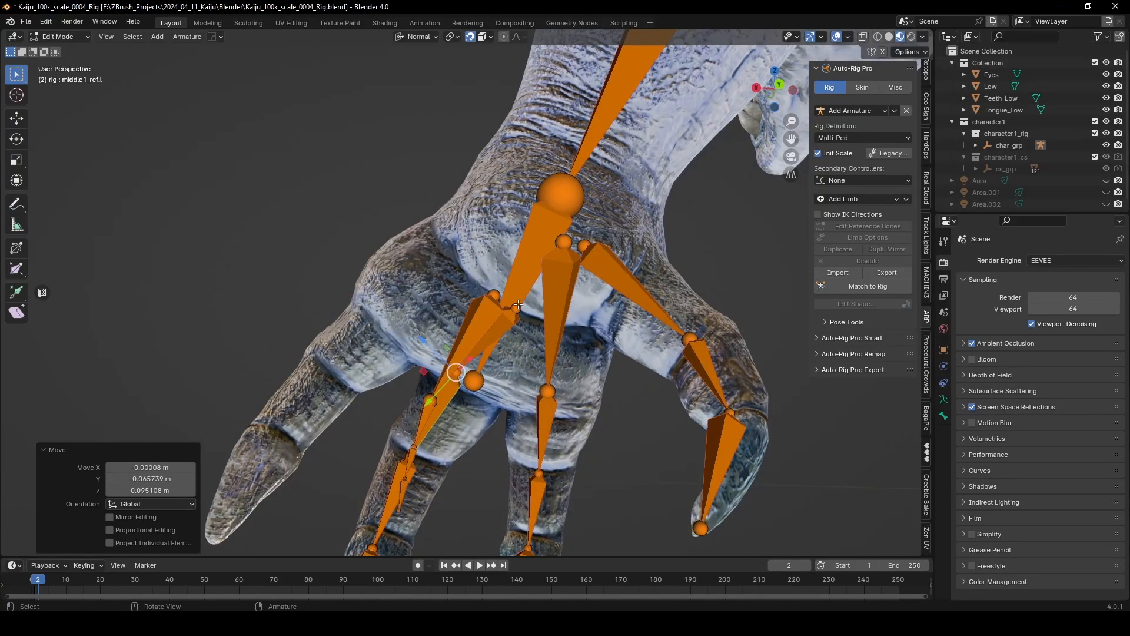
pyautogui.click(517, 297)
pyautogui.click(517, 308)
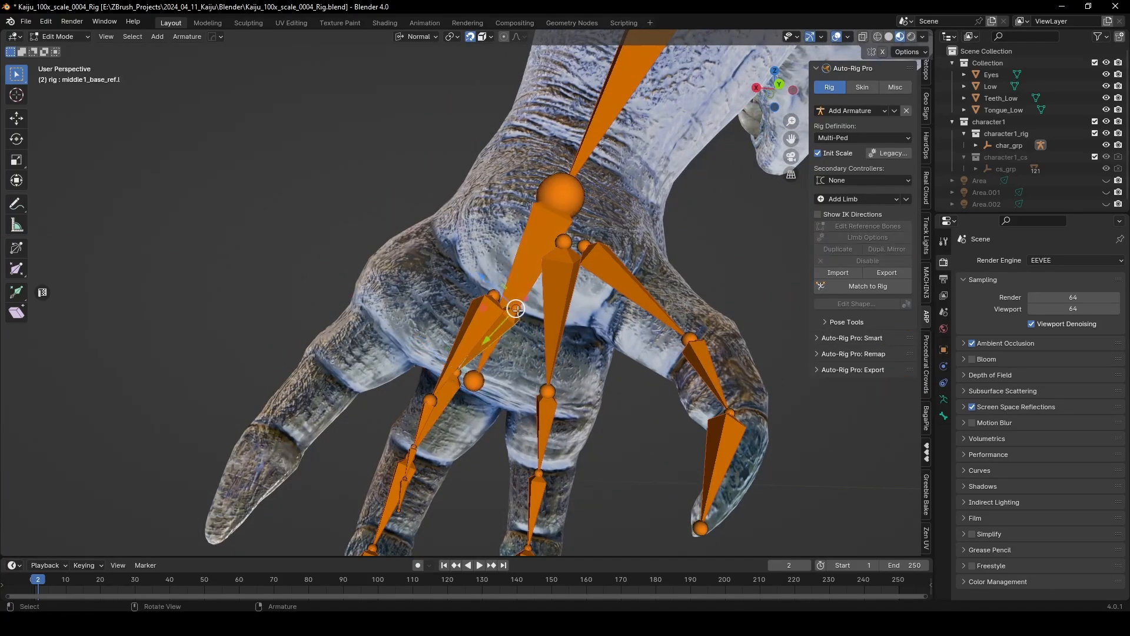
pyautogui.press('g')
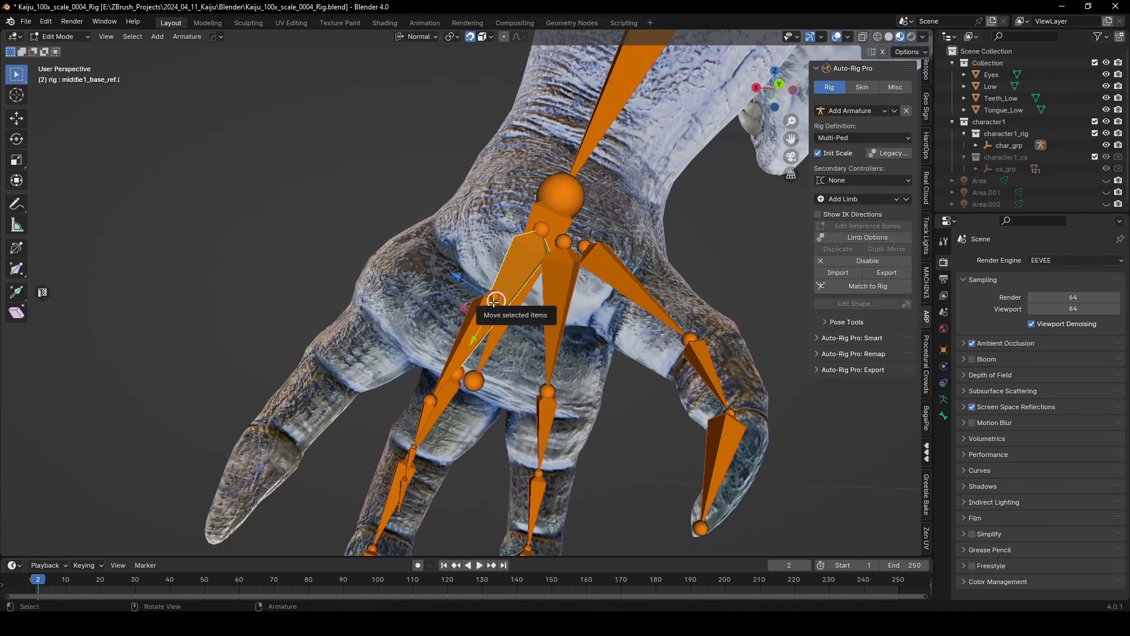
# Select the pinky chain's base joint in the palm
pyautogui.press('g')
pyautogui.click(494, 295)
pyautogui.click(495, 298)
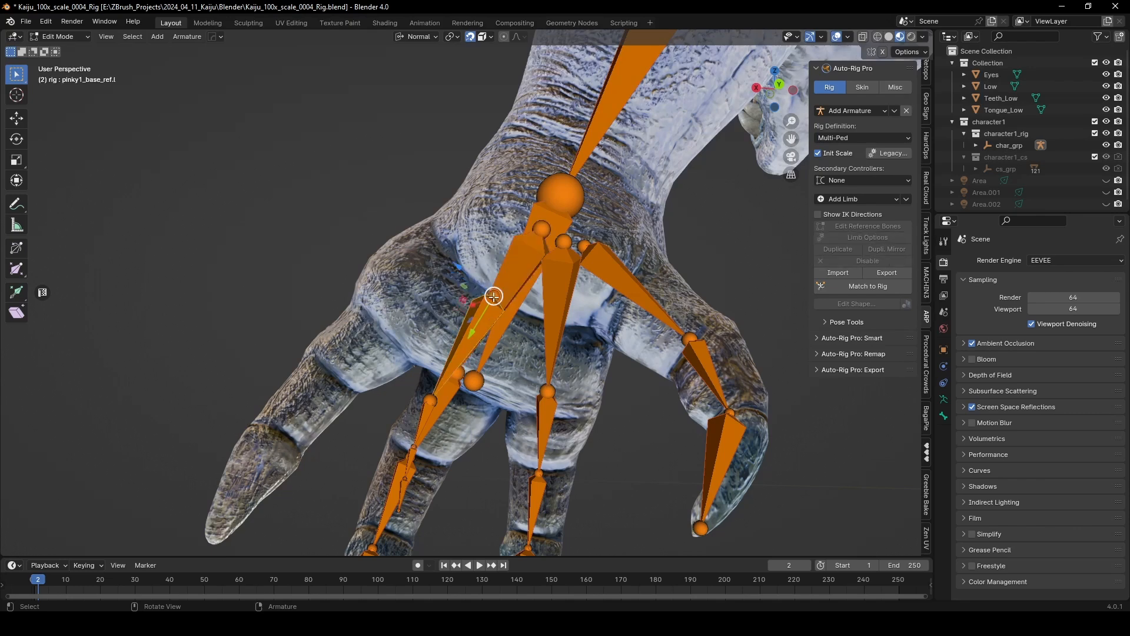
# Move the left pinky base bone's root beside the wrist and its end to the outermost finger's knuckle
pyautogui.press('g')
pyautogui.click(492, 214)
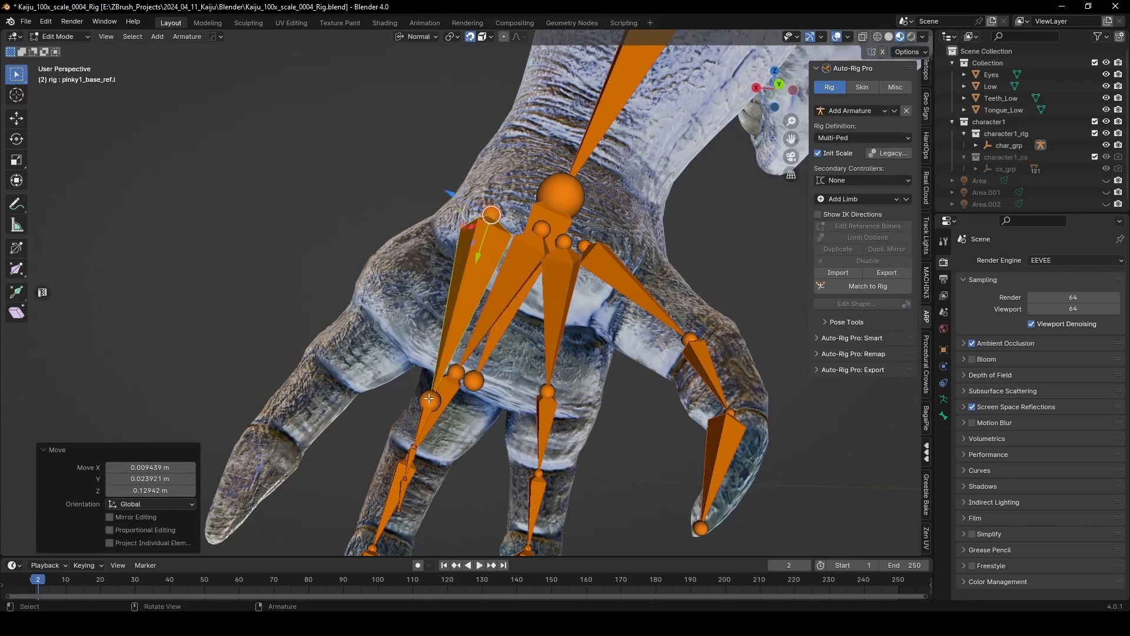
pyautogui.click(429, 399)
pyautogui.press('g')
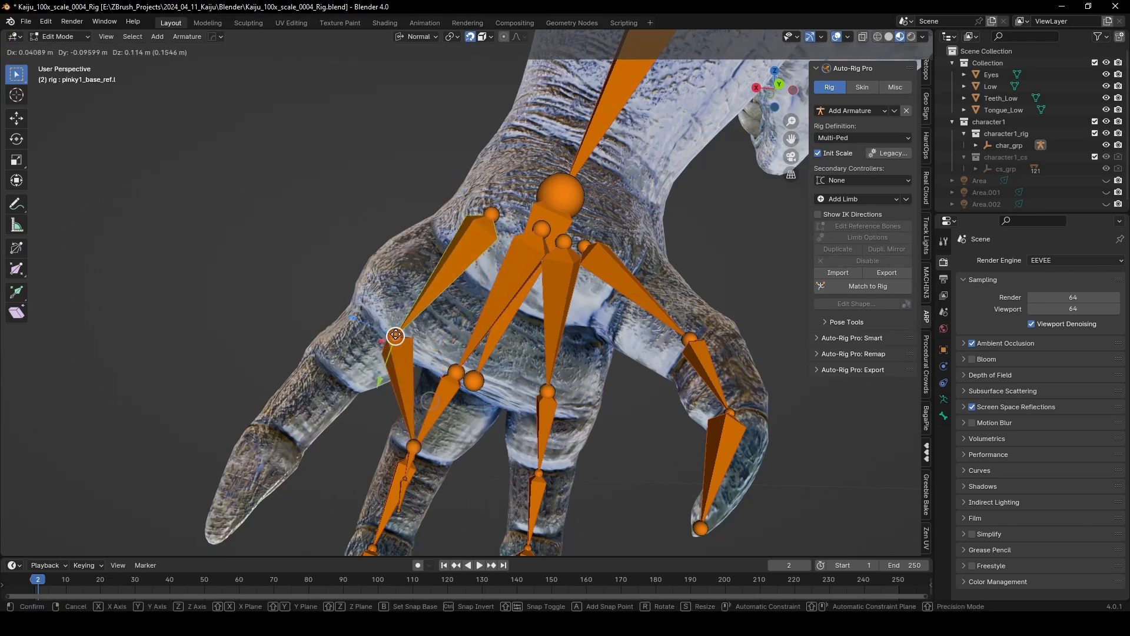
pyautogui.click(393, 331)
# Place the remaining pinky joints along the outermost finger's creases, ending with the last bone's end at the claw tip
pyautogui.moveTo(418, 422); pyautogui.dragTo(427, 457, button='middle')
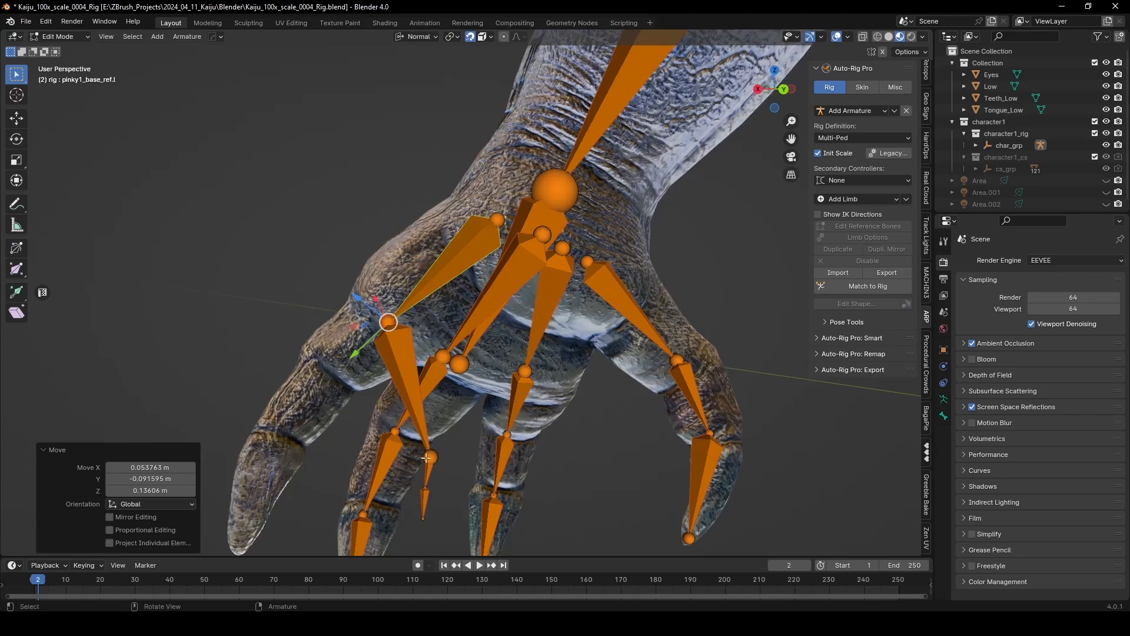
pyautogui.click(415, 456)
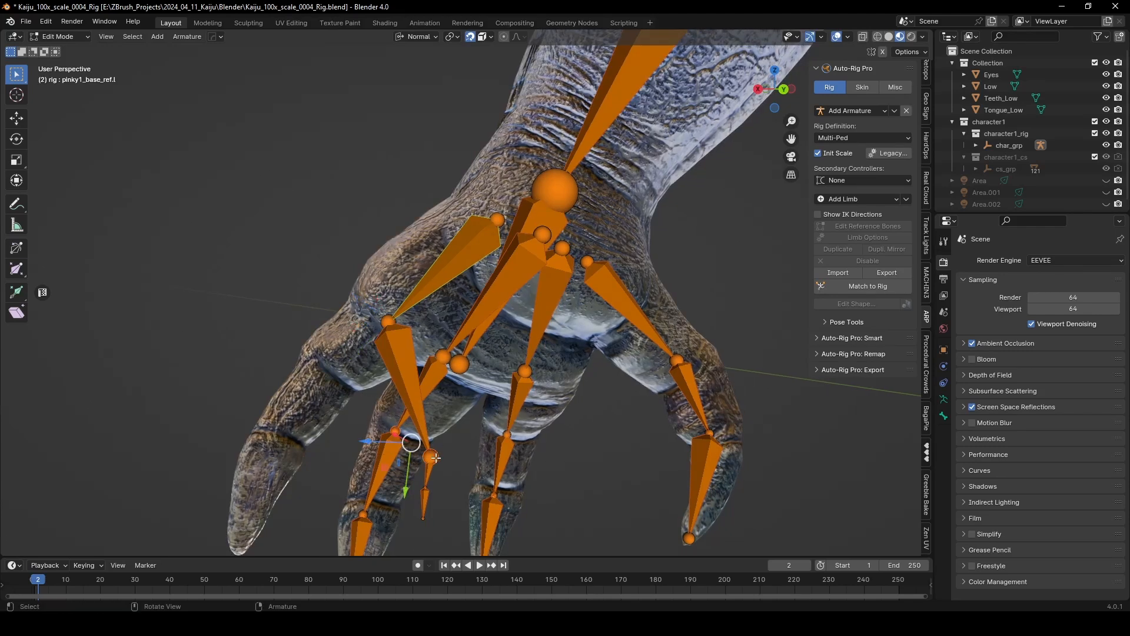
pyautogui.click(433, 457)
pyautogui.press('g')
pyautogui.click(337, 374)
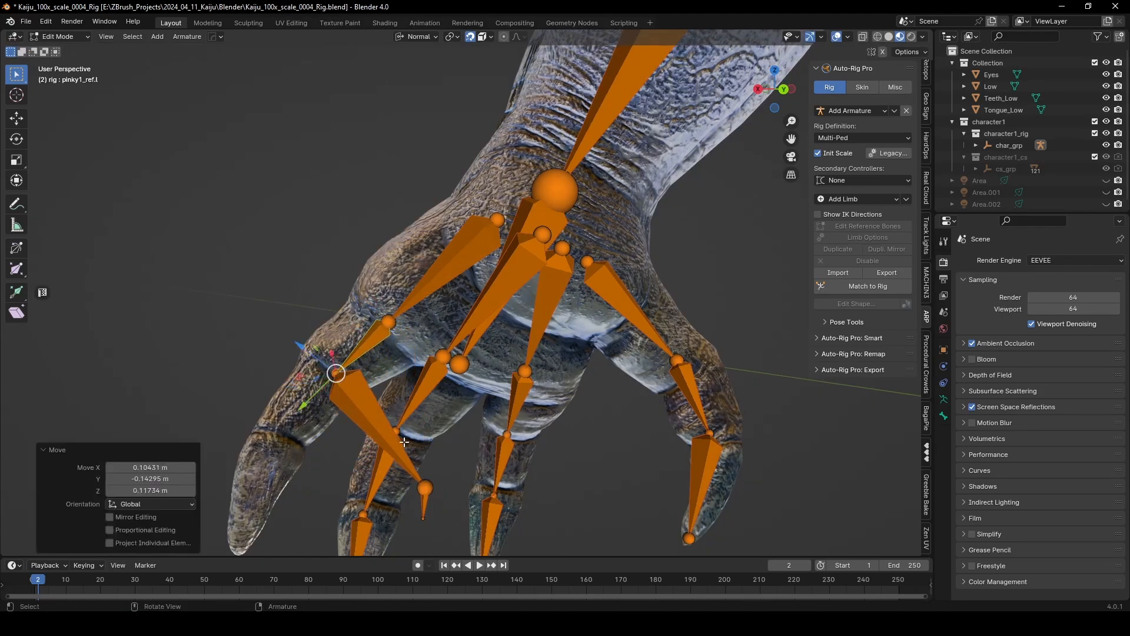
pyautogui.click(428, 485)
pyautogui.press('g')
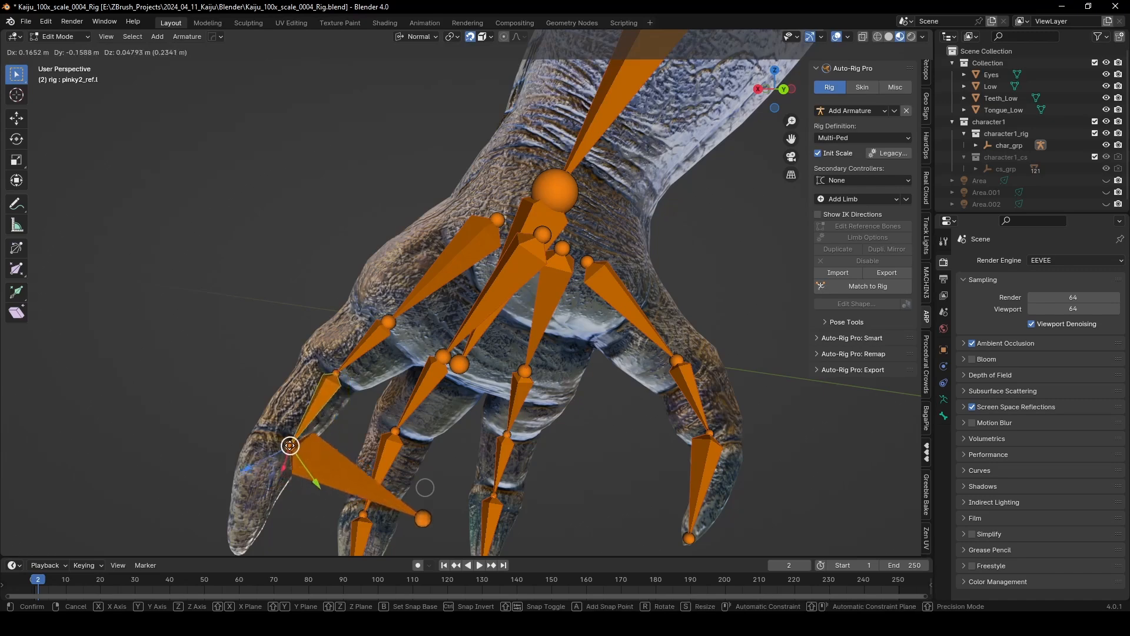
pyautogui.click(402, 531)
pyautogui.click(425, 519)
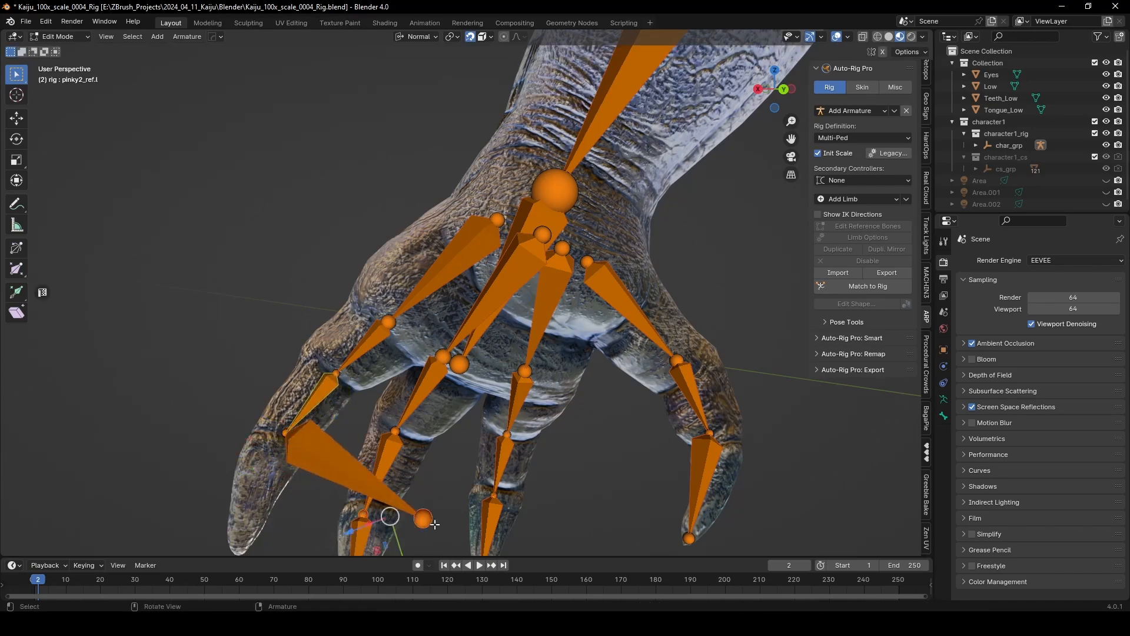
pyautogui.press('g')
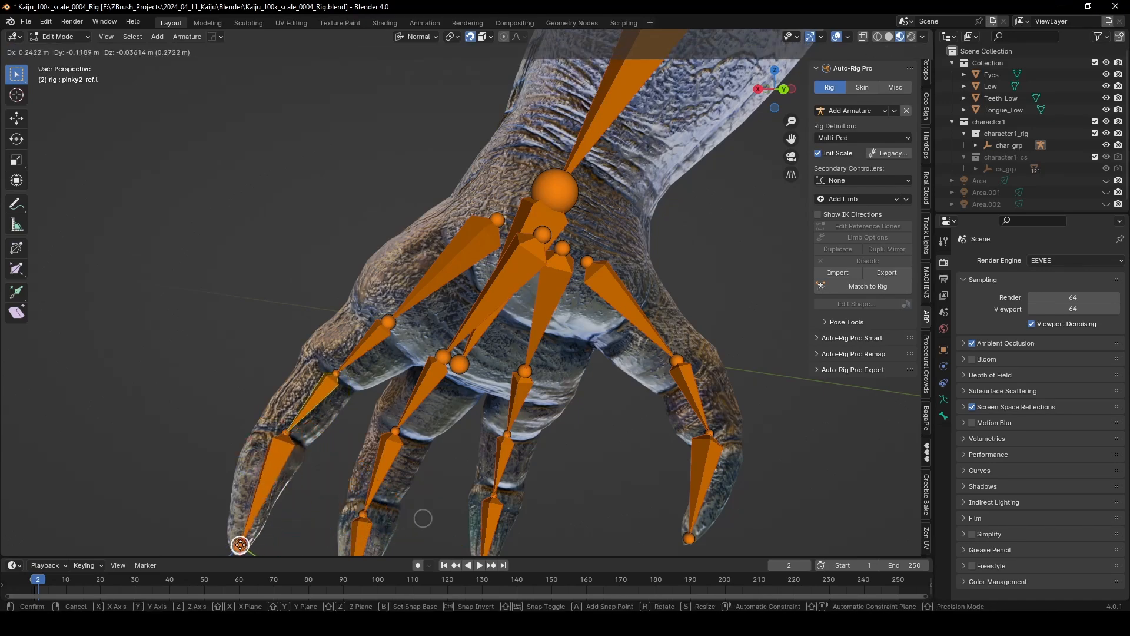
pyautogui.click(239, 542)
# Adjust the pinky base bone's root and knuckle joint to fit the finger as seen from the back of the hand
pyautogui.moveTo(240, 404); pyautogui.dragTo(403, 424, button='middle')
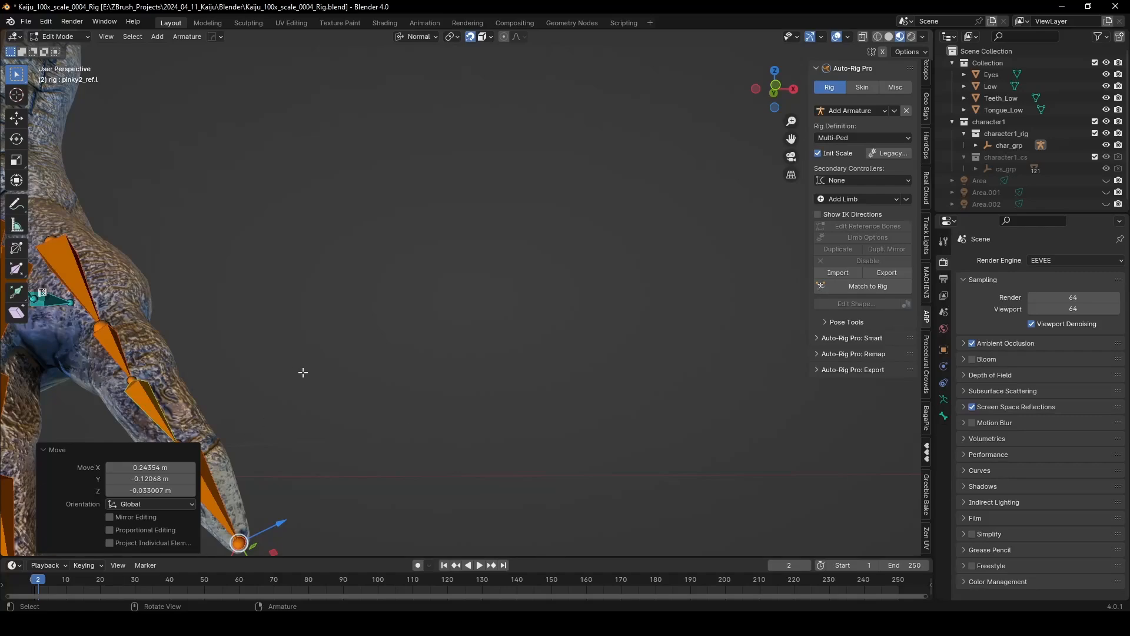
pyautogui.moveTo(303, 384); pyautogui.dragTo(275, 387, button='middle')
pyautogui.moveTo(394, 334); pyautogui.dragTo(495, 354, button='middle')
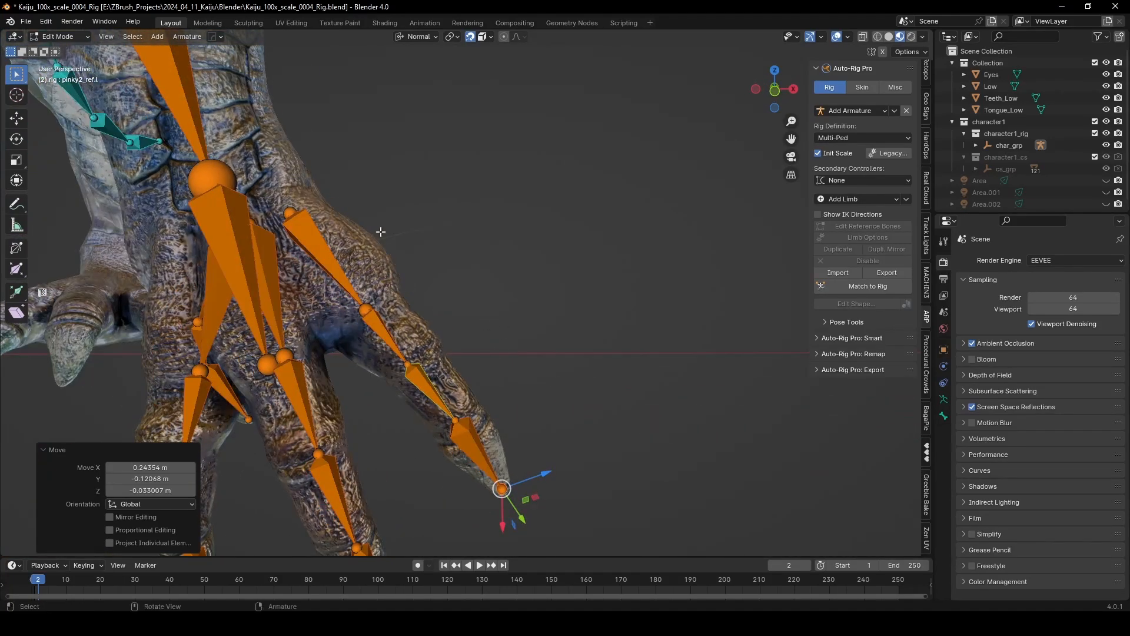
pyautogui.moveTo(381, 231); pyautogui.dragTo(359, 198, button='middle')
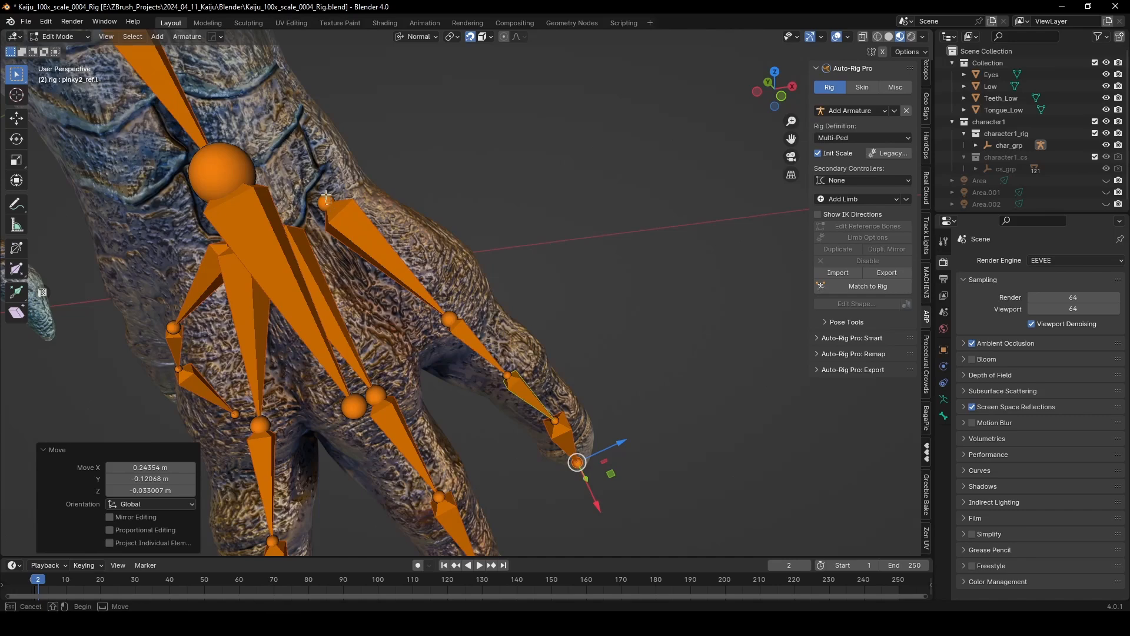
pyautogui.moveTo(326, 196); pyautogui.dragTo(337, 206)
pyautogui.press('g')
pyautogui.click(330, 200)
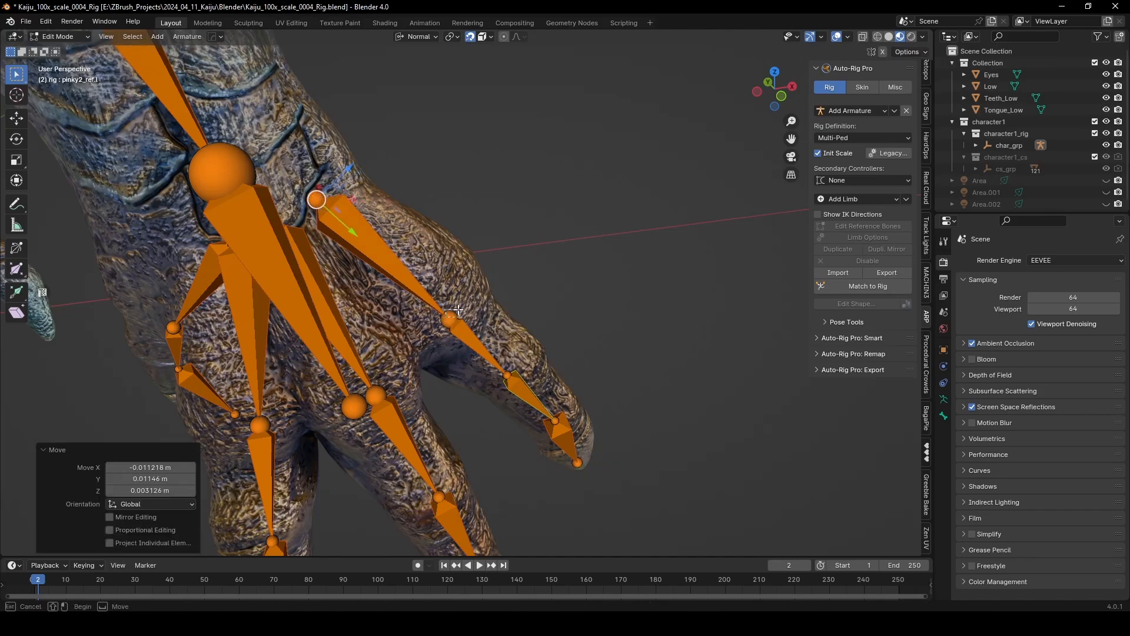
pyautogui.moveTo(459, 310); pyautogui.dragTo(452, 325)
pyautogui.press('g')
pyautogui.click(458, 314)
# Nudge the pinky joint just beyond the knuckle toward the middle of the finger
pyautogui.moveTo(458, 315); pyautogui.dragTo(420, 302, button='middle')
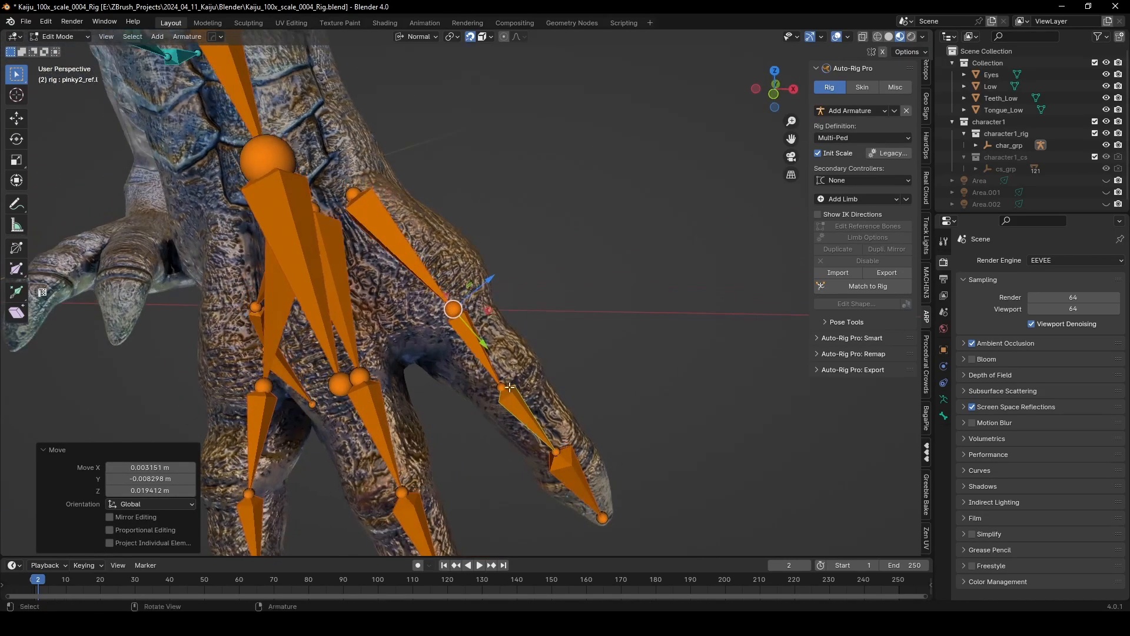
pyautogui.click(502, 384)
pyautogui.press('g')
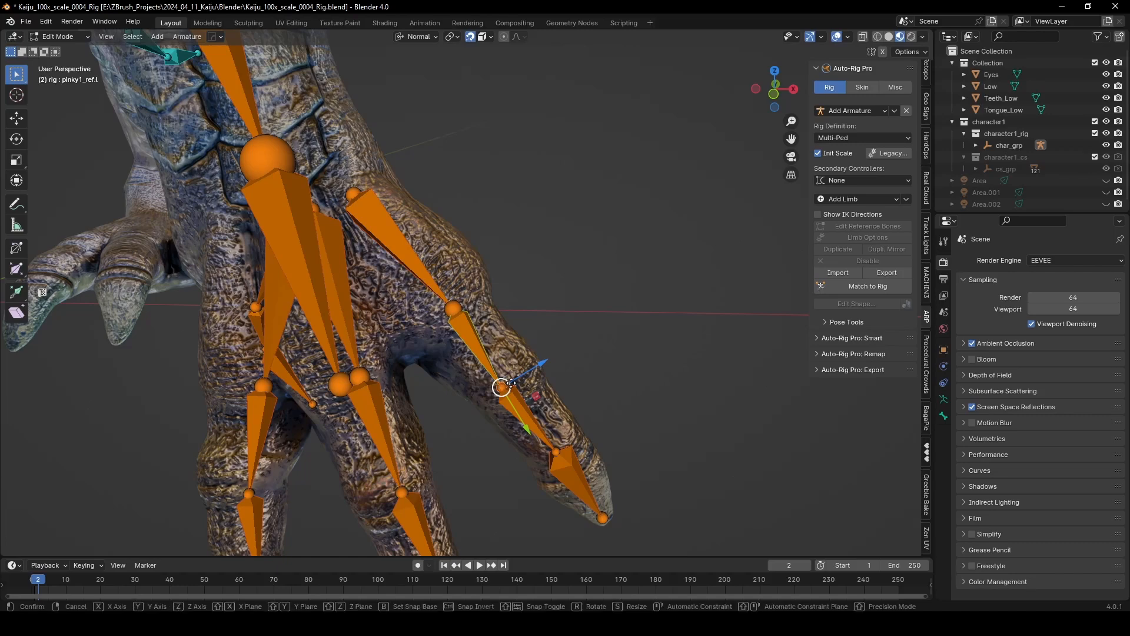
pyautogui.click(507, 385)
# Center the pinky's last joint inside the finger and fine-tune the bone end at the claw tip
pyautogui.moveTo(506, 385); pyautogui.dragTo(570, 428, button='middle')
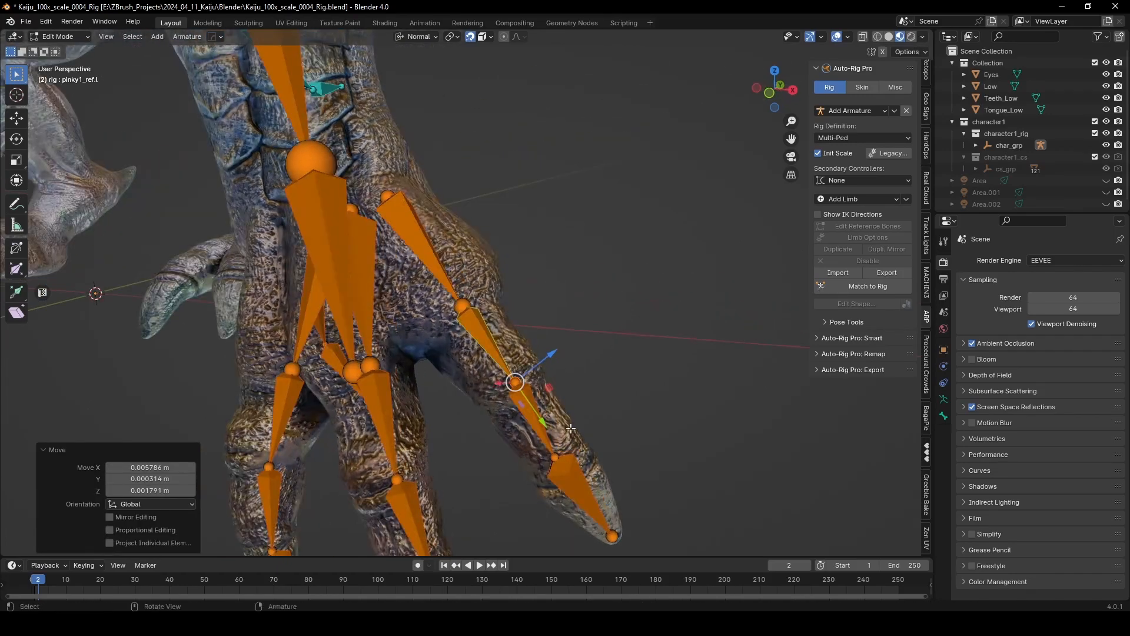
pyautogui.click(554, 455)
pyautogui.press('g')
pyautogui.click(569, 463)
pyautogui.moveTo(580, 478)
pyautogui.mouseDown(button='middle')
pyautogui.moveTo(585, 446)
pyautogui.moveTo(568, 461)
pyautogui.moveTo(593, 493)
pyautogui.mouseUp(button='middle')
pyautogui.press('g')
pyautogui.click(564, 458)
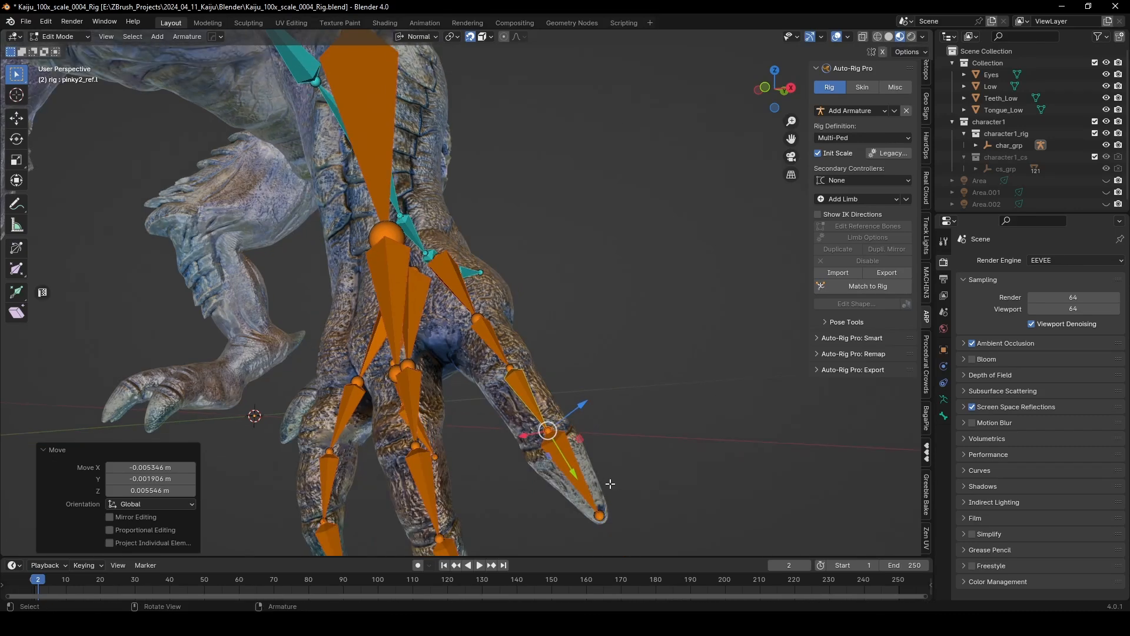
pyautogui.click(599, 513)
pyautogui.moveTo(602, 521)
pyautogui.mouseDown()
pyautogui.moveTo(621, 524)
pyautogui.moveTo(599, 518)
pyautogui.mouseUp()
pyautogui.scroll(-3, 431, 381)
# Shift the left wrist joint about 0.045 m toward the thumb side to align it with the forearm mesh
pyautogui.moveTo(431, 382); pyautogui.dragTo(563, 213, button='middle')
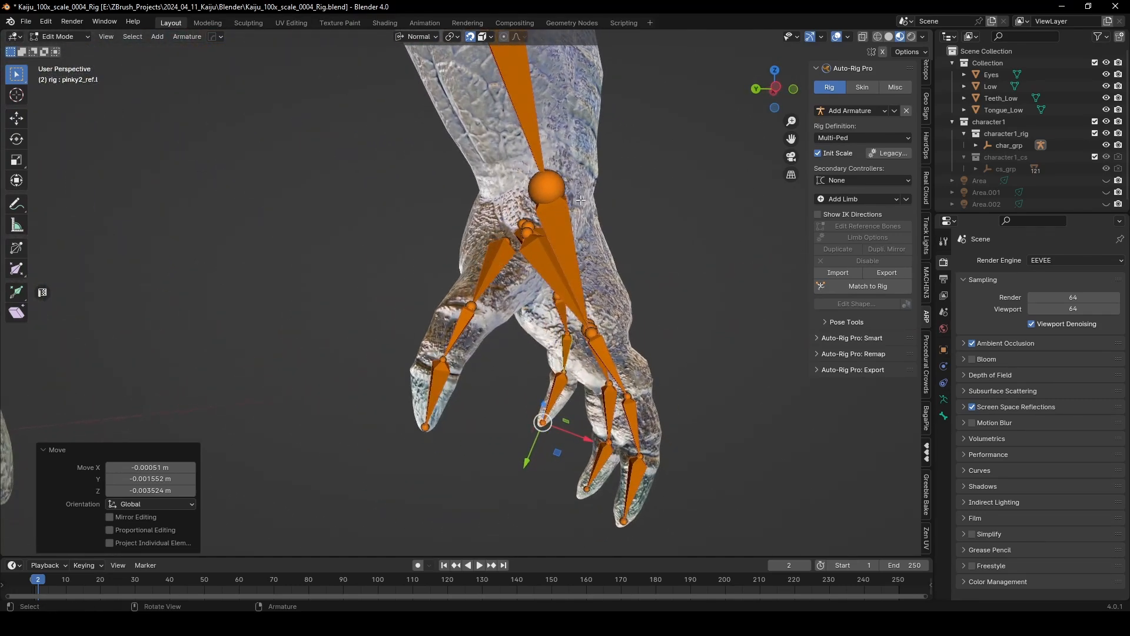
pyautogui.click(550, 183)
pyautogui.press('g')
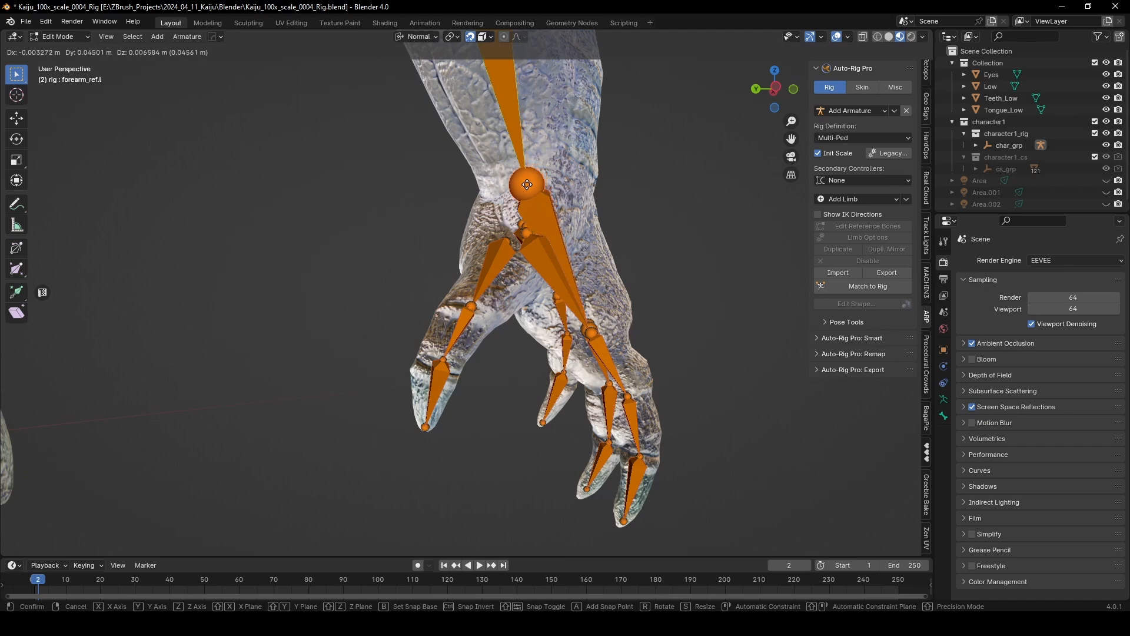
pyautogui.click(527, 185)
# Pull the end of the left hand bone back toward the palm and slightly readjust the wrist joint
pyautogui.moveTo(527, 185); pyautogui.dragTo(615, 289, button='middle')
pyautogui.click(616, 289)
pyautogui.press('g')
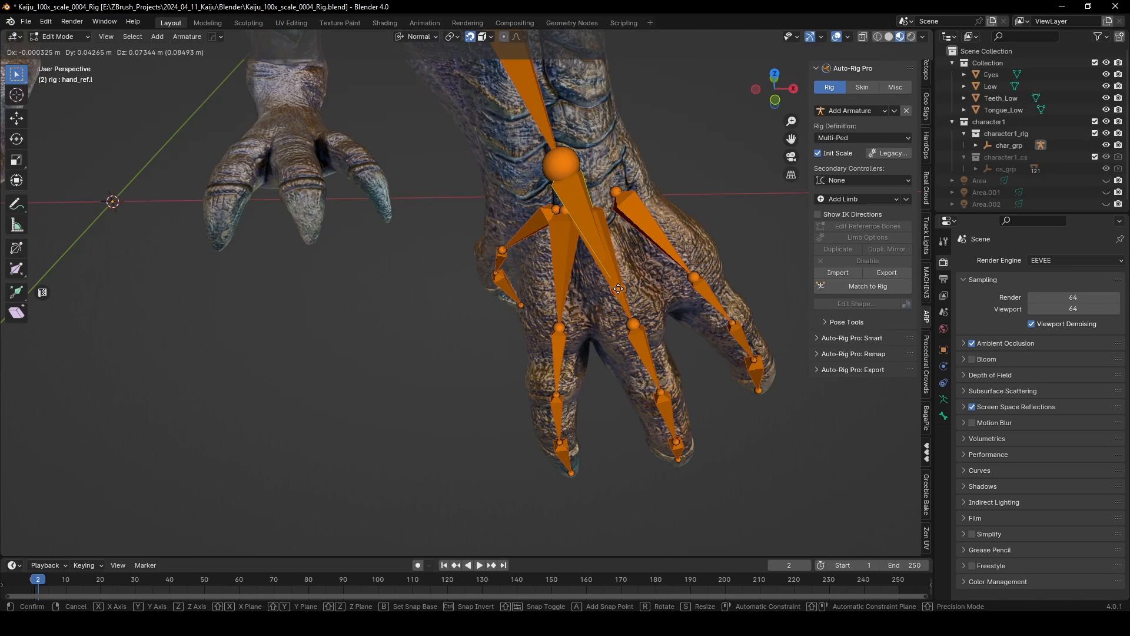
pyautogui.click(618, 289)
pyautogui.click(565, 172)
pyautogui.press('g')
pyautogui.click(570, 171)
# Examine how the left arm and finger bones fit the mesh from the front and at an angle
pyautogui.moveTo(572, 179); pyautogui.dragTo(609, 204, button='middle')
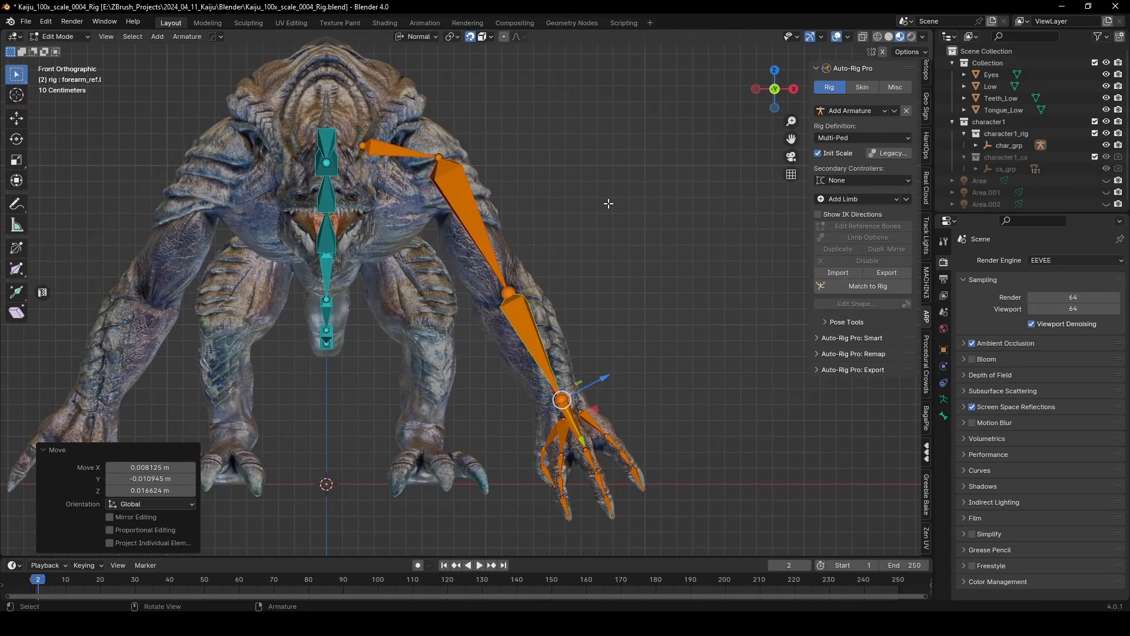
pyautogui.scroll(1, 648, 451)
pyautogui.moveTo(647, 346); pyautogui.dragTo(674, 412, button='middle')
pyautogui.scroll(4, 550, 259)
pyautogui.click(575, 351)
pyautogui.scroll(-4, 606, 314)
pyautogui.moveTo(518, 285)
pyautogui.mouseDown(button='middle')
pyautogui.moveTo(478, 298)
pyautogui.moveTo(539, 258)
pyautogui.moveTo(510, 280)
pyautogui.mouseUp(button='middle')
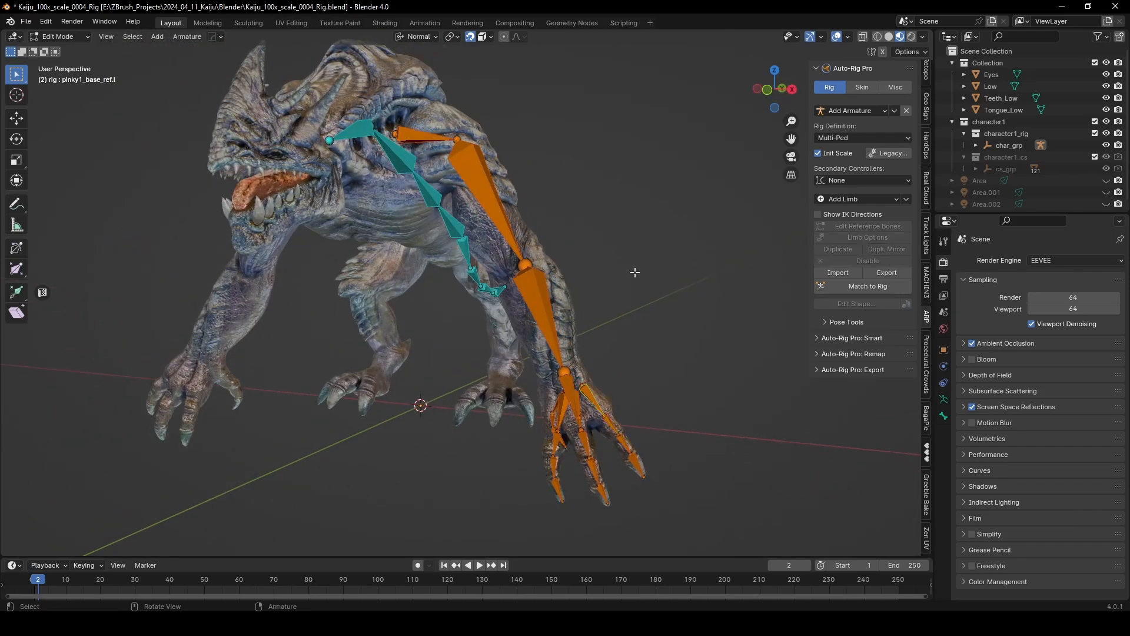
# Save the file and generate the control rig from the reference bones with Match to Rig
pyautogui.hotkey('ctrl', 's')
pyautogui.click(715, 274)
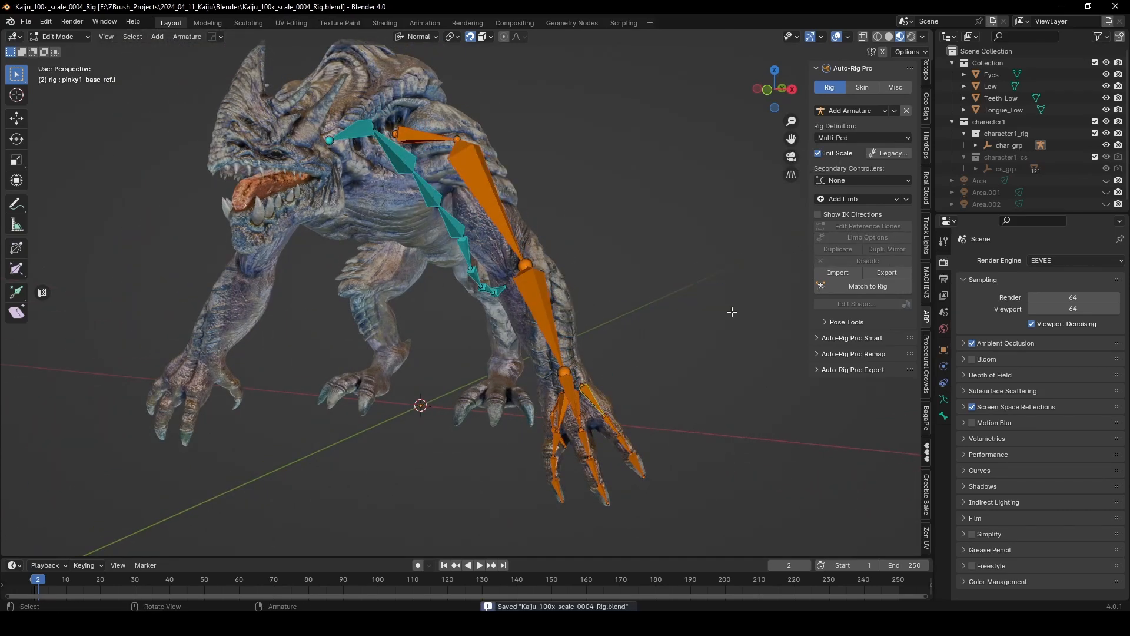
pyautogui.click(878, 286)
# Try rotating and moving the left hand IK control to test the arm
pyautogui.moveTo(726, 380); pyautogui.dragTo(556, 447, button='middle')
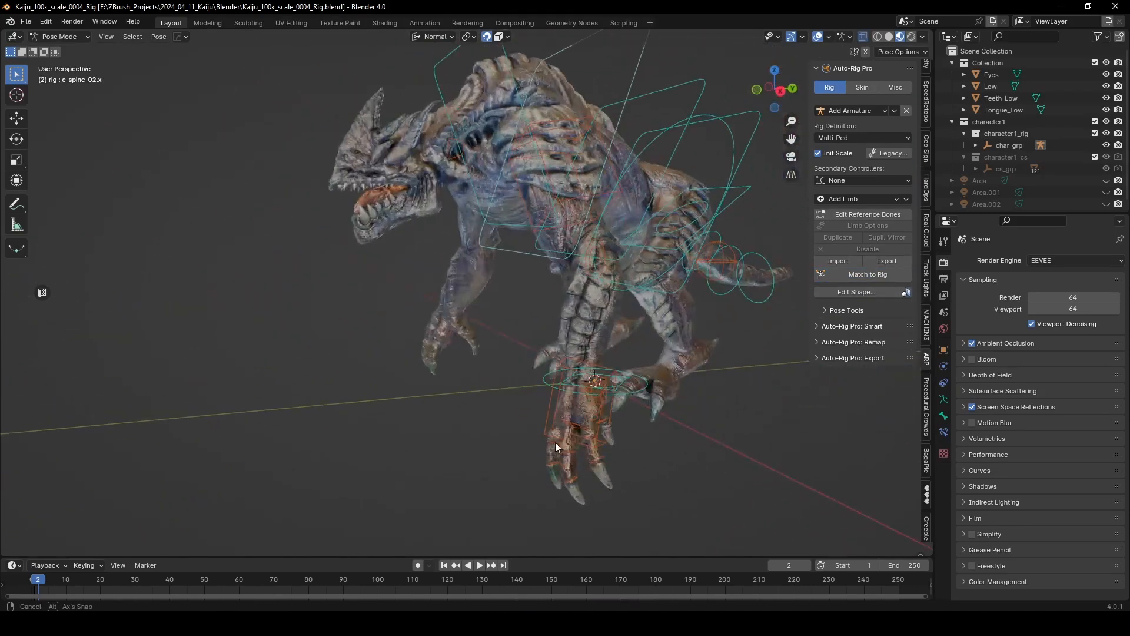
pyautogui.click(575, 361)
pyautogui.press('r')
pyautogui.press('r')
pyautogui.rightClick(610, 367)
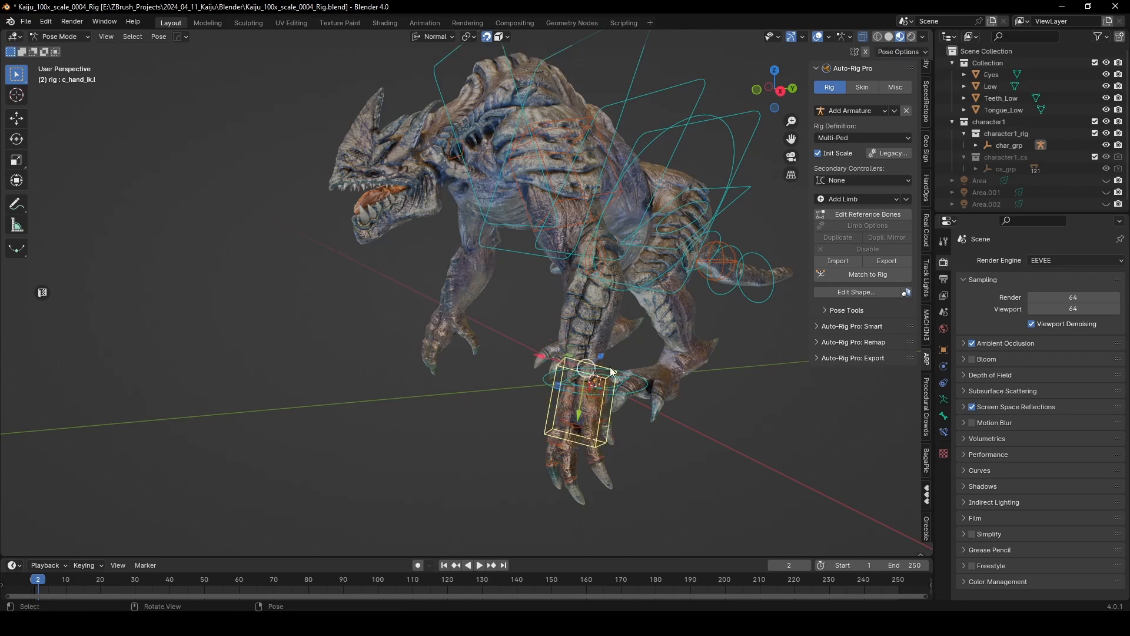
pyautogui.press('g')
pyautogui.rightClick(546, 305)
# Try moving the left hand IK control in wireframe shading from the right side view
pyautogui.press('z')
pyautogui.click(487, 295)
pyautogui.moveTo(494, 300)
pyautogui.mouseDown(button='middle')
pyautogui.moveTo(612, 377)
pyautogui.moveTo(562, 377)
pyautogui.mouseUp(button='middle')
pyautogui.press('g')
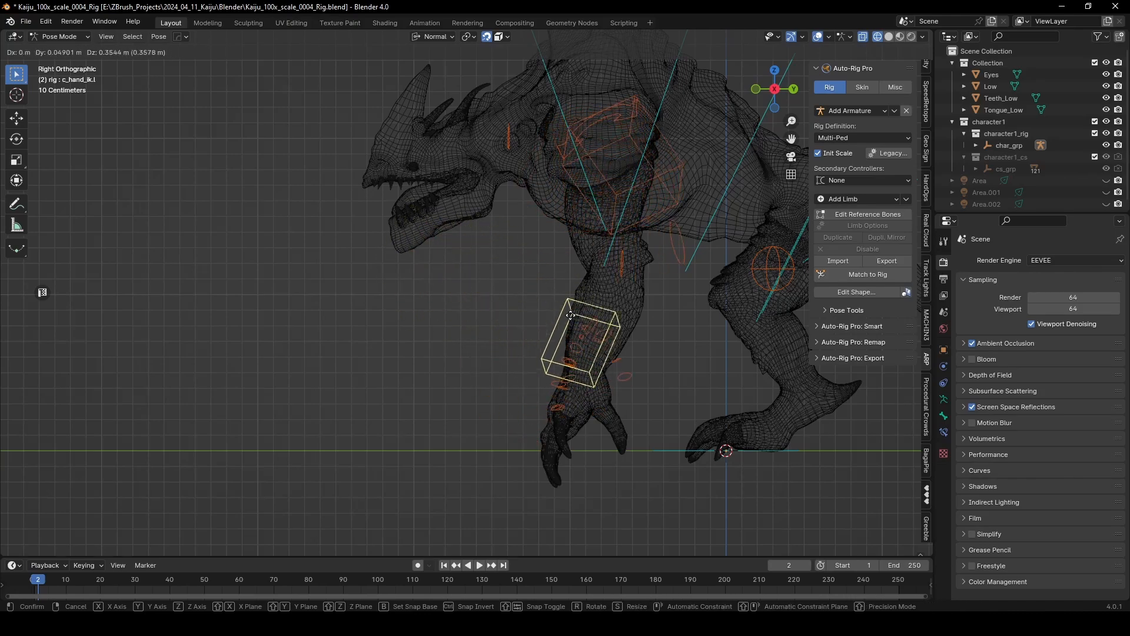
pyautogui.rightClick(508, 315)
# Try moving the left arm's pole control to test the elbow direction
pyautogui.moveTo(465, 286); pyautogui.dragTo(667, 290, button='middle')
pyautogui.click(666, 286)
pyautogui.press('g')
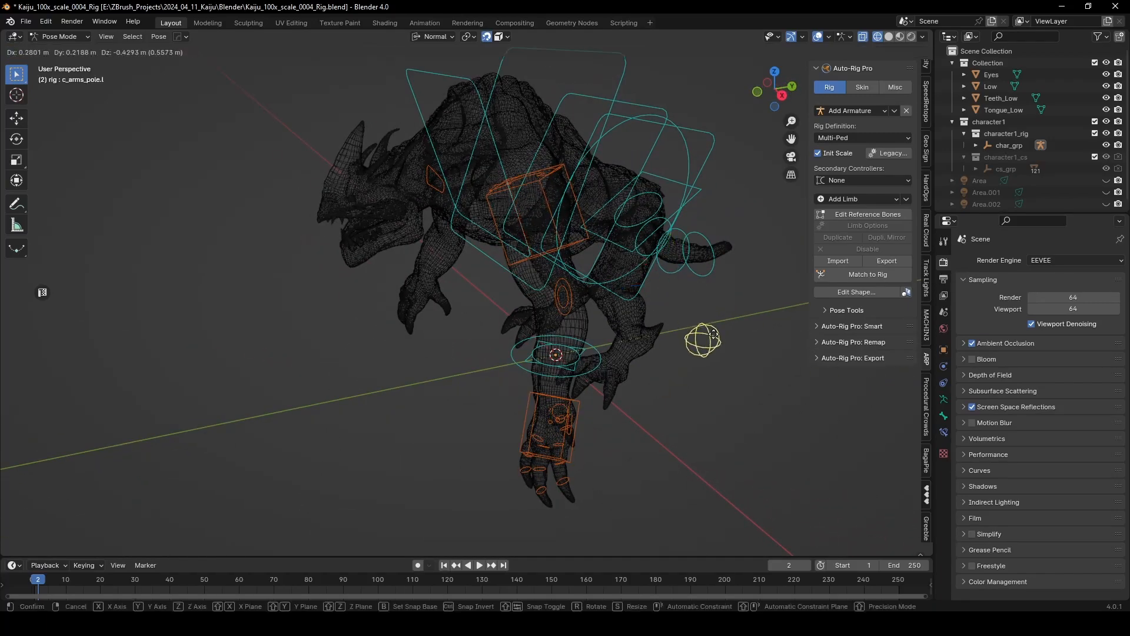
pyautogui.click(657, 338)
pyautogui.moveTo(657, 338); pyautogui.dragTo(607, 275, button='middle')
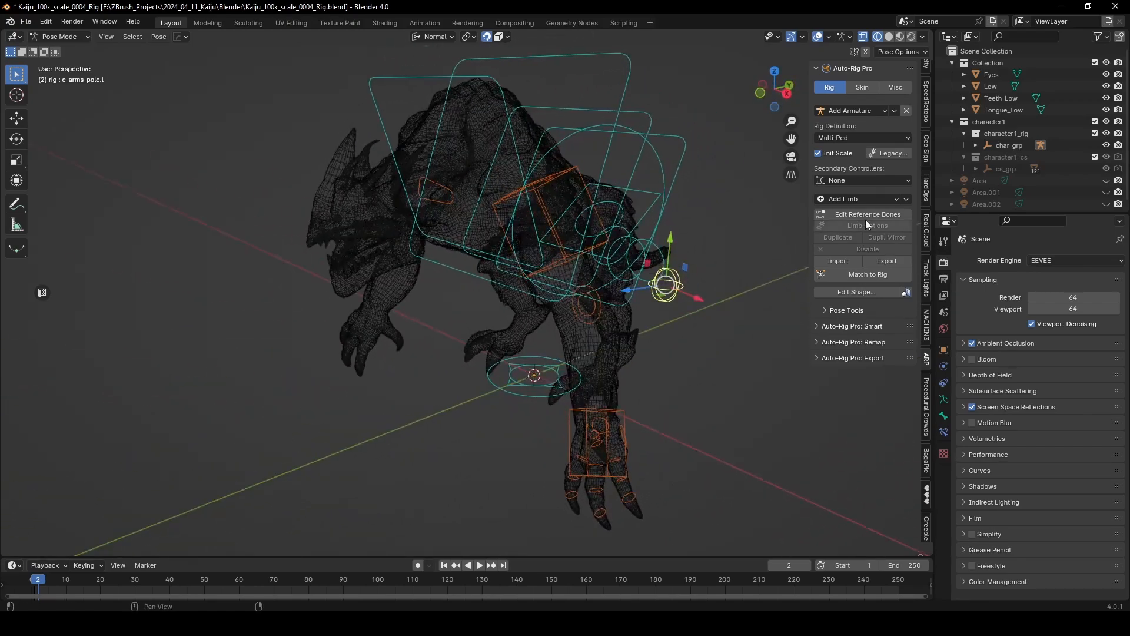
# Return to editing the reference bones in the right side view with textured shading
pyautogui.click(866, 213)
pyautogui.press('KP_3')
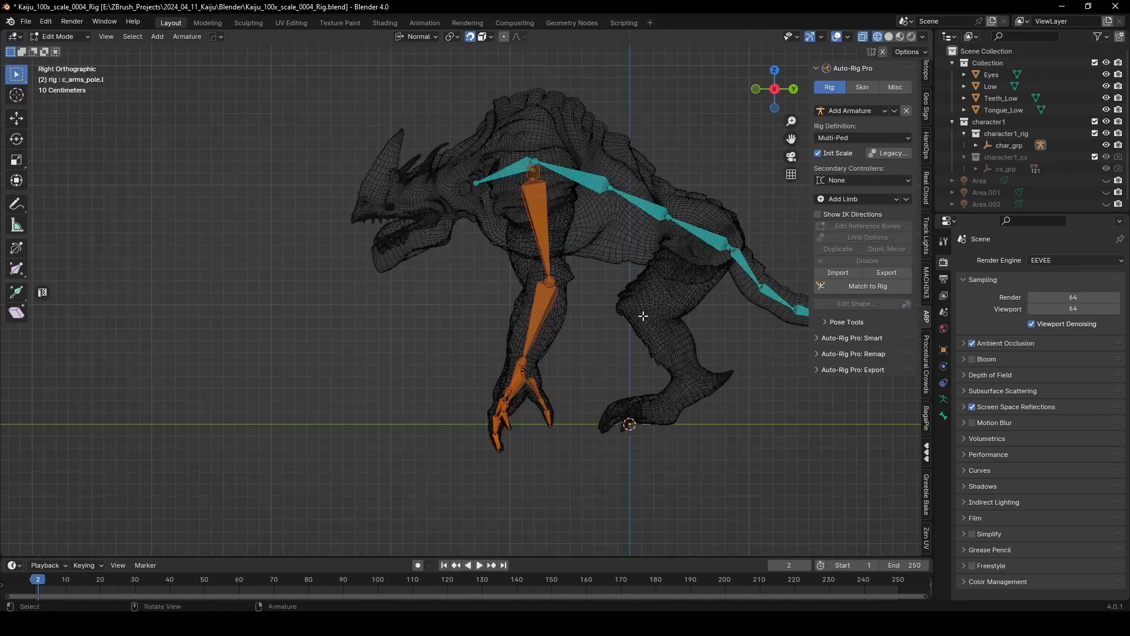
pyautogui.scroll(3, 643, 316)
pyautogui.press('z')
pyautogui.click(580, 274)
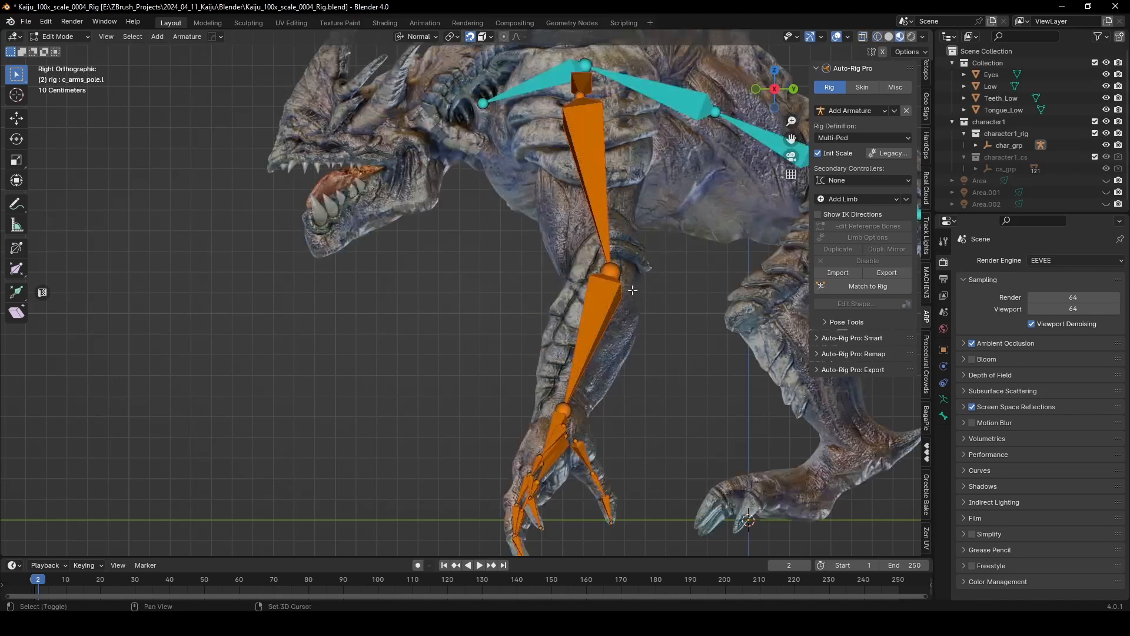
# Move the left elbow joint about 0.037 m backward along its normal X axis
pyautogui.keyDown('shift'); pyautogui.moveTo(612, 270); pyautogui.dragTo(574, 305, button='middle'); pyautogui.keyUp('shift')
pyautogui.press('g')
pyautogui.rightClick(580, 305)
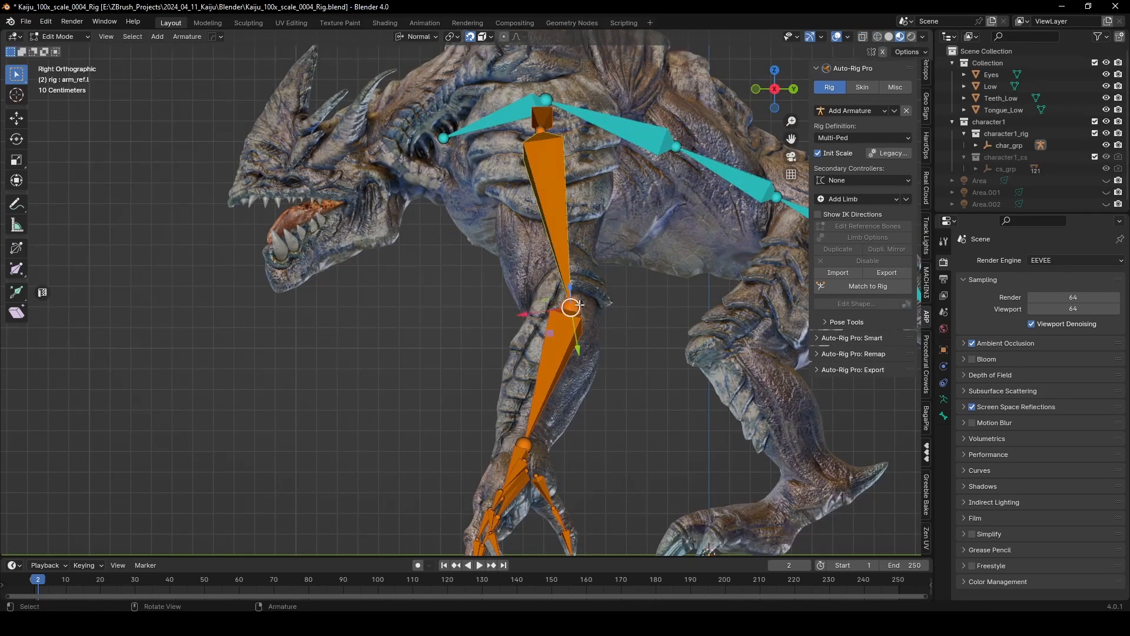
pyautogui.press('g')
pyautogui.press('x')
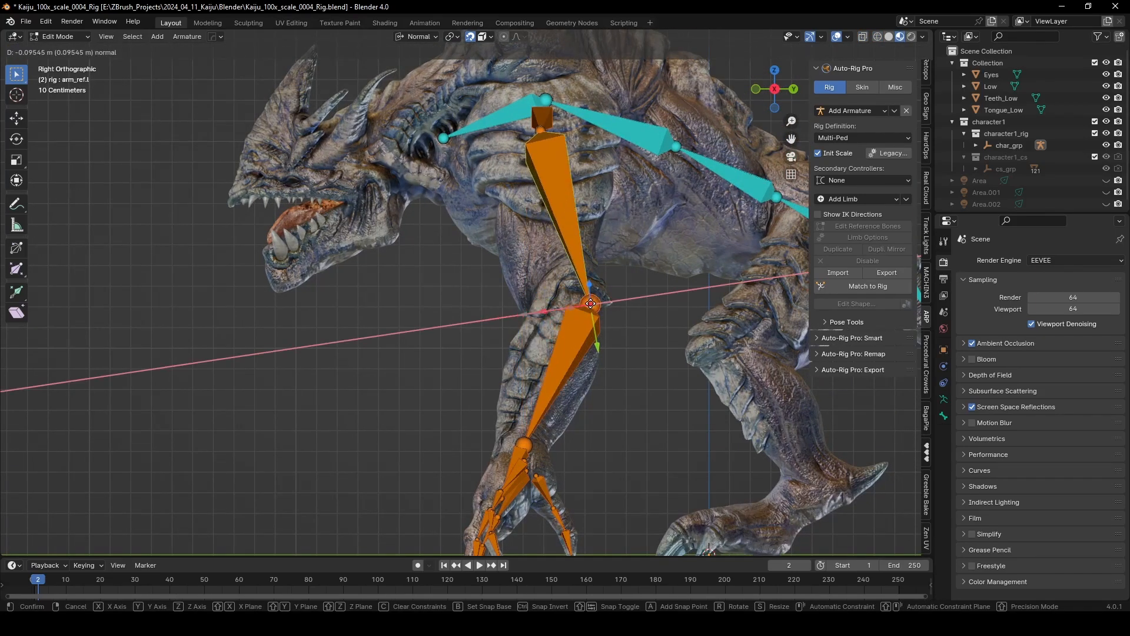
pyautogui.click(578, 305)
pyautogui.moveTo(578, 305); pyautogui.dragTo(576, 331, button='middle')
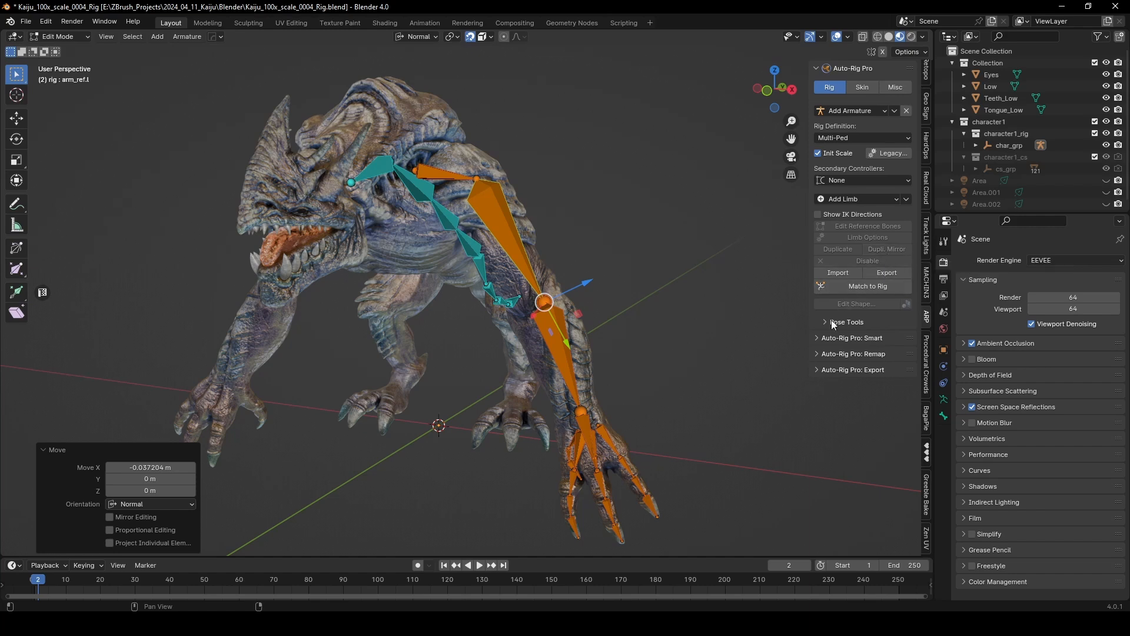
pyautogui.click(822, 341)
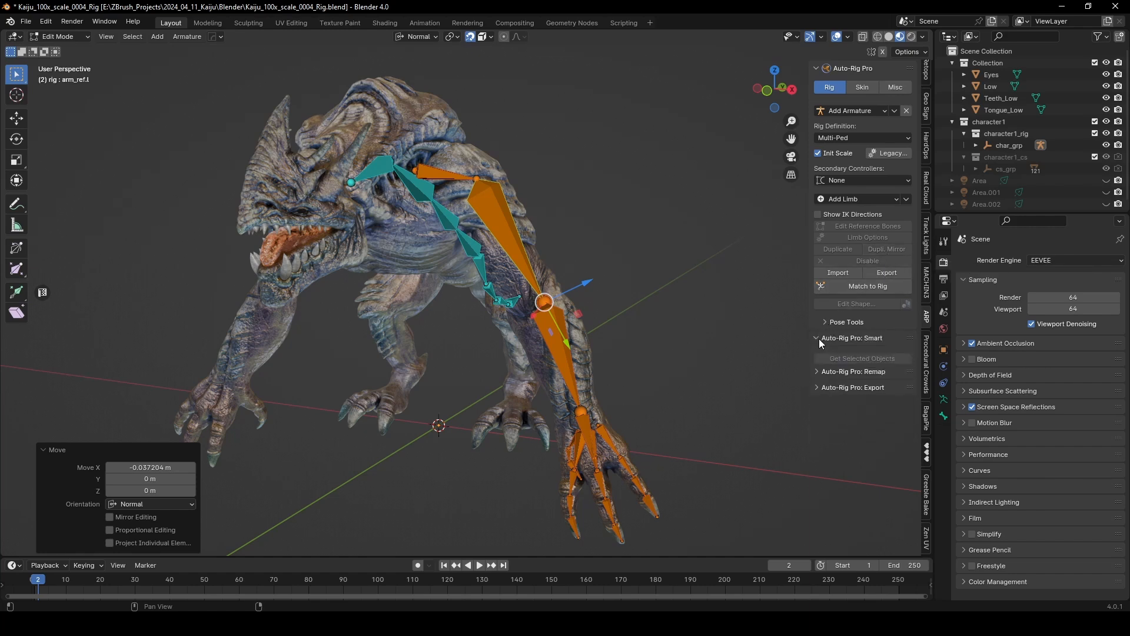
pyautogui.click(822, 339)
pyautogui.click(825, 359)
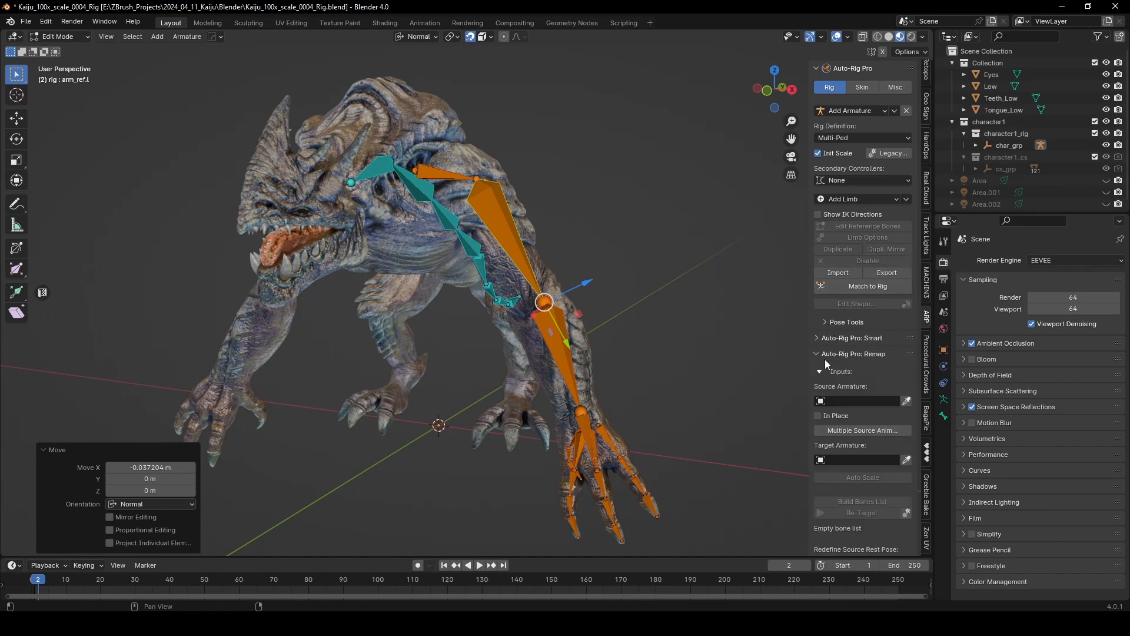
pyautogui.click(825, 359)
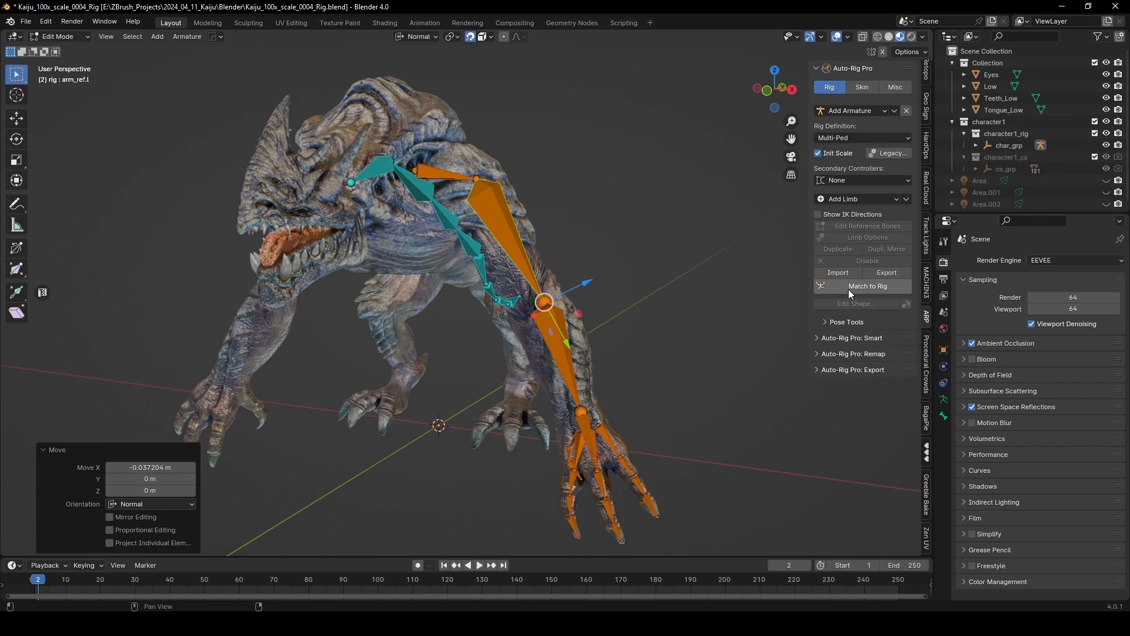
# Duplicate the left arm limb as a mirrored copy on the kaiju's right side
pyautogui.click(623, 297)
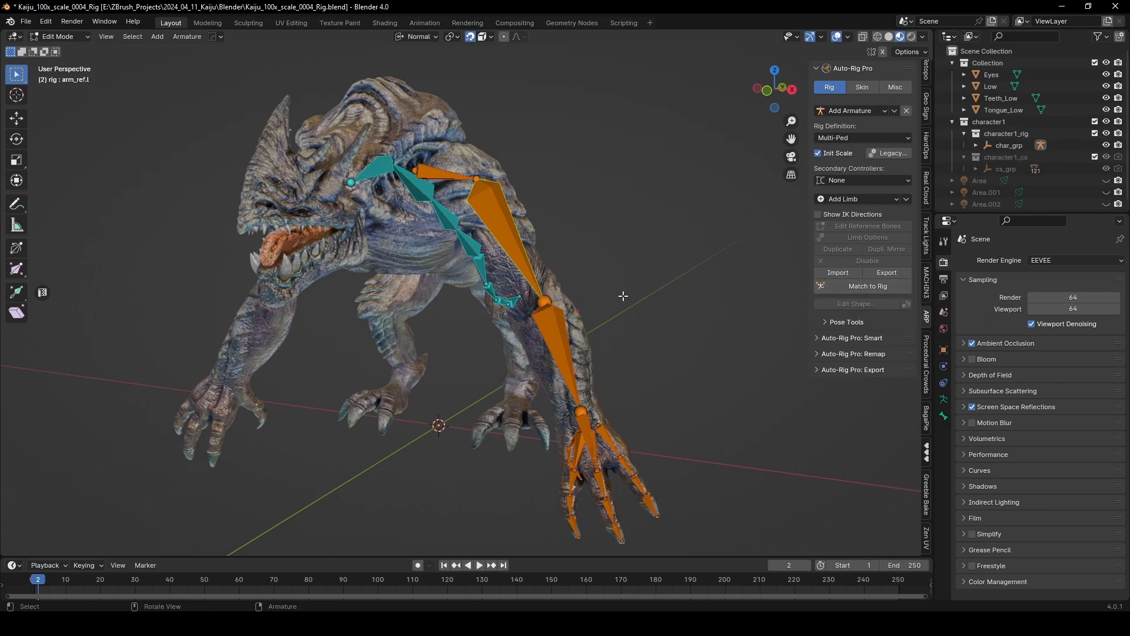
pyautogui.click(481, 192)
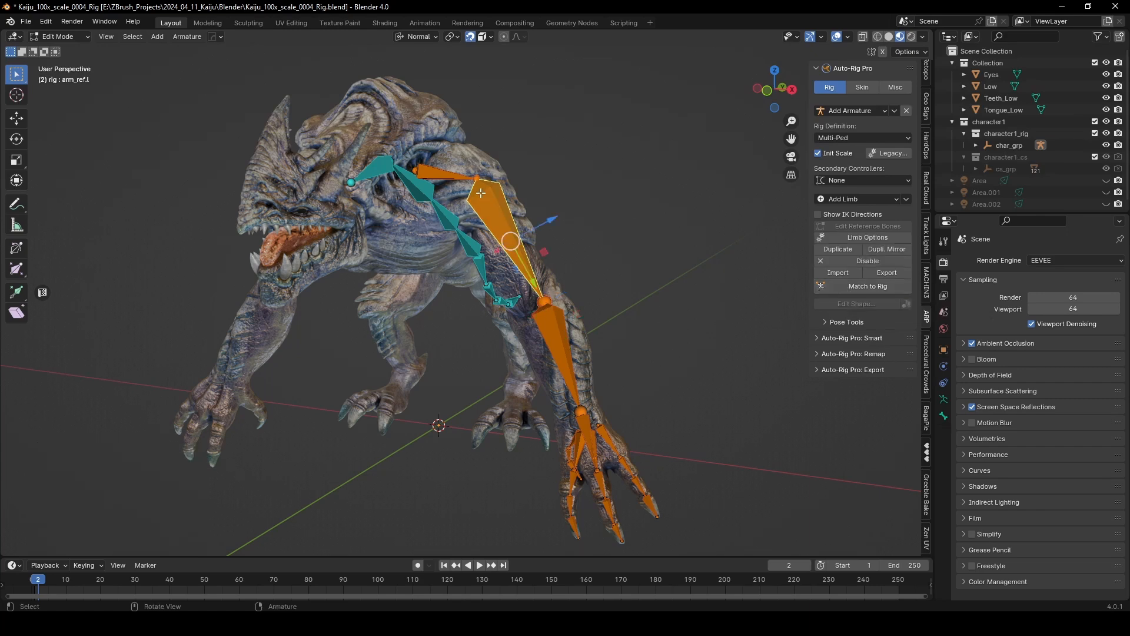
pyautogui.click(879, 249)
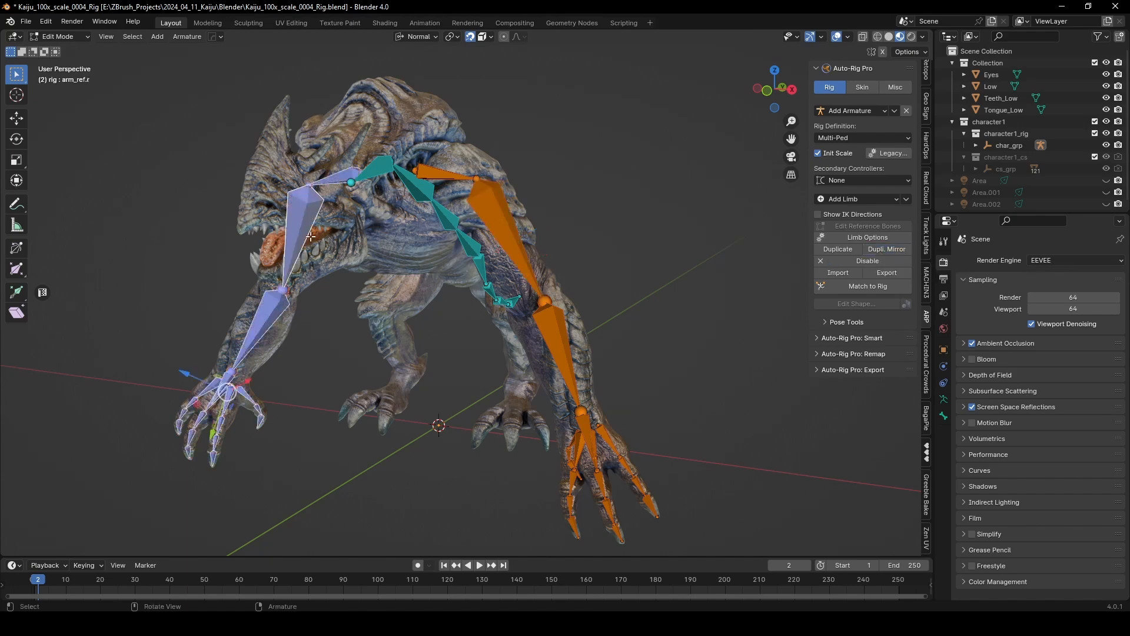
pyautogui.moveTo(292, 223); pyautogui.dragTo(389, 267, button='middle')
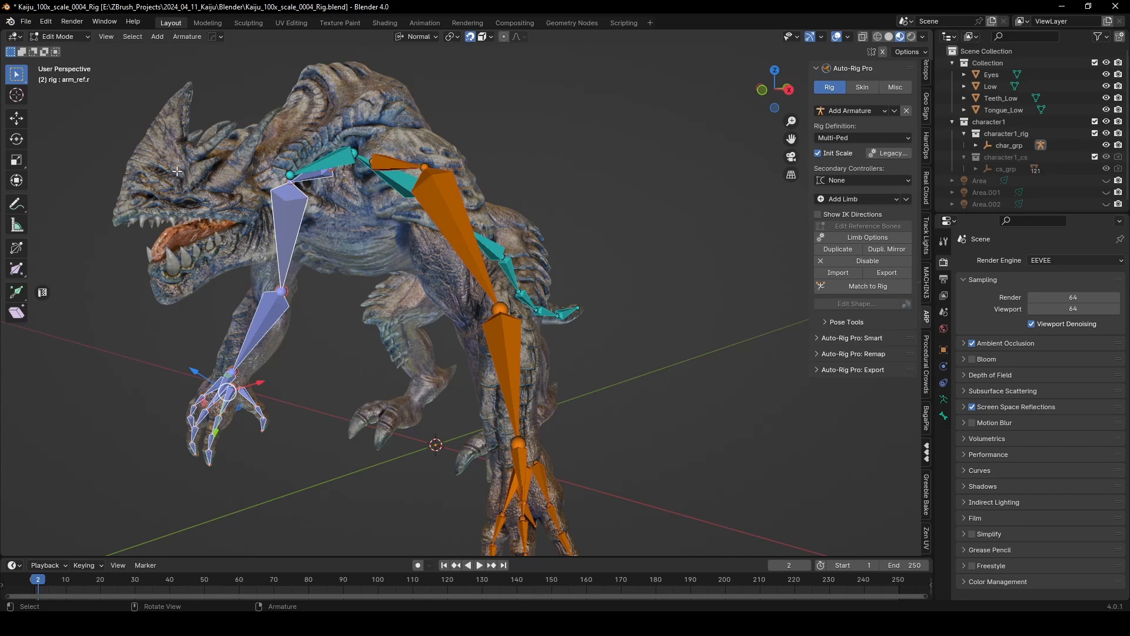
# Enable X-axis mirror editing for the armature and try moving the left forearm bone
pyautogui.click(508, 347)
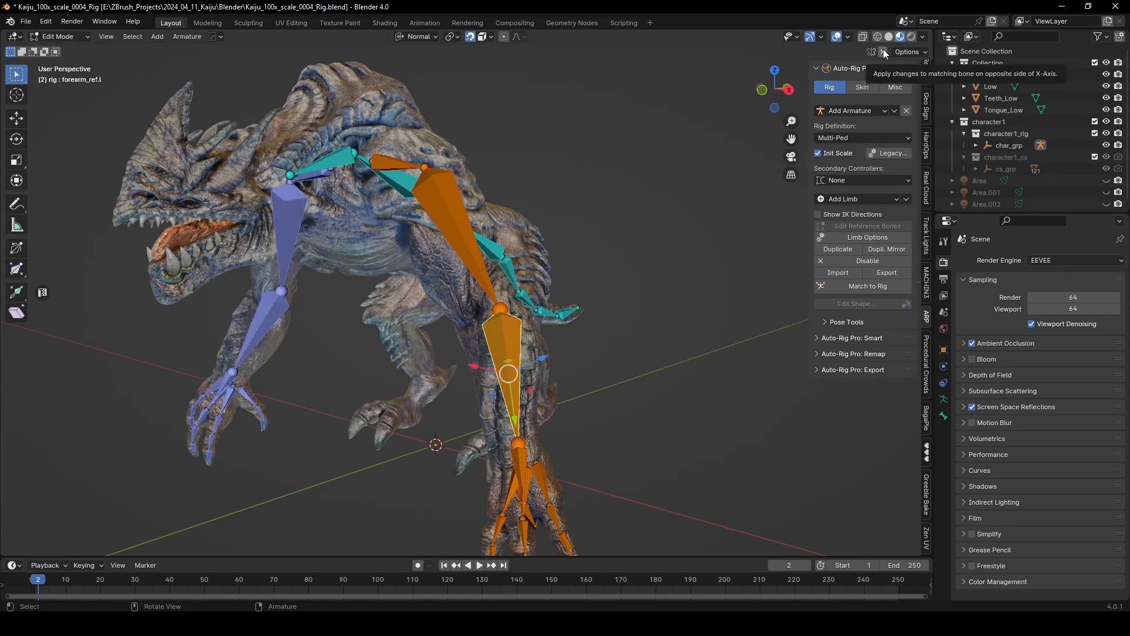
pyautogui.press('g')
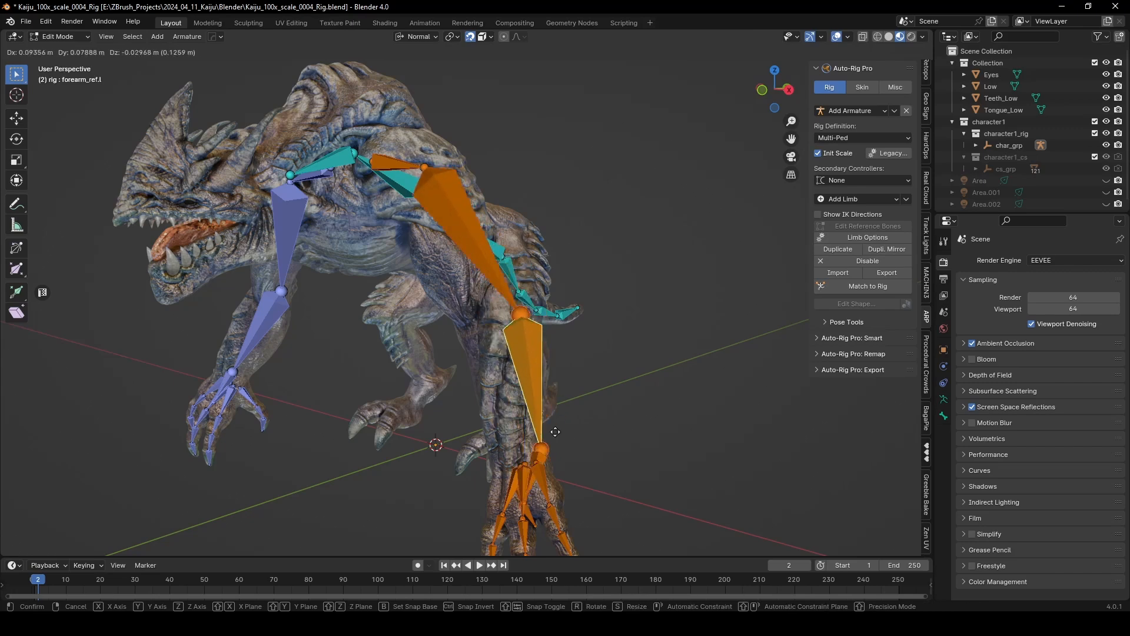
pyautogui.rightClick(605, 362)
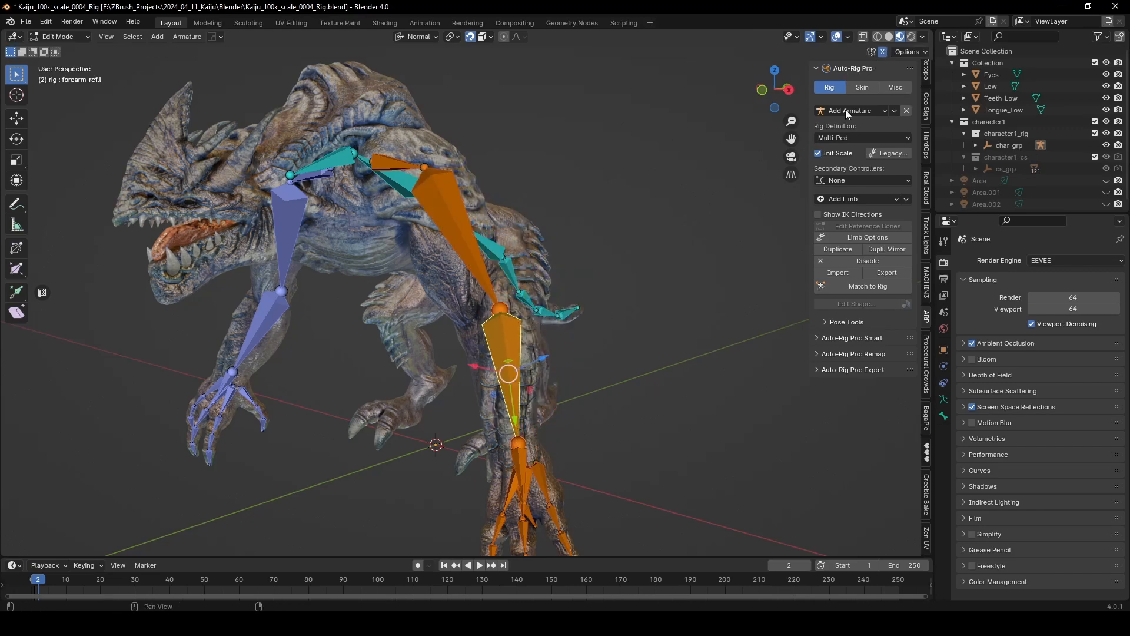
pyautogui.press('g')
pyautogui.rightClick(641, 372)
# Return to the right side view and save the file Kaiju_100x_scale_0004_Rig.blend
pyautogui.moveTo(641, 372); pyautogui.dragTo(539, 310, button='middle')
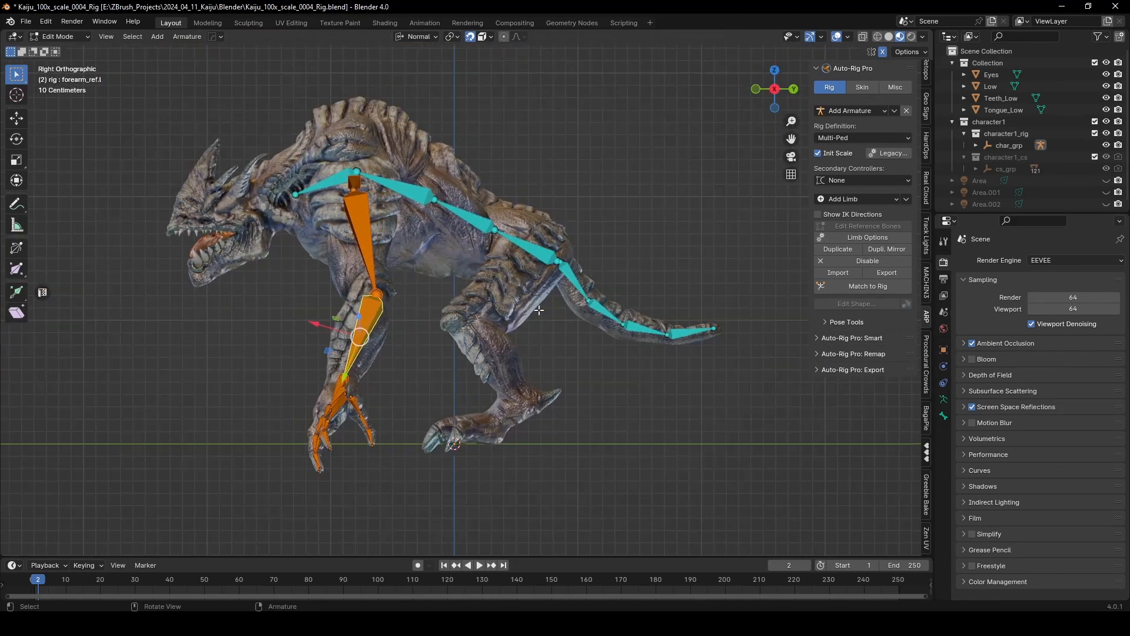
pyautogui.click(604, 227)
pyautogui.hotkey('ctrl', 's')
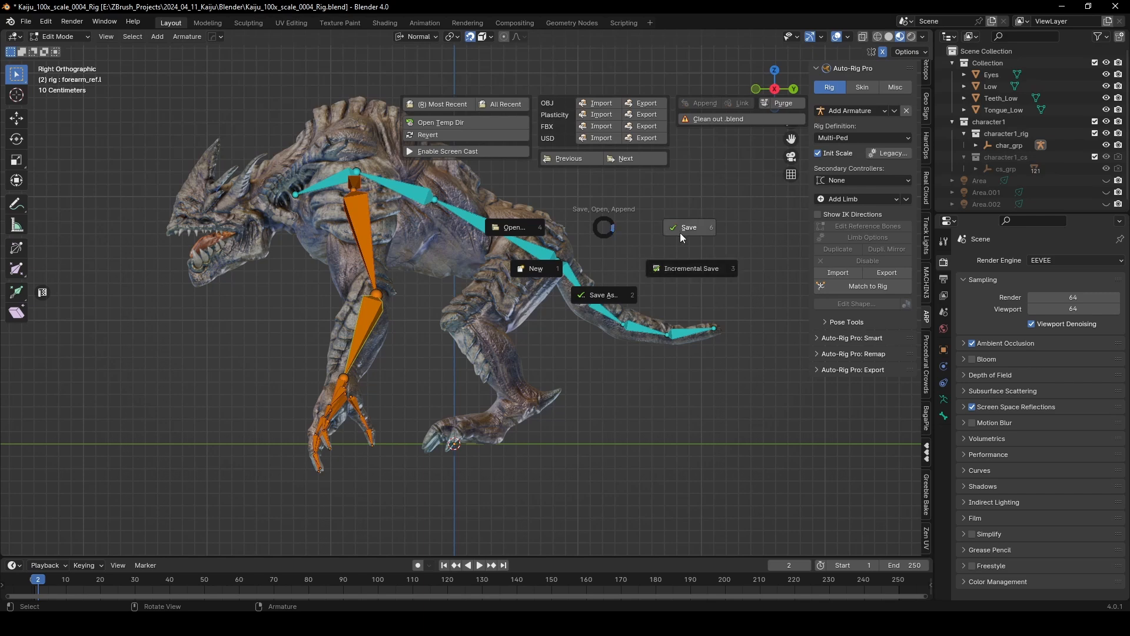
pyautogui.click(658, 249)
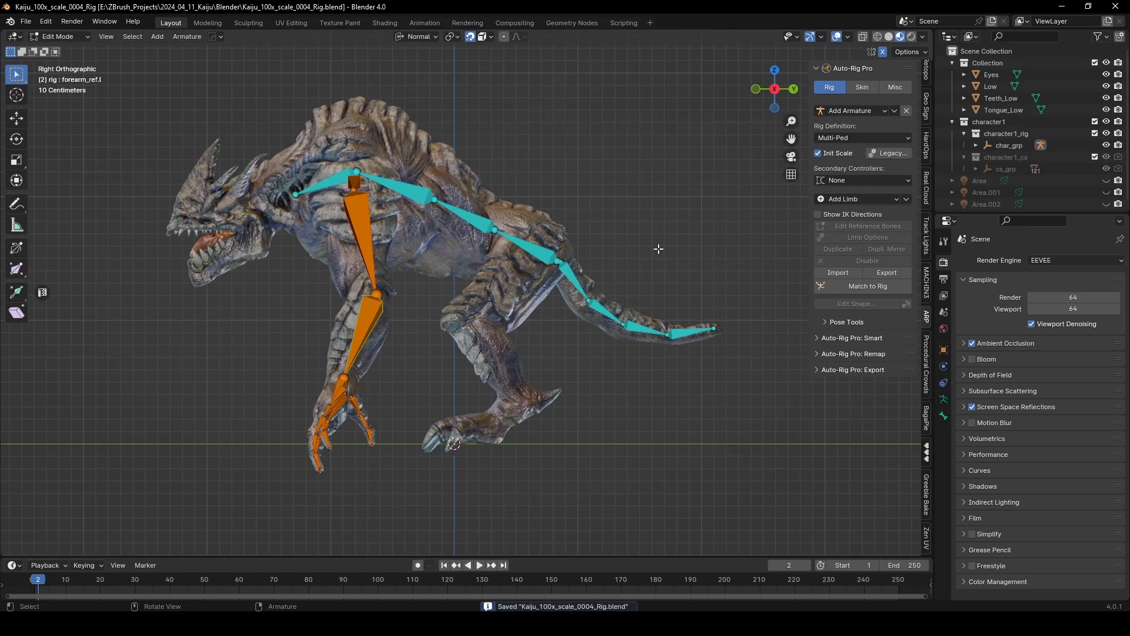
# Add a left leg limb to the Auto-Rig Pro armature
pyautogui.scroll(2, 590, 282)
pyautogui.keyDown('shift'); pyautogui.moveTo(534, 285); pyautogui.dragTo(583, 241, button='middle'); pyautogui.keyUp('shift')
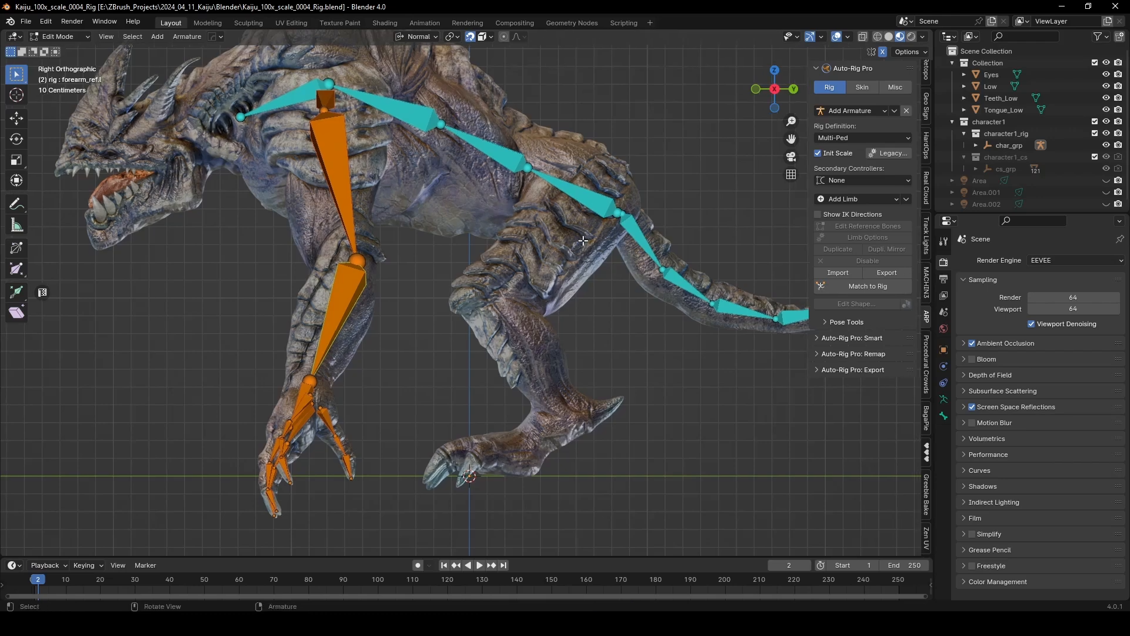
pyautogui.click(847, 199)
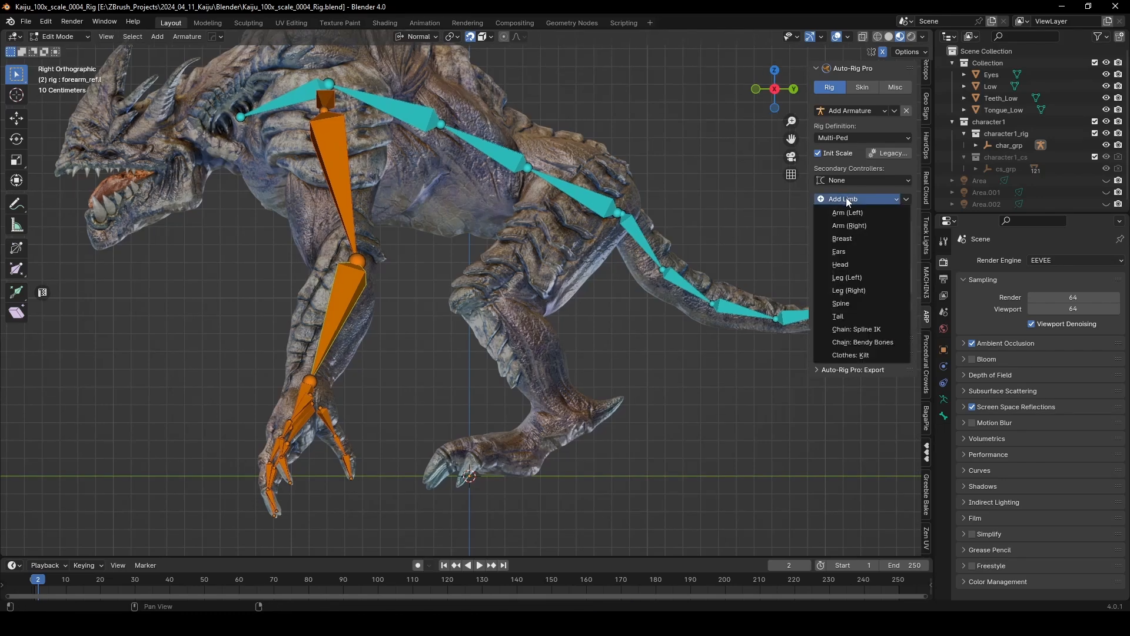
pyautogui.click(869, 278)
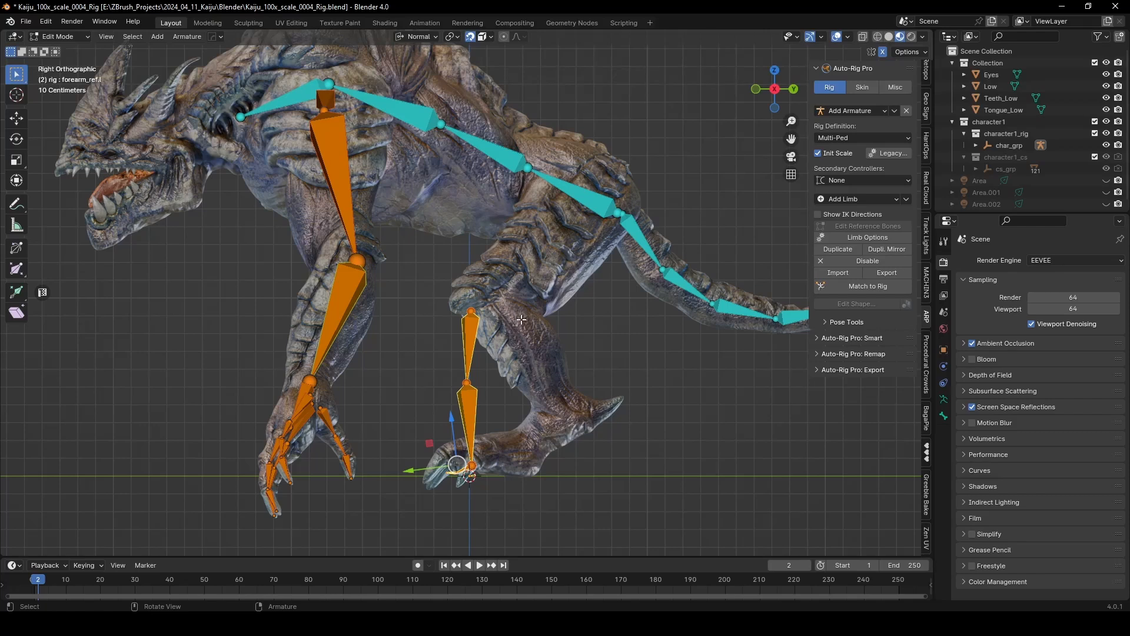
# Scale the new left leg bones up by about 2.16 and move them over the kaiju's hind leg
pyautogui.press('g')
pyautogui.click(553, 310)
pyautogui.press('s')
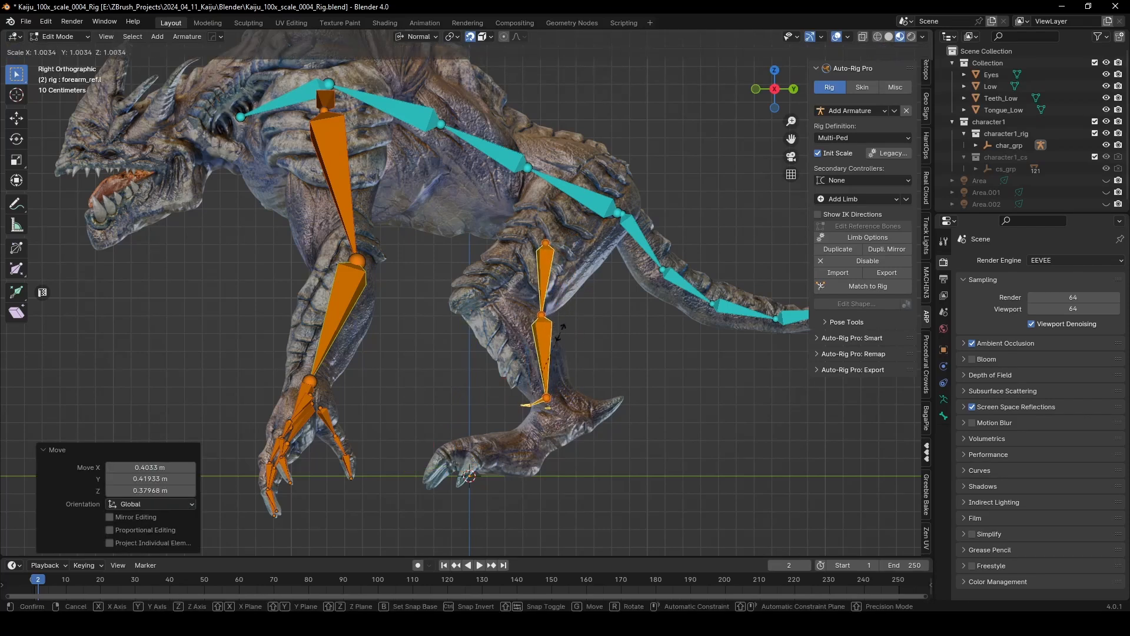
pyautogui.click(622, 257)
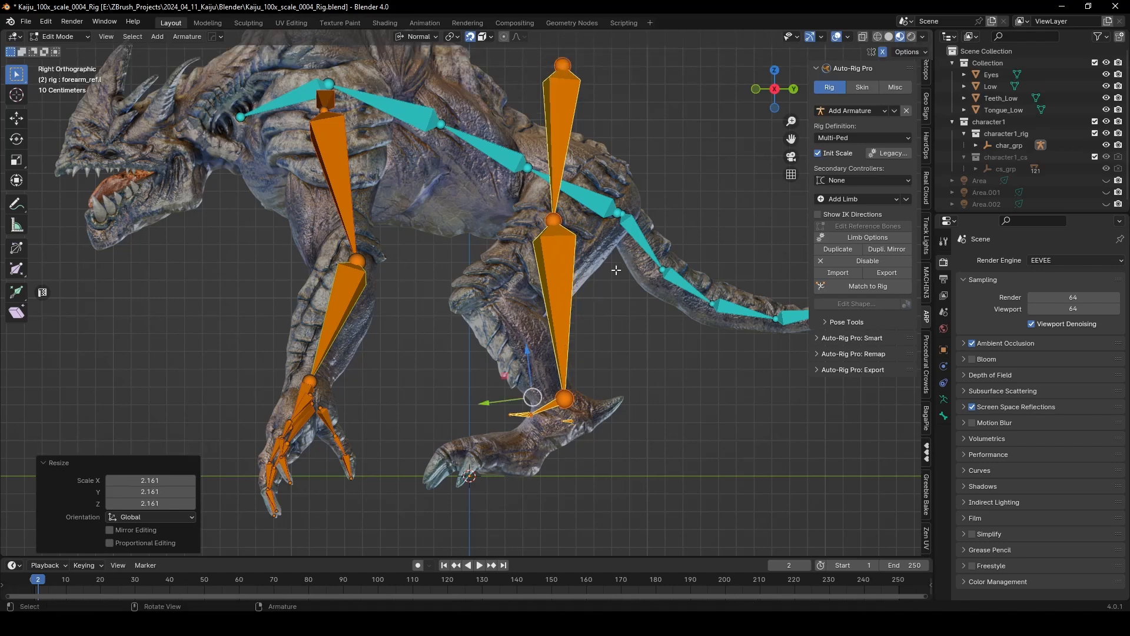
pyautogui.press('g')
pyautogui.click(572, 338)
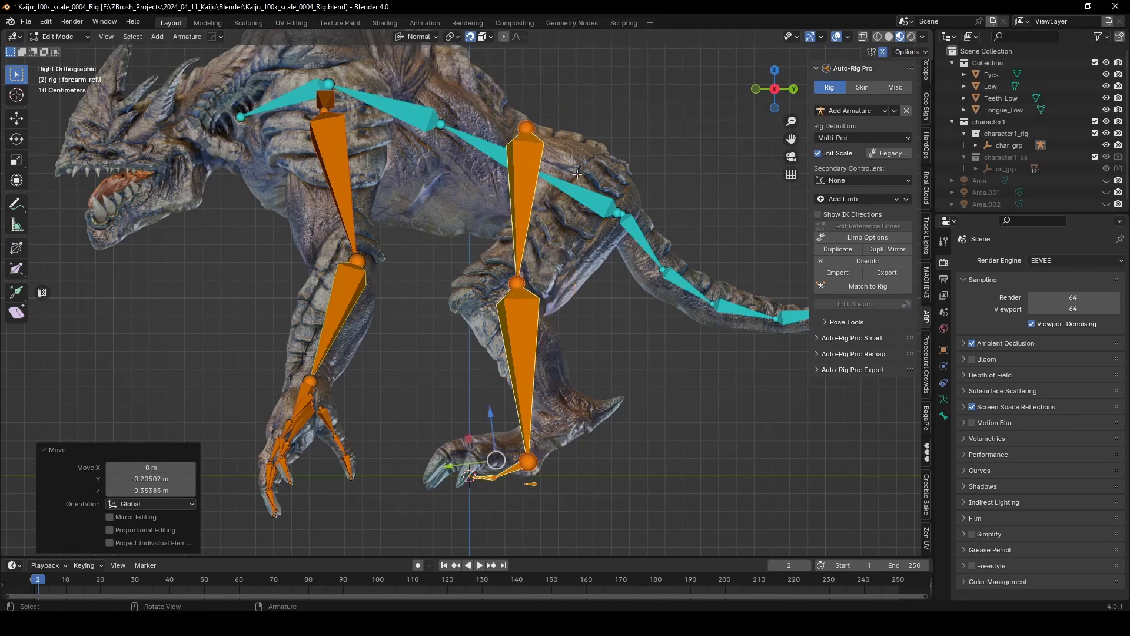
# Move the top joint of the left thigh into the kaiju's hip, about 0.37 m back and 0.28 m down
pyautogui.click(530, 131)
pyautogui.press('g')
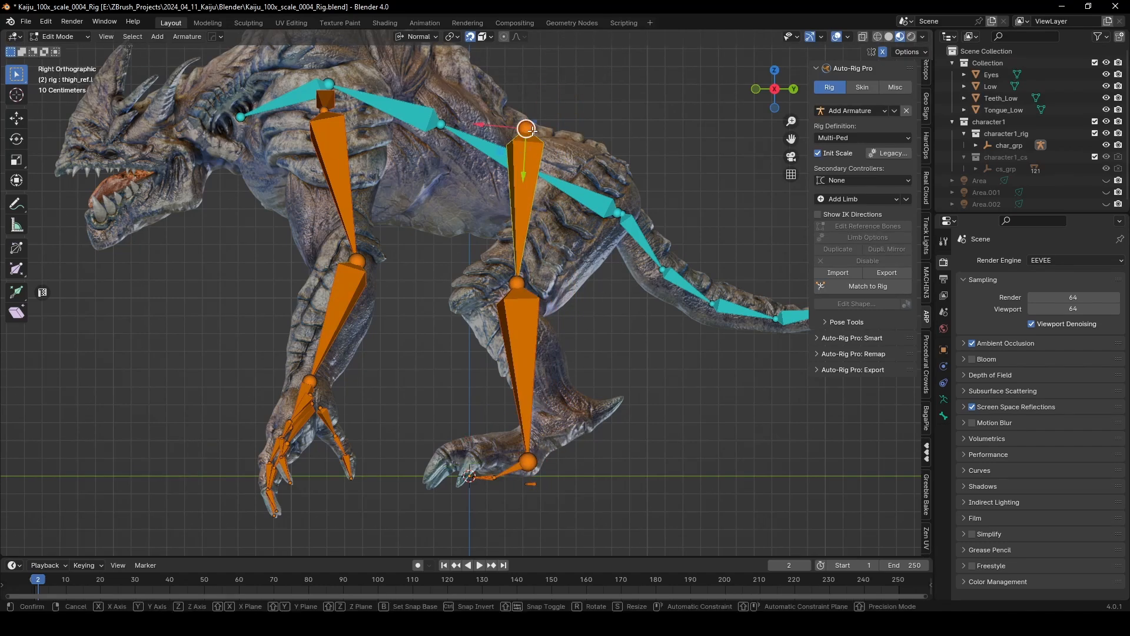
pyautogui.click(585, 178)
# Set the transform orientation to Global and move the left hip joint about 0.24 m outward along X
pyautogui.moveTo(586, 178); pyautogui.dragTo(589, 214, button='middle')
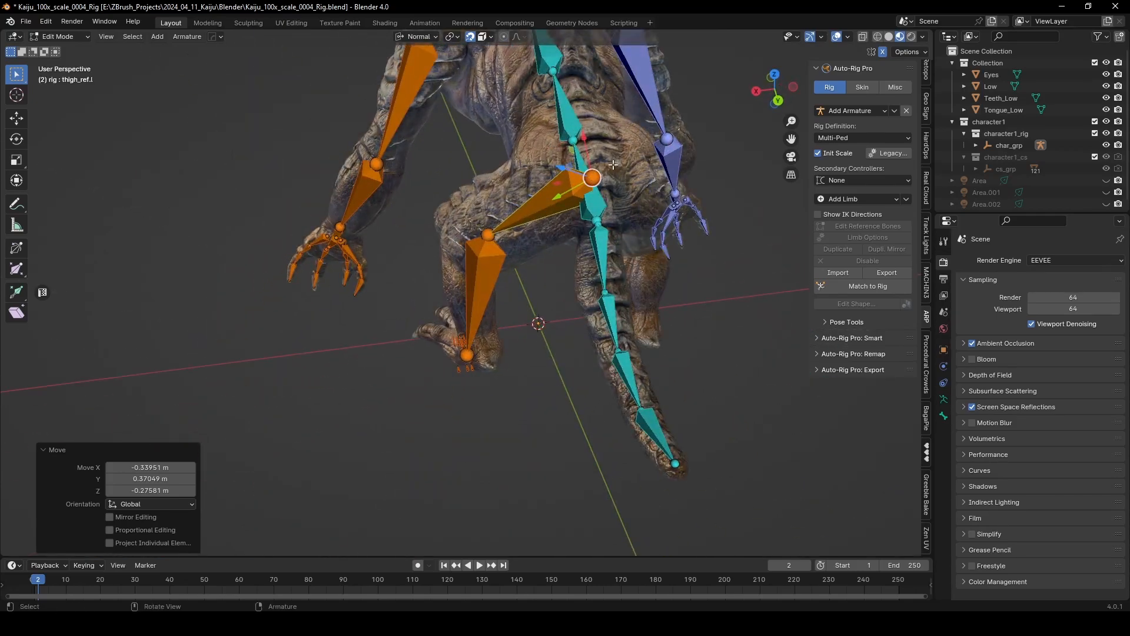
pyautogui.moveTo(613, 164); pyautogui.dragTo(600, 280, button='middle')
pyautogui.hotkey('shift', '.')
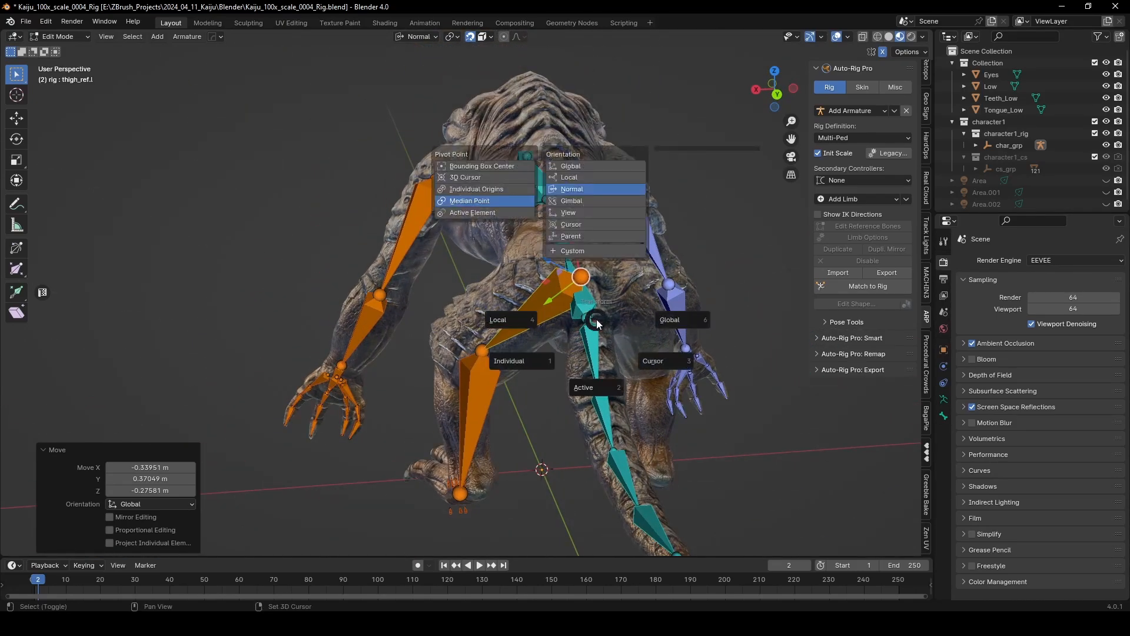
pyautogui.click(690, 313)
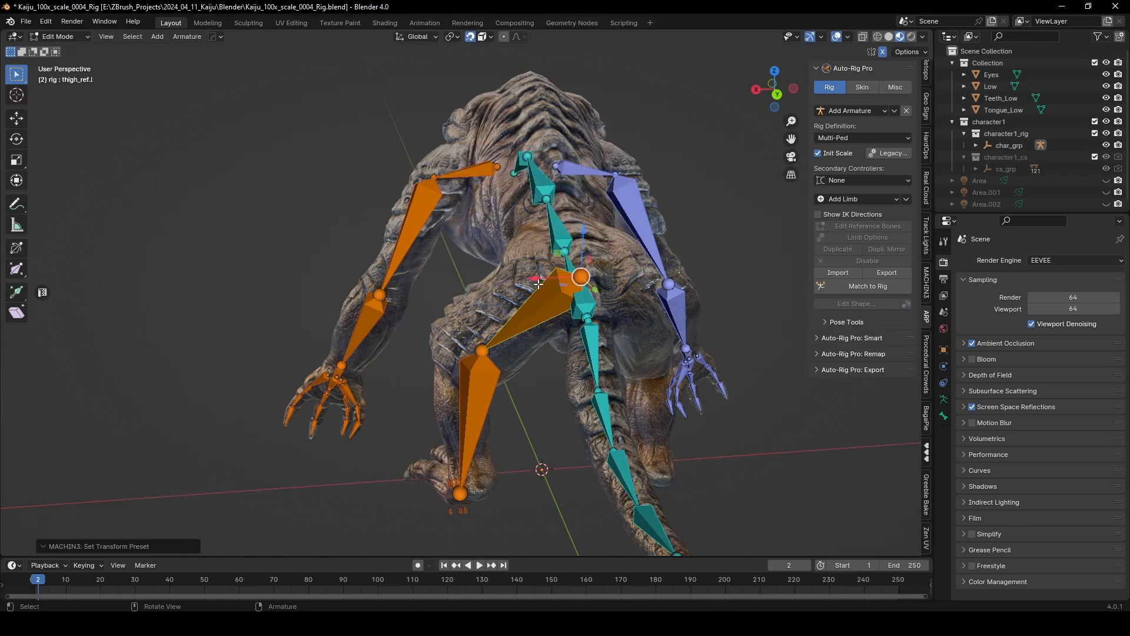
pyautogui.press('g')
pyautogui.press('x')
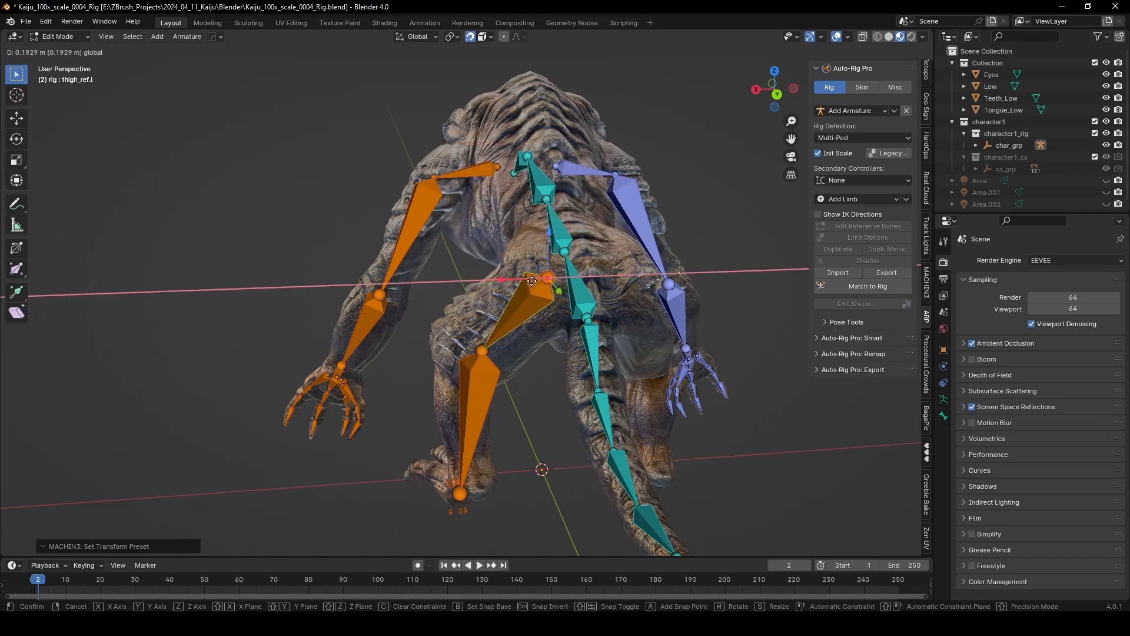
pyautogui.click(539, 281)
# Select the left knee joint in the right side view
pyautogui.moveTo(539, 281); pyautogui.dragTo(610, 320, button='middle')
pyautogui.moveTo(572, 236); pyautogui.dragTo(591, 255, button='middle')
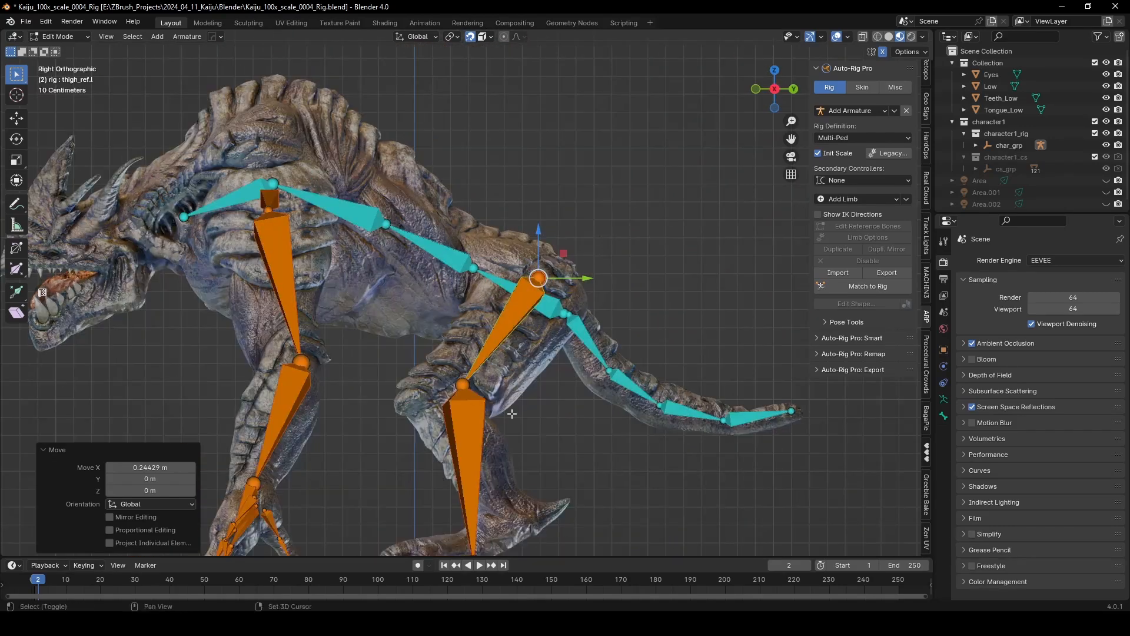
pyautogui.keyDown('shift'); pyautogui.moveTo(512, 414); pyautogui.dragTo(578, 327, button='middle'); pyautogui.keyUp('shift')
pyautogui.scroll(2, 575, 324)
pyautogui.click(551, 302)
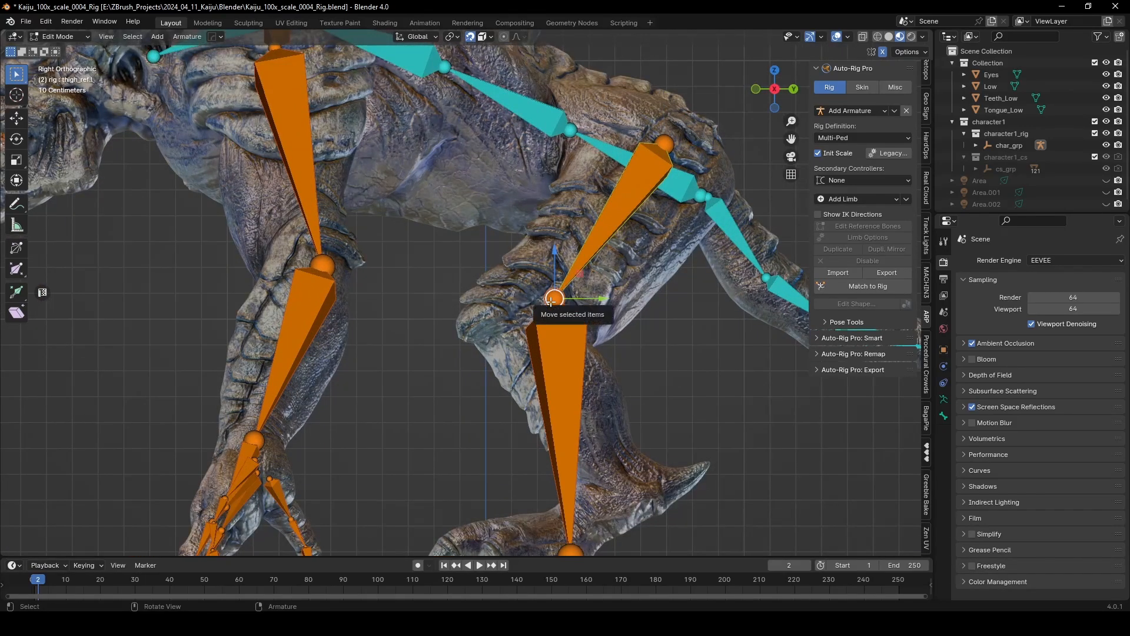
pyautogui.hotkey('shift', 'space')
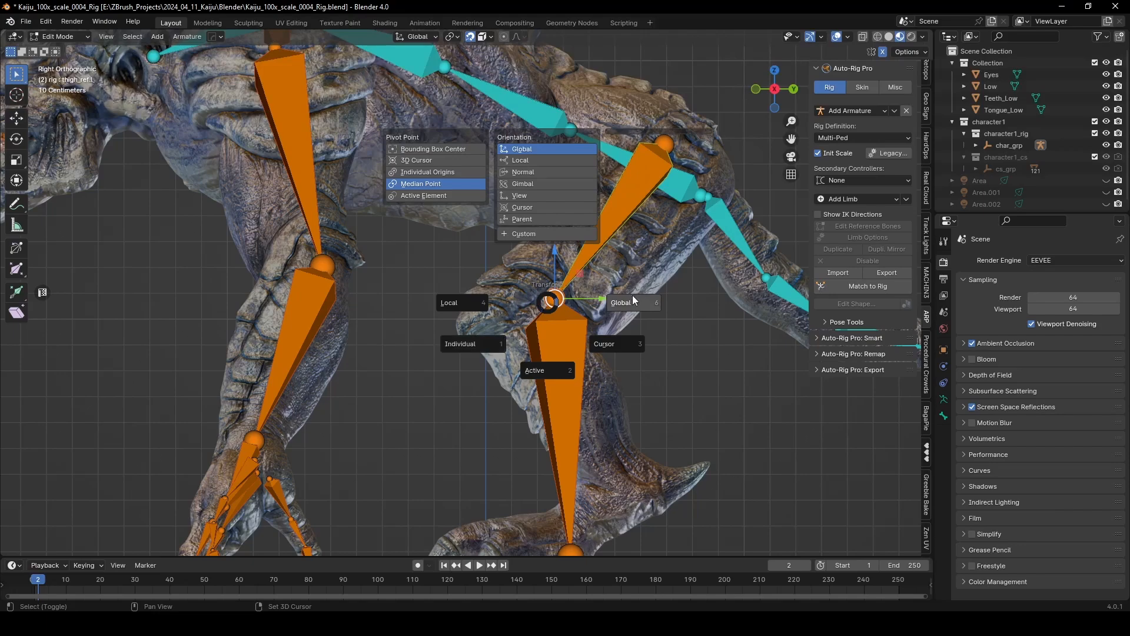
pyautogui.click(483, 303)
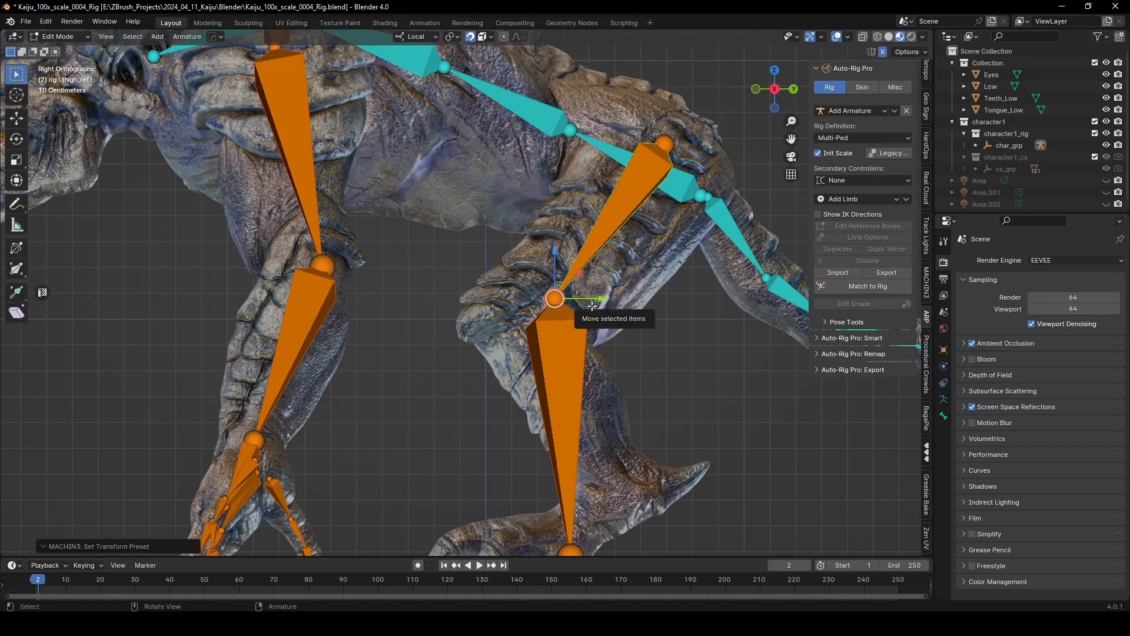
pyautogui.moveTo(596, 306); pyautogui.dragTo(644, 353, button='middle')
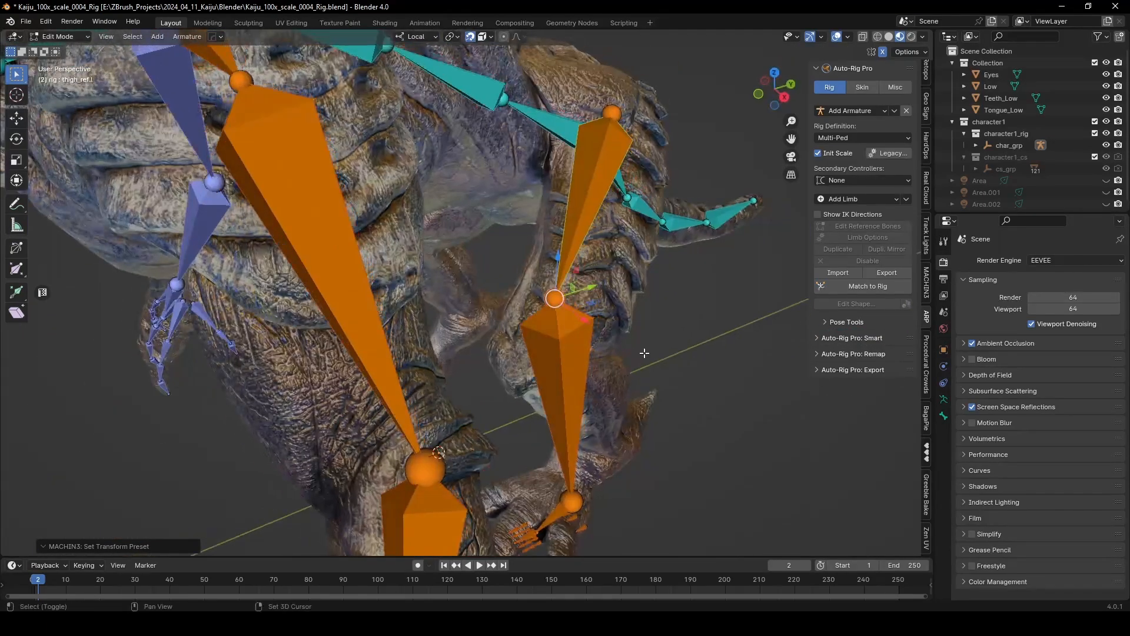
pyautogui.hotkey('shift', 'space')
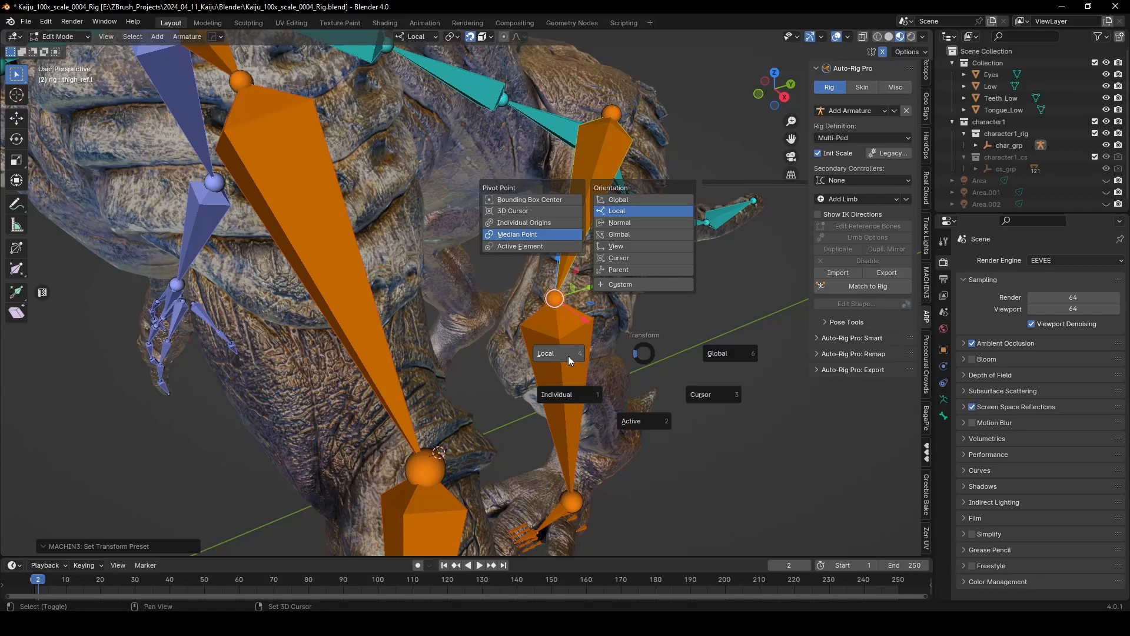
pyautogui.click(725, 355)
# Move the left knee joint into the mesh's knee, about 0.12 m forward and 0.05 m down
pyautogui.moveTo(725, 355); pyautogui.dragTo(547, 299, button='middle')
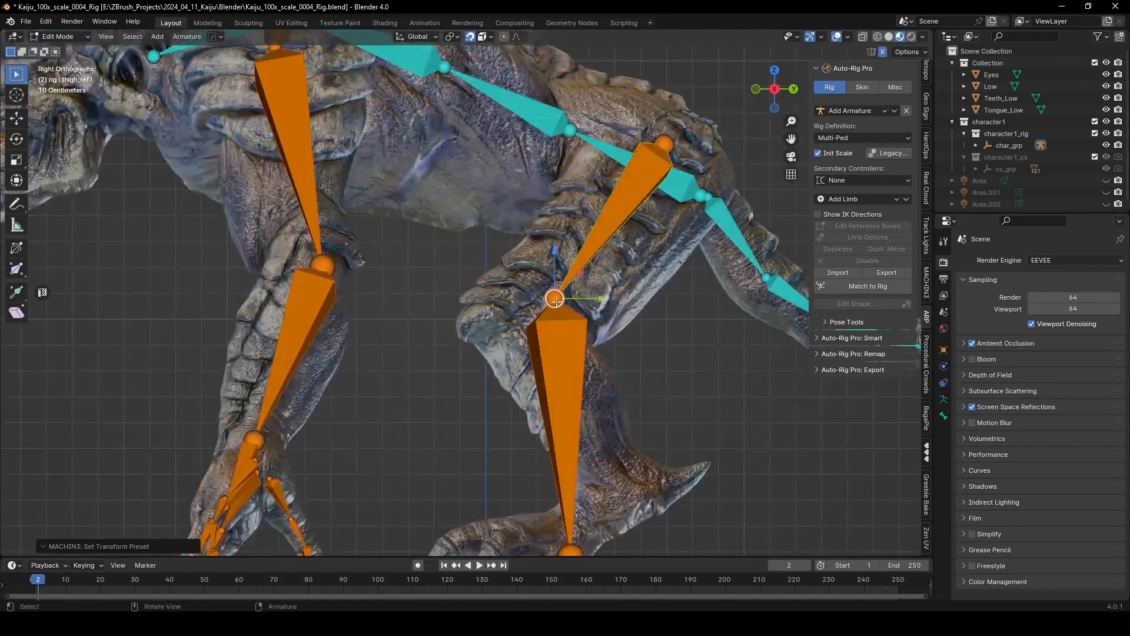
pyautogui.moveTo(554, 298); pyautogui.dragTo(524, 312)
pyautogui.moveTo(524, 311); pyautogui.dragTo(650, 402, button='middle')
pyautogui.scroll(-1, 683, 490)
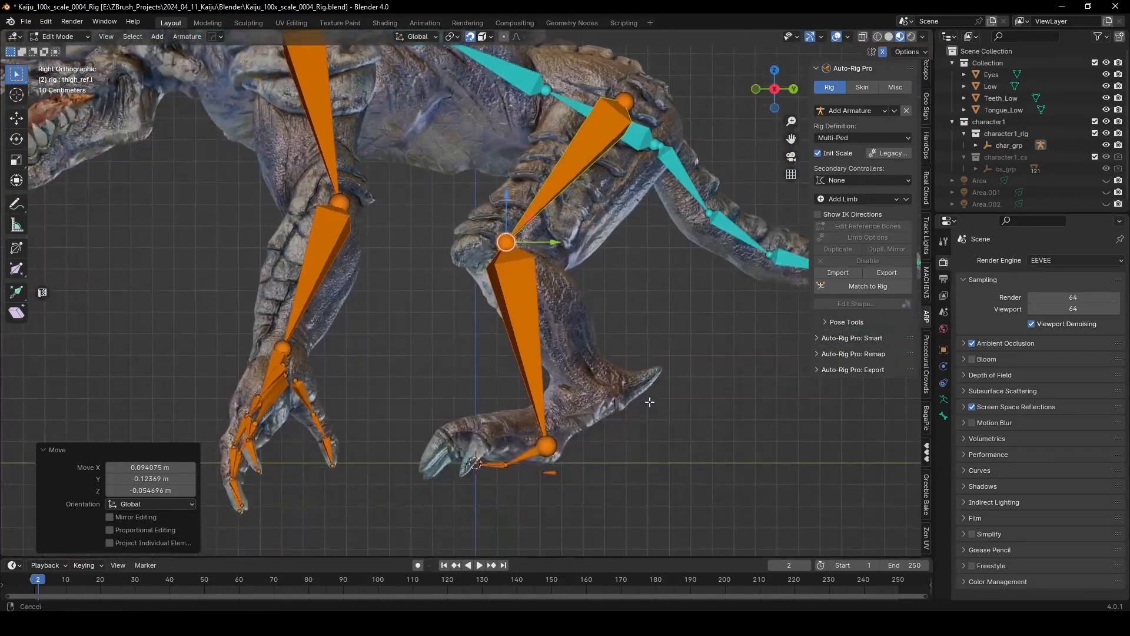
# Move the left ankle joint about 0.23 m back and 0.28 m up, and the foot bone's end joint about 0.22 m back and 0.09 m up
pyautogui.click(547, 441)
pyautogui.press('g')
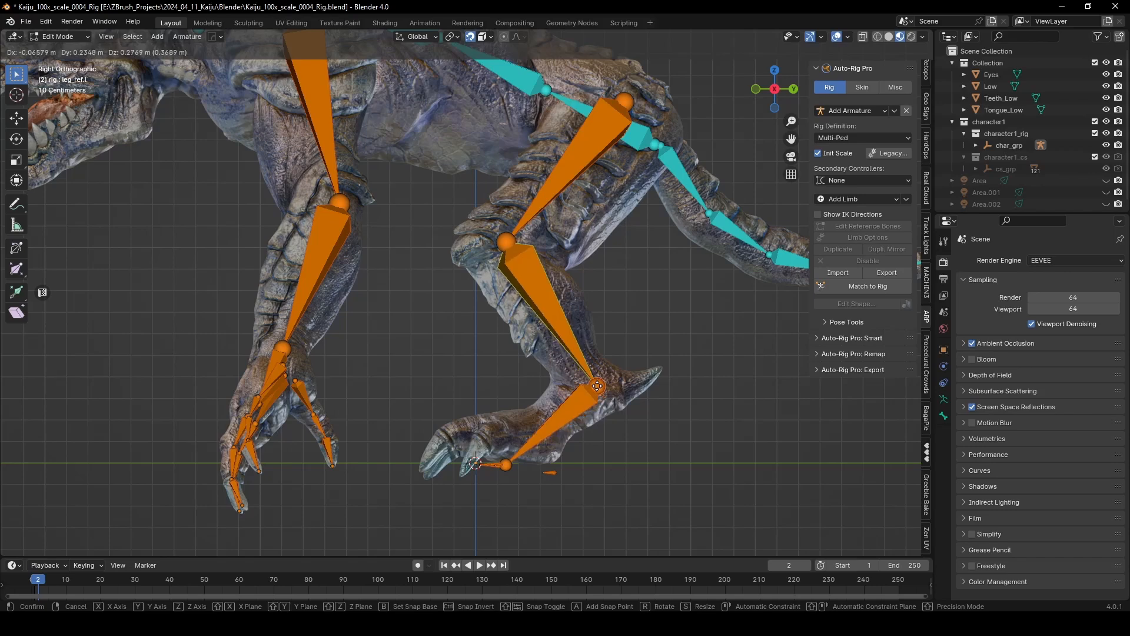
pyautogui.click(600, 380)
pyautogui.click(508, 463)
pyautogui.press('g')
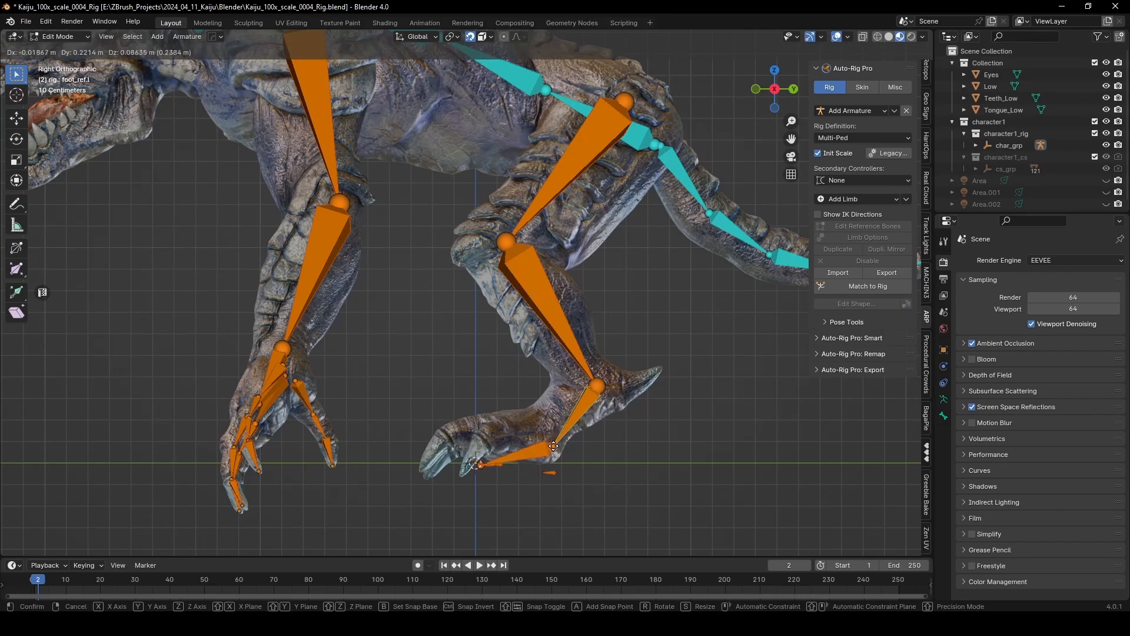
pyautogui.click(554, 447)
# Set the left leg's limb options to use three toes, working from the selected left toe reference bone
pyautogui.scroll(2, 540, 468)
pyautogui.scroll(2, 541, 468)
pyautogui.keyDown('shift'); pyautogui.moveTo(541, 468); pyautogui.dragTo(487, 445, button='middle'); pyautogui.keyUp('shift')
pyautogui.click(440, 434)
pyautogui.click(528, 364)
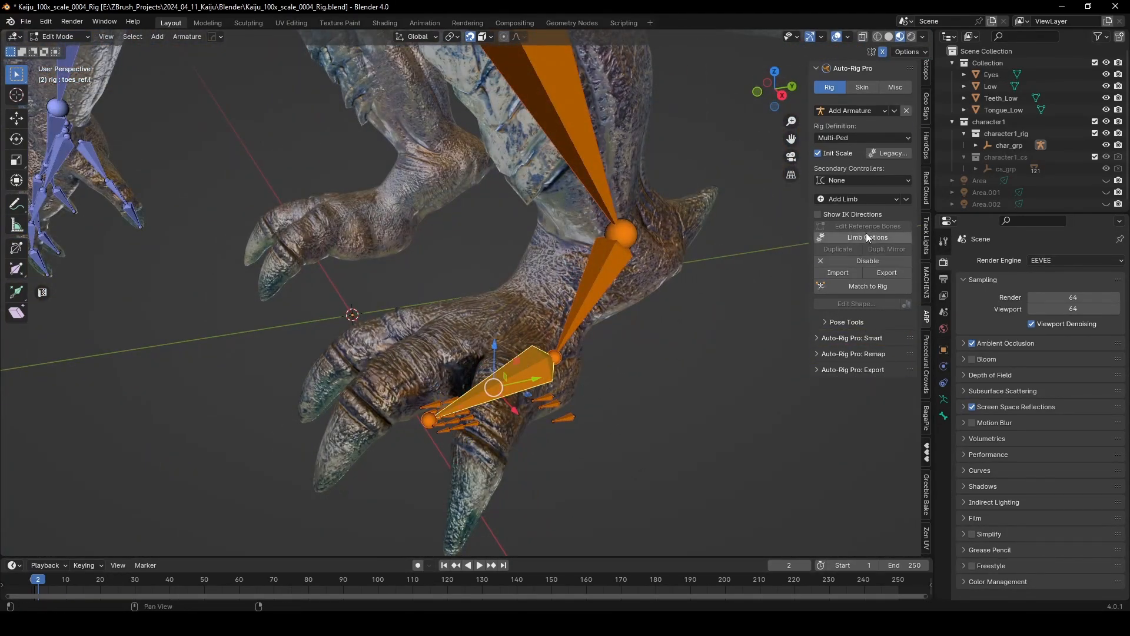
pyautogui.click(880, 240)
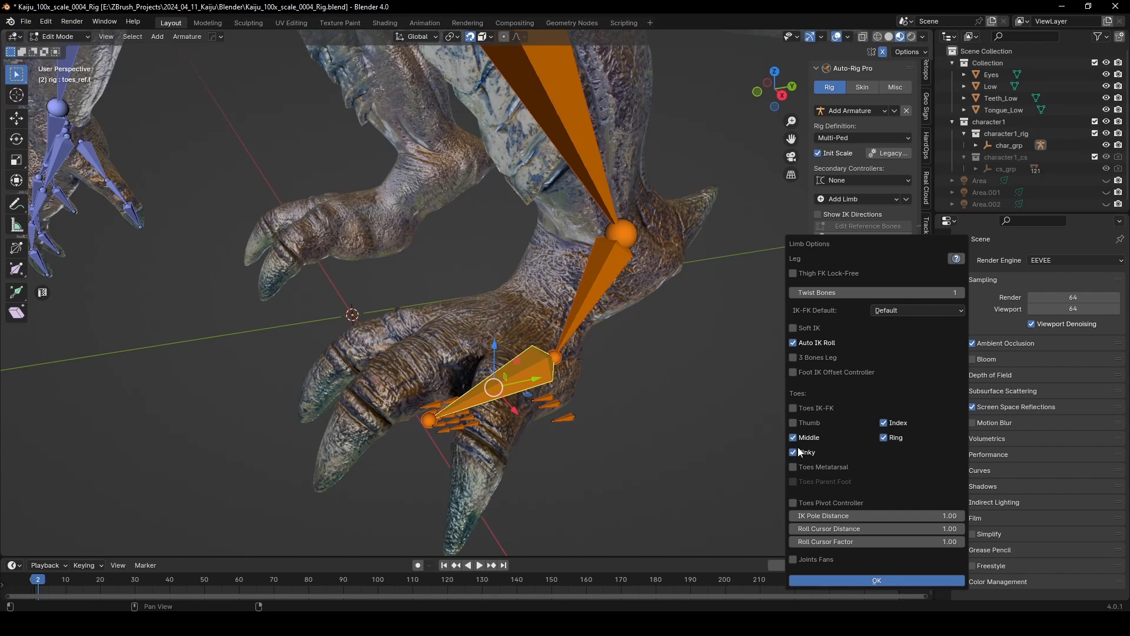
pyautogui.click(549, 407)
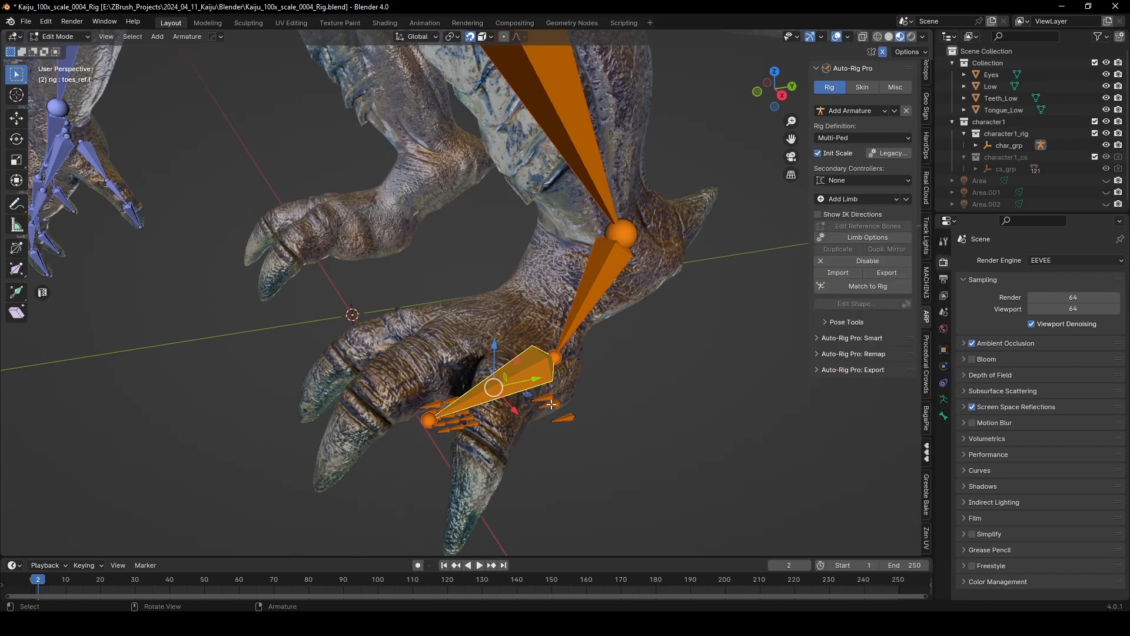
pyautogui.click(879, 241)
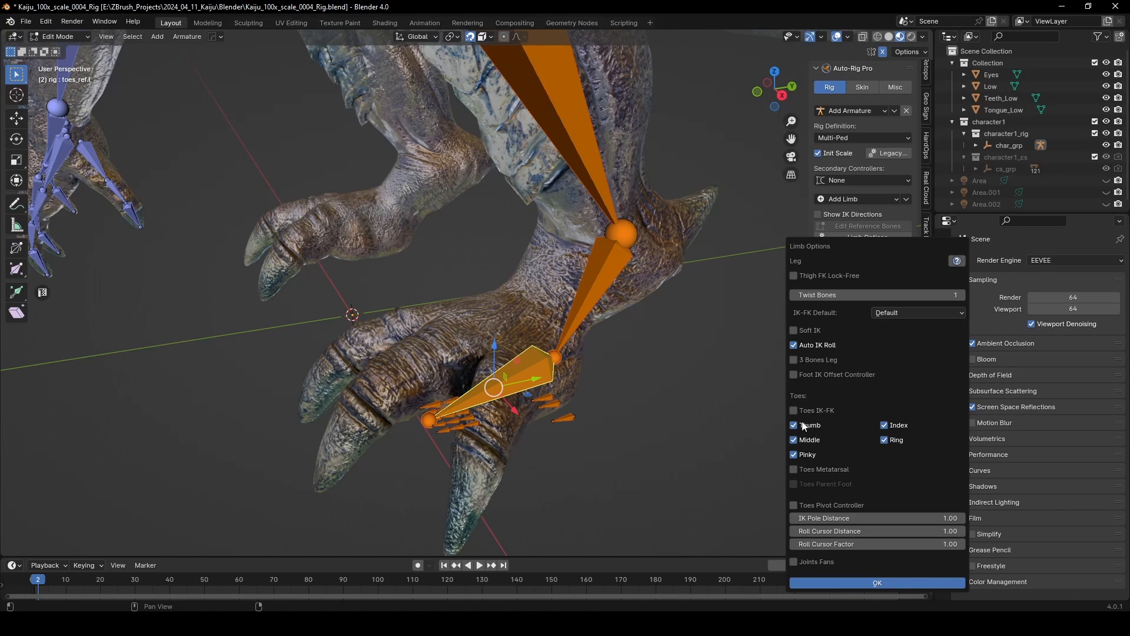
pyautogui.click(861, 582)
# Move the left foot bone's end joint about 0.02 m back and 0.006 m up in the right side view
pyautogui.moveTo(463, 393); pyautogui.dragTo(511, 365, button='middle')
pyautogui.press('g')
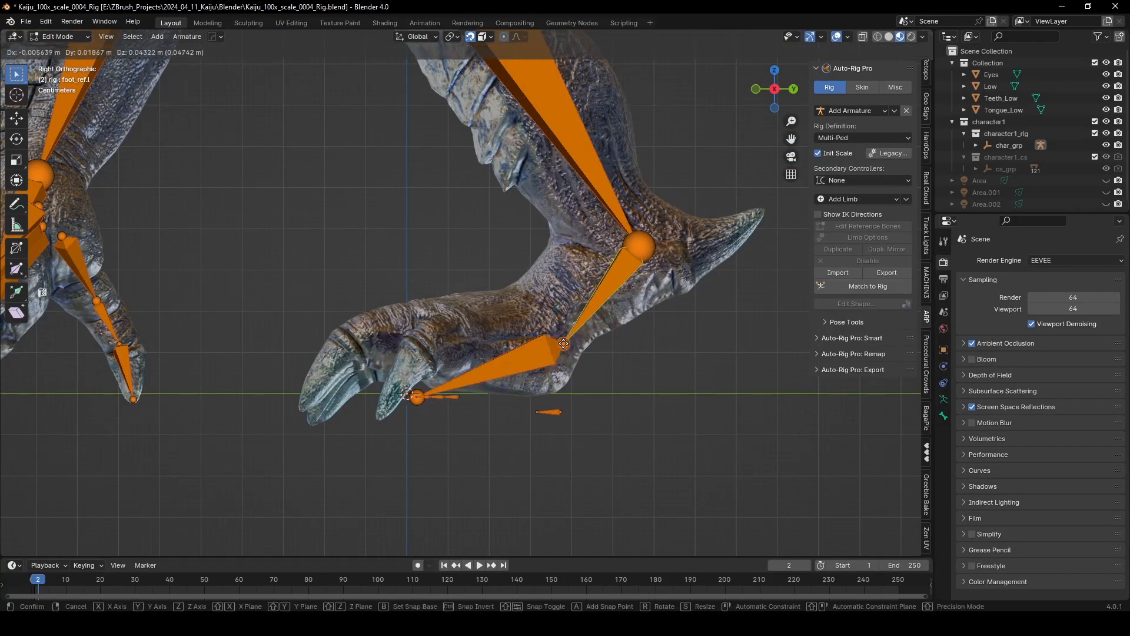
pyautogui.click(564, 359)
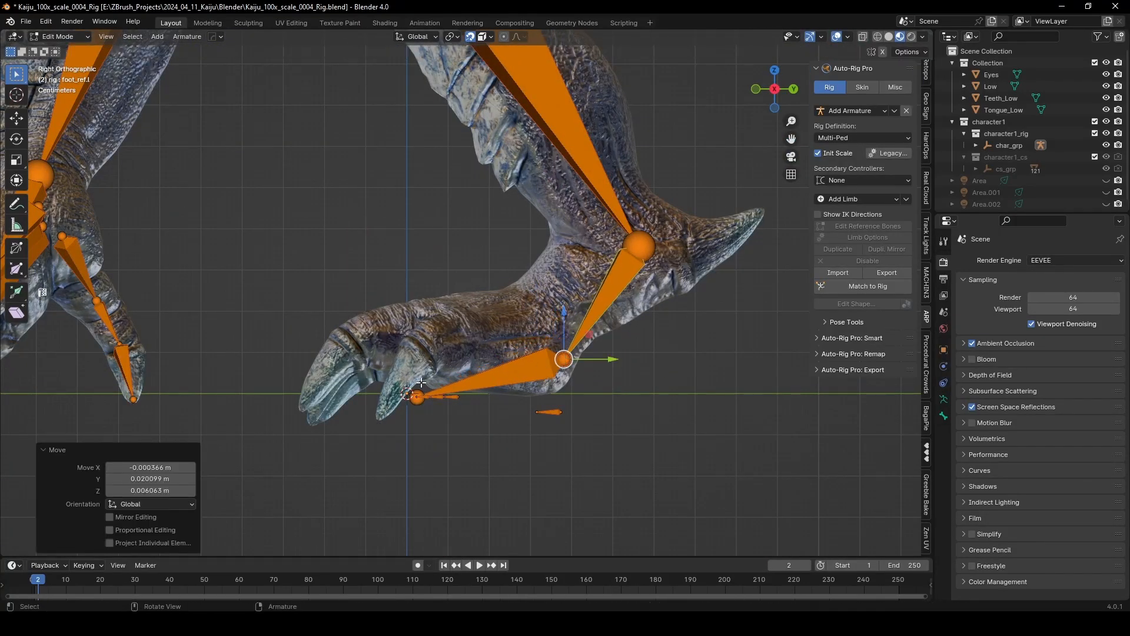
# Move the left toe bone's tip into the foot mesh, about 0.11 m back and 0.11 m up overall
pyautogui.click(418, 394)
pyautogui.press('g')
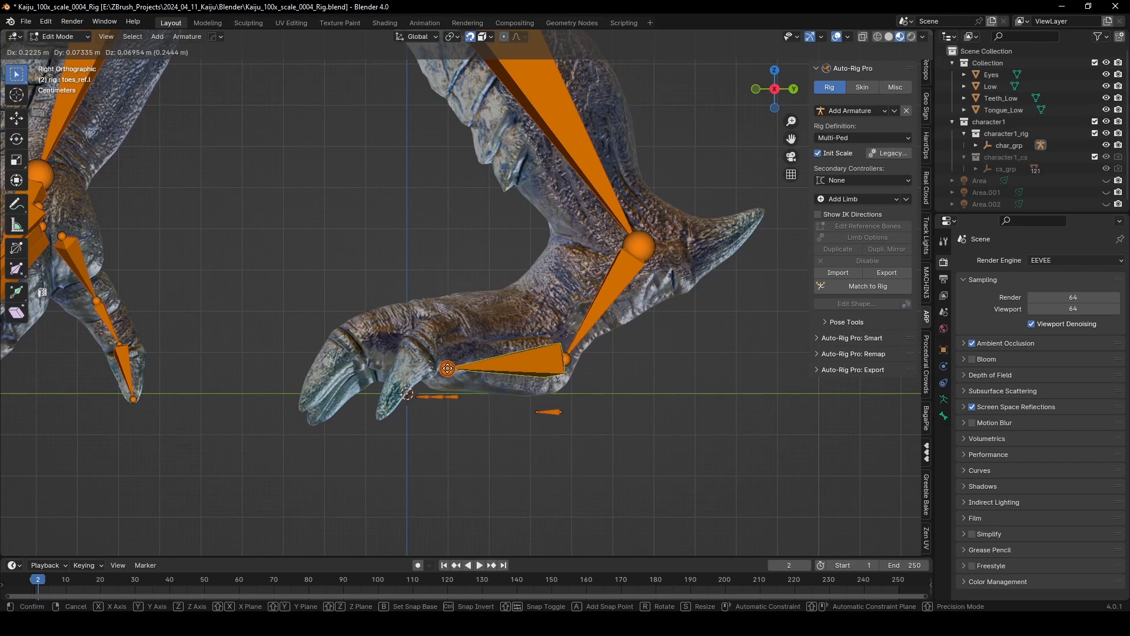
pyautogui.click(447, 369)
pyautogui.moveTo(448, 369); pyautogui.dragTo(446, 372, button='middle')
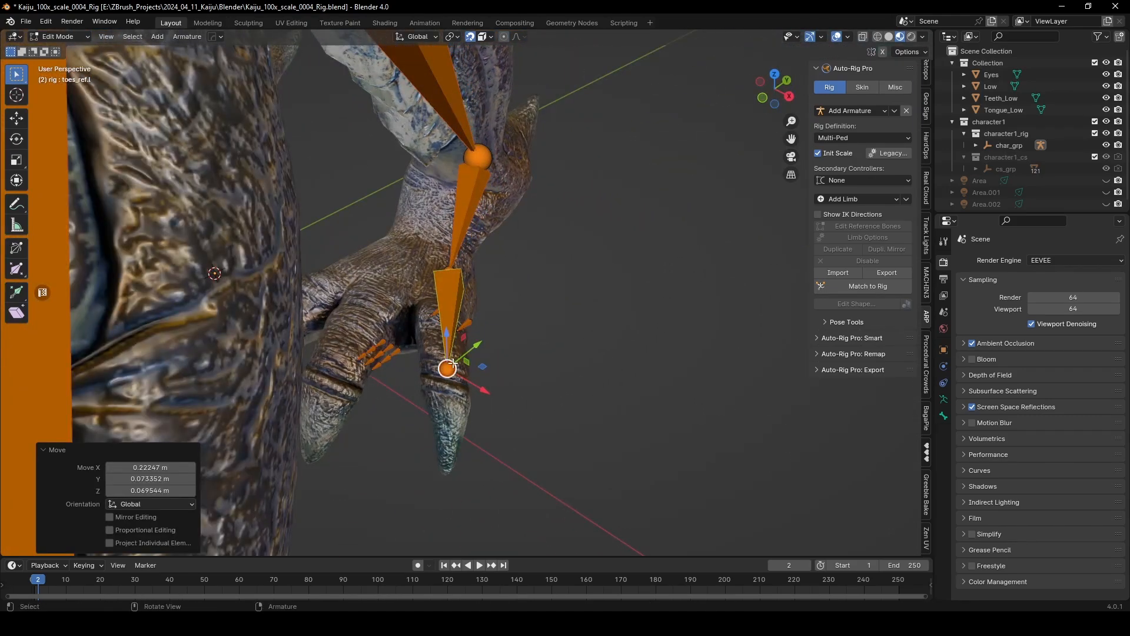
pyautogui.press('g')
pyautogui.click(405, 319)
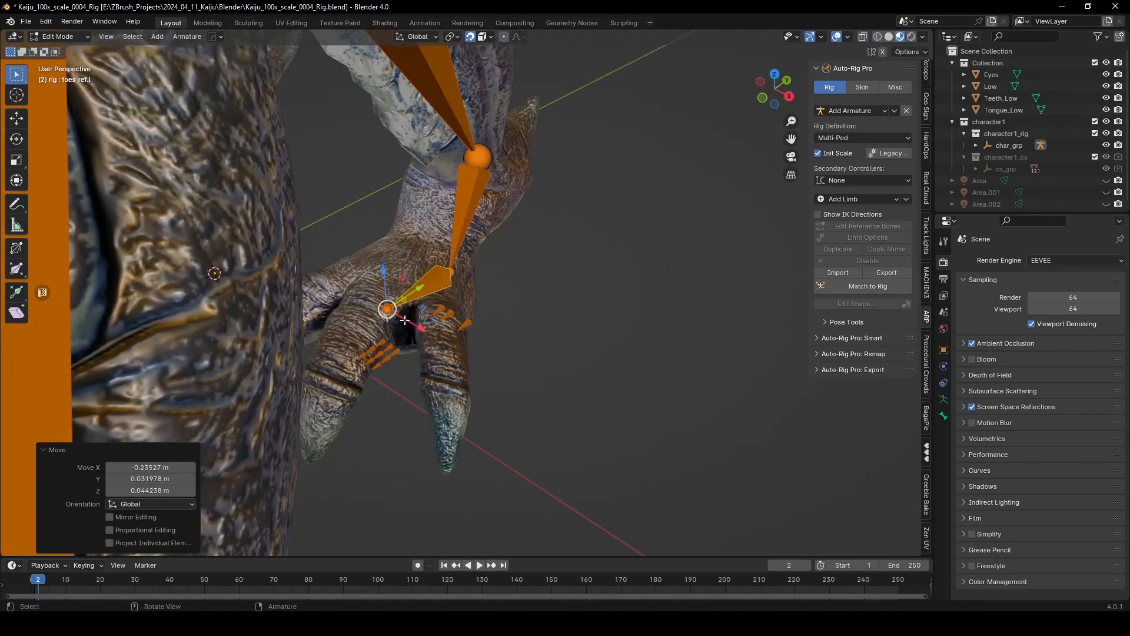
# With snapping off, lower the left toe bone's tip about 0.07 m, and move the foot's end joint about 0.03 m forward and slightly down
pyautogui.moveTo(405, 319); pyautogui.dragTo(437, 236, button='middle')
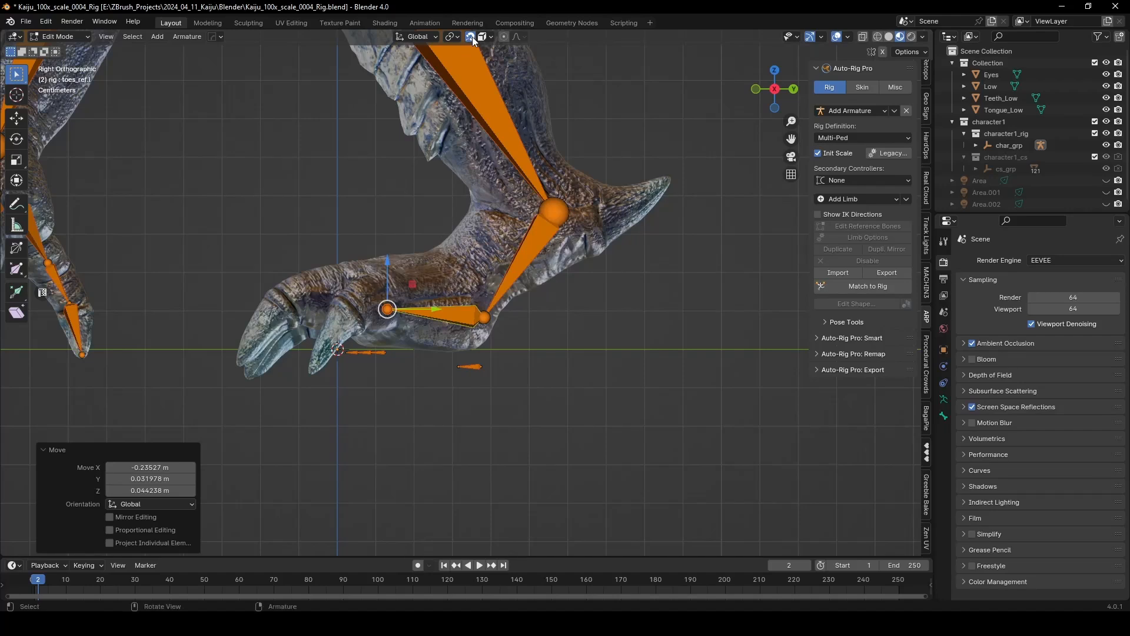
pyautogui.moveTo(388, 256); pyautogui.dragTo(394, 288)
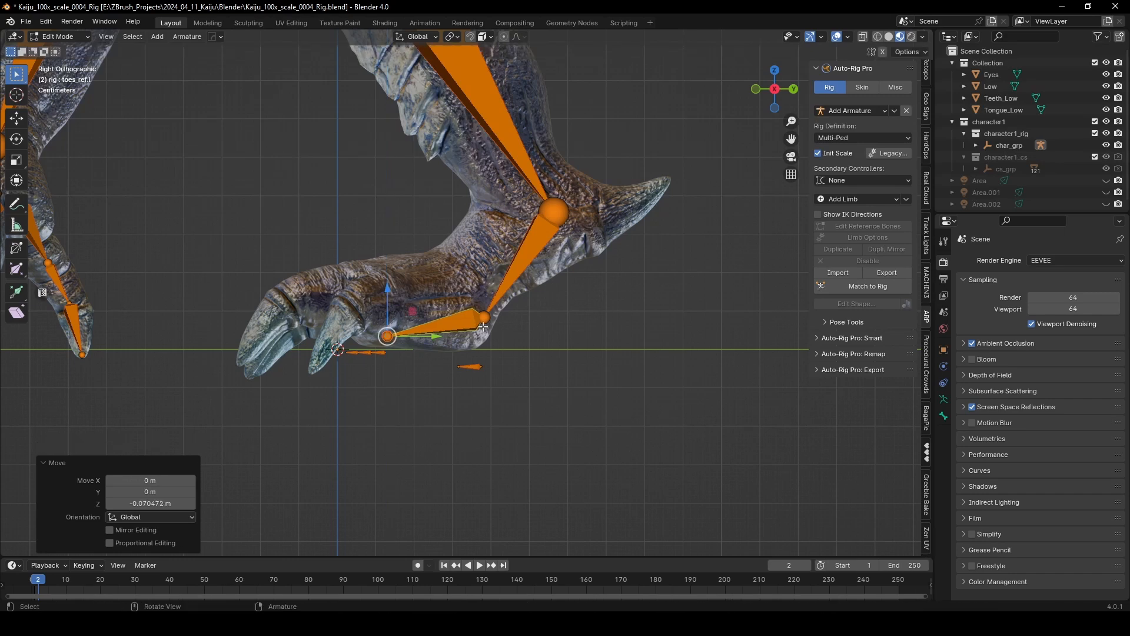
pyautogui.click(484, 318)
pyautogui.moveTo(483, 290); pyautogui.dragTo(428, 350)
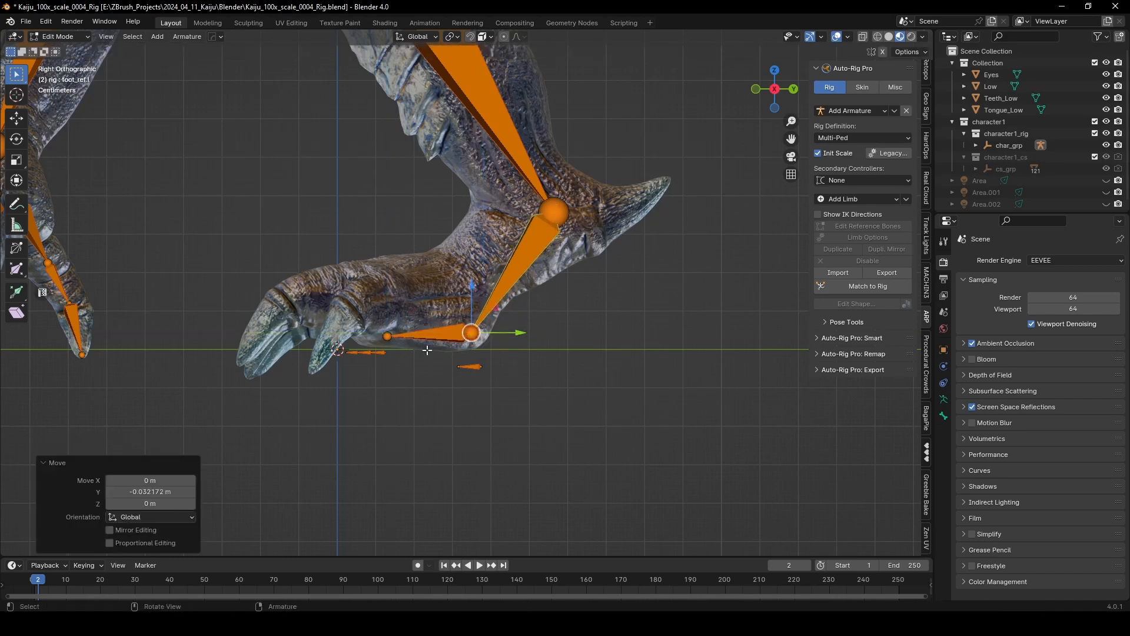
# Raise the left foot bone's end joint slightly, and move the toe bone's tip about 0.05 m forward along Y
pyautogui.click(386, 337)
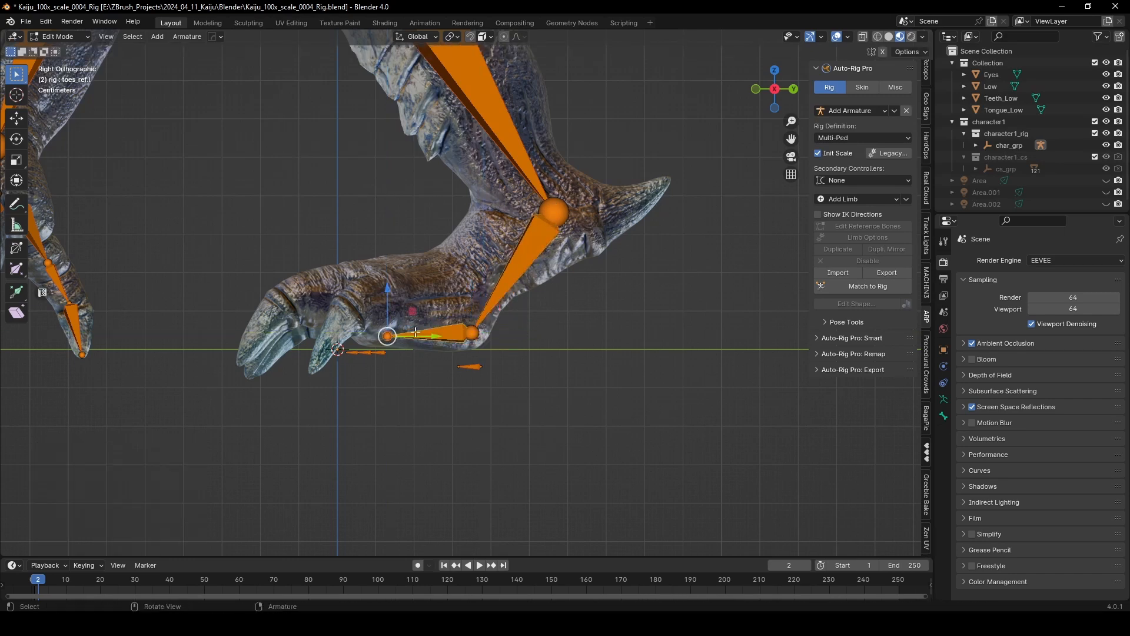
pyautogui.click(471, 332)
pyautogui.press('g')
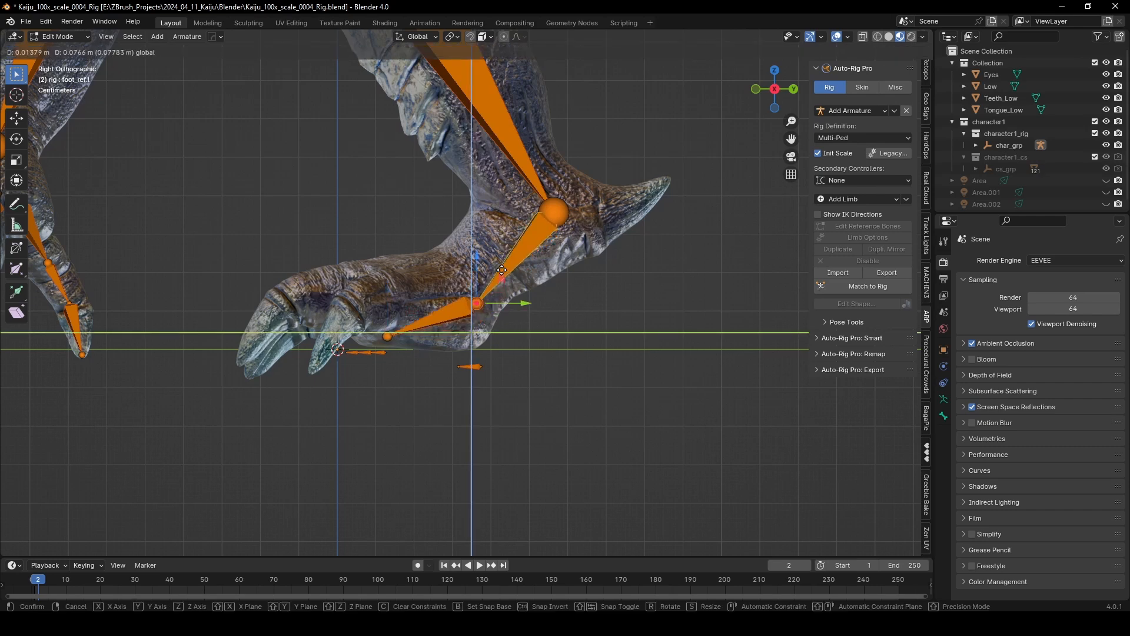
pyautogui.click(503, 289)
pyautogui.click(387, 336)
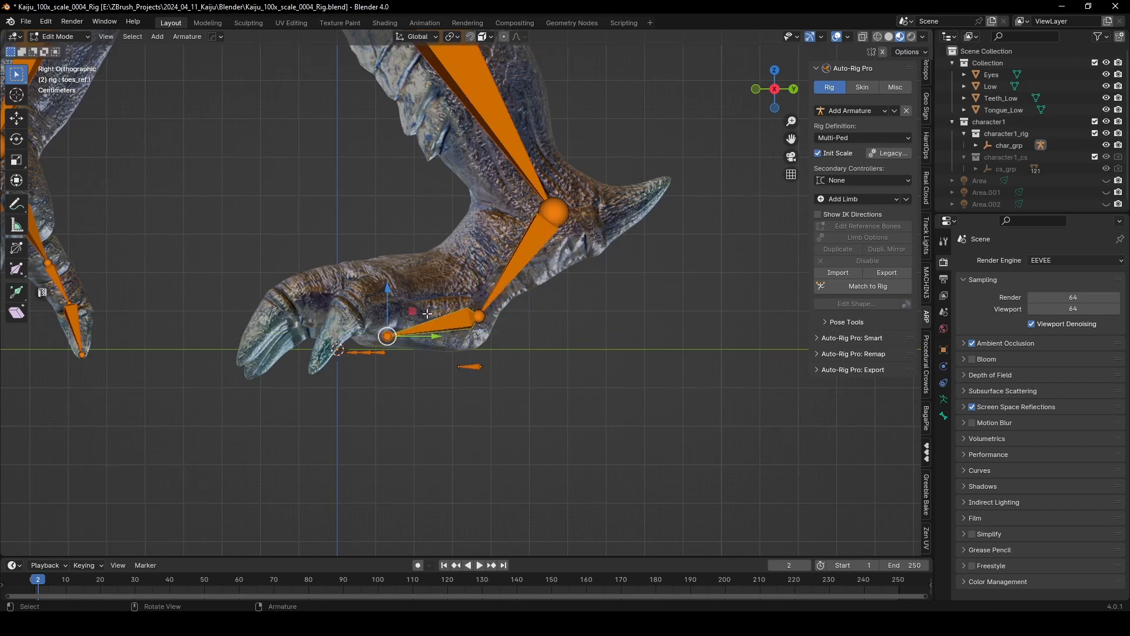
pyautogui.press('g')
pyautogui.click(415, 340)
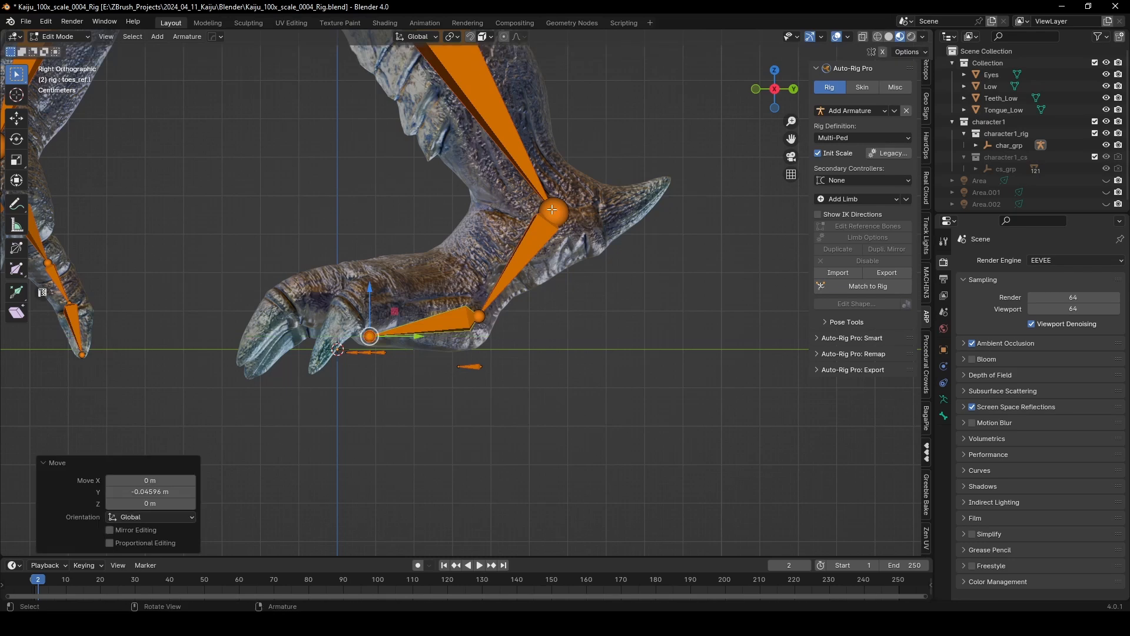
# Nudge the left ankle joint slightly back and down, and move the knee joint about 0.08 m back and 0.05 m down
pyautogui.click(568, 208)
pyautogui.moveTo(580, 186); pyautogui.dragTo(585, 192)
pyautogui.scroll(-2, 583, 194)
pyautogui.keyDown('shift'); pyautogui.moveTo(538, 177); pyautogui.dragTo(509, 356, button='middle'); pyautogui.keyUp('shift')
pyautogui.click(390, 242)
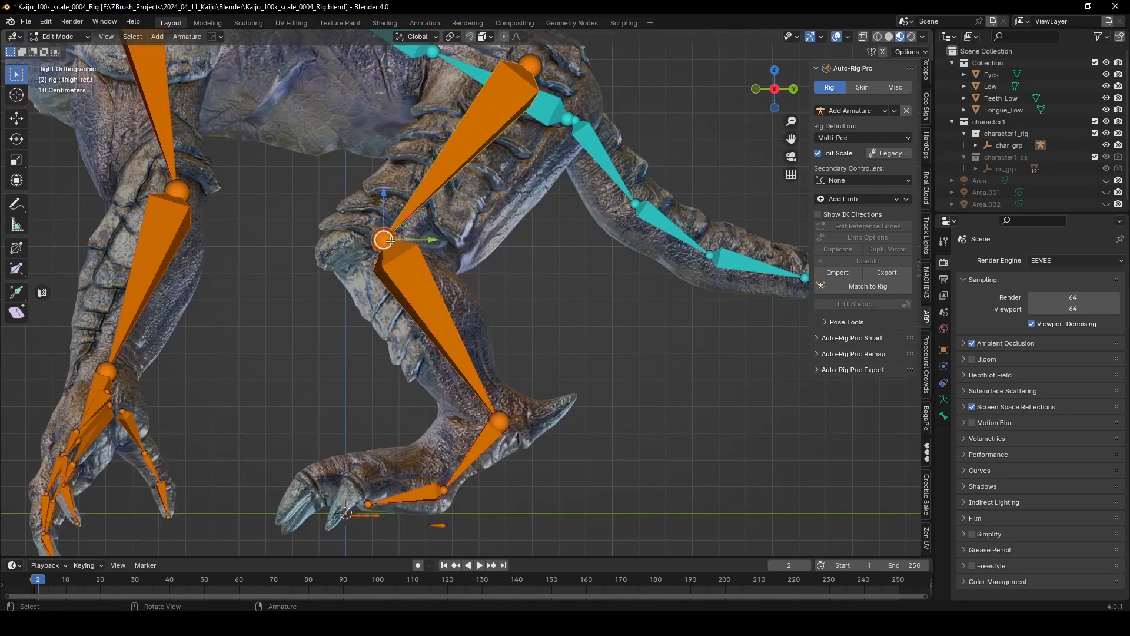
pyautogui.moveTo(407, 220); pyautogui.dragTo(427, 232)
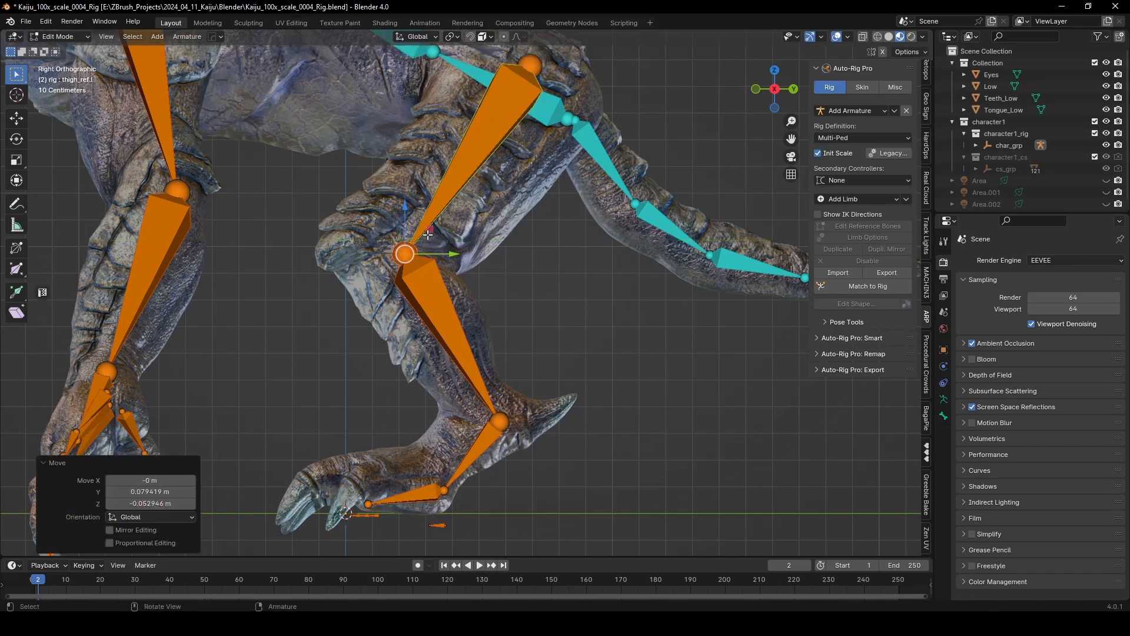
# Select the three small heel and bank bones below the left foot and move them about 0.12 m back and 0.05 m up
pyautogui.keyDown('shift'); pyautogui.moveTo(529, 85); pyautogui.dragTo(488, 192, button='middle'); pyautogui.keyUp('shift')
pyautogui.moveTo(356, 331); pyautogui.dragTo(398, 390, button='middle')
pyautogui.keyDown('alt'); pyautogui.moveTo(416, 515); pyautogui.dragTo(367, 375, button='middle'); pyautogui.keyUp('alt')
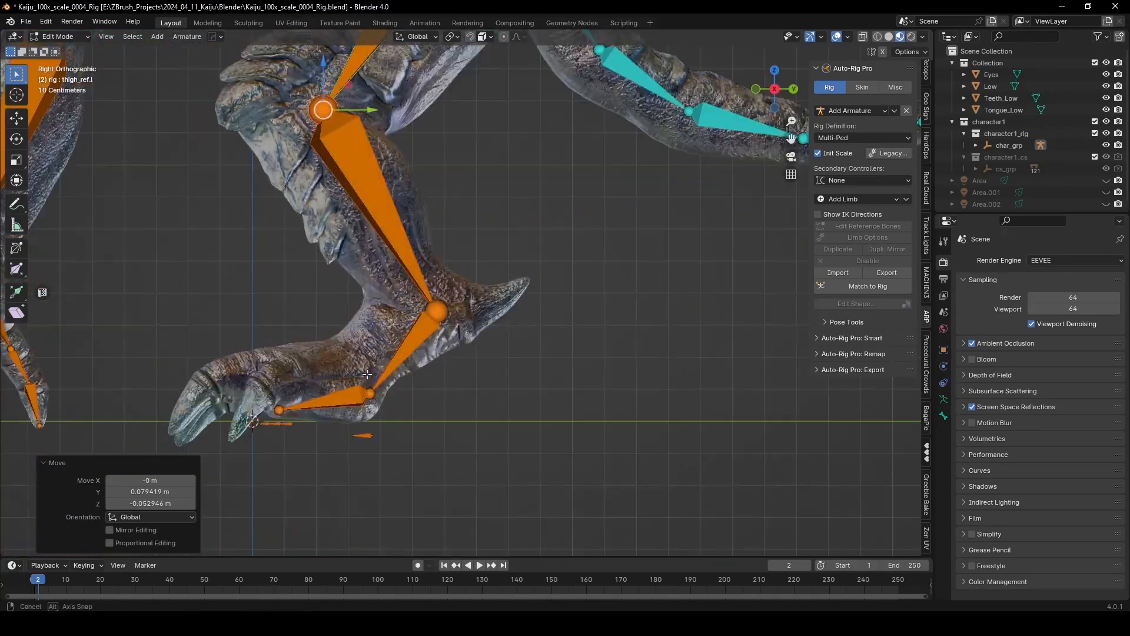
pyautogui.click(370, 393)
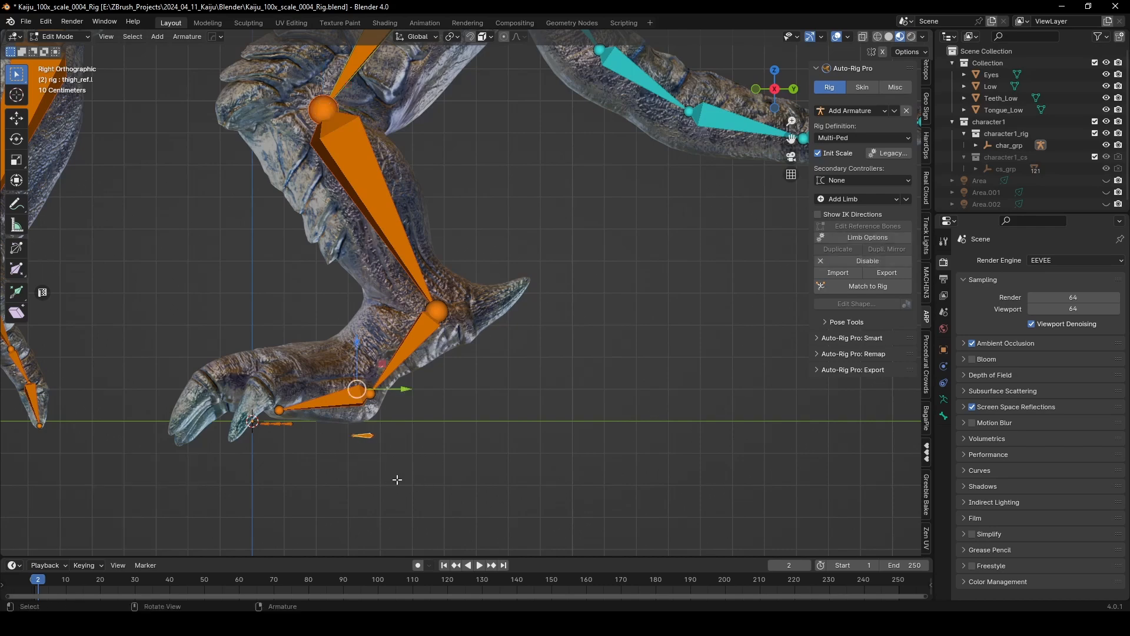
pyautogui.click(414, 432)
pyautogui.click(336, 431)
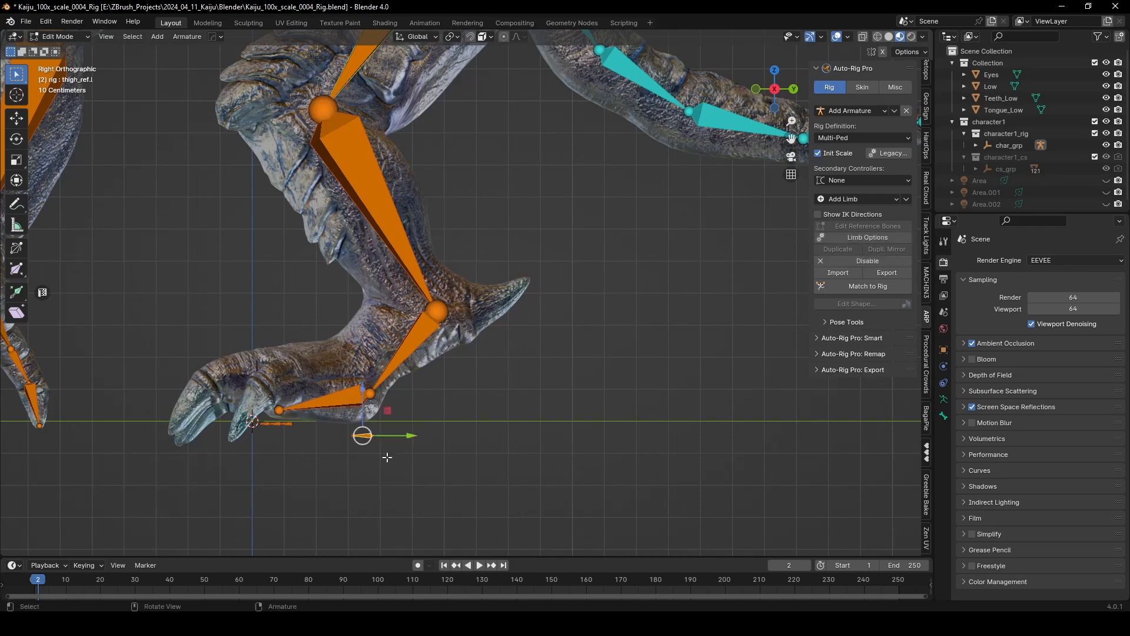
pyautogui.press('g')
pyautogui.click(420, 443)
# Scale the left foot's three heel and bank bones to more than twice their size
pyautogui.moveTo(419, 443); pyautogui.dragTo(412, 448, button='middle')
pyautogui.press('s')
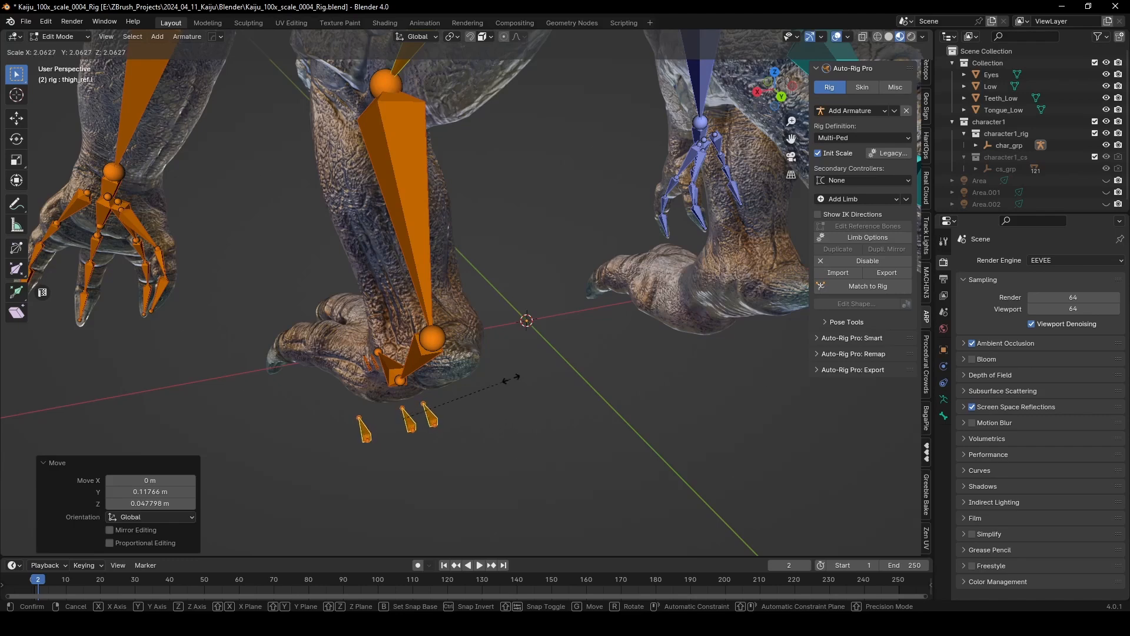
pyautogui.click(525, 369)
# Match the rig to the reference bones and test the left foot roll by moving its roll cursor about 0.07 m up
pyautogui.click(363, 443)
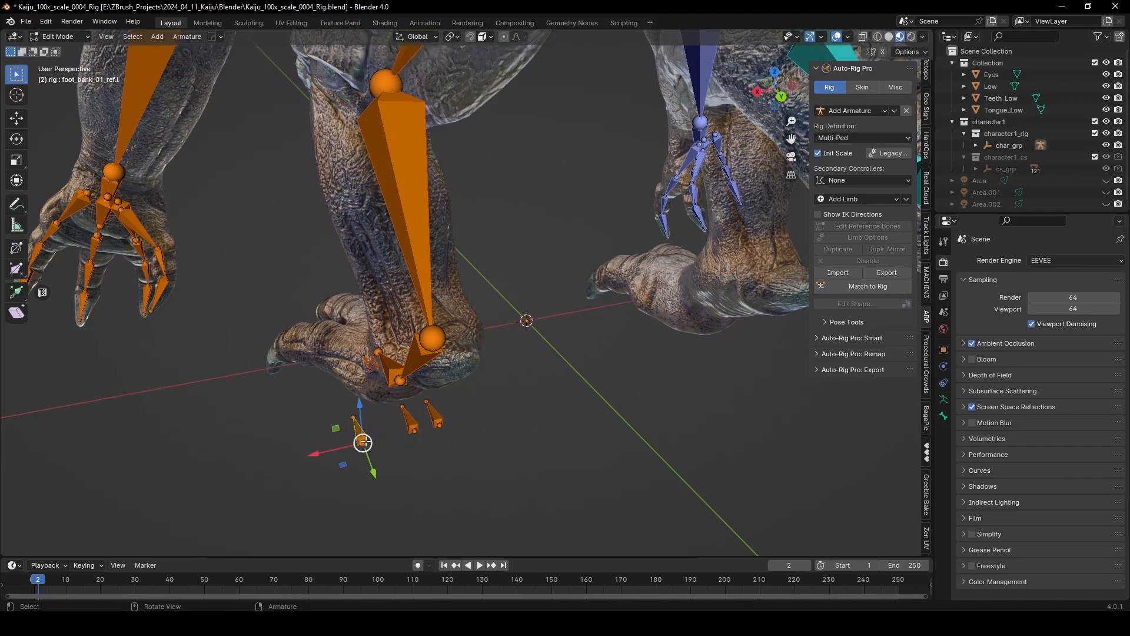
pyautogui.moveTo(385, 421); pyautogui.dragTo(512, 366, button='middle')
pyautogui.scroll(2, 397, 432)
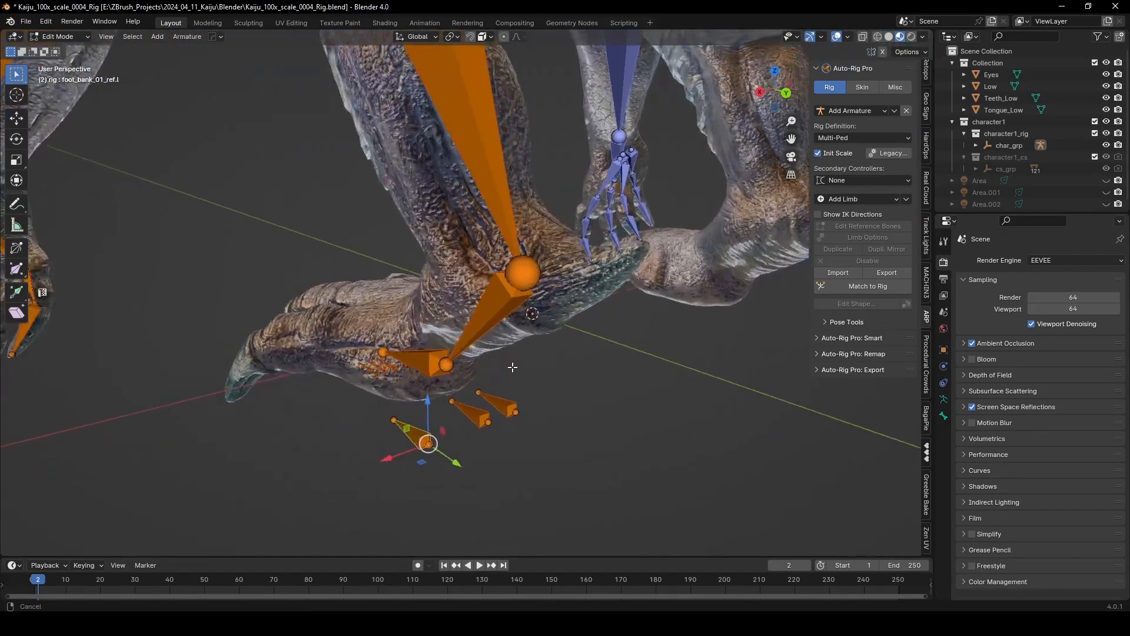
pyautogui.click(867, 288)
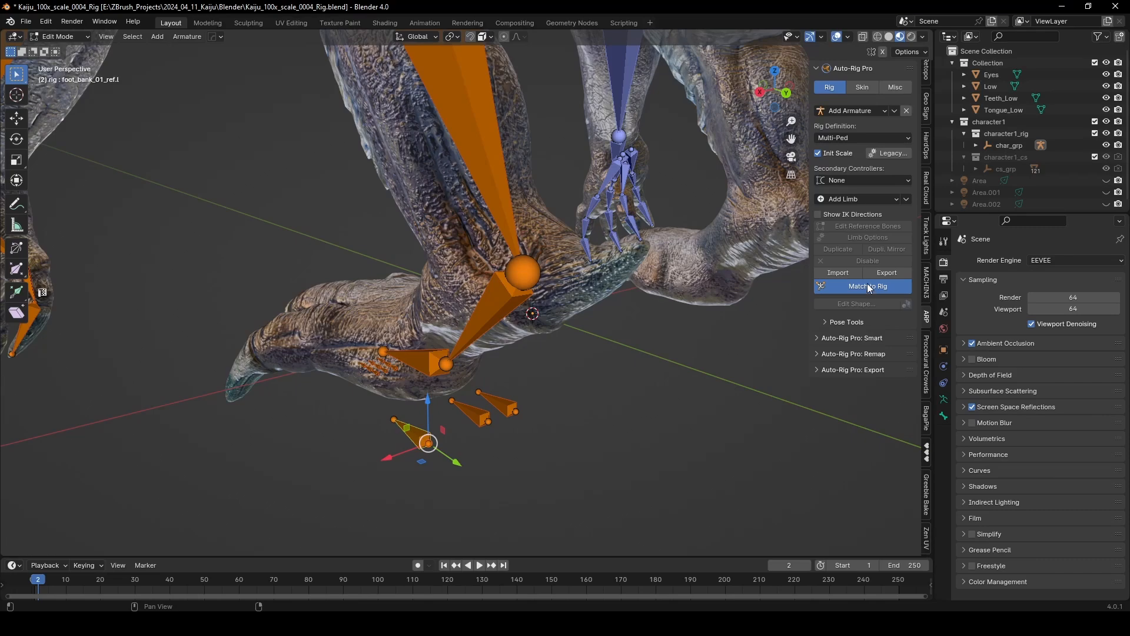
pyautogui.moveTo(516, 416); pyautogui.dragTo(653, 338, button='middle')
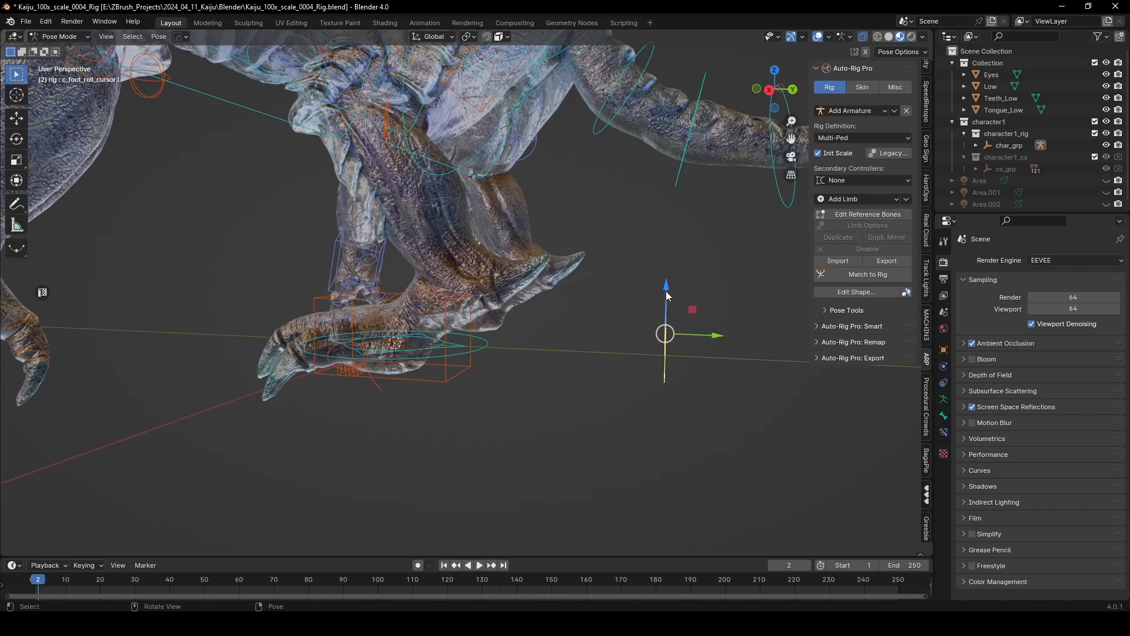
pyautogui.moveTo(666, 291); pyautogui.dragTo(700, 262)
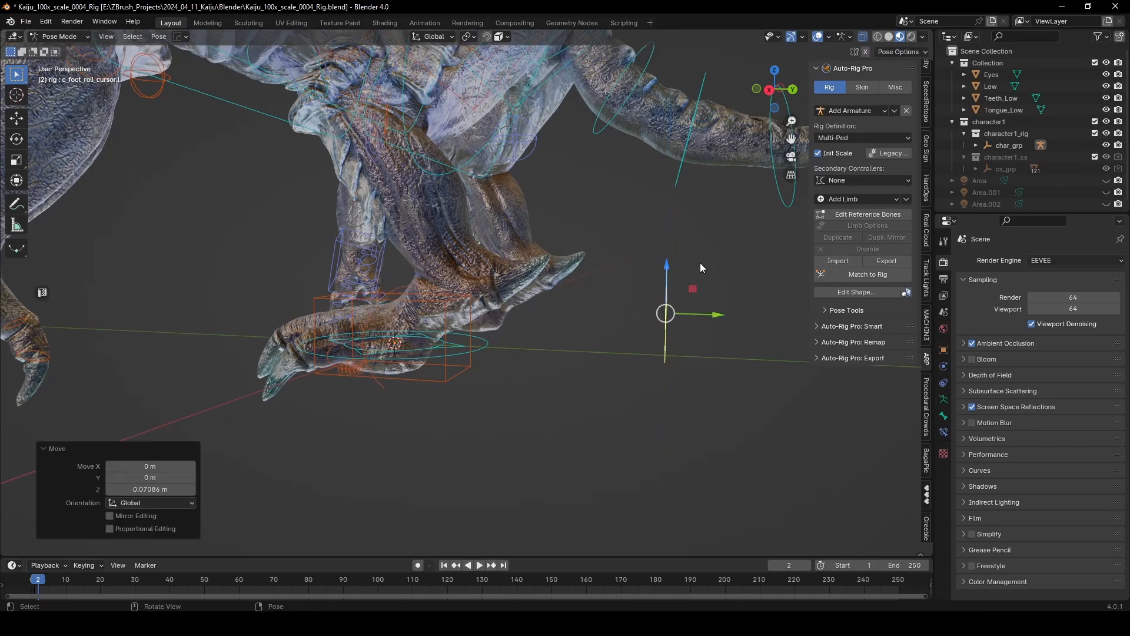
pyautogui.moveTo(698, 264); pyautogui.dragTo(650, 314, button='middle')
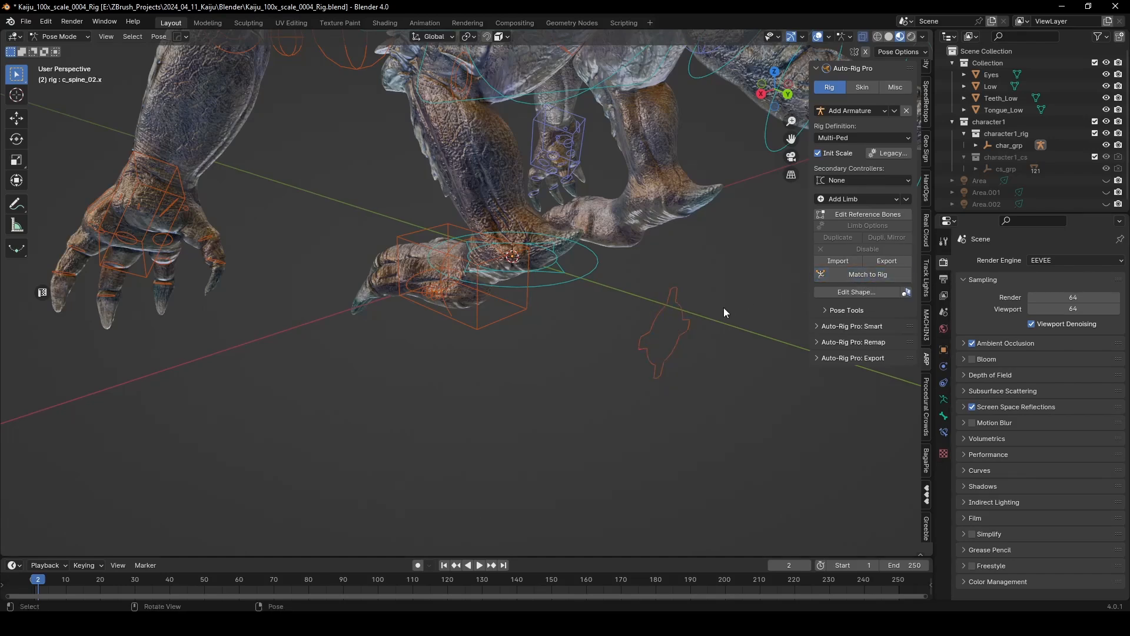
# Return to editing the reference bones and select the left foot's main toe bone
pyautogui.click(856, 217)
pyautogui.scroll(2, 502, 316)
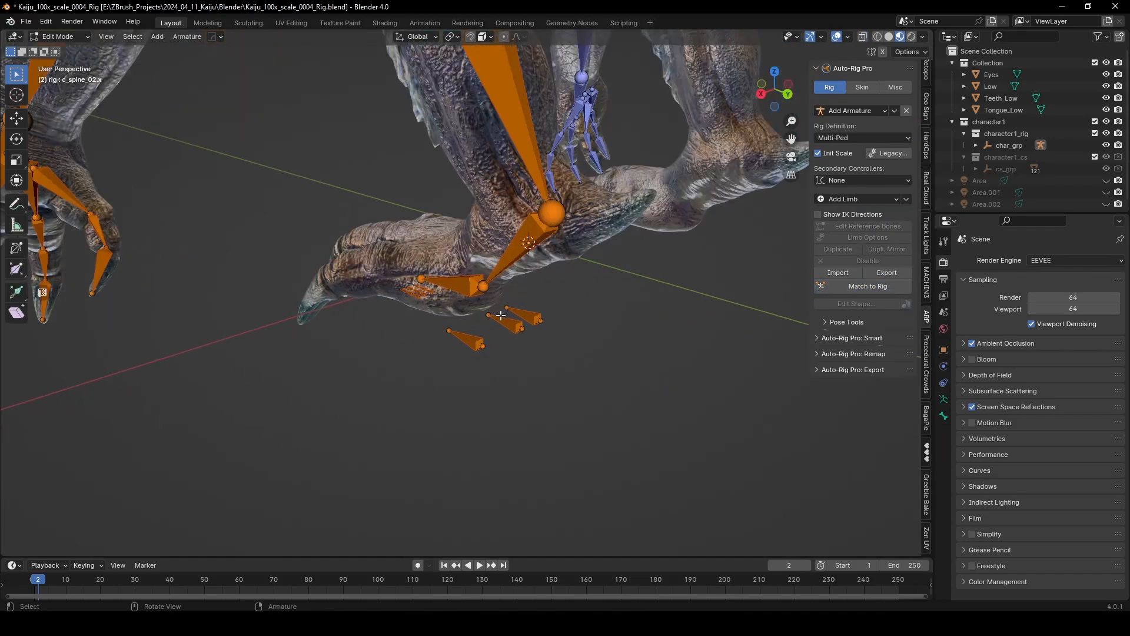
pyautogui.keyDown('shift'); pyautogui.moveTo(577, 314); pyautogui.dragTo(491, 308, button='middle'); pyautogui.keyUp('shift')
pyautogui.scroll(-1, 625, 397)
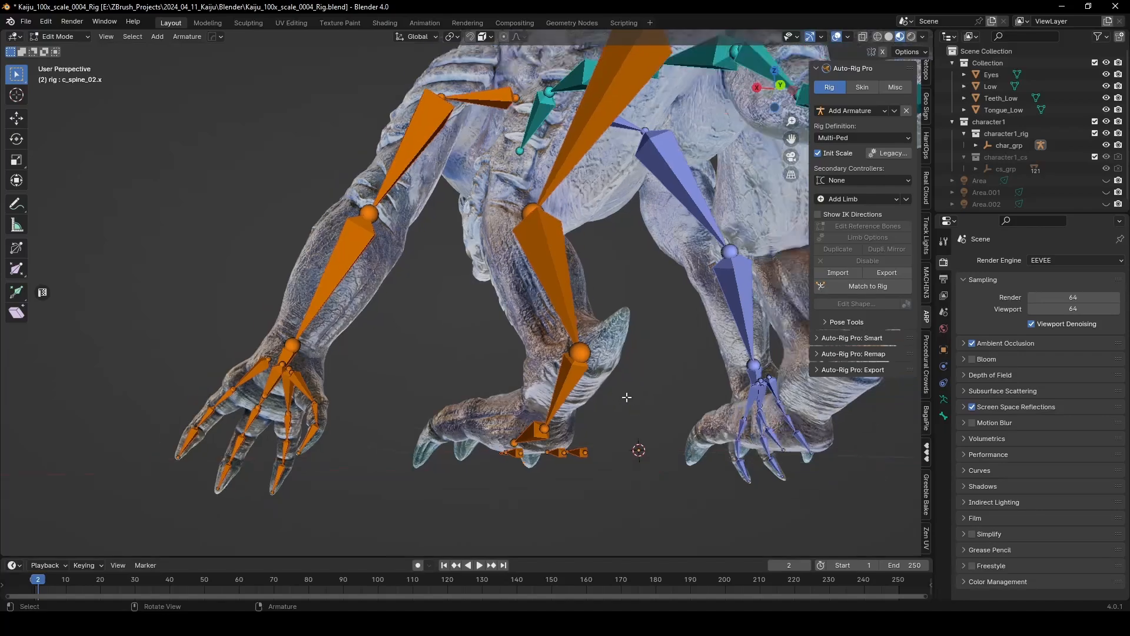
pyautogui.click(530, 441)
pyautogui.press('KP_Decimal')
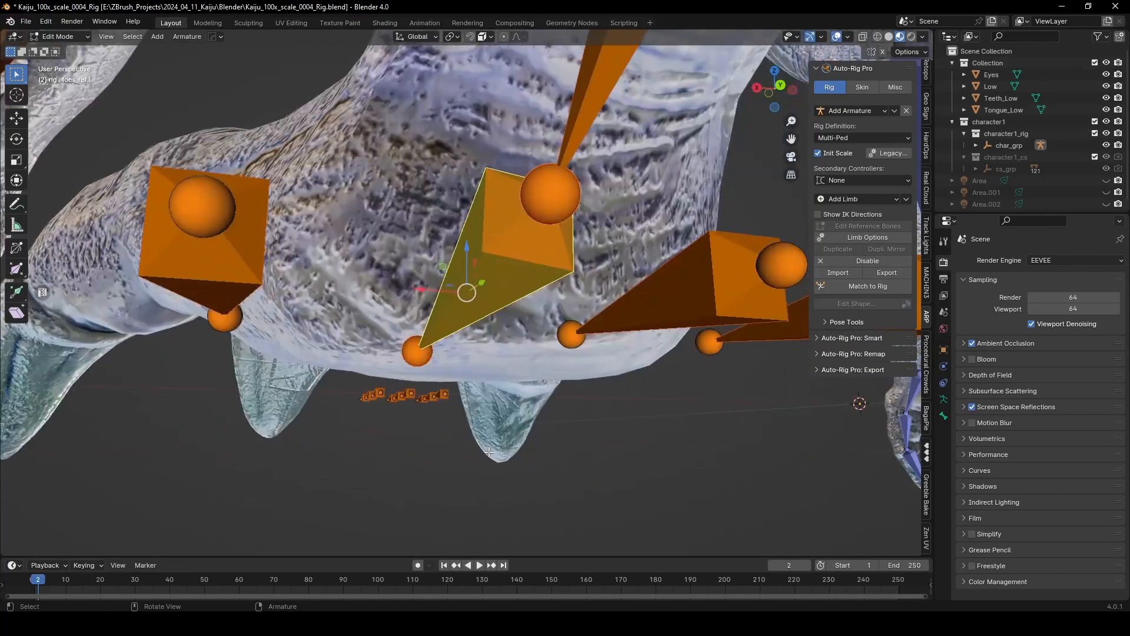
pyautogui.scroll(-6, 441, 282)
pyautogui.moveTo(441, 281); pyautogui.dragTo(504, 285, button='middle')
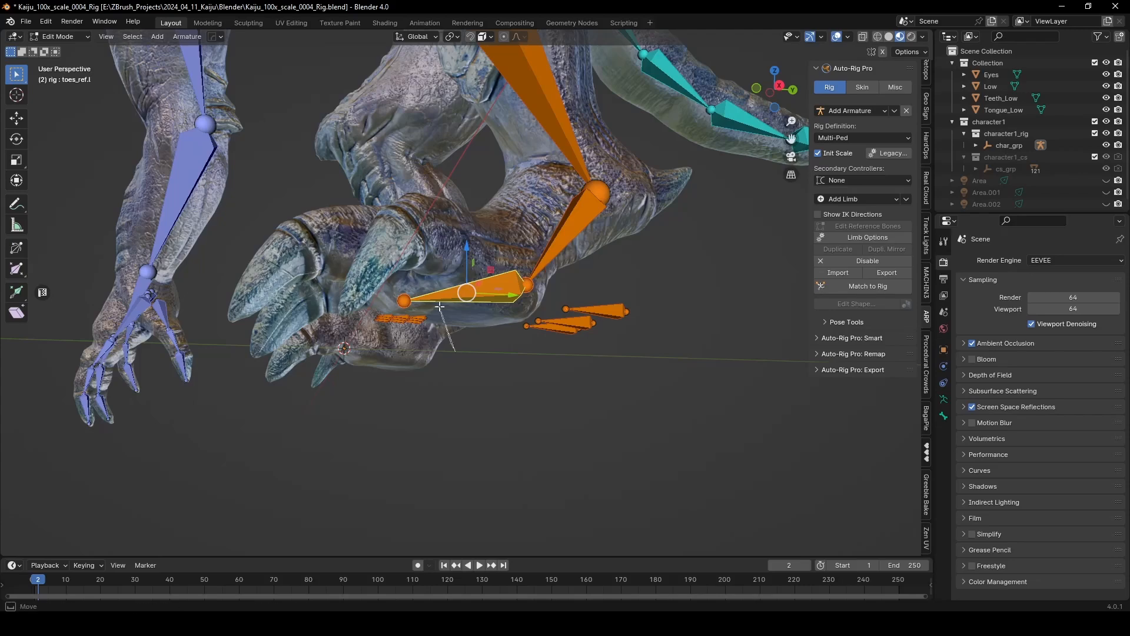
# Select the left foot's three small toe bone chains together with the main toe bone's tip region and scale them by about 2.8
pyautogui.moveTo(476, 357)
pyautogui.keyDown('ctrl'); pyautogui.mouseDown(button='right')
pyautogui.moveTo(460, 319)
pyautogui.moveTo(428, 317)
pyautogui.moveTo(443, 386)
pyautogui.moveTo(428, 309)
pyautogui.moveTo(353, 318)
pyautogui.moveTo(321, 362)
pyautogui.mouseUp(button='right'); pyautogui.keyUp('ctrl')
pyautogui.click(475, 363)
pyautogui.scroll(2, 410, 342)
pyautogui.press('s')
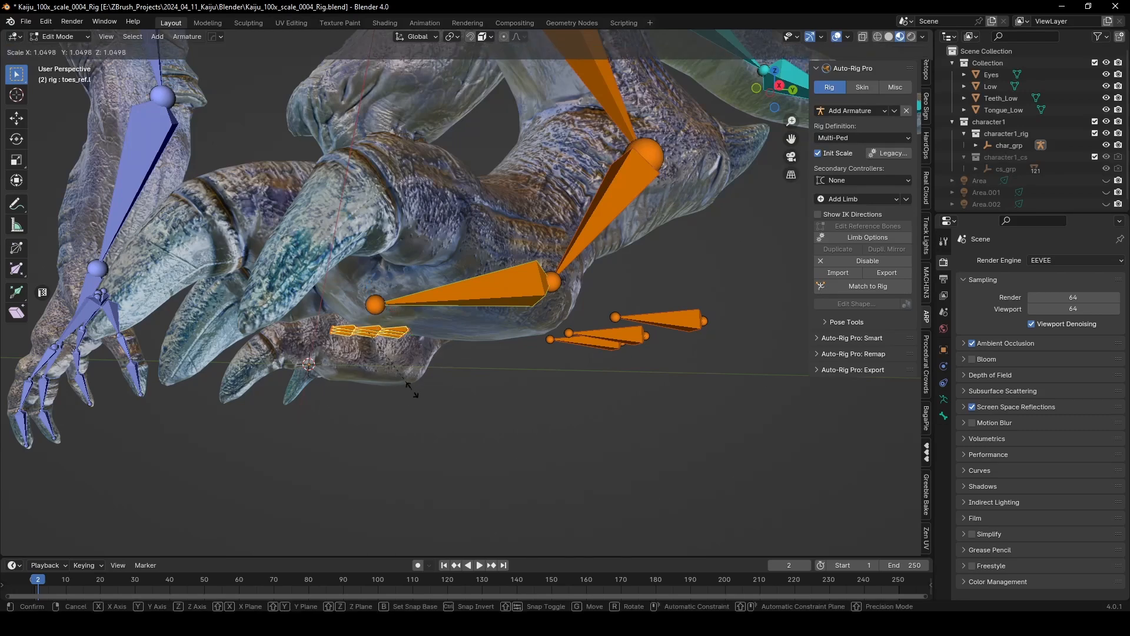
pyautogui.rightClick(478, 315)
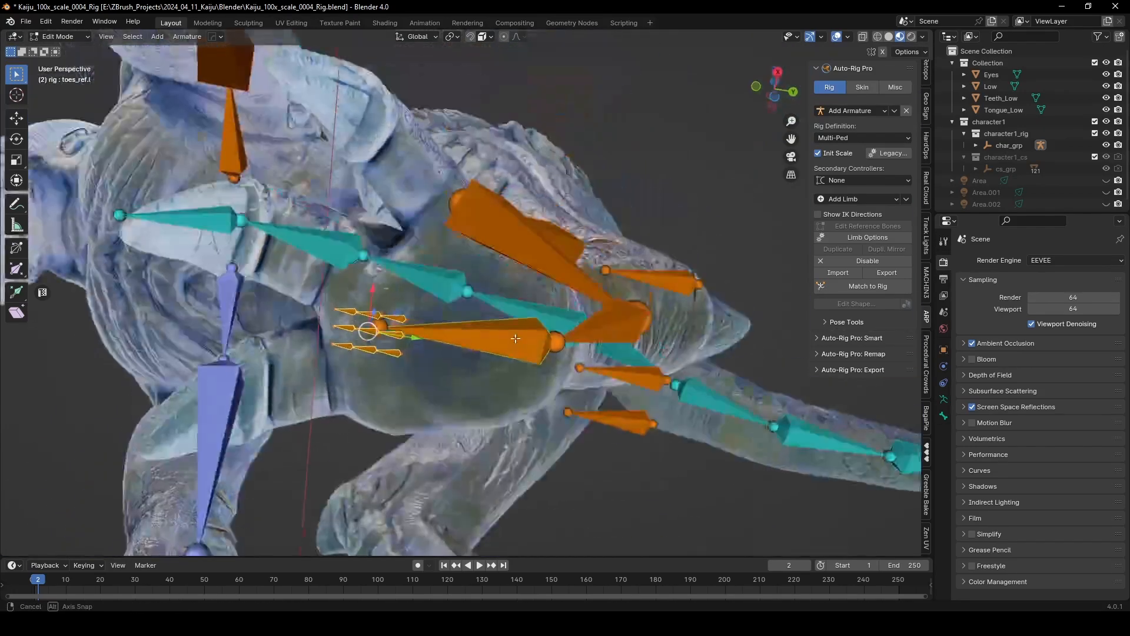
pyautogui.press('s')
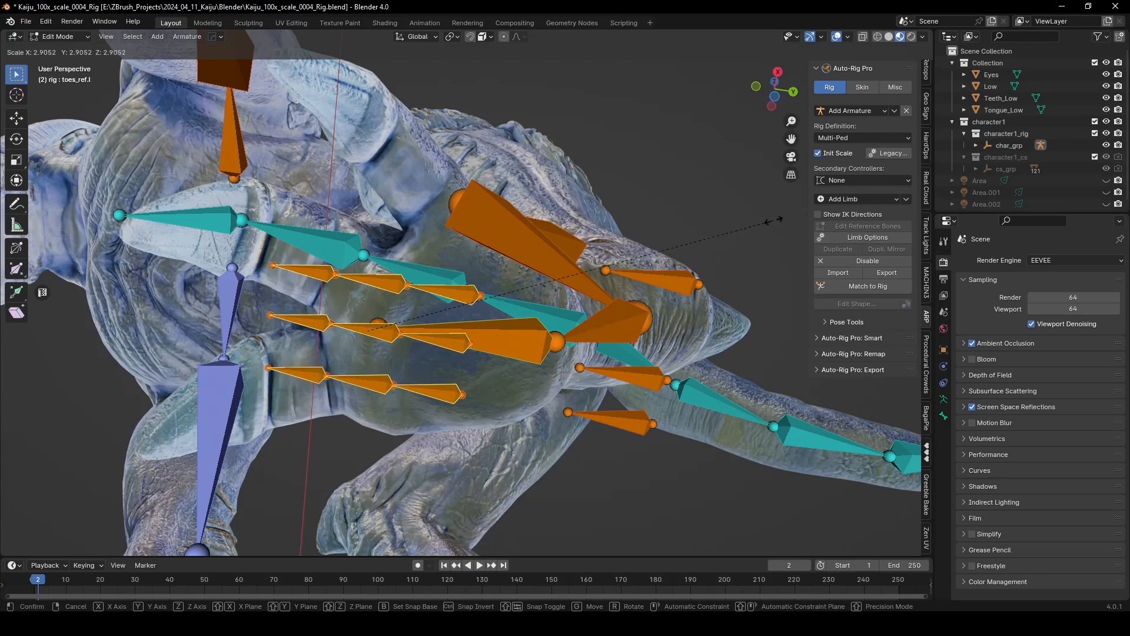
pyautogui.click(757, 229)
# With snapping on and viewed from below, move the outer toe chain's base and first knuckle onto the outer toe's mesh
pyautogui.moveTo(597, 302); pyautogui.dragTo(596, 272, button='middle')
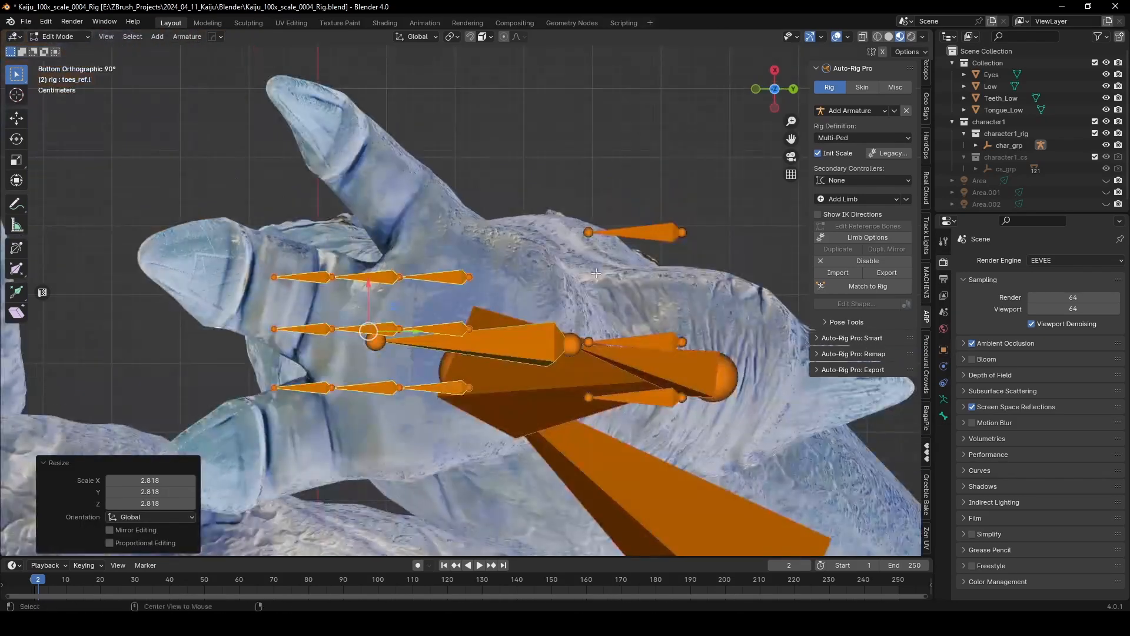
pyautogui.scroll(1, 285, 271)
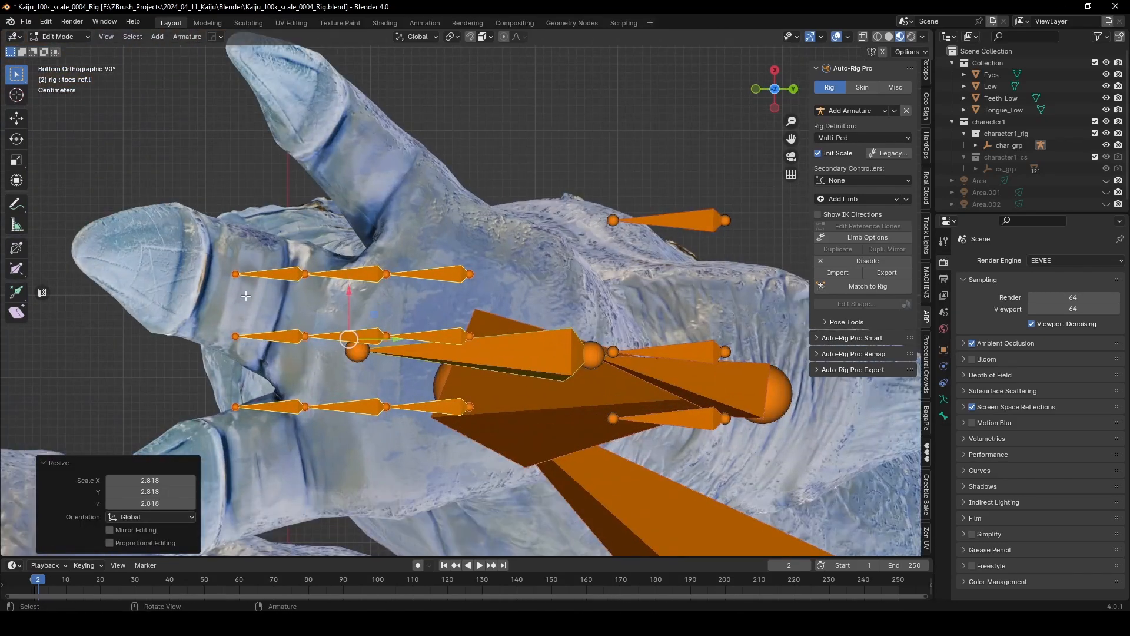
pyautogui.click(468, 274)
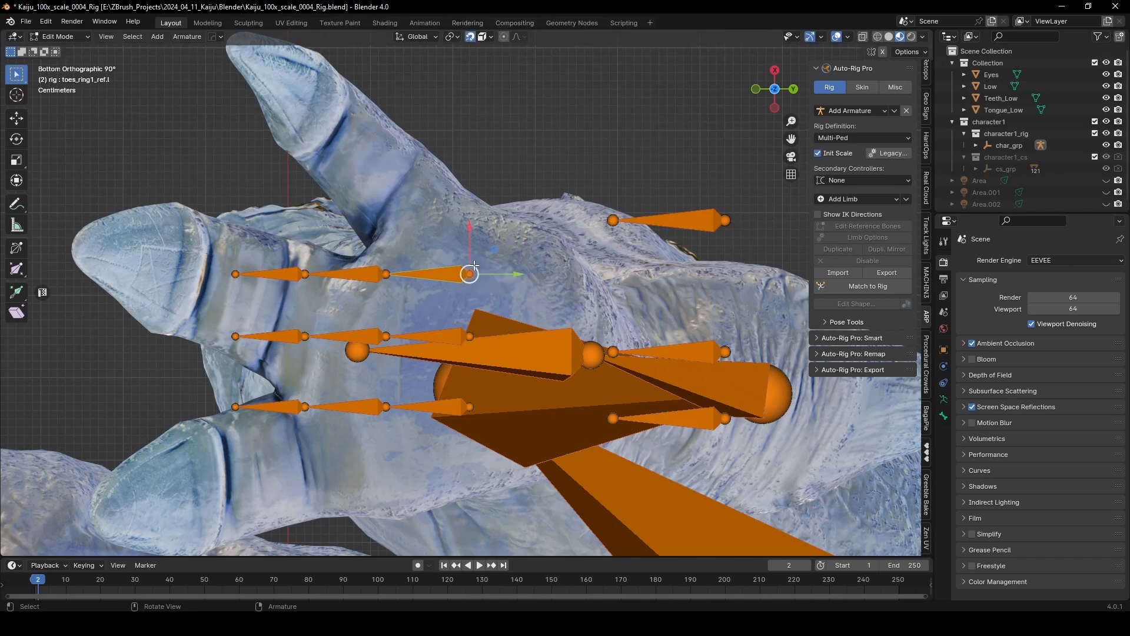
pyautogui.press('g')
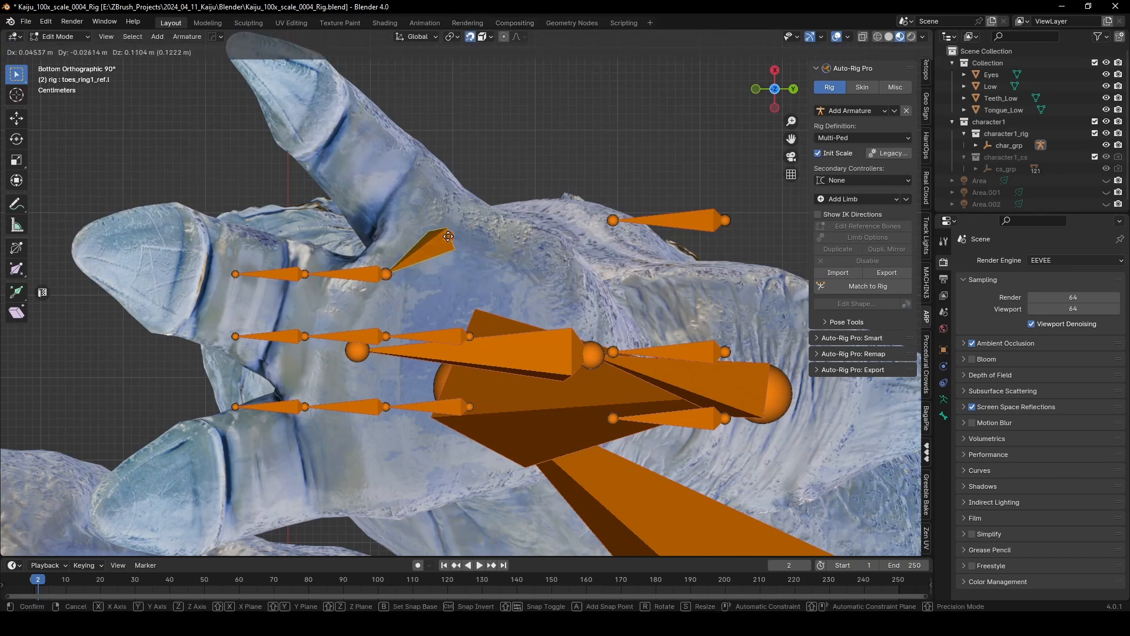
pyautogui.click(448, 237)
pyautogui.click(386, 273)
pyautogui.press('g')
pyautogui.click(395, 187)
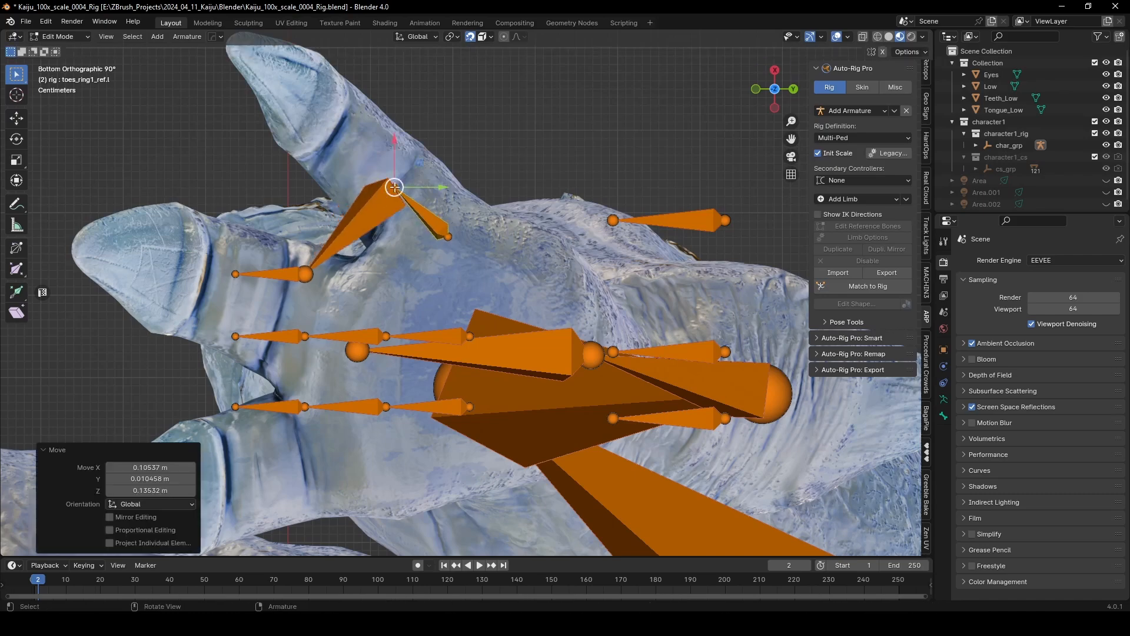
# Snap the outer toe chain's second knuckle to the base of the claw and its end joint to the claw tip
pyautogui.click(307, 272)
pyautogui.press('g')
pyautogui.click(336, 126)
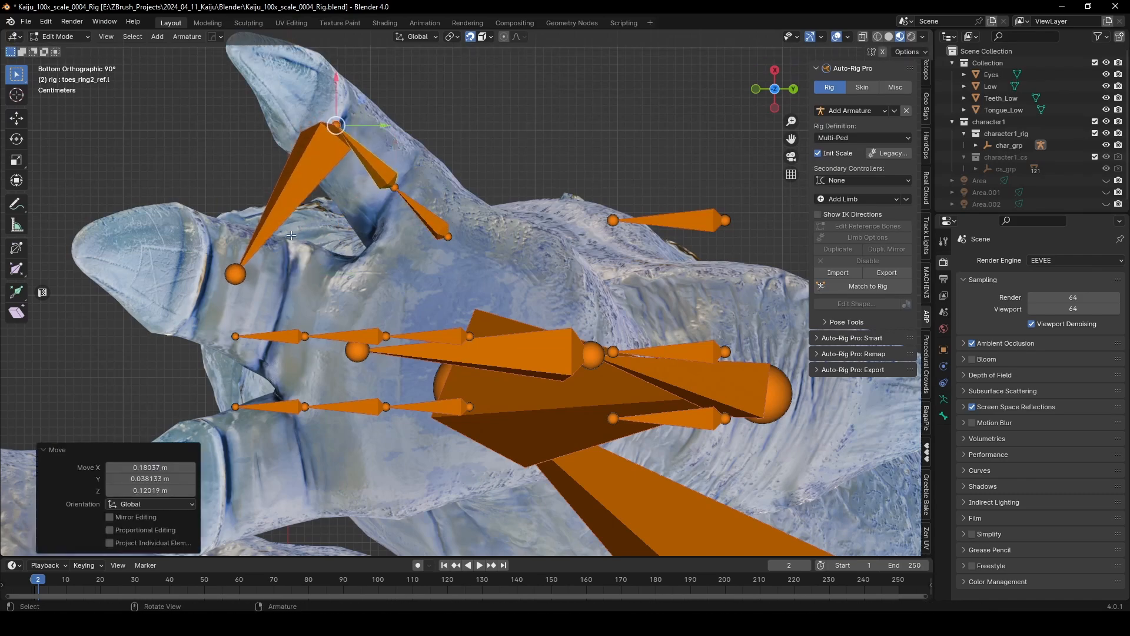
pyautogui.click(236, 270)
pyautogui.press('g')
pyautogui.click(254, 42)
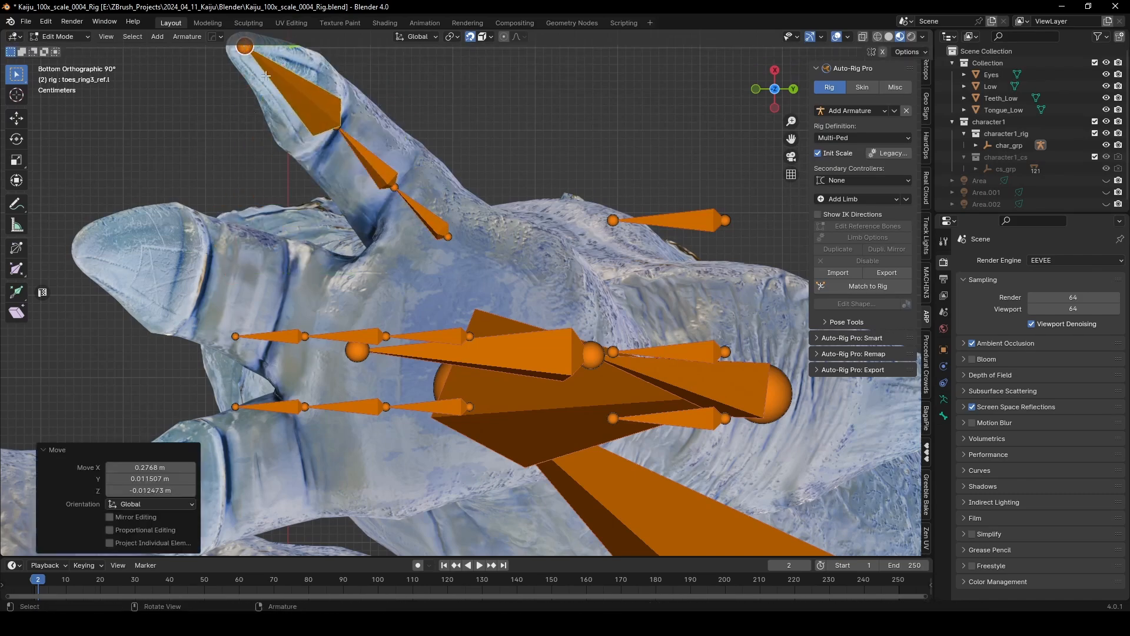
# Move the outer toe's second knuckle about 0.03 m forward, outward and down, and shift its first knuckle about 0.01 m forward and outward
pyautogui.moveTo(253, 42); pyautogui.dragTo(424, 396, button='middle')
pyautogui.click(368, 335)
pyautogui.press('g')
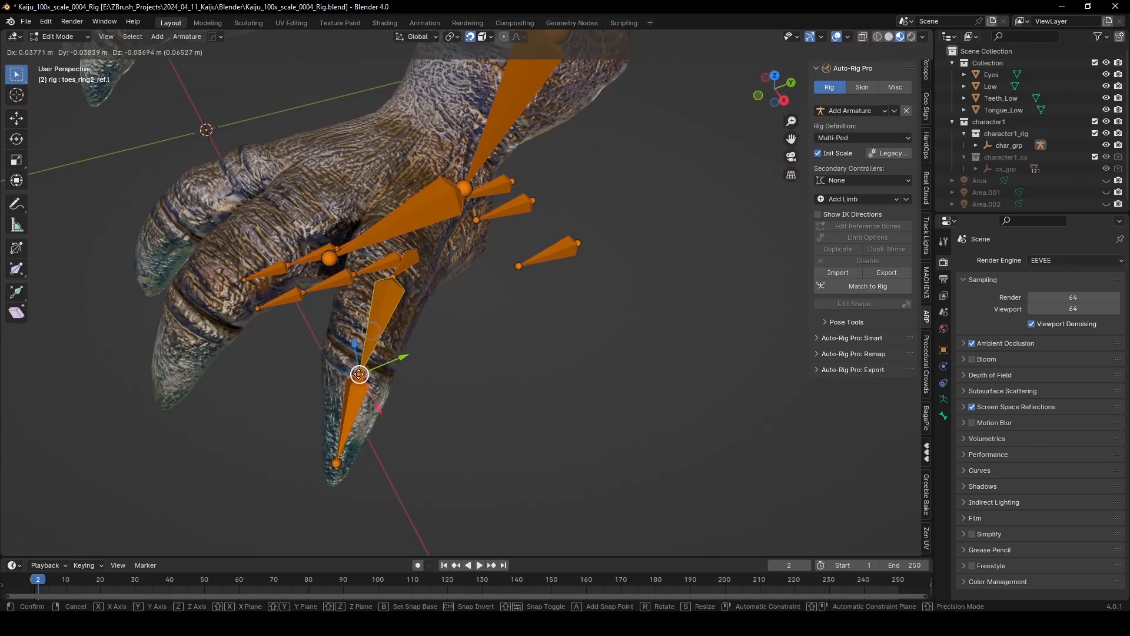
pyautogui.click(371, 334)
pyautogui.moveTo(371, 334); pyautogui.dragTo(397, 277, button='middle')
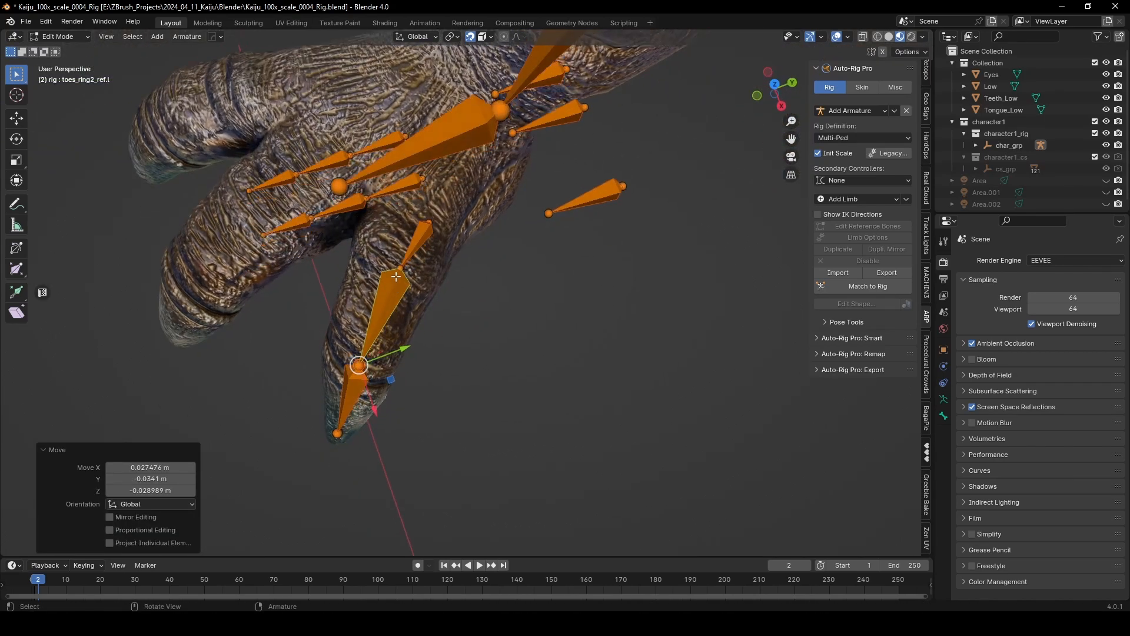
pyautogui.moveTo(400, 269); pyautogui.dragTo(387, 291)
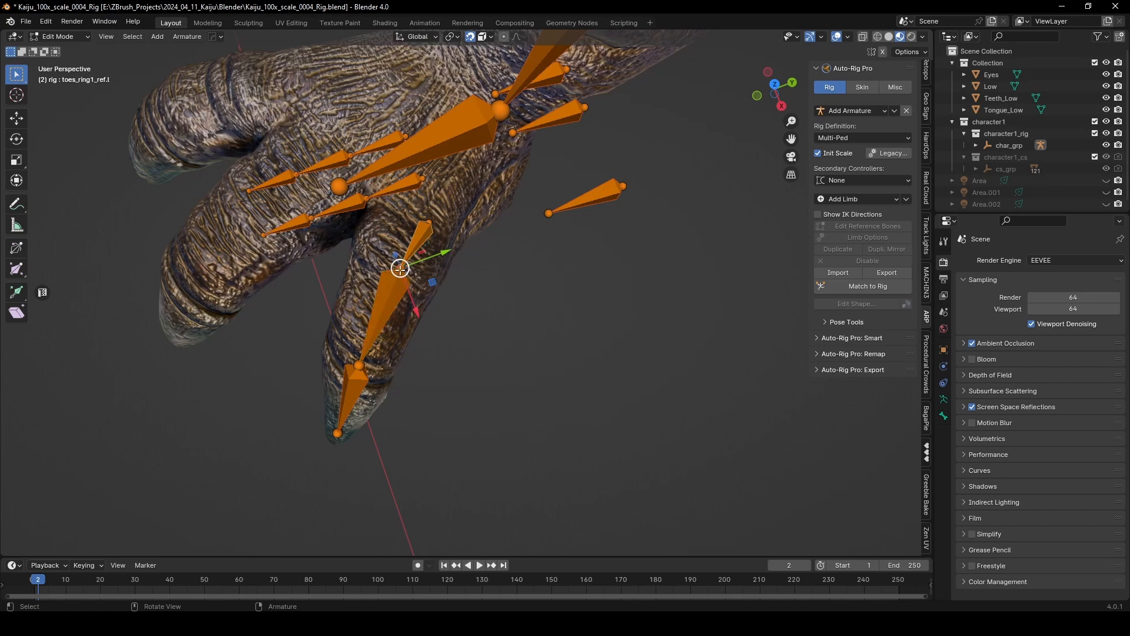
pyautogui.moveTo(401, 268); pyautogui.dragTo(393, 281)
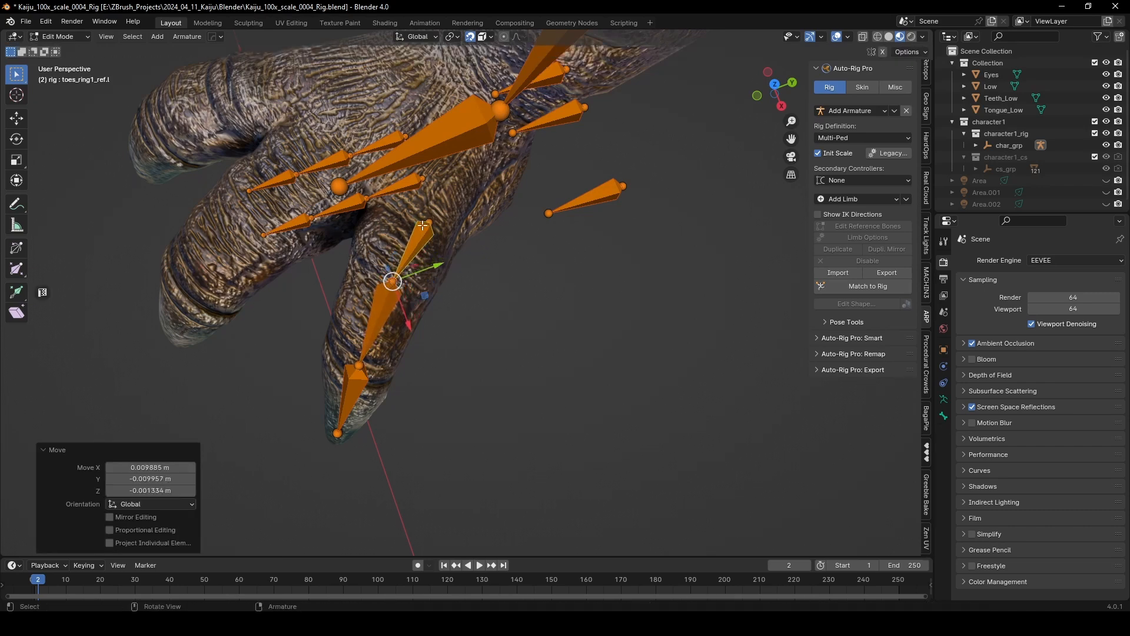
# Reposition the outer toe chain's base joint on the upper surface of the foot, near the root of the toe
pyautogui.click(427, 222)
pyautogui.moveTo(429, 222); pyautogui.dragTo(428, 206)
pyautogui.moveTo(441, 312); pyautogui.dragTo(439, 232, button='middle')
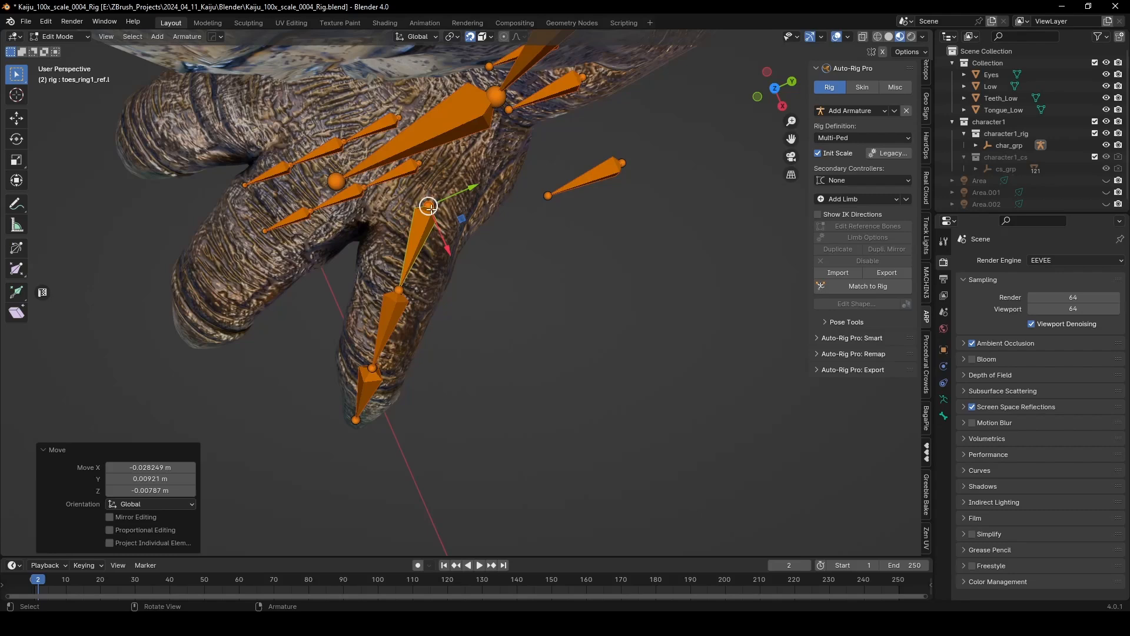
pyautogui.moveTo(429, 207); pyautogui.dragTo(422, 235)
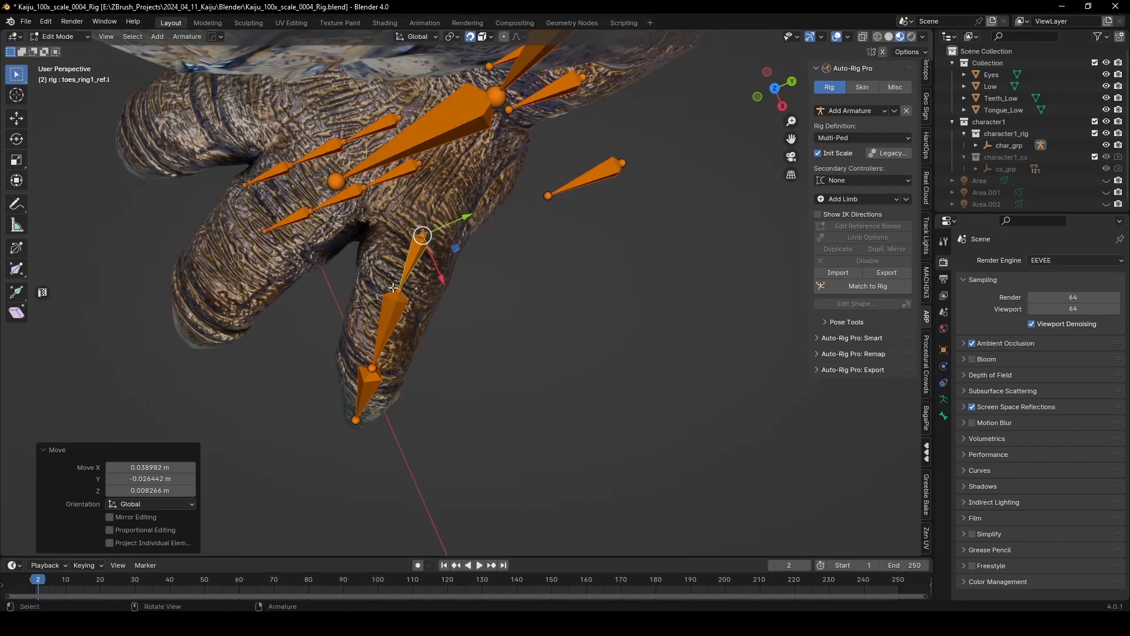
# Move the outer toe's first knuckle about 0.03 m outward and 0.02 m forward, and nudge its second knuckle slightly into line
pyautogui.click(401, 289)
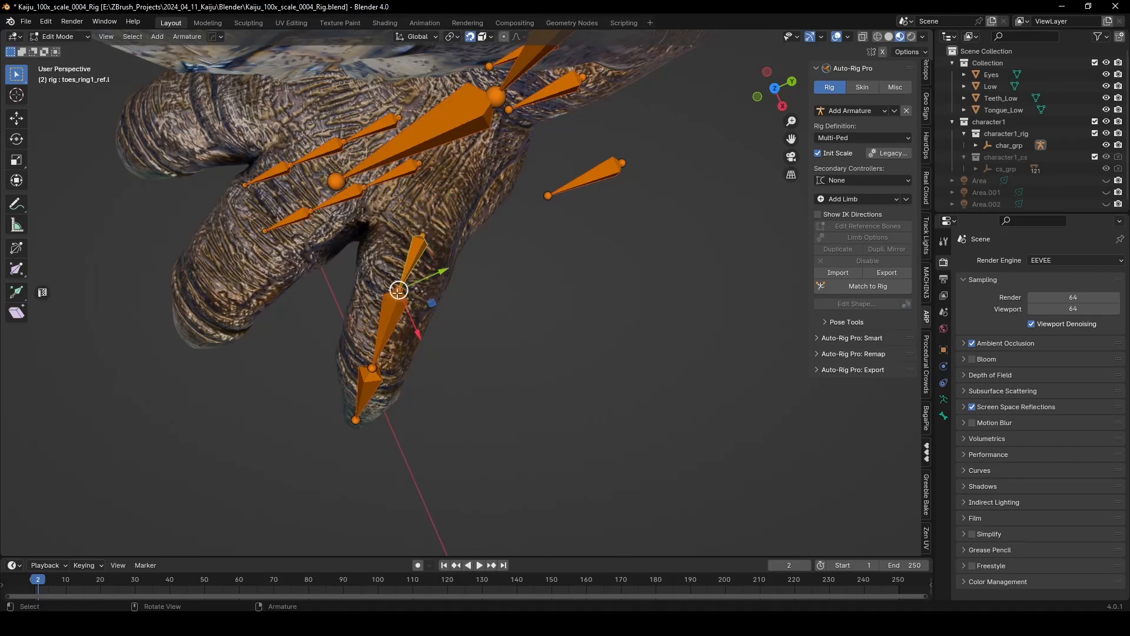
pyautogui.moveTo(401, 289); pyautogui.dragTo(392, 316)
pyautogui.moveTo(392, 316); pyautogui.dragTo(390, 357, button='middle')
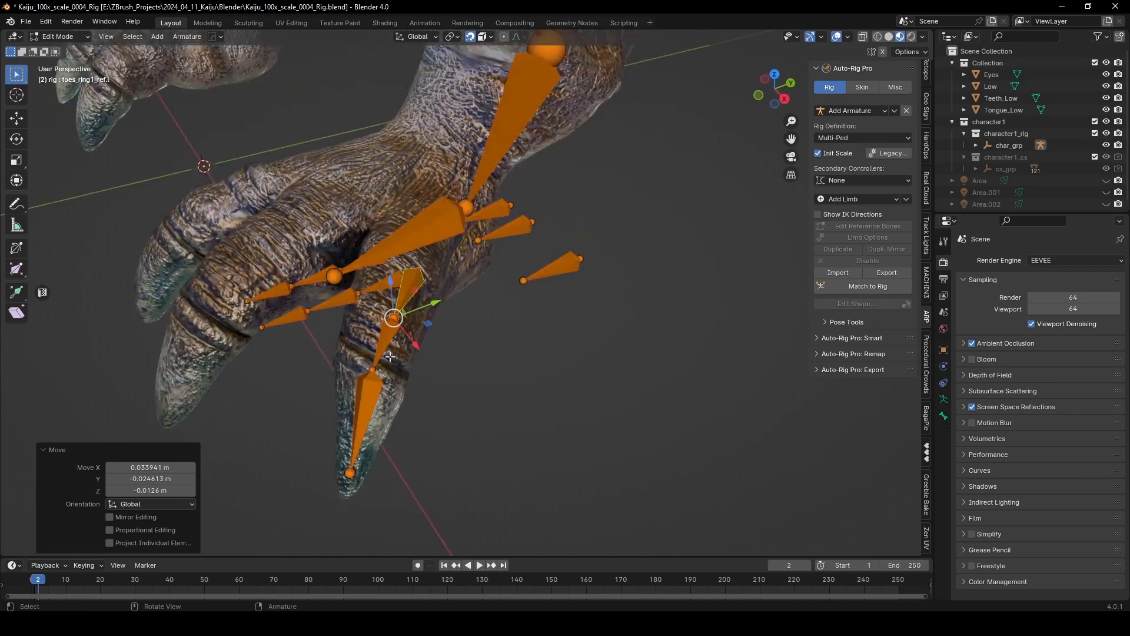
pyautogui.click(373, 368)
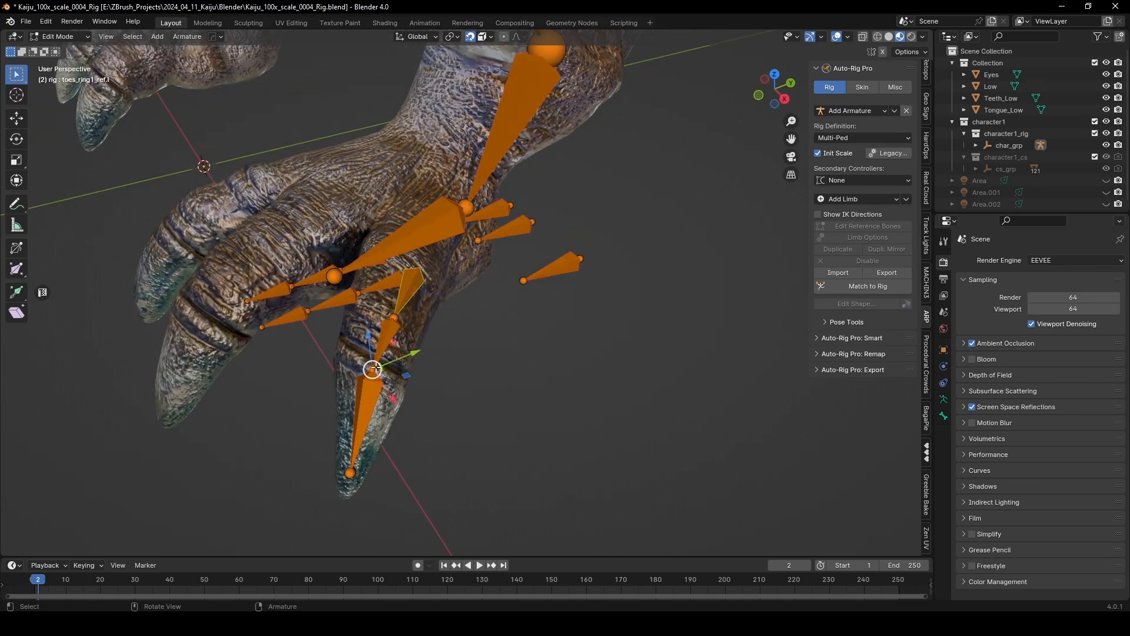
pyautogui.moveTo(372, 369); pyautogui.dragTo(372, 367)
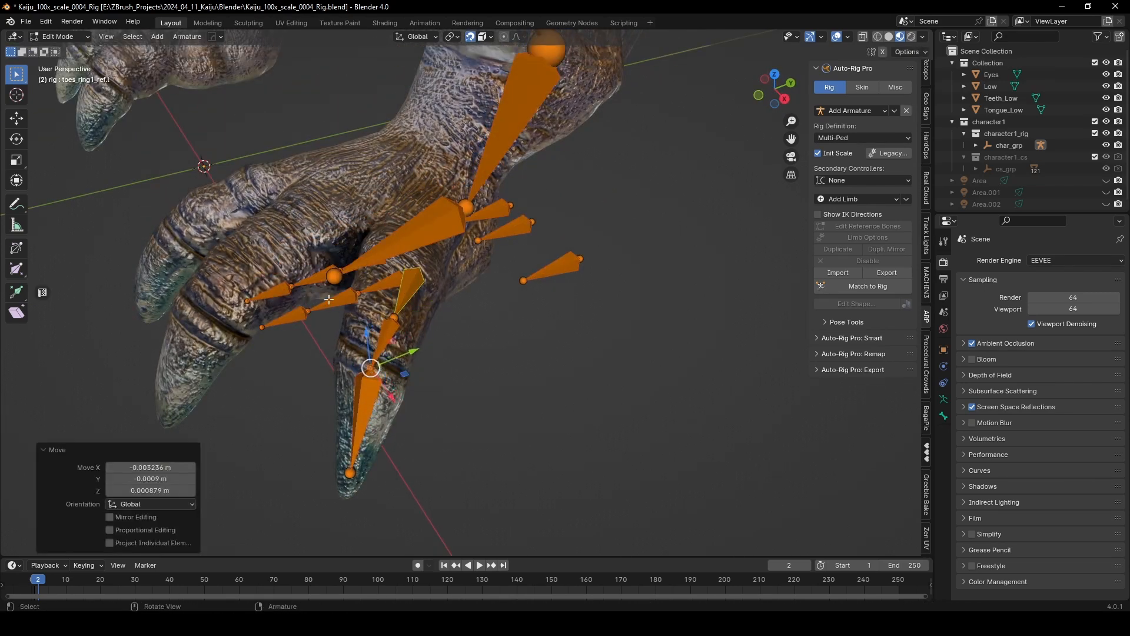
# Snap the middle toe chain's end joint to the claw tip, about 0.19 m forward, and its second knuckle to the claw's base
pyautogui.moveTo(372, 367); pyautogui.dragTo(452, 310, button='middle')
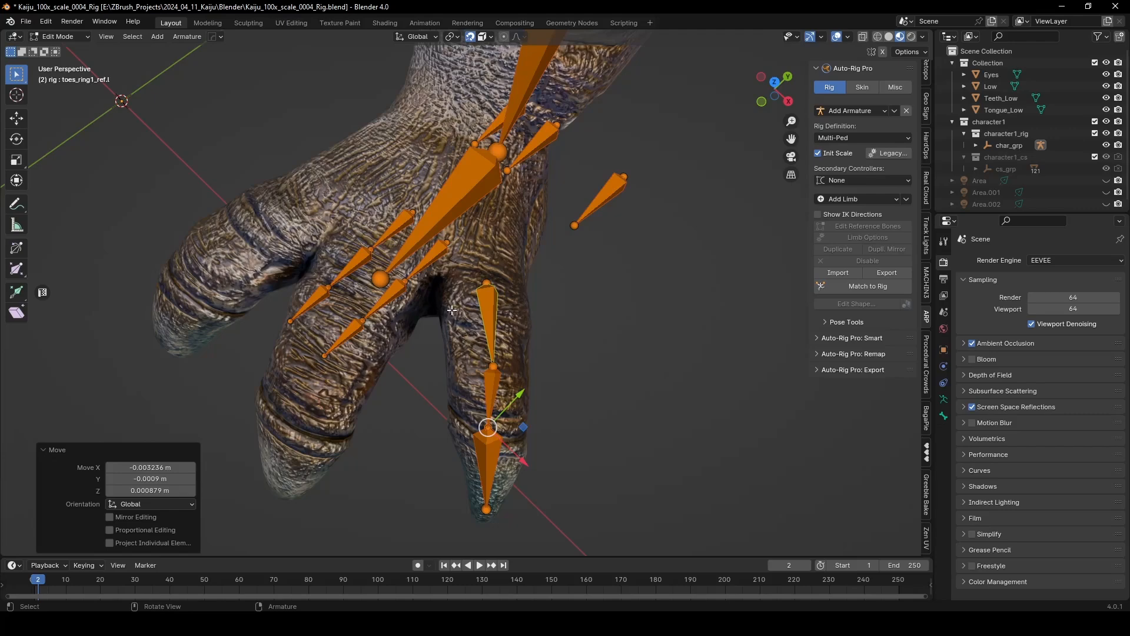
pyautogui.click(325, 357)
pyautogui.moveTo(326, 358); pyautogui.dragTo(424, 289, button='middle')
pyautogui.moveTo(435, 259); pyautogui.dragTo(391, 365)
pyautogui.moveTo(480, 206); pyautogui.dragTo(469, 240, button='middle')
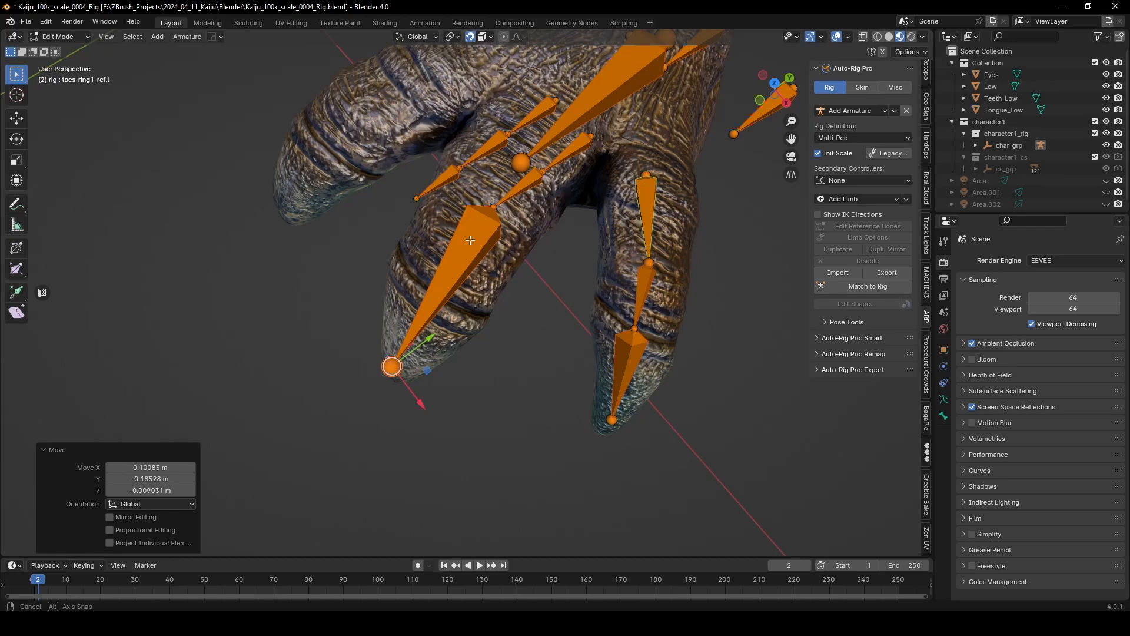
pyautogui.click(491, 205)
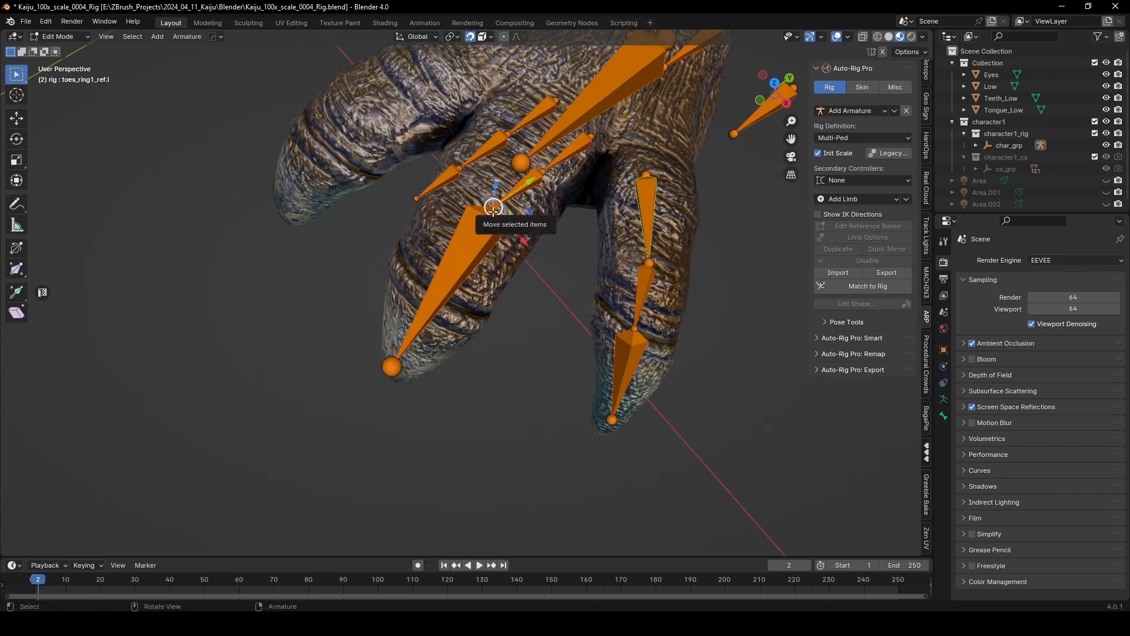
pyautogui.moveTo(491, 205); pyautogui.dragTo(434, 296)
# Snap the middle toe's first knuckle about 0.12 m forward and 0.15 m up, and its base joint about 0.08 m forward and 0.13 m up
pyautogui.moveTo(447, 306); pyautogui.dragTo(505, 334, button='middle')
pyautogui.click(529, 251)
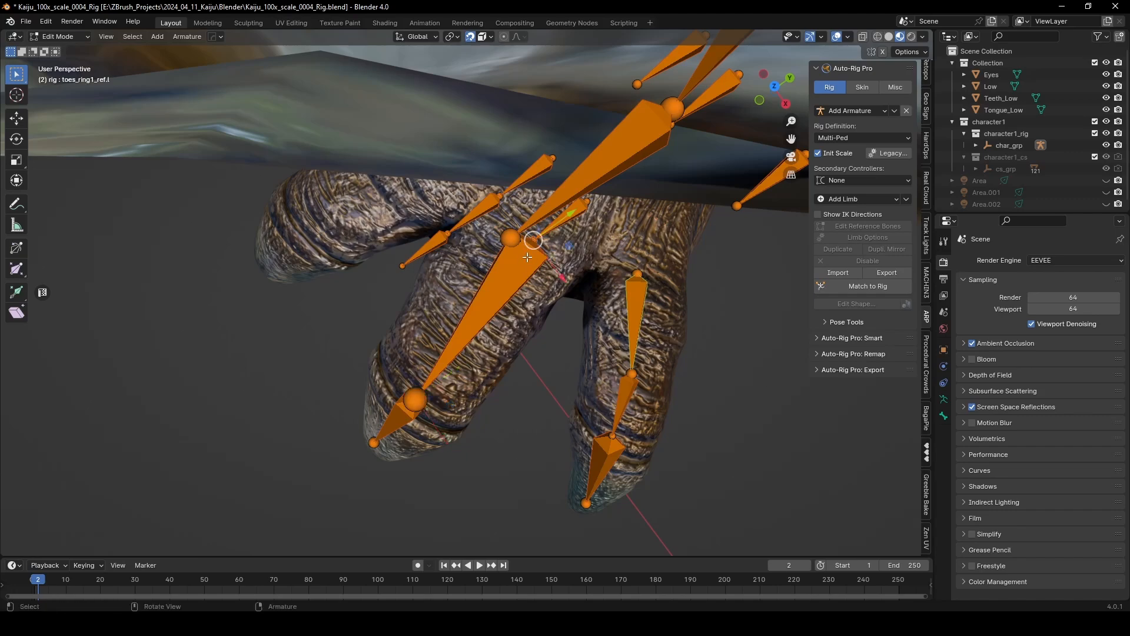
pyautogui.moveTo(530, 240); pyautogui.dragTo(498, 298)
pyautogui.moveTo(498, 297); pyautogui.dragTo(552, 328, button='middle')
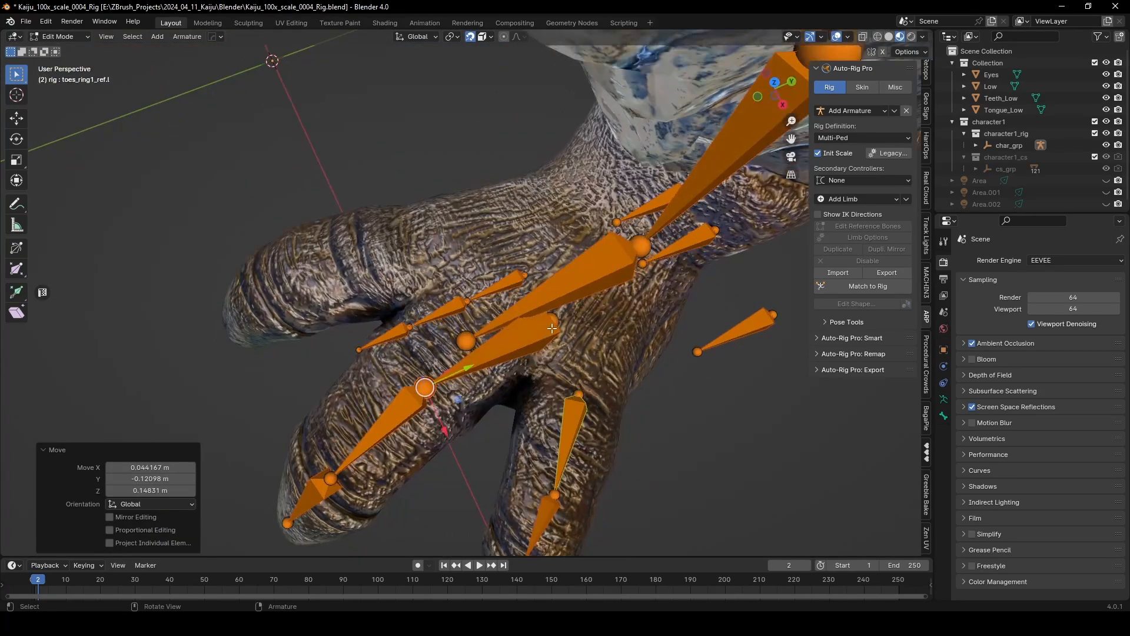
pyautogui.moveTo(554, 315); pyautogui.dragTo(505, 305)
# Snap the inner toe chain's end joint to its claw tip, about 0.17 m forward, and its second knuckle about 0.15 m forward
pyautogui.moveTo(505, 306); pyautogui.dragTo(527, 271, button='middle')
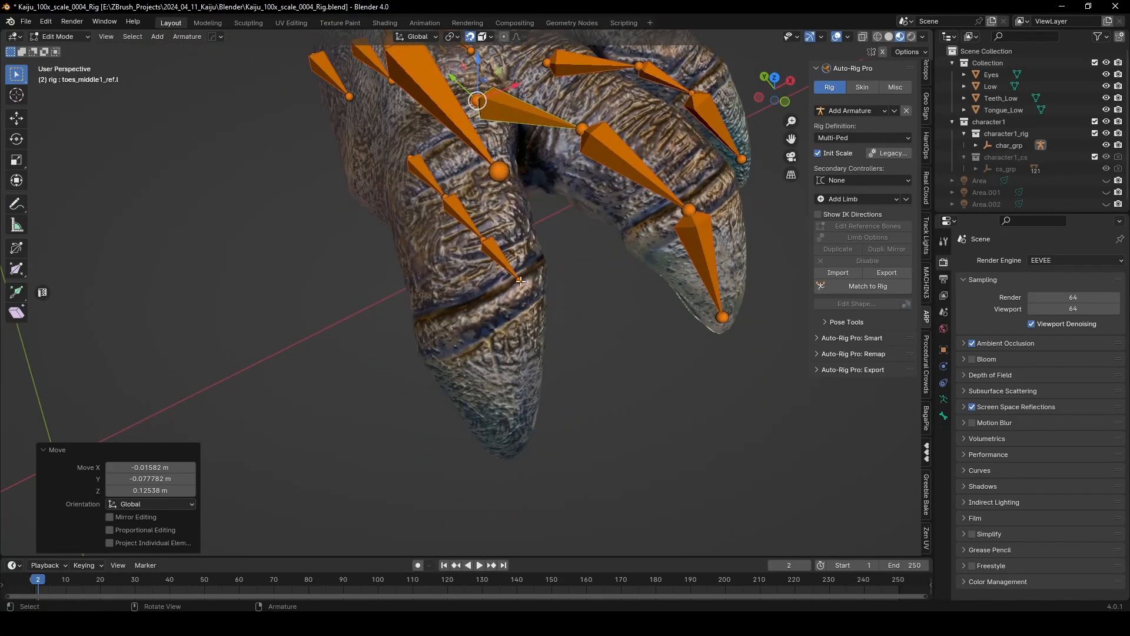
pyautogui.click(519, 279)
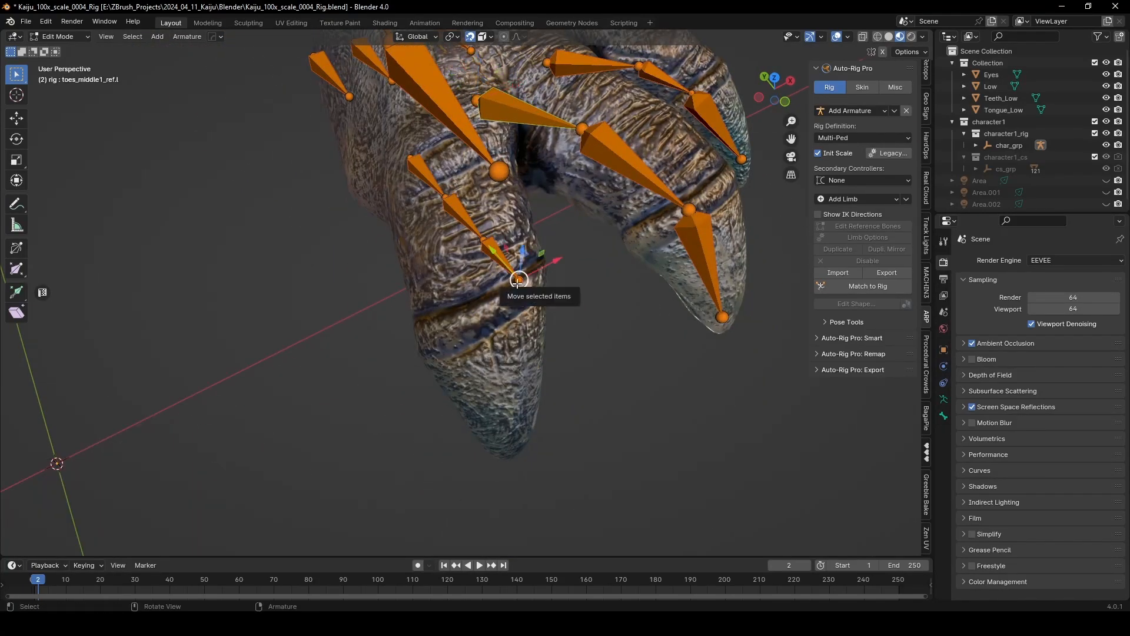
pyautogui.moveTo(519, 280); pyautogui.dragTo(511, 440)
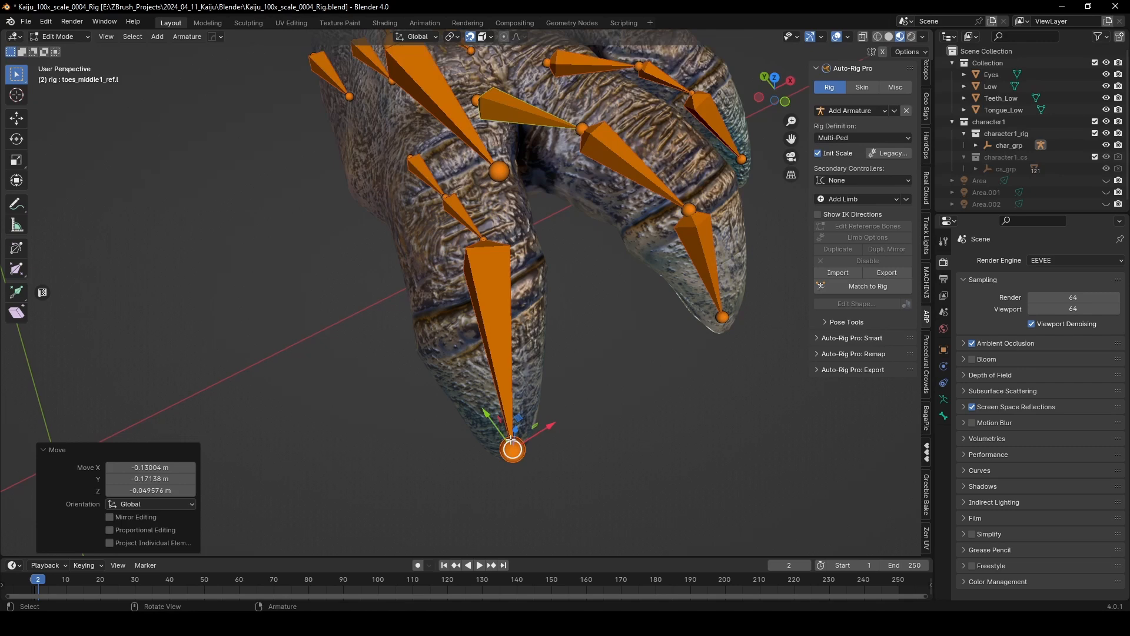
pyautogui.click(483, 239)
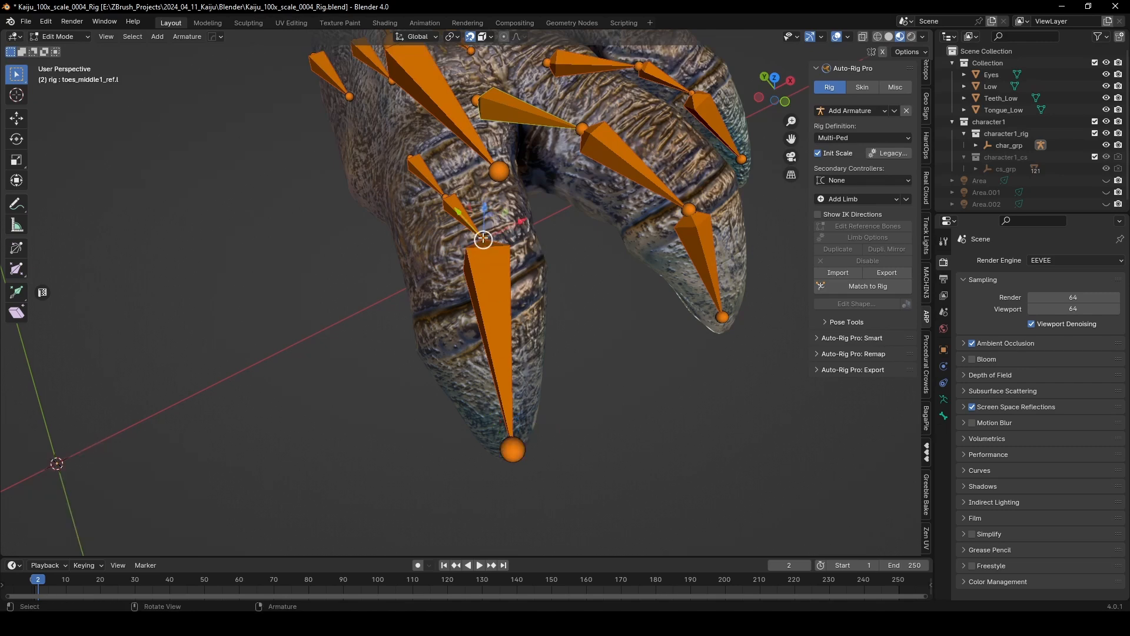
pyautogui.moveTo(483, 239); pyautogui.dragTo(479, 314)
pyautogui.moveTo(479, 314); pyautogui.dragTo(418, 305, button='middle')
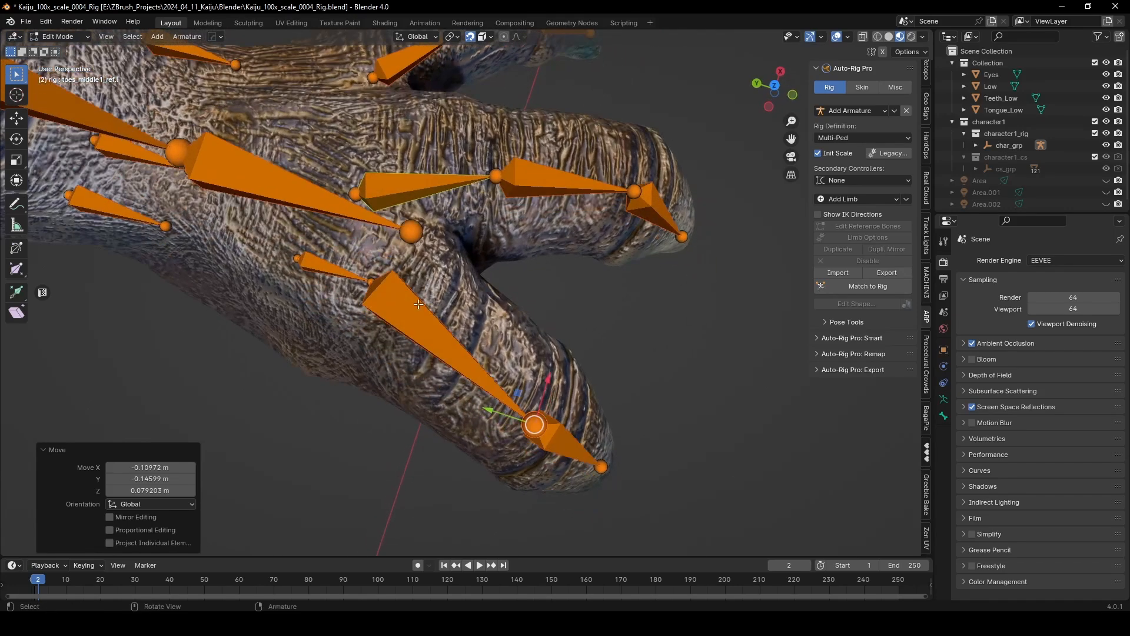
# Snap the inner toe's first knuckle about 0.12 m forward and 0.14 m up, and its base joint about 0.10 m forward and 0.12 m up
pyautogui.click(371, 277)
pyautogui.moveTo(371, 281); pyautogui.dragTo(438, 340)
pyautogui.scroll(-1, 438, 306)
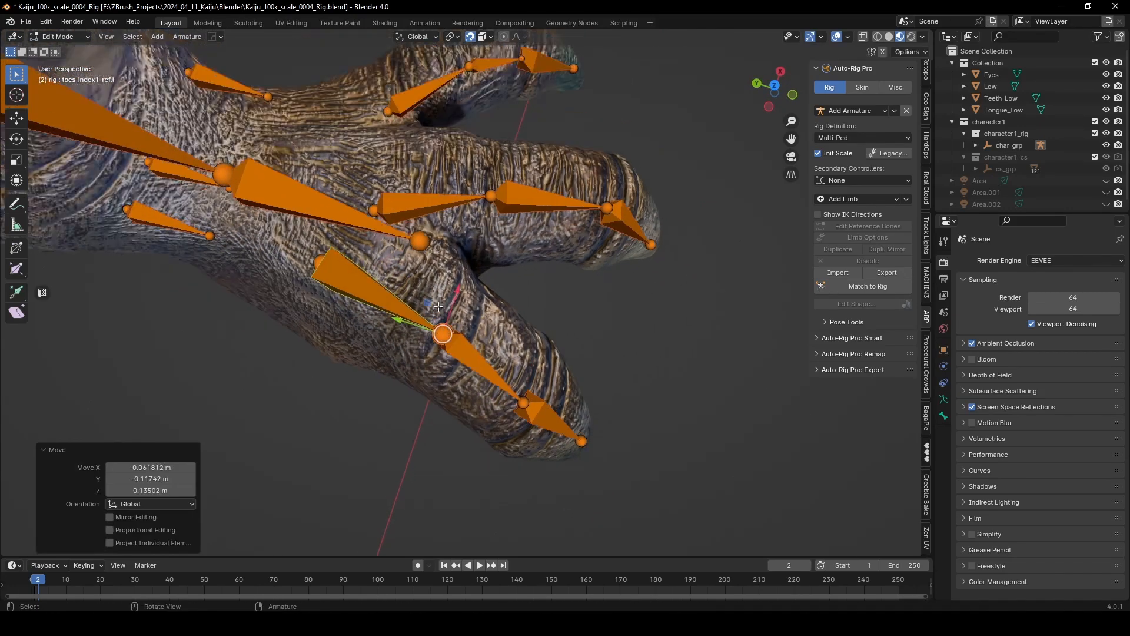
pyautogui.keyDown('shift'); pyautogui.moveTo(438, 307); pyautogui.dragTo(479, 320, button='middle'); pyautogui.keyUp('shift')
pyautogui.click(399, 288)
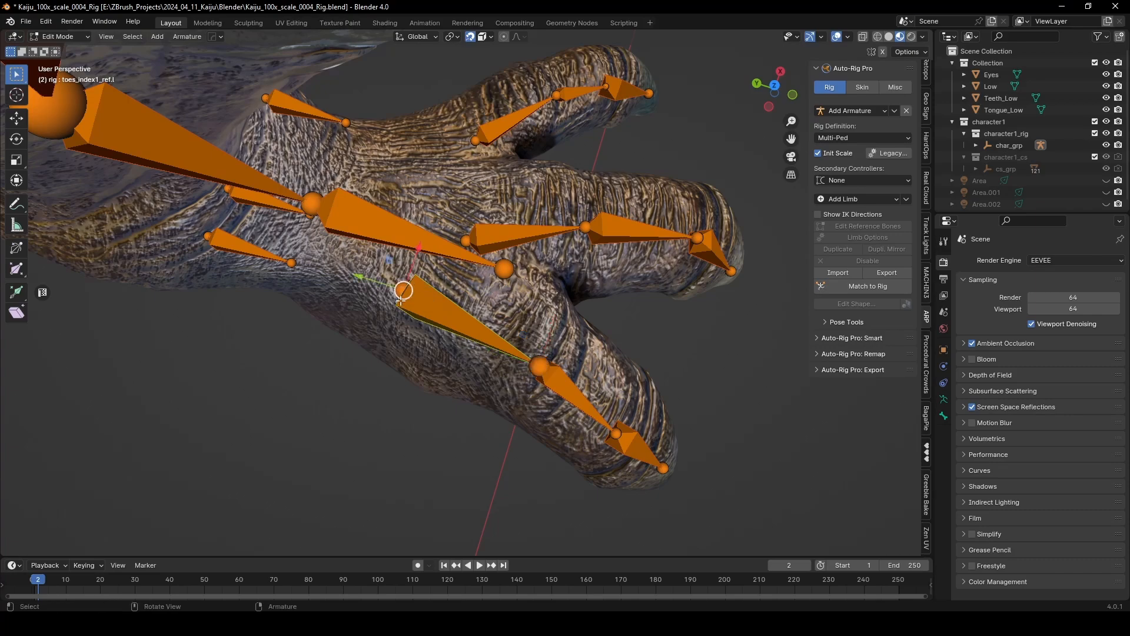
pyautogui.click(400, 289)
pyautogui.moveTo(401, 289); pyautogui.dragTo(459, 320)
pyautogui.moveTo(459, 319); pyautogui.dragTo(606, 356, button='middle')
pyautogui.scroll(-3, 365, 309)
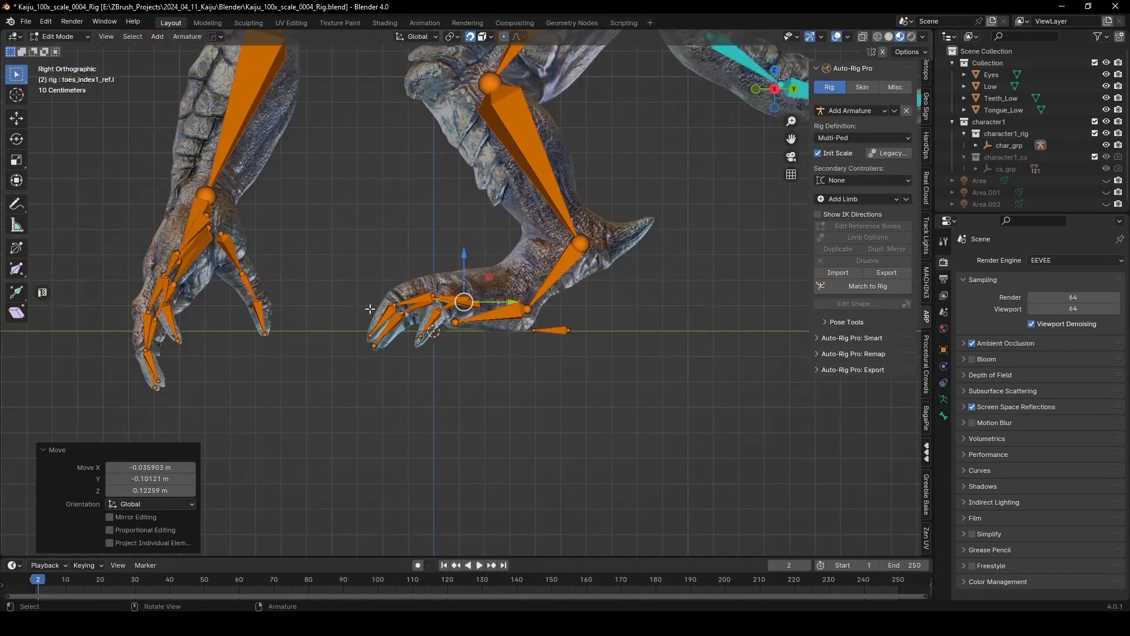
pyautogui.keyDown('shift'); pyautogui.moveTo(382, 253); pyautogui.dragTo(464, 292, button='middle'); pyautogui.keyUp('shift')
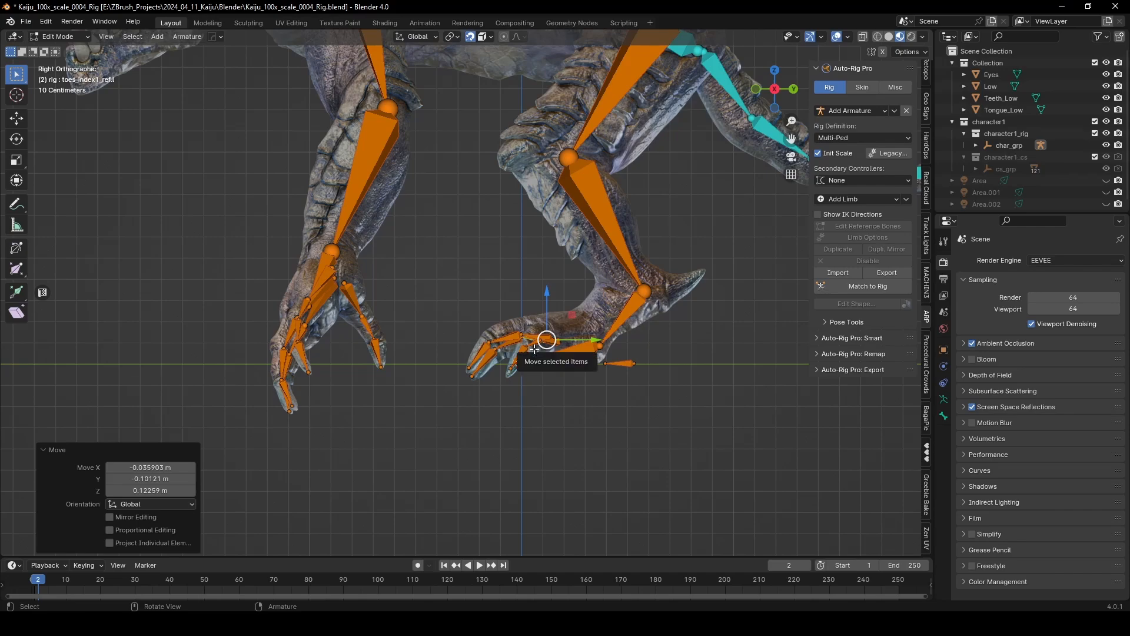
pyautogui.scroll(-2, 534, 338)
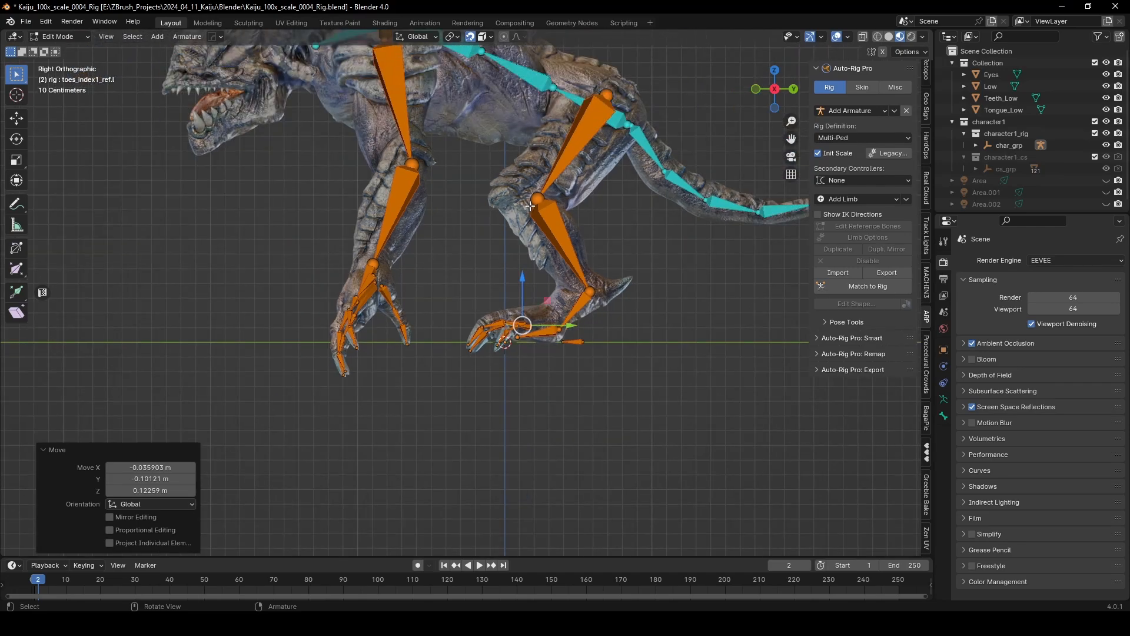
# Snap the ball joint between the left foot and toe bones about 0.01 m forward and 0.02 m up
pyautogui.moveTo(530, 206); pyautogui.dragTo(516, 201, button='middle')
pyautogui.scroll(5, 516, 320)
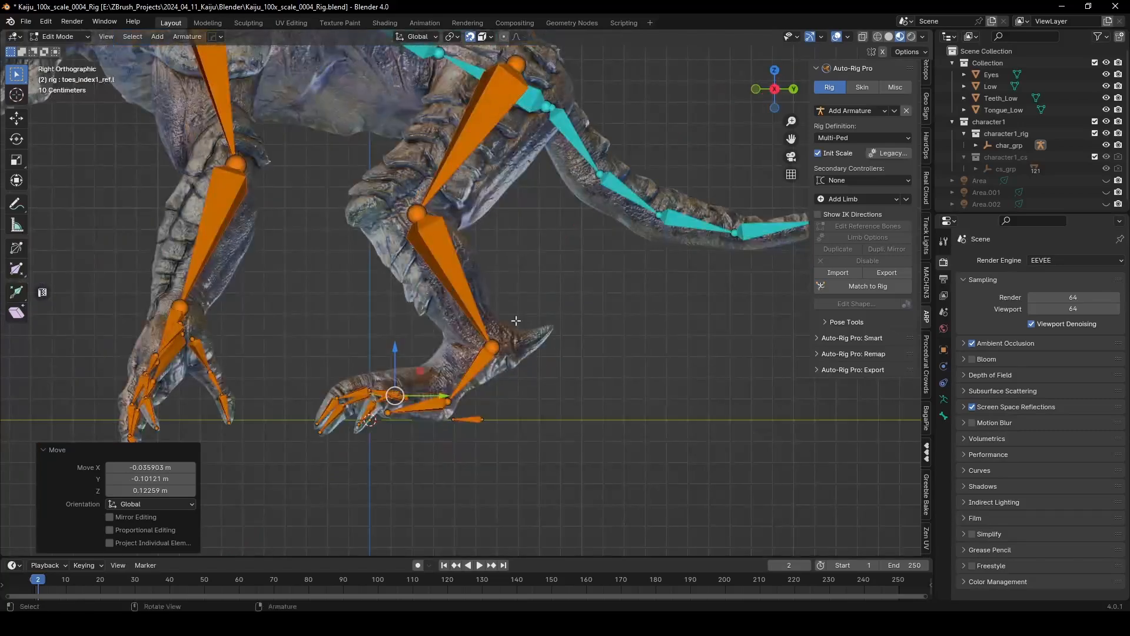
pyautogui.scroll(4, 515, 320)
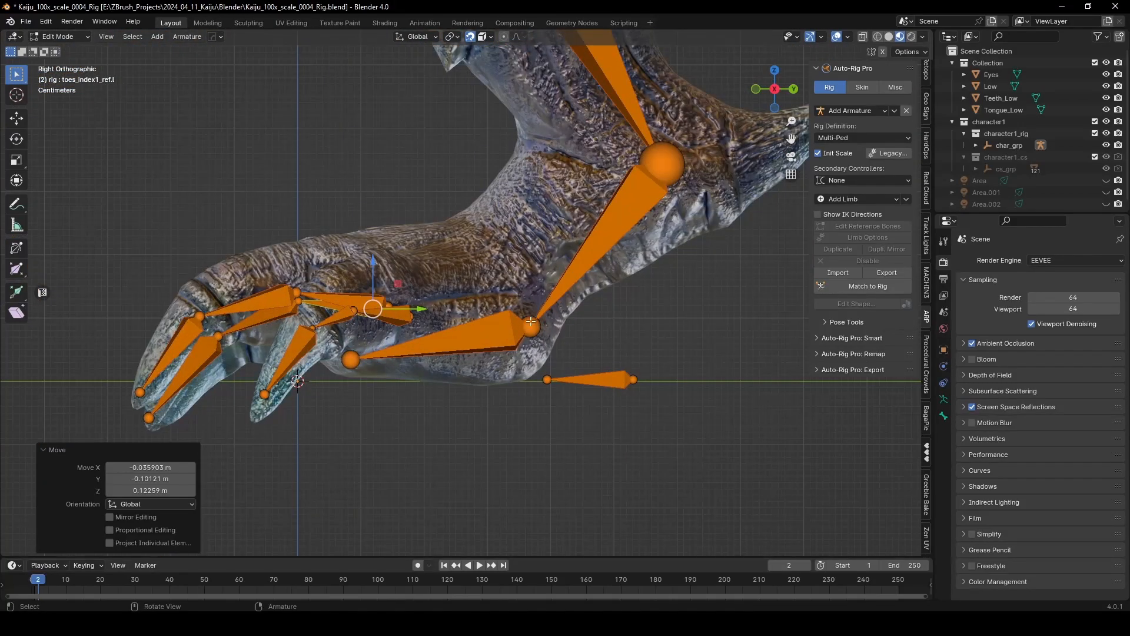
pyautogui.click(531, 322)
pyautogui.press('g')
pyautogui.click(523, 310)
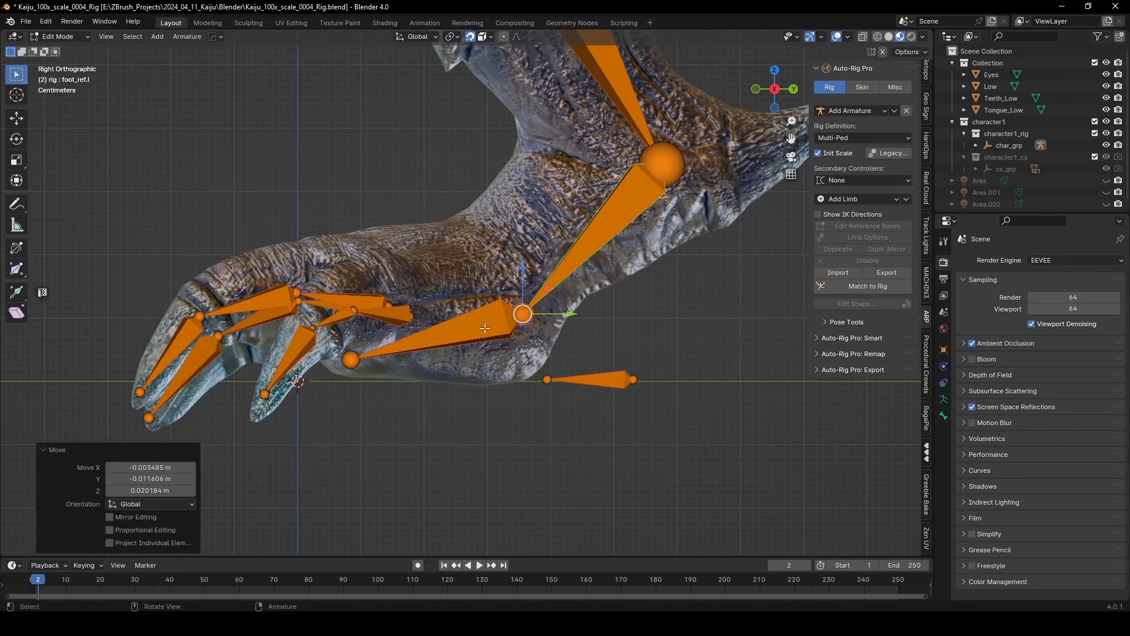
pyautogui.click(349, 361)
pyautogui.press('g')
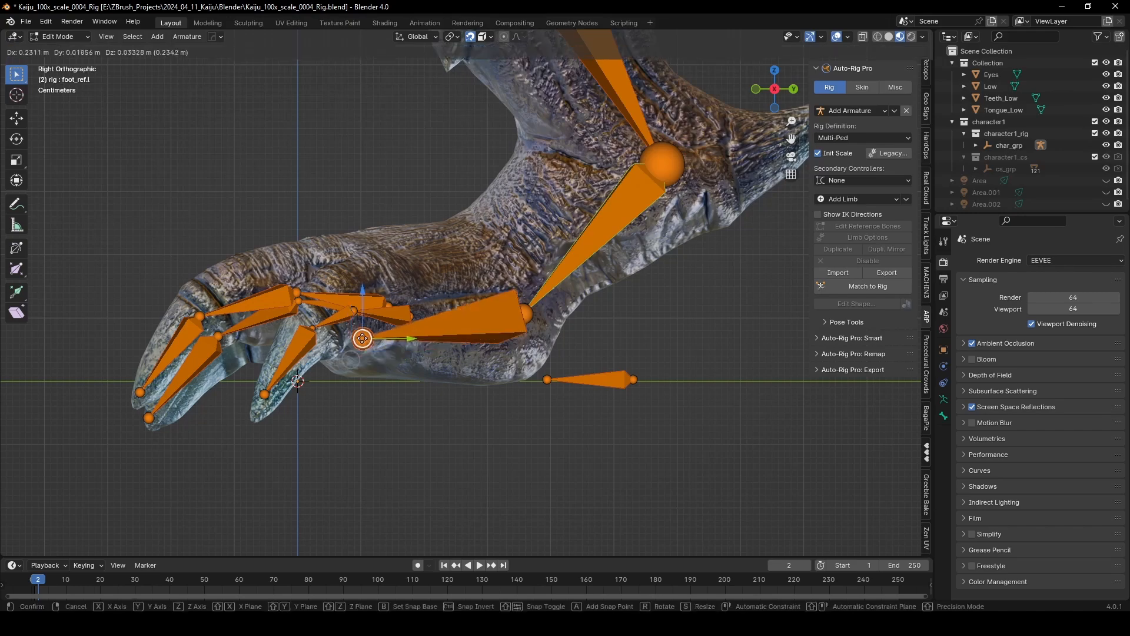
pyautogui.click(357, 336)
pyautogui.hotkey('ctrl', 'z')
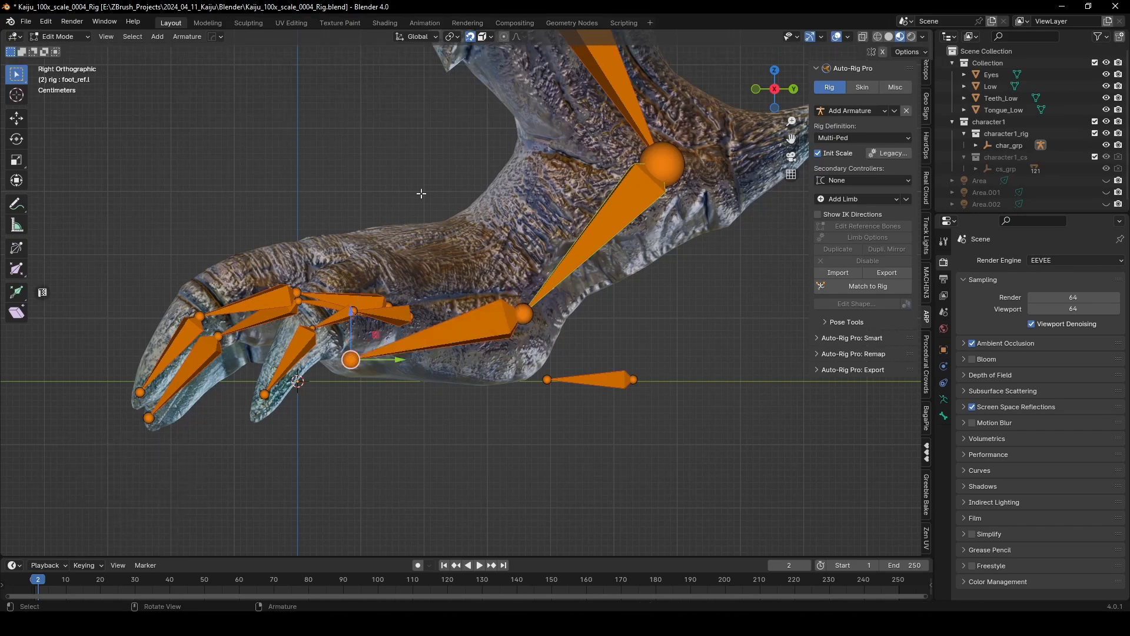
# Raise the tip joint of the left foot's main toe bone about 0.046 m straight up
pyautogui.moveTo(490, 216); pyautogui.dragTo(501, 250, button='middle')
pyautogui.moveTo(353, 322); pyautogui.dragTo(353, 294)
pyautogui.moveTo(547, 341); pyautogui.dragTo(582, 221, button='middle')
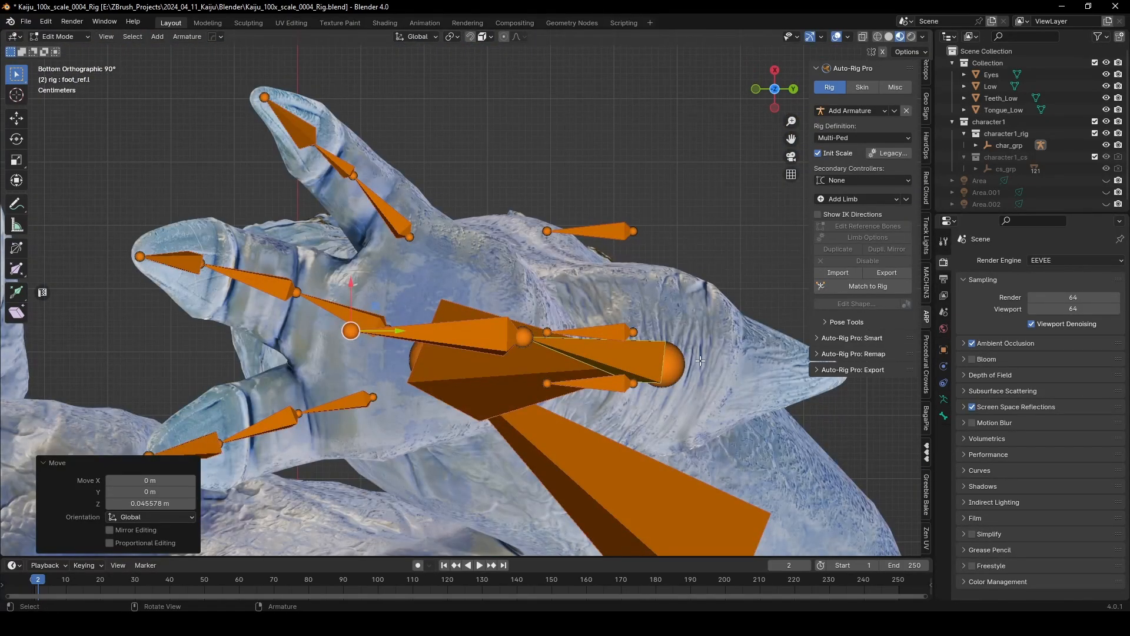
# Mirror-duplicate the left leg limb to the kaiju's right side and save the file
pyautogui.moveTo(700, 360); pyautogui.dragTo(584, 334, button='middle')
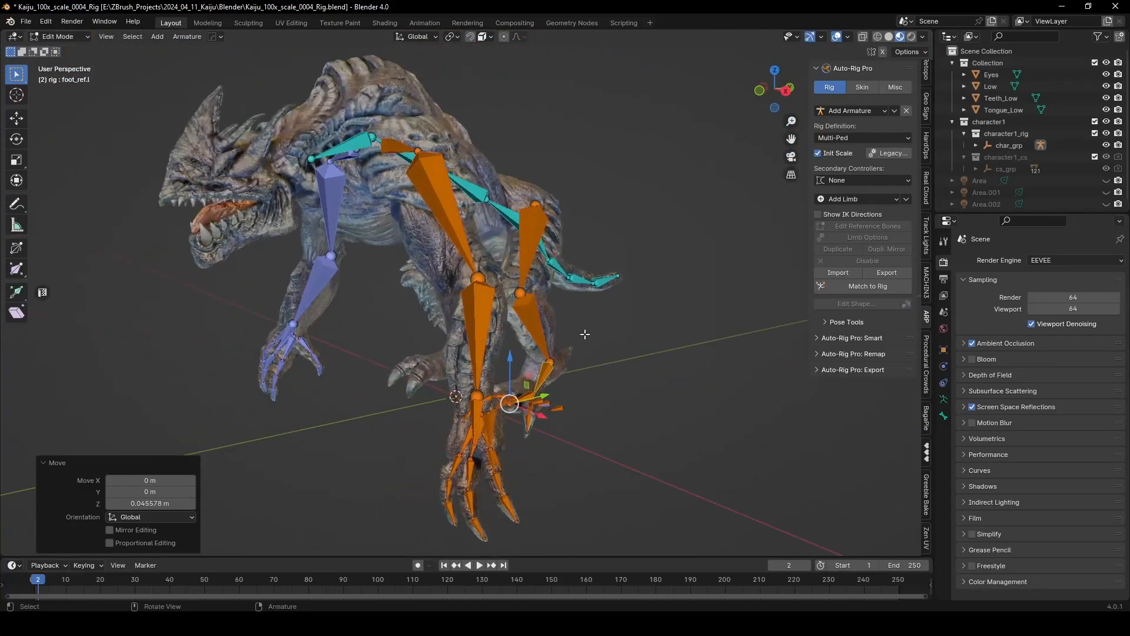
pyautogui.click(520, 302)
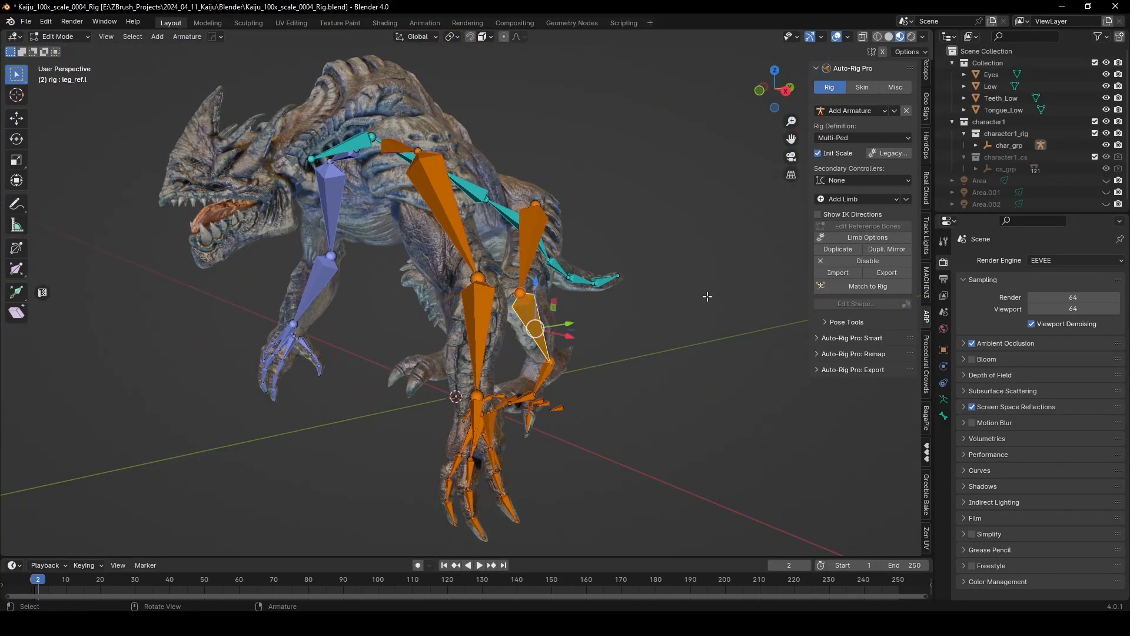
pyautogui.click(903, 252)
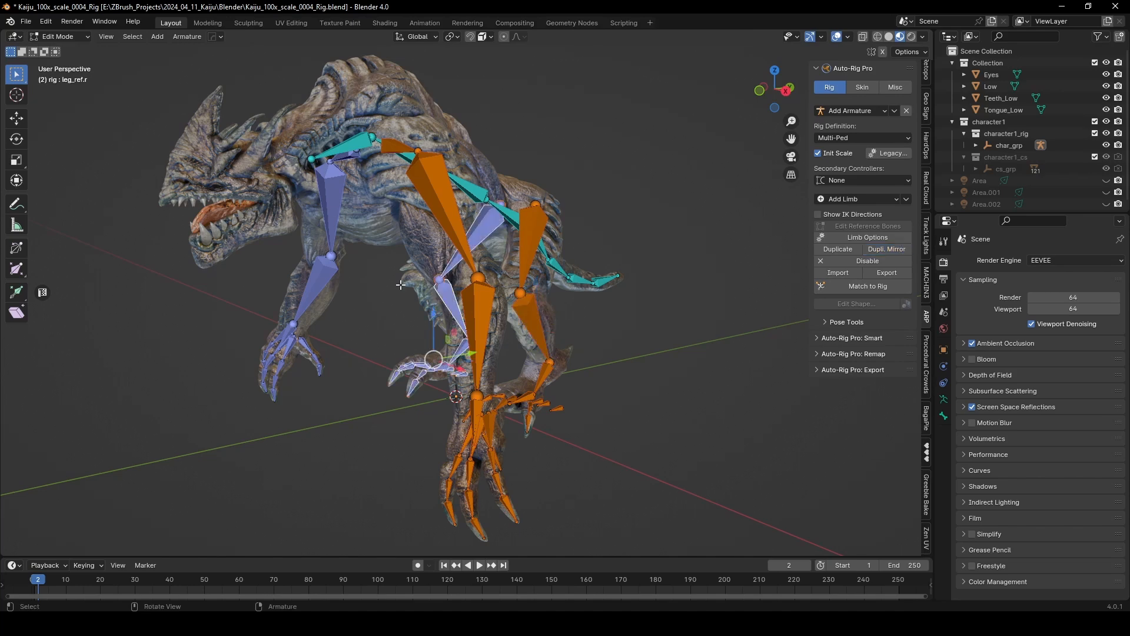
pyautogui.moveTo(420, 360); pyautogui.dragTo(694, 291, button='middle')
pyautogui.click(694, 291)
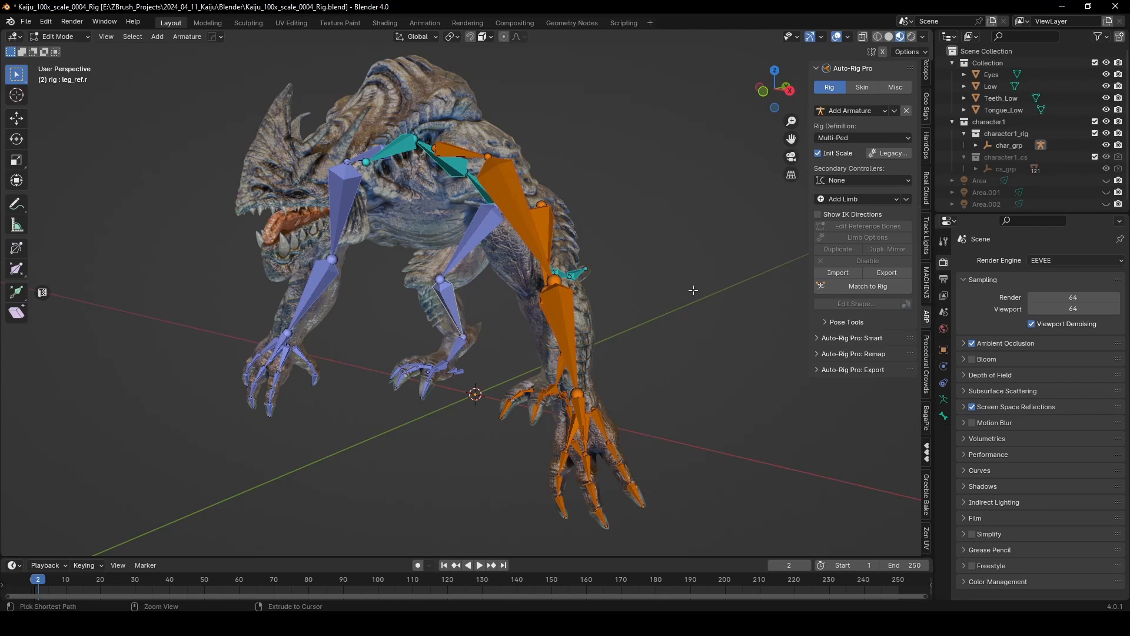
pyautogui.hotkey('ctrl', 's')
pyautogui.click(756, 314)
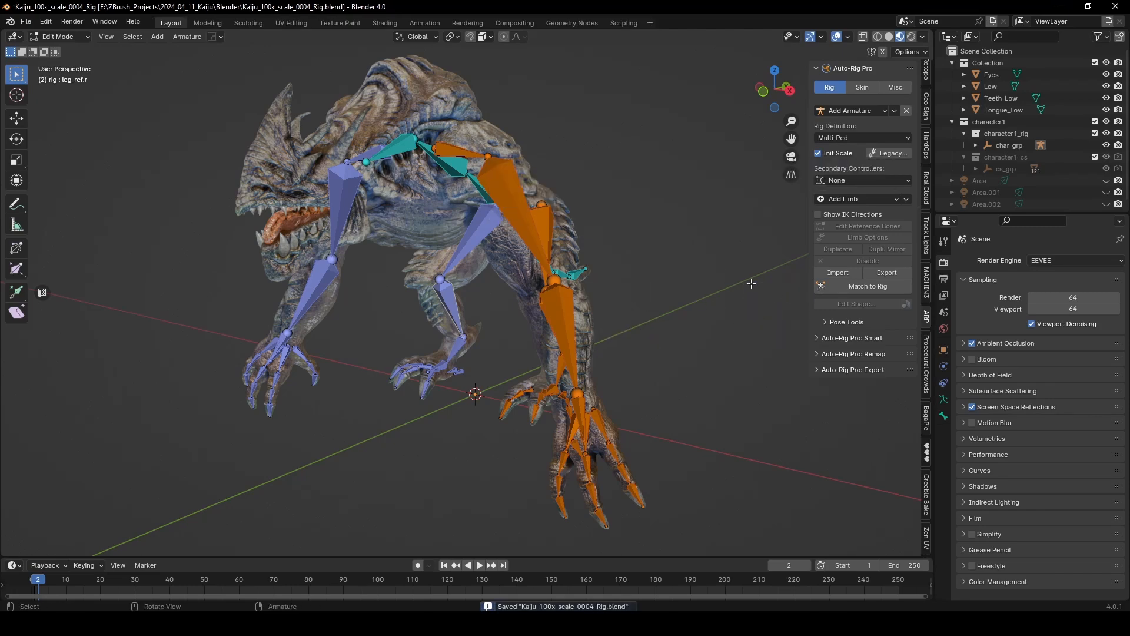
# Generate the control rig from the reference bones with Match to Rig
pyautogui.moveTo(684, 274); pyautogui.dragTo(670, 315, button='middle')
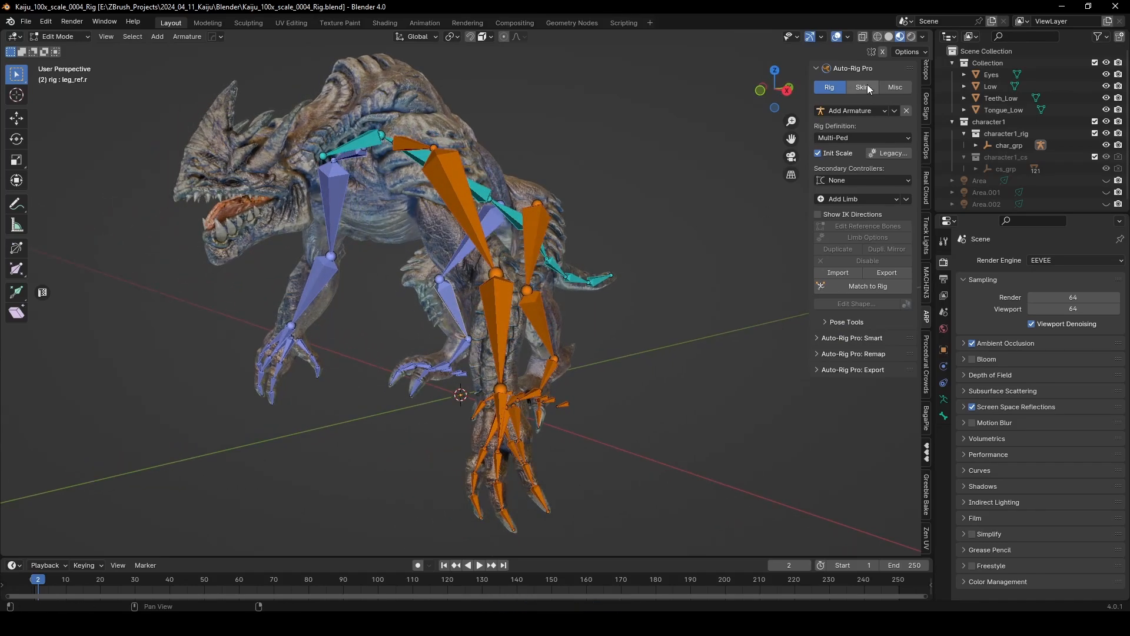
pyautogui.click(868, 88)
pyautogui.click(833, 88)
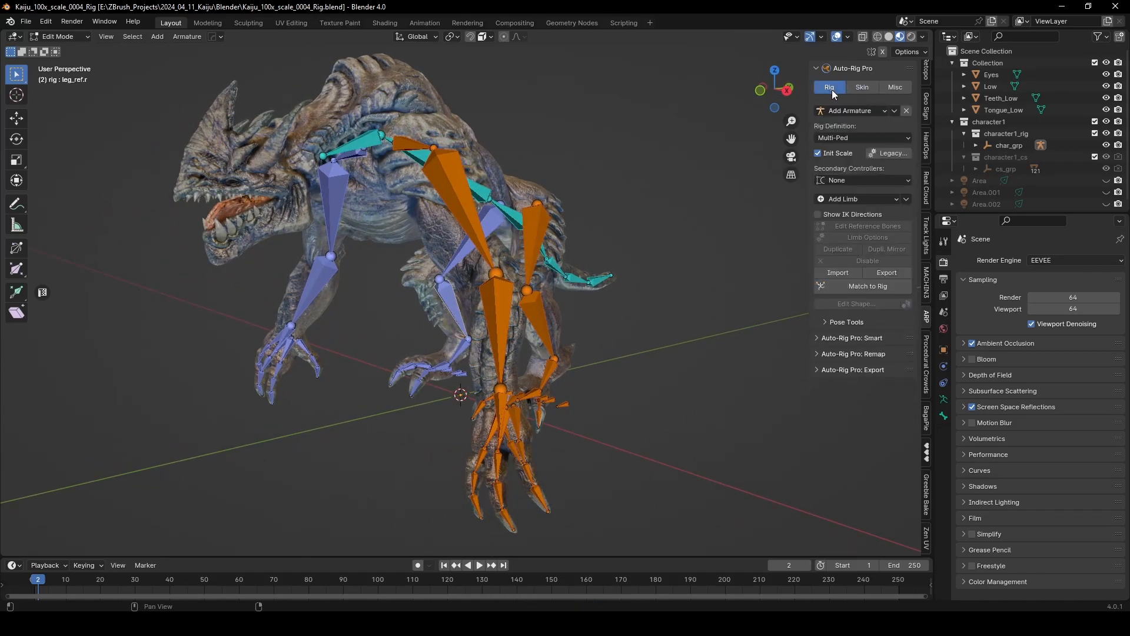
pyautogui.click(874, 288)
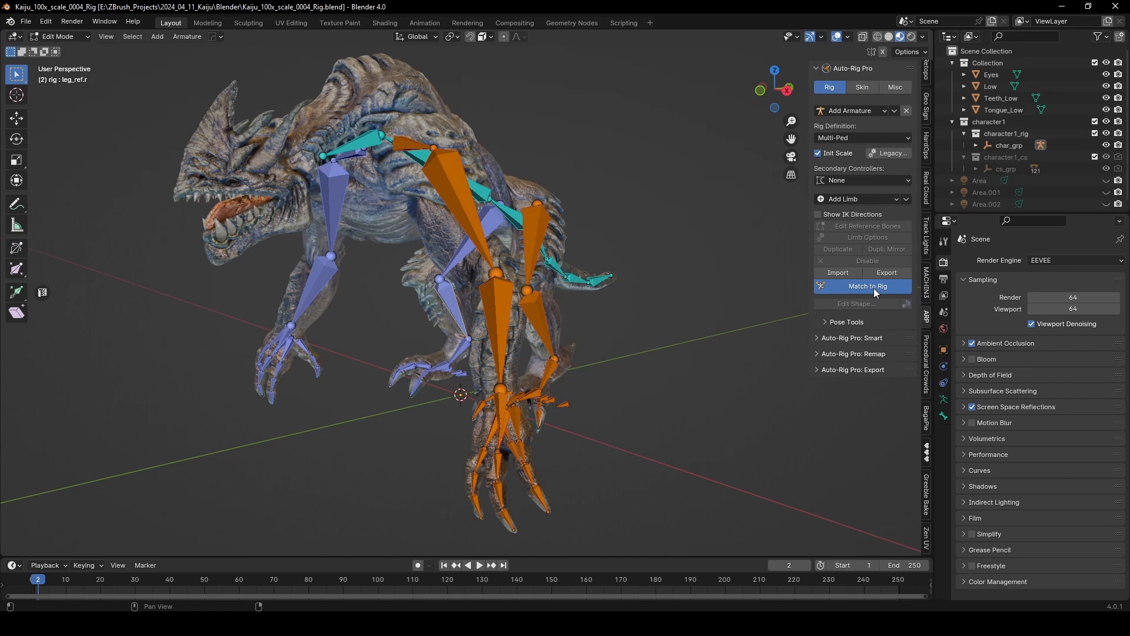
pyautogui.moveTo(706, 267); pyautogui.dragTo(800, 171, button='middle')
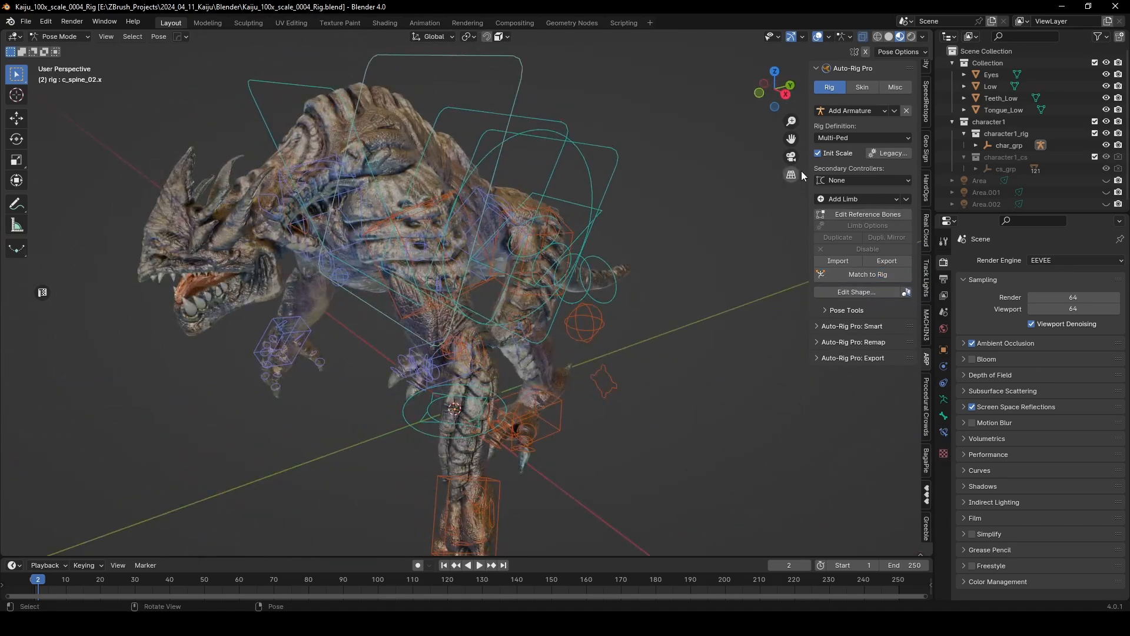
# Bind the kaiju's Low body mesh to the rig with the Heat Maps engine
pyautogui.click(863, 89)
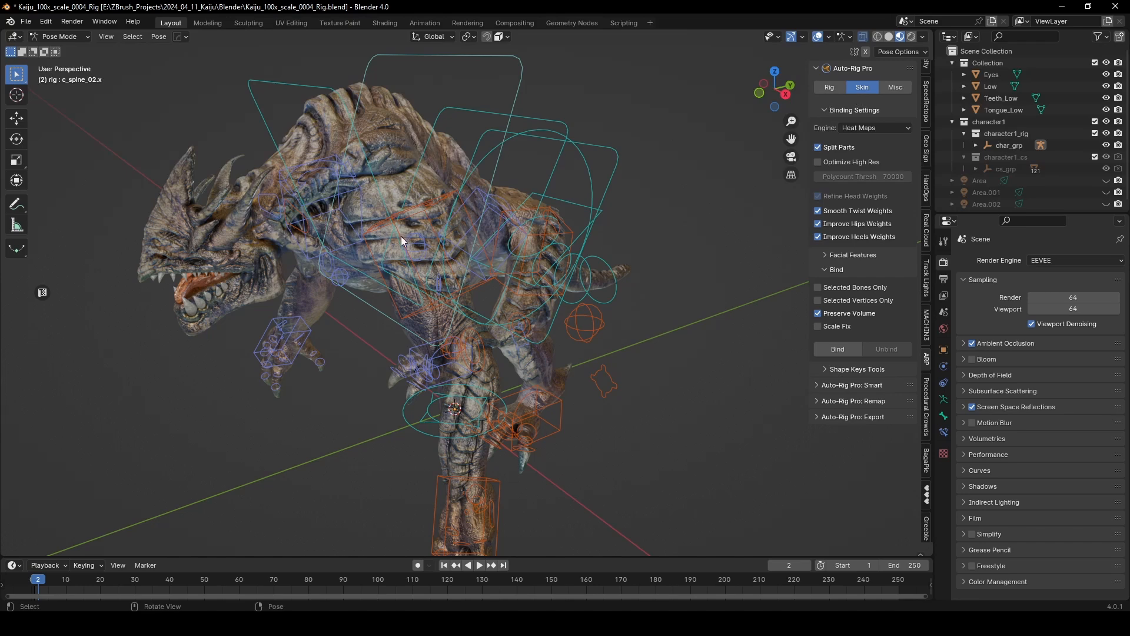
pyautogui.moveTo(401, 235); pyautogui.dragTo(419, 234, button='middle')
pyautogui.hotkey('ctrl', 'Tab')
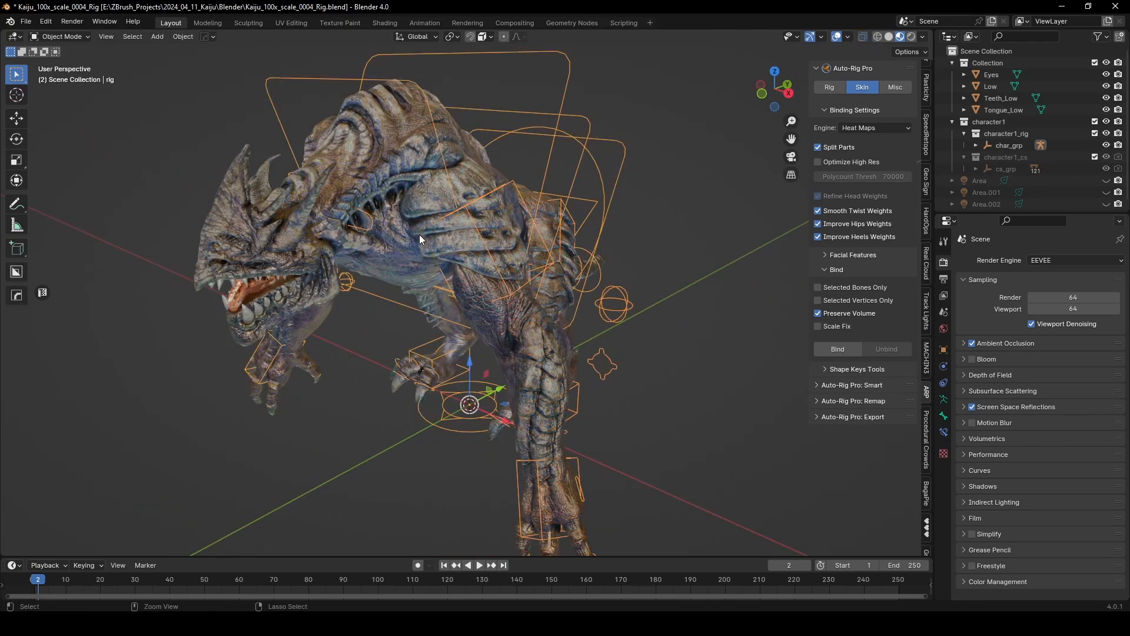
pyautogui.click(611, 217)
pyautogui.click(364, 152)
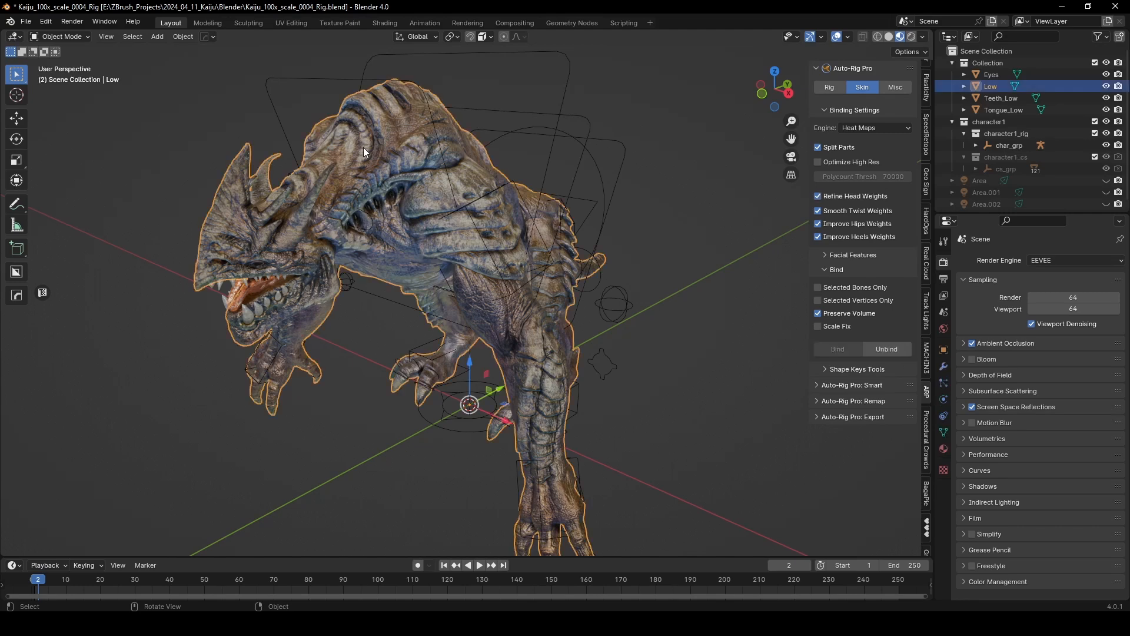
pyautogui.keyDown('shift'); pyautogui.click(570, 82); pyautogui.keyUp('shift')
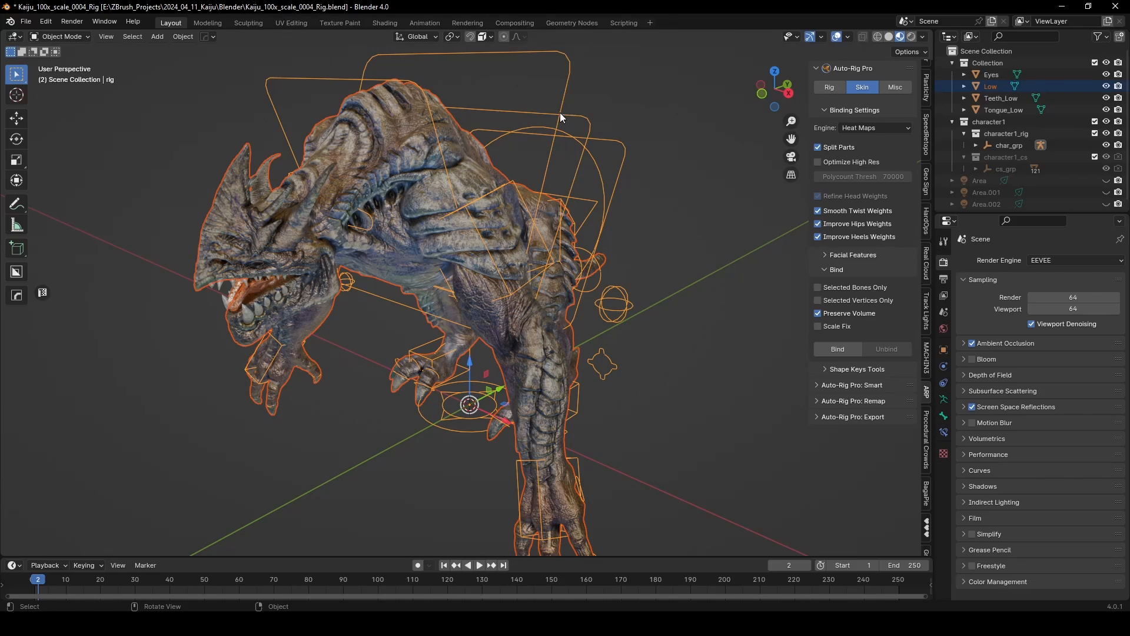
pyautogui.click(825, 352)
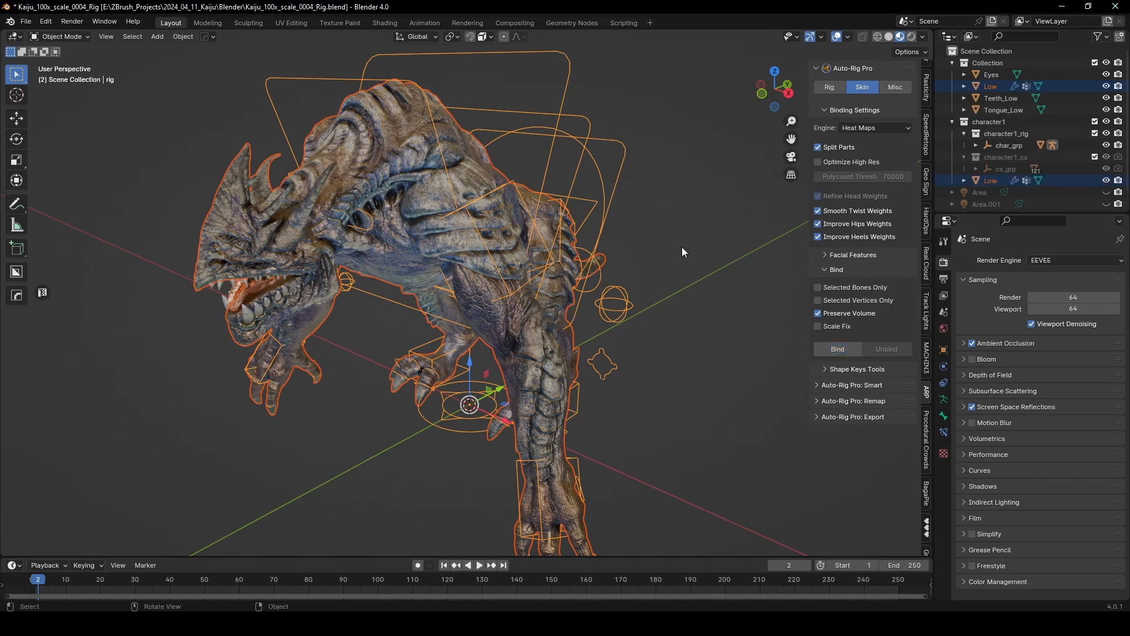
# Put the rig in Pose Mode and trackball-rotate the c_spine_02.x control to test the body's deformation
pyautogui.moveTo(585, 178); pyautogui.dragTo(679, 210, button='middle')
pyautogui.click(679, 210)
pyautogui.click(587, 168)
pyautogui.hotkey('ctrl', 'Tab')
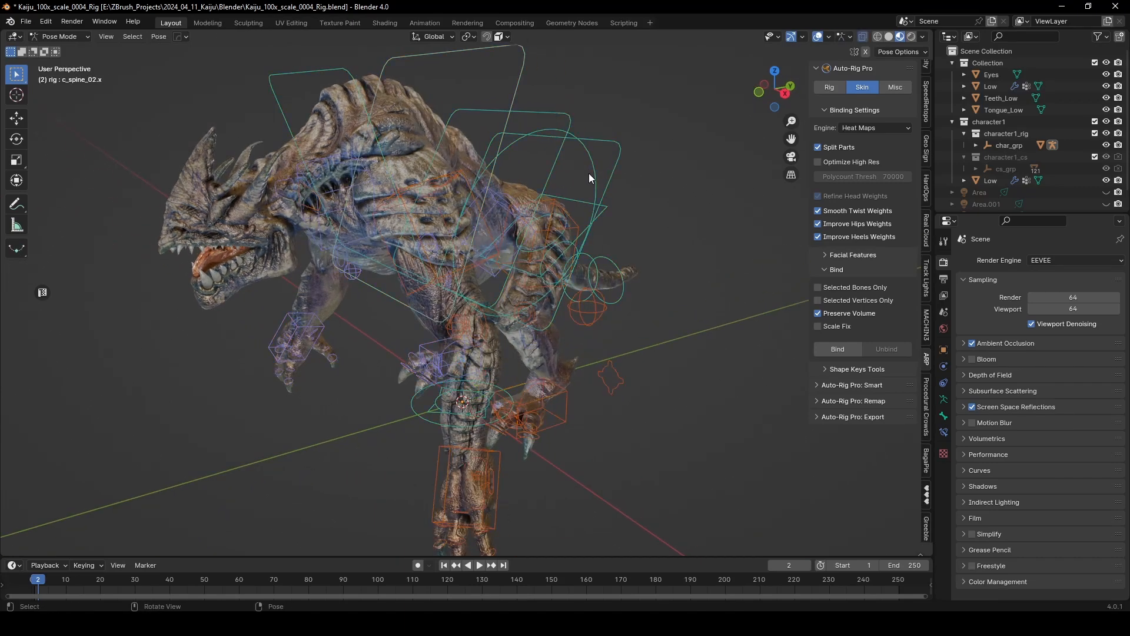
pyautogui.press('r')
pyautogui.press('r')
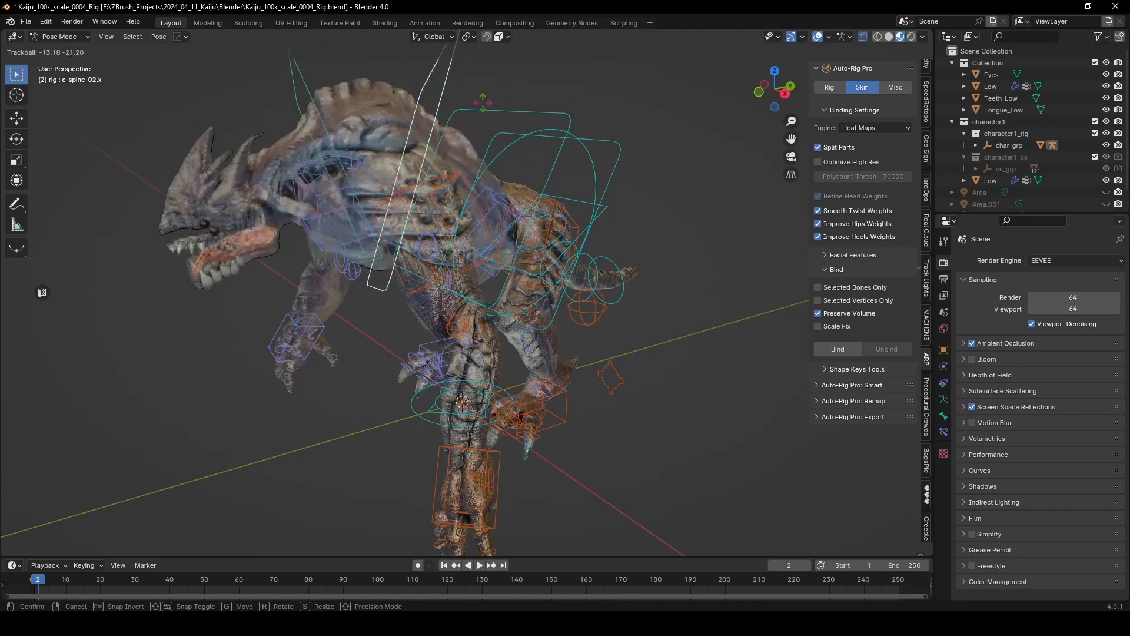
pyautogui.click(242, 230)
# Move the left hand IK control about 0.8 m forward and 0.8 m up in the right side view
pyautogui.moveTo(319, 259); pyautogui.dragTo(419, 408, button='middle')
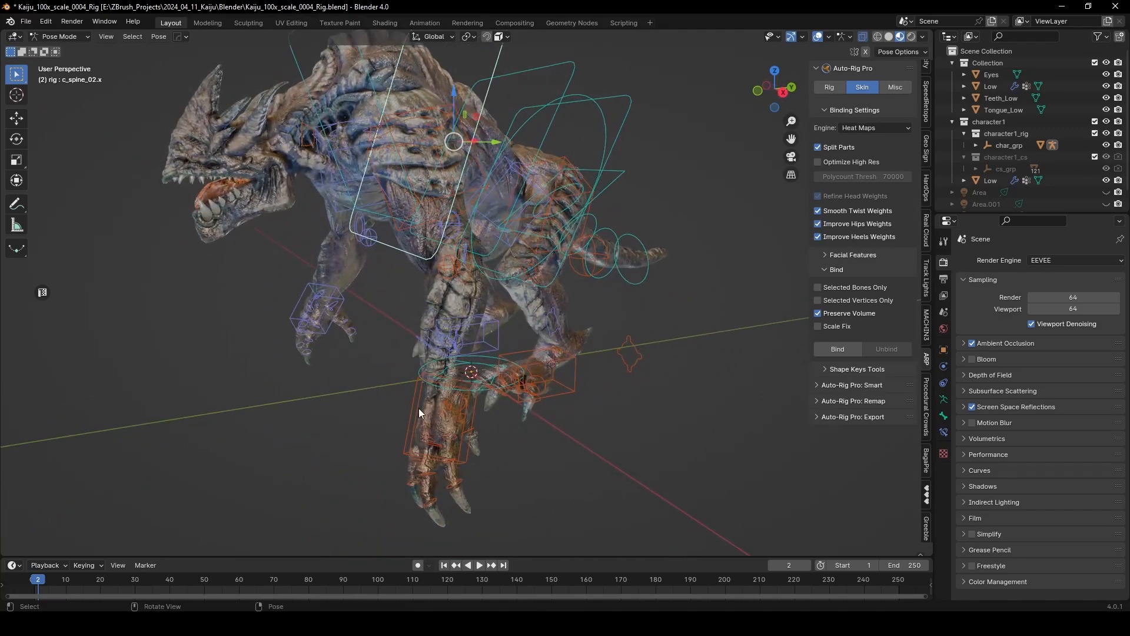
pyautogui.click(458, 410)
pyautogui.press('KP_3')
pyautogui.press('g')
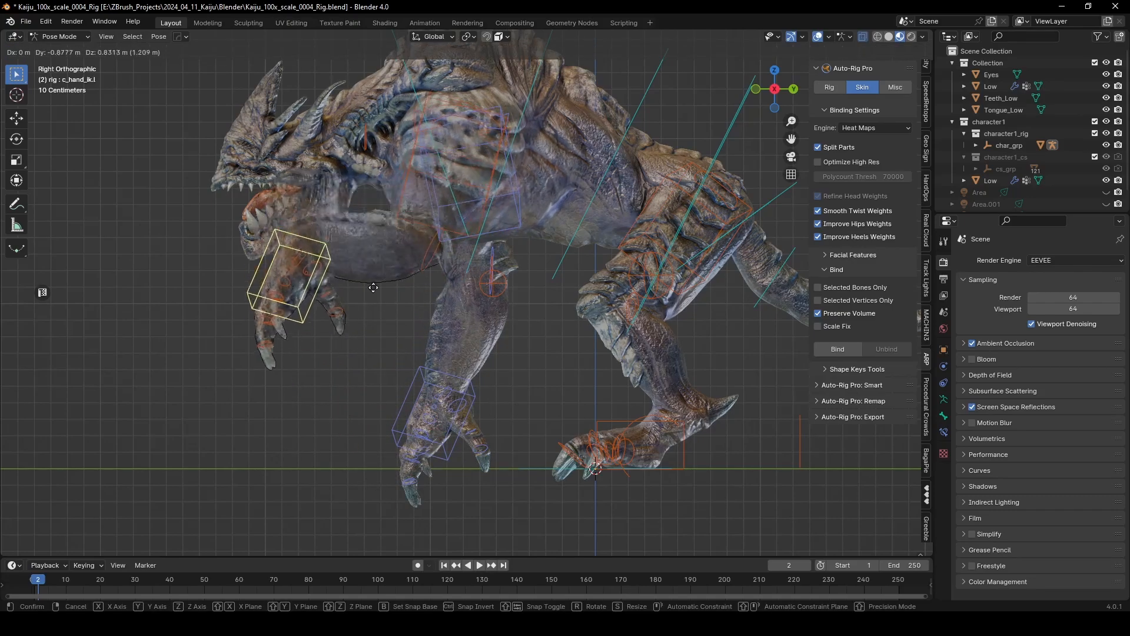
pyautogui.click(386, 286)
# Select the left pinky's three finger controls and set the pivot point to Individual Origins
pyautogui.moveTo(386, 287); pyautogui.dragTo(437, 354, button='middle')
pyautogui.scroll(2, 460, 330)
pyautogui.click(439, 354)
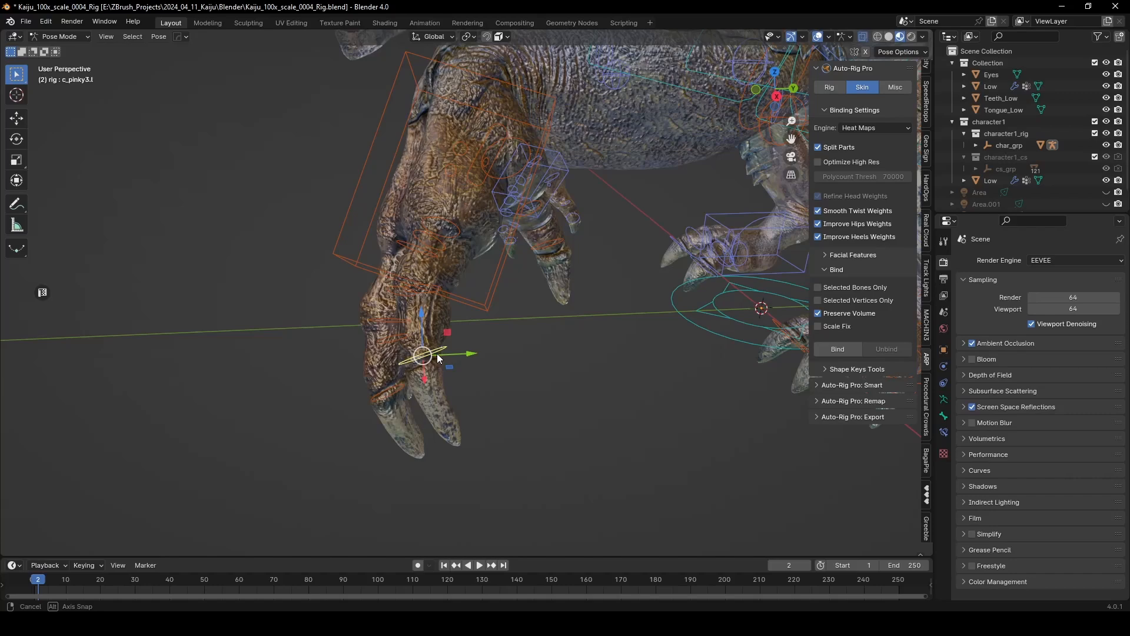
pyautogui.click(431, 284)
pyautogui.moveTo(430, 283); pyautogui.dragTo(396, 85, button='middle')
pyautogui.click(416, 224)
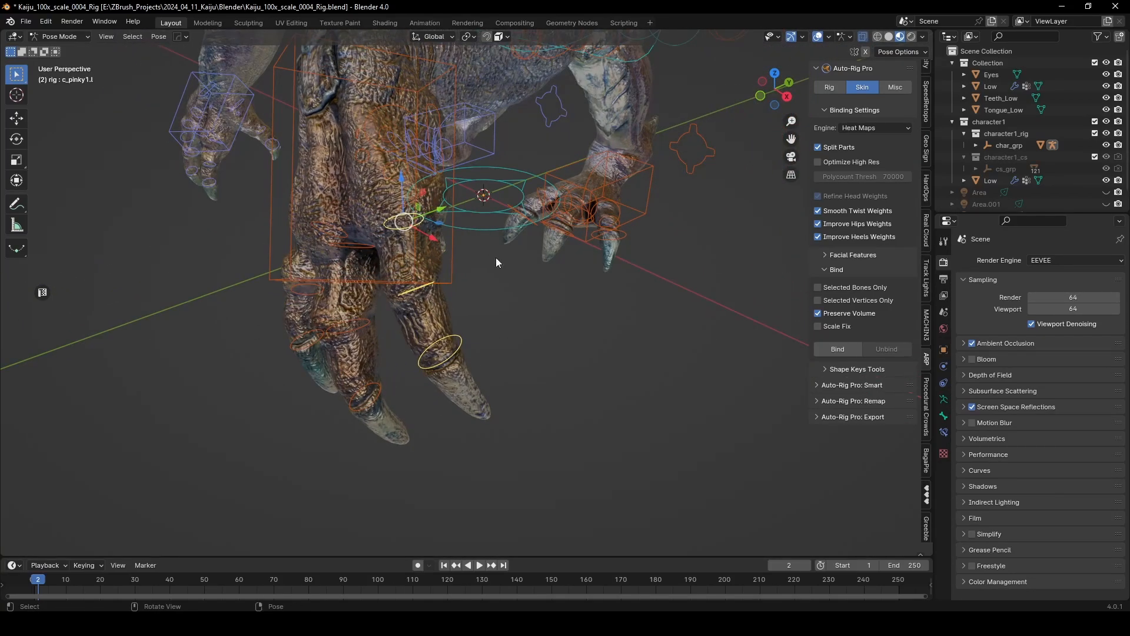
pyautogui.hotkey('shift', 'space')
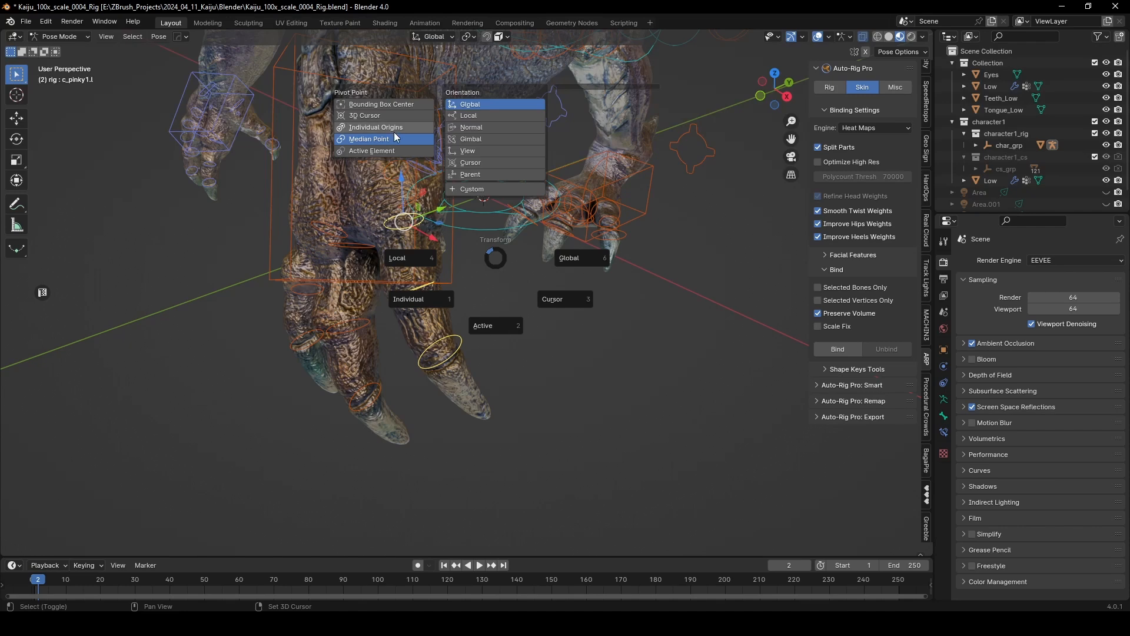
pyautogui.click(394, 133)
pyautogui.press('r')
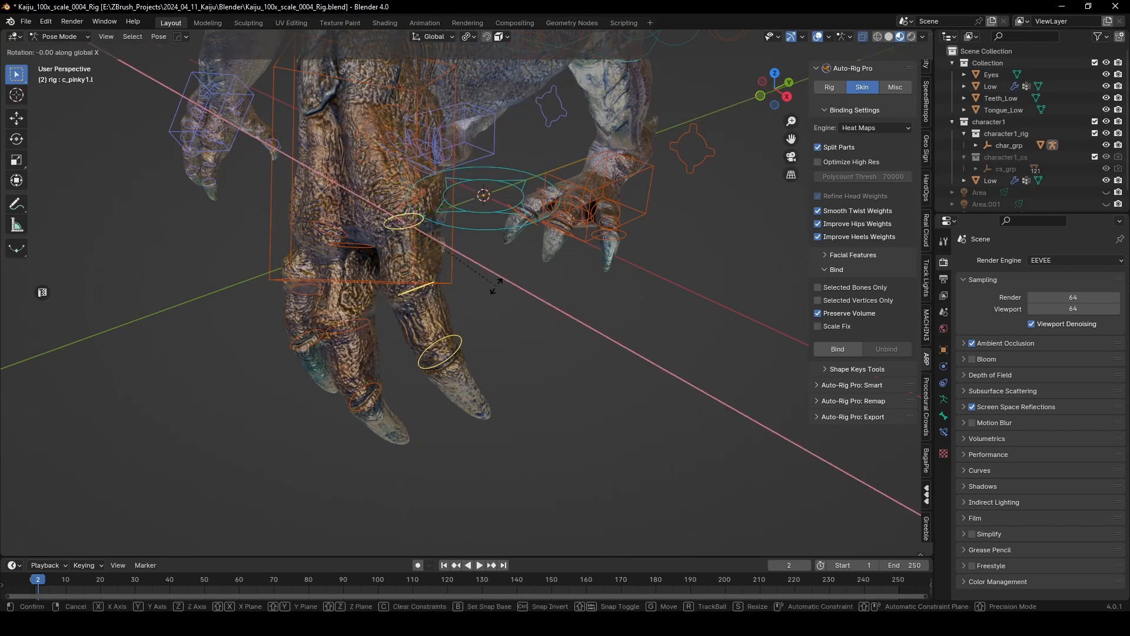
pyautogui.rightClick(496, 283)
pyautogui.press('.')
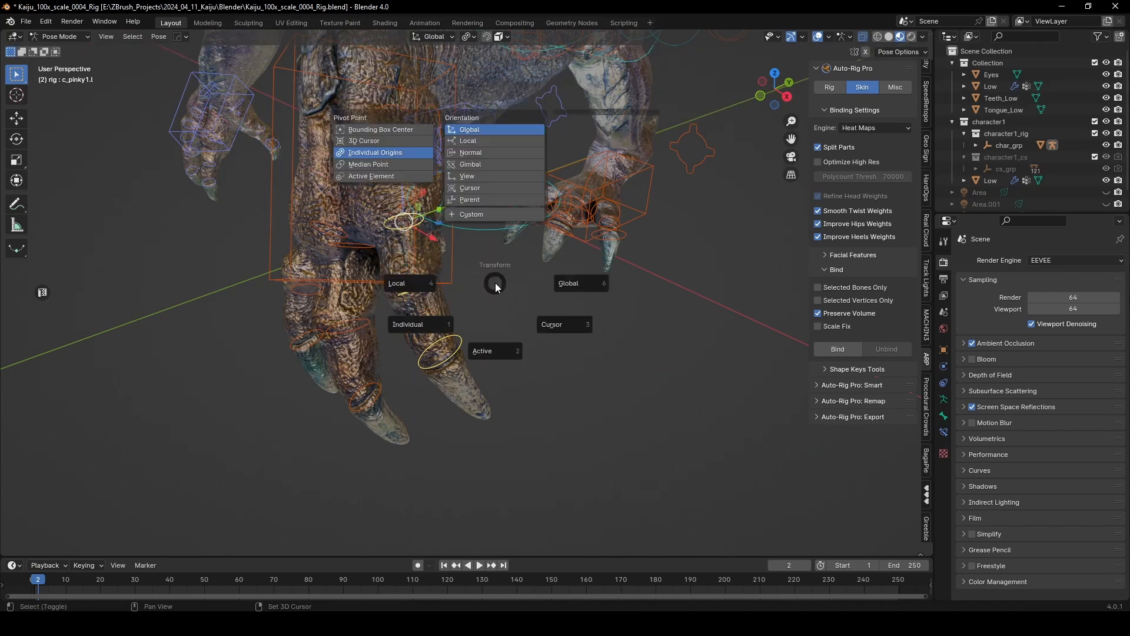
pyautogui.click(493, 153)
pyautogui.press('r')
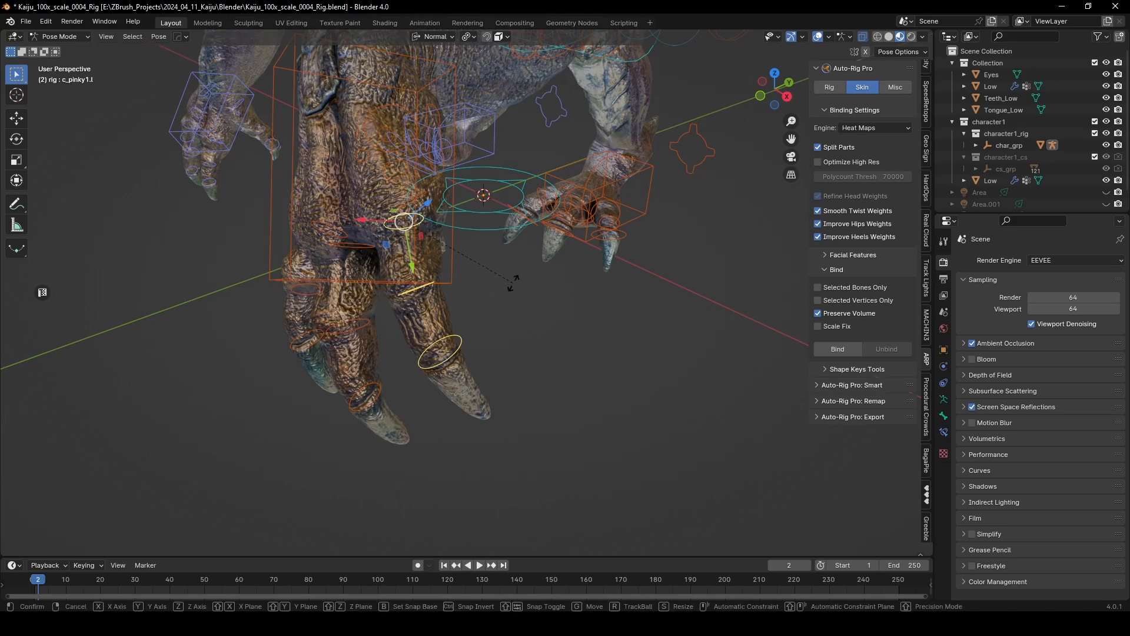
pyautogui.press('x')
pyautogui.rightClick(513, 280)
# Set the transform orientation to Local and try rotating the pinky controls about their local X axes
pyautogui.press('.')
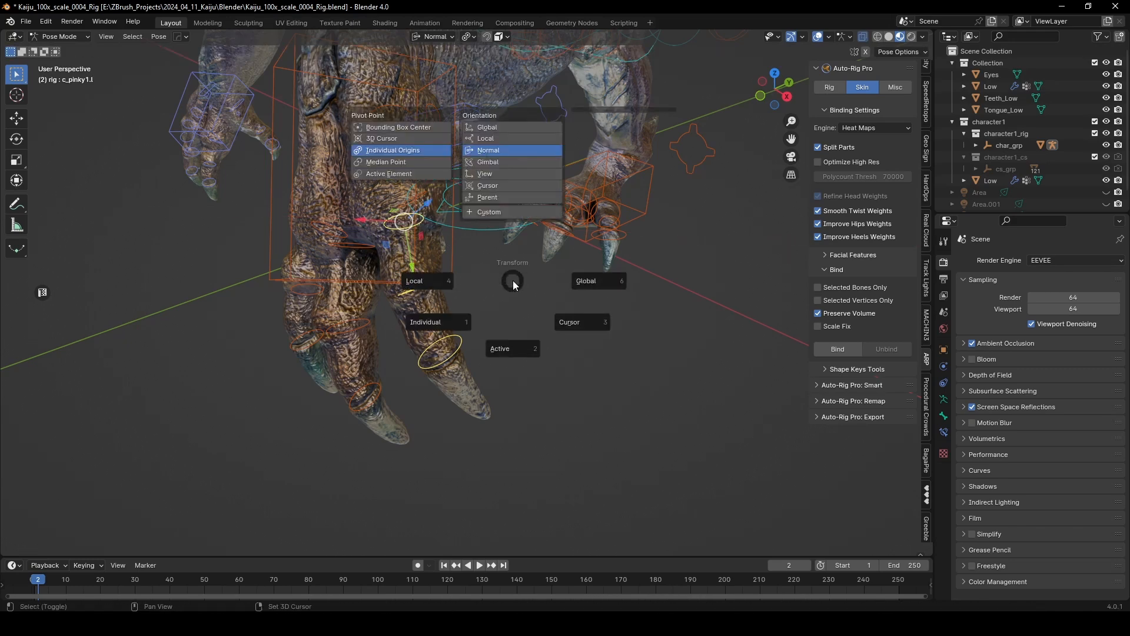
pyautogui.click(493, 139)
pyautogui.press('r')
pyautogui.press('x')
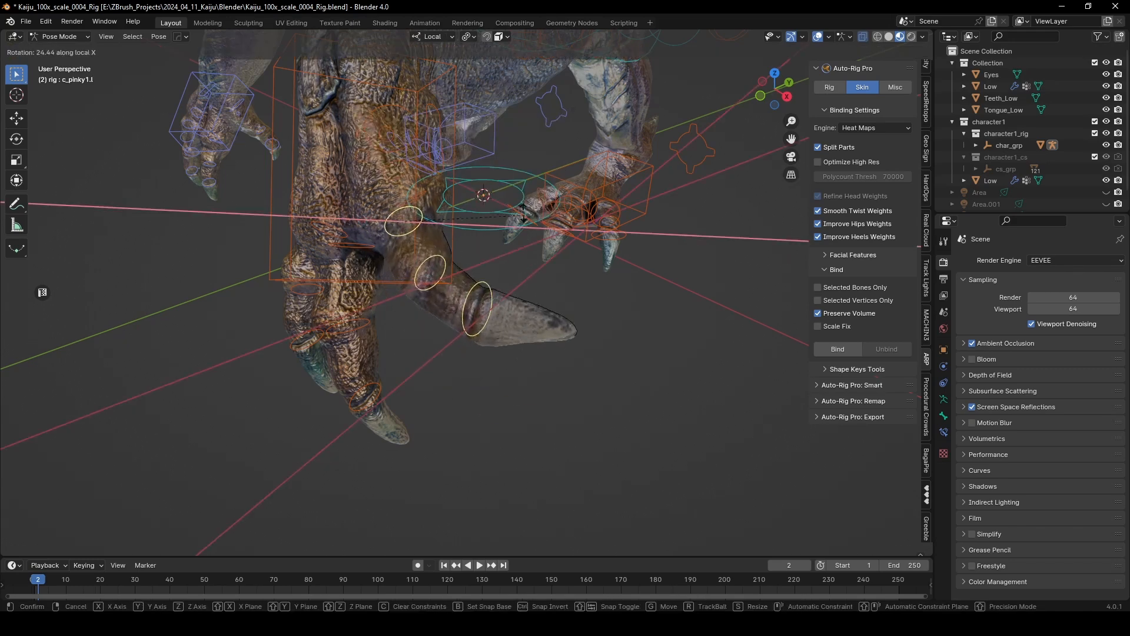
pyautogui.moveTo(528, 270); pyautogui.dragTo(504, 296, button='middle')
pyautogui.click(556, 258)
# Rotate the three left pinky controls 46.1° about their local Z axes to bend the finger
pyautogui.press('r')
pyautogui.press('z')
pyautogui.press('z')
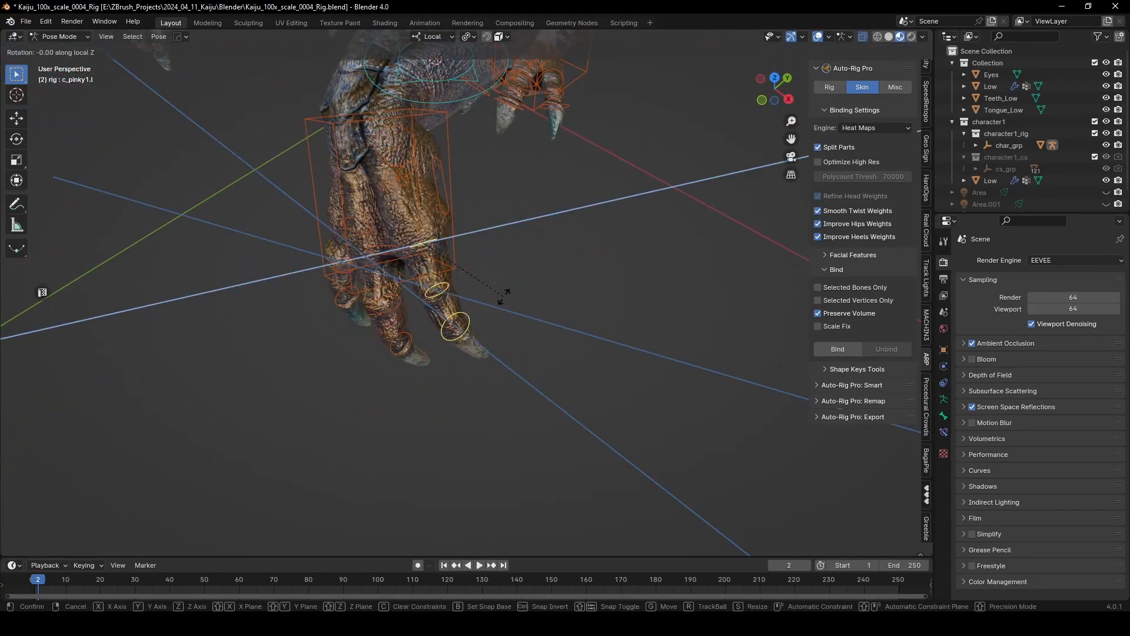
pyautogui.click(484, 251)
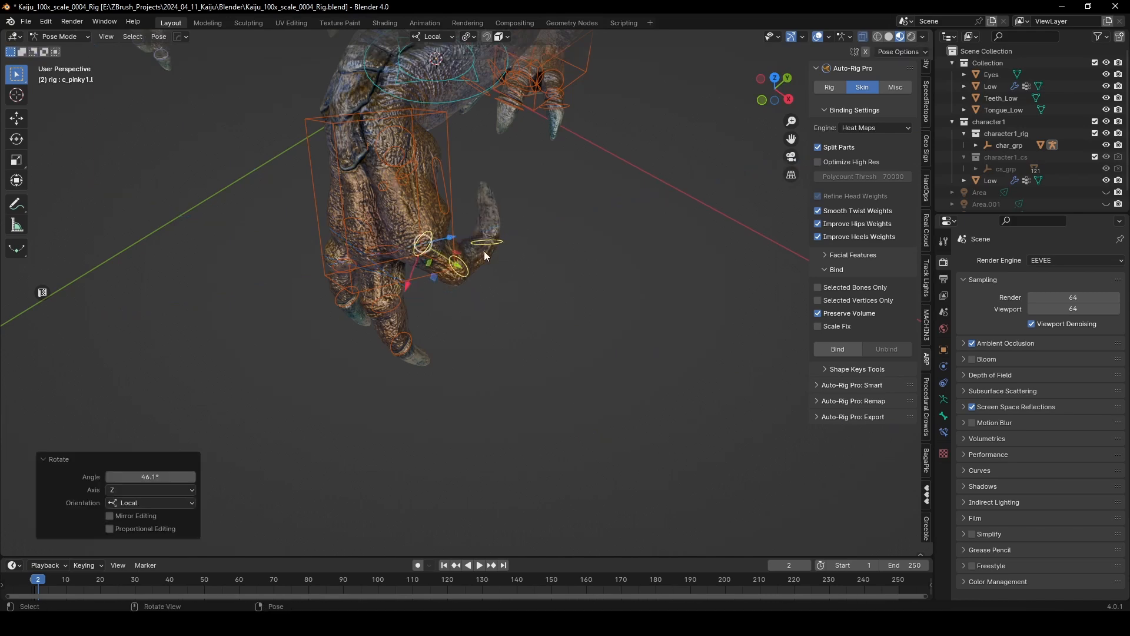
# Rotate the left middle finger's three controls 54.4° about their local Z axes to bend the finger
pyautogui.moveTo(484, 251); pyautogui.dragTo(445, 343, button='middle')
pyautogui.click(427, 366)
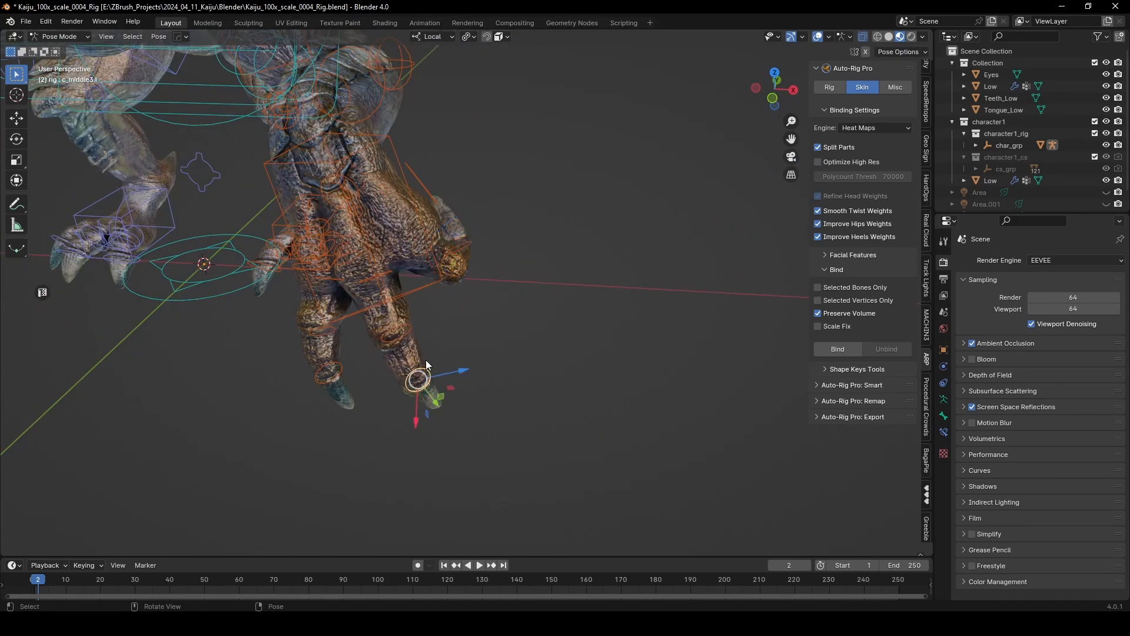
pyautogui.click(383, 274)
pyautogui.moveTo(383, 274); pyautogui.dragTo(512, 316, button='middle')
pyautogui.press('r')
pyautogui.press('z')
pyautogui.press('z')
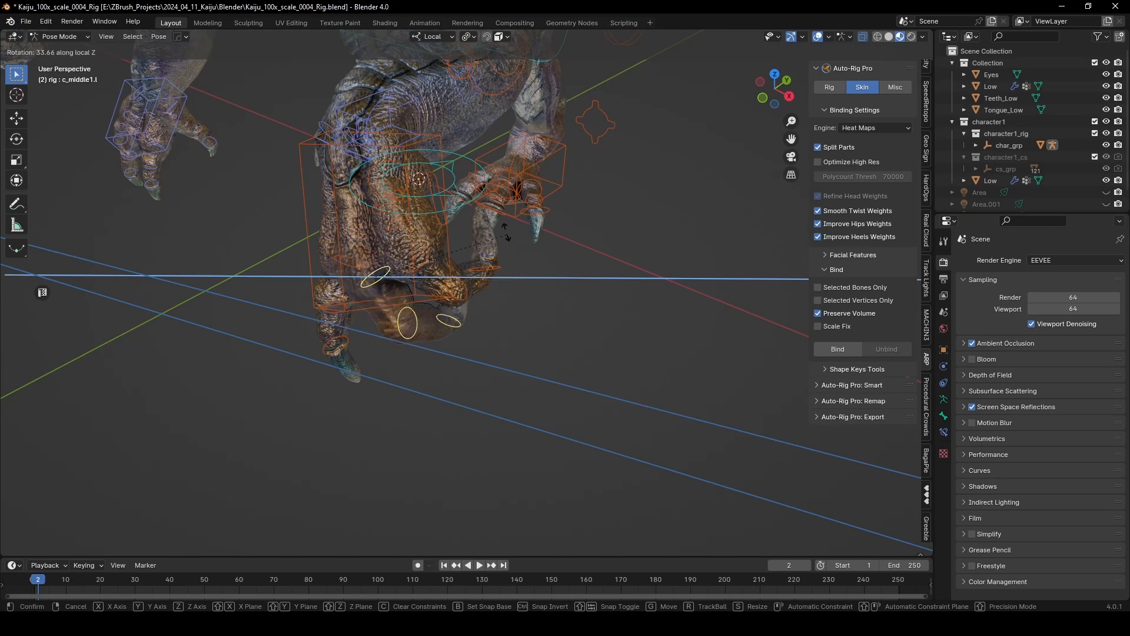
pyautogui.click(500, 190)
pyautogui.moveTo(500, 189); pyautogui.dragTo(274, 290, button='middle')
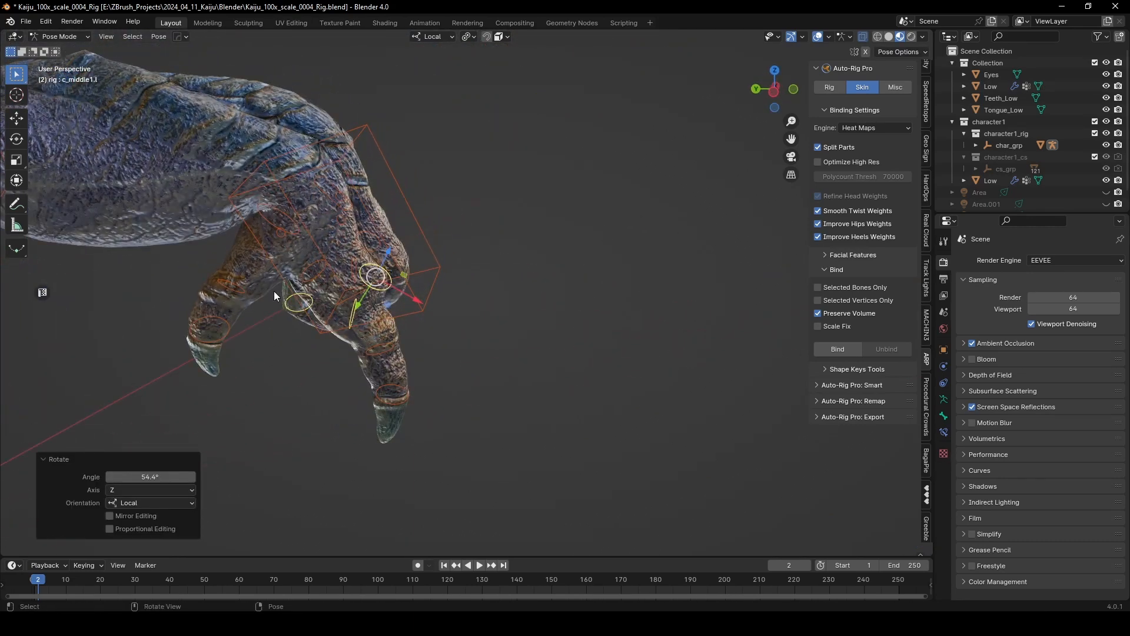
# Select the left thumb's two outer controls and rotate them about their local Z axes to curl the thumb
pyautogui.click(230, 284)
pyautogui.moveTo(302, 338); pyautogui.dragTo(304, 306, button='middle')
pyautogui.press('r')
pyautogui.press('x')
pyautogui.press('x')
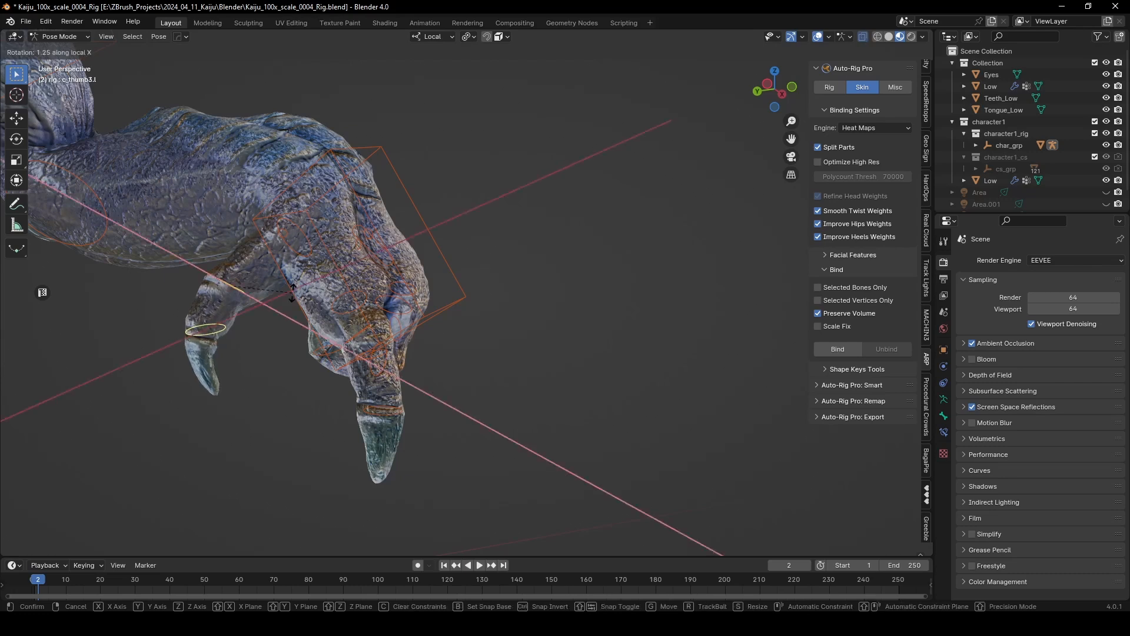
pyautogui.press('z')
pyautogui.press('z')
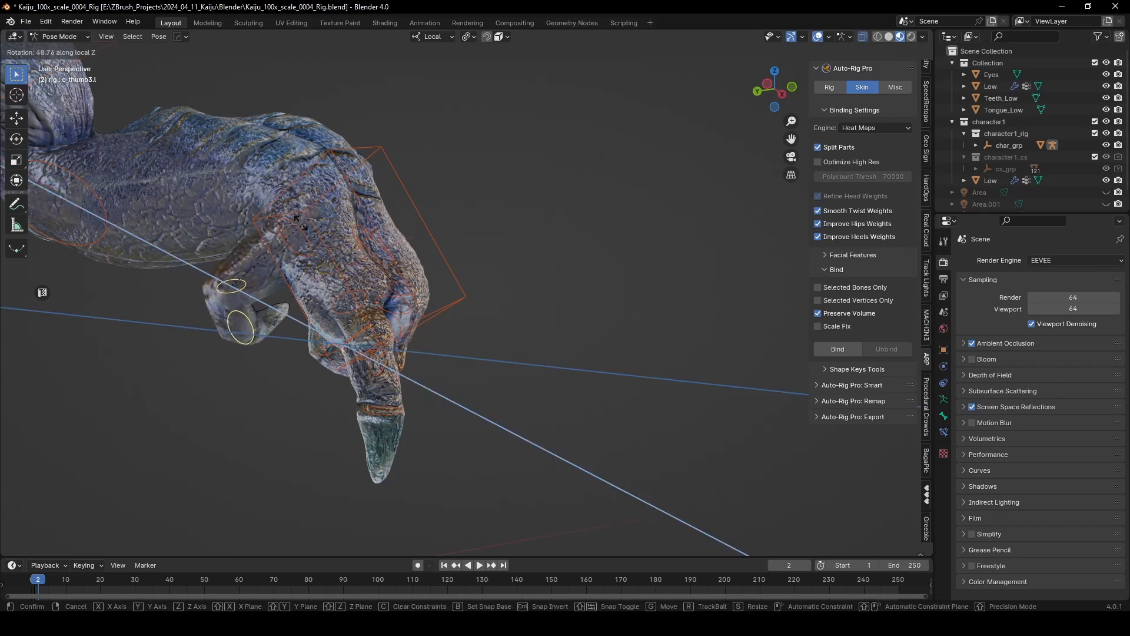
pyautogui.click(311, 241)
# Try rotating the left thumb's base control about its local Z axis
pyautogui.click(305, 234)
pyautogui.press('r')
pyautogui.press('z')
pyautogui.press('z')
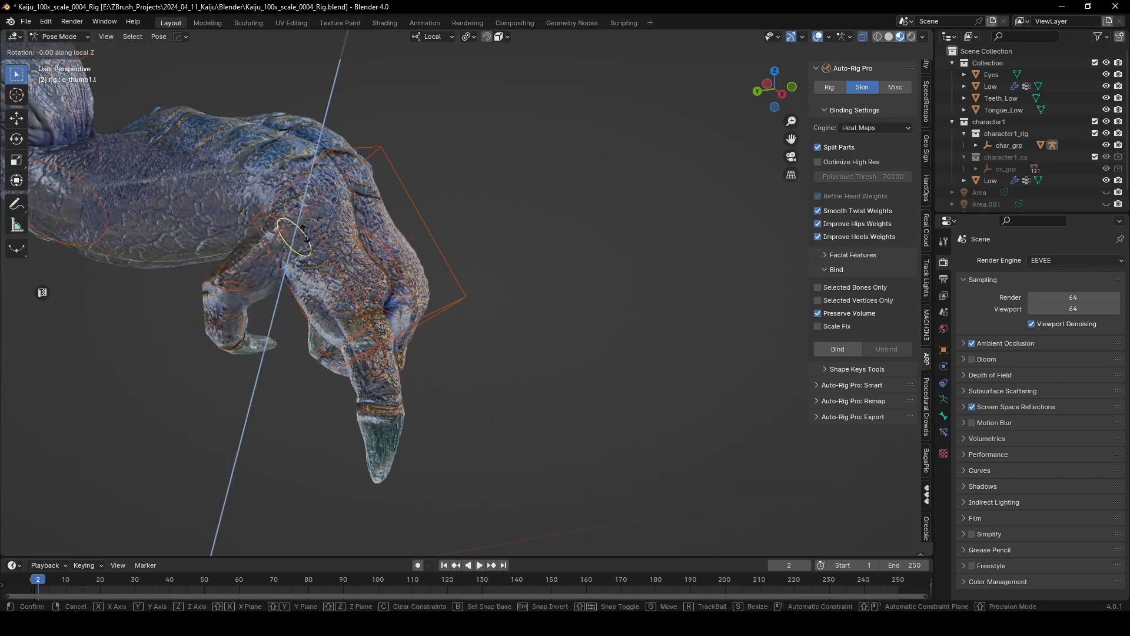
pyautogui.click(304, 213)
pyautogui.moveTo(303, 212); pyautogui.dragTo(330, 234, button='middle')
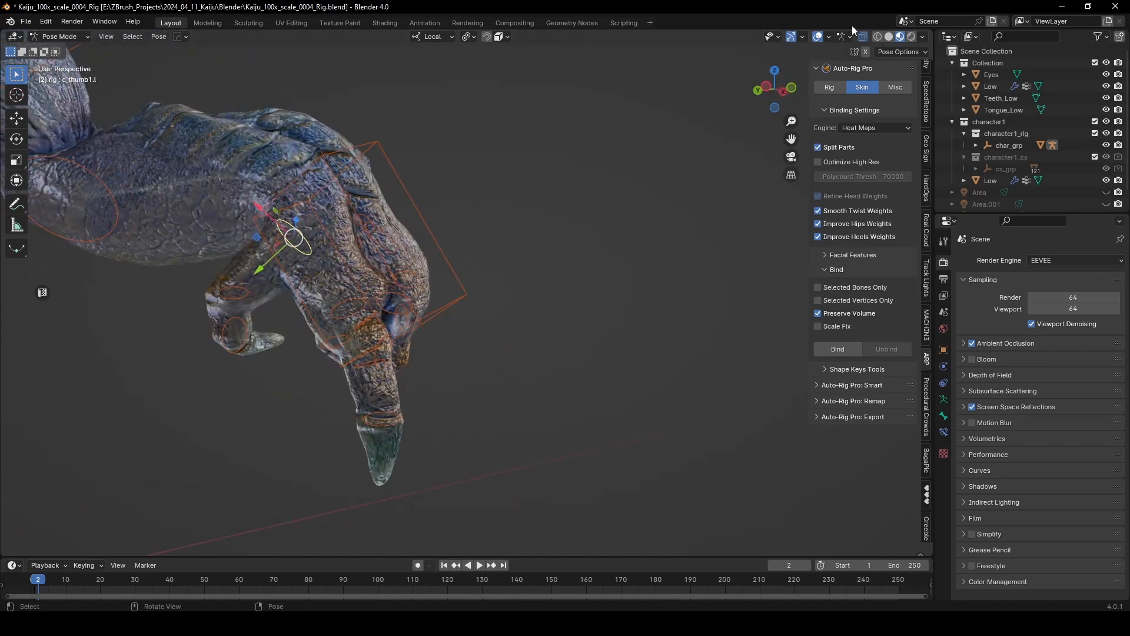
# Enable the Rotate object gizmo in the viewport
pyautogui.click(828, 36)
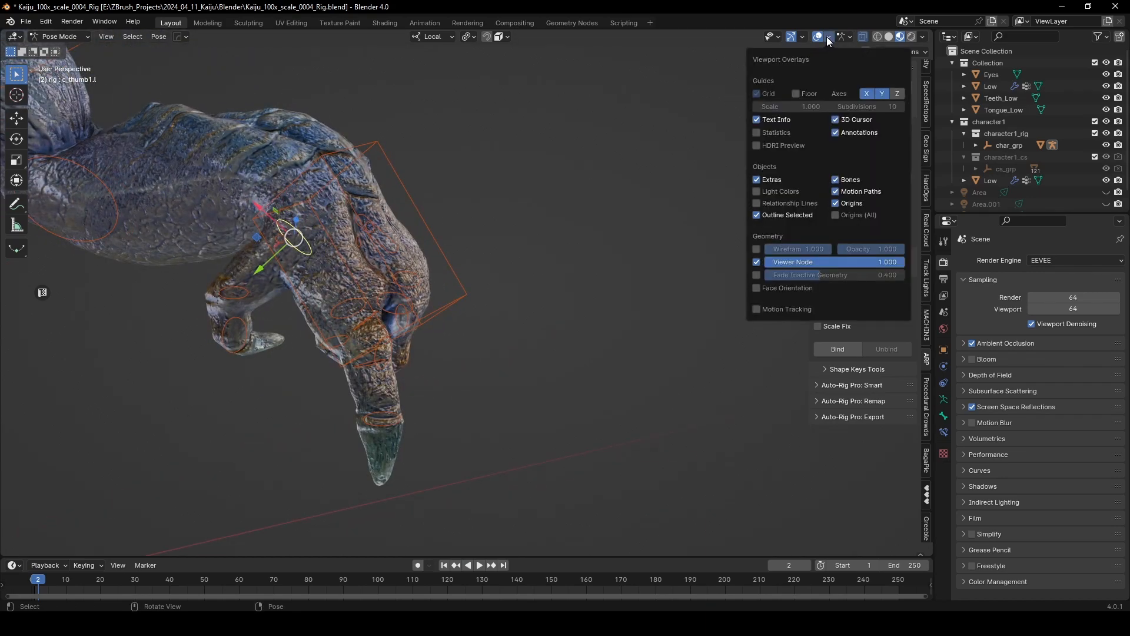
pyautogui.click(827, 37)
pyautogui.click(801, 39)
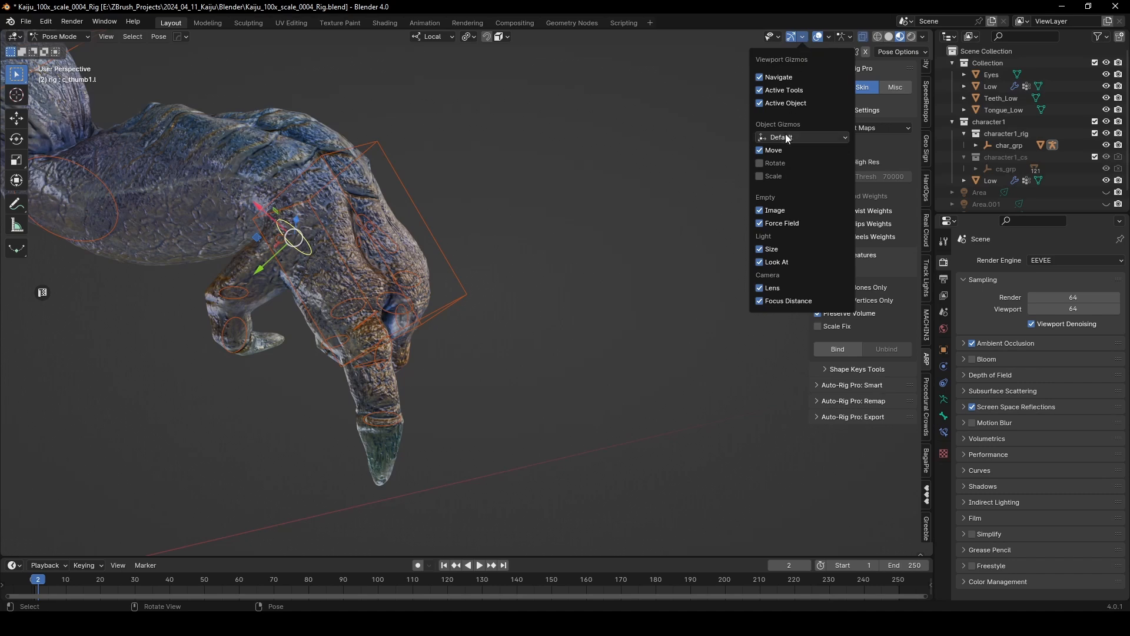
pyautogui.click(767, 164)
# Rotate the left thumb's base control -57.8° about its local X axis
pyautogui.moveTo(508, 359); pyautogui.dragTo(366, 310, button='middle')
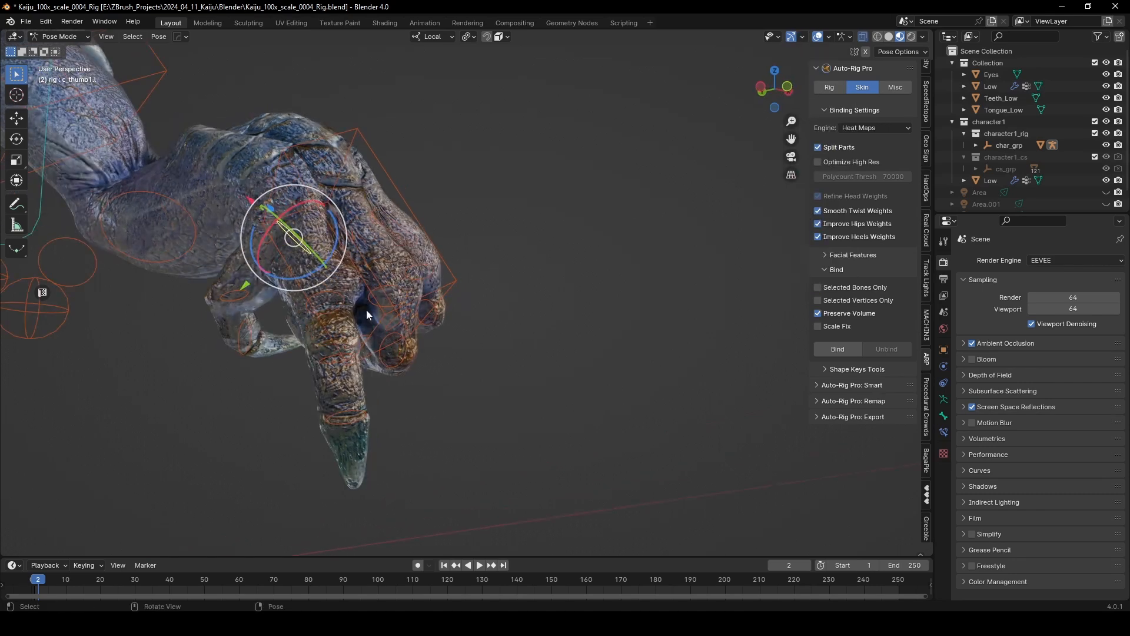
pyautogui.moveTo(266, 233); pyautogui.dragTo(298, 269)
pyautogui.moveTo(297, 270); pyautogui.dragTo(168, 324, button='middle')
pyautogui.scroll(-2, 295, 317)
pyautogui.moveTo(433, 259); pyautogui.dragTo(389, 285, button='middle')
pyautogui.keyDown('shift'); pyautogui.moveTo(388, 285); pyautogui.dragTo(348, 408, button='middle'); pyautogui.keyUp('shift')
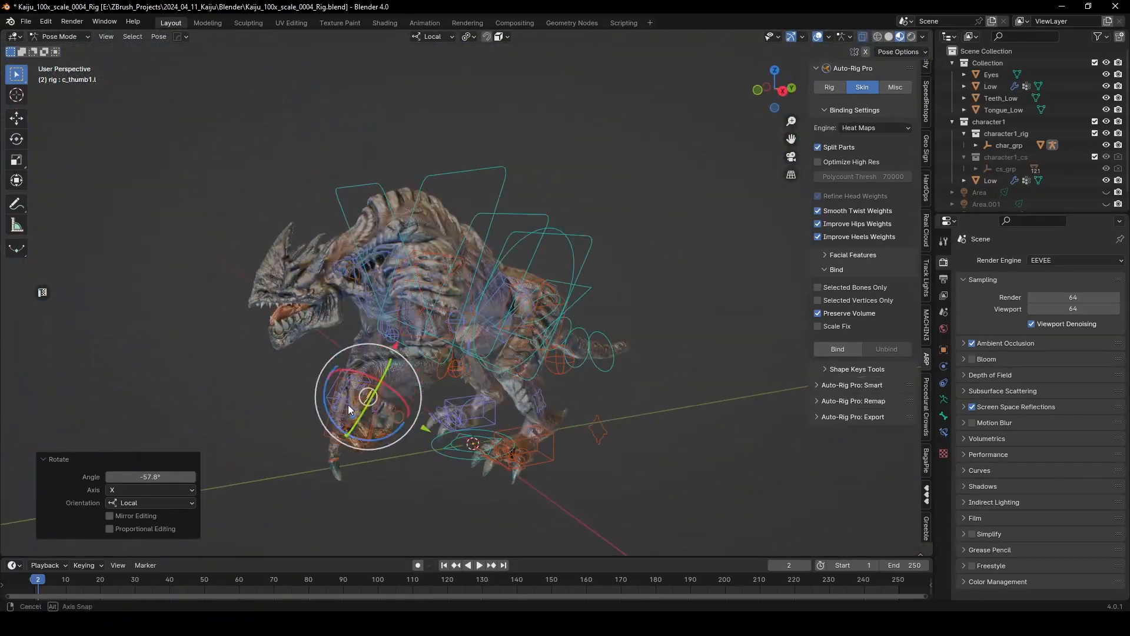
# Select the left hand IK control and try trackball rotations to test the wrist's deformation
pyautogui.scroll(3, 401, 470)
pyautogui.moveTo(401, 471); pyautogui.dragTo(406, 363, button='middle')
pyautogui.click(266, 362)
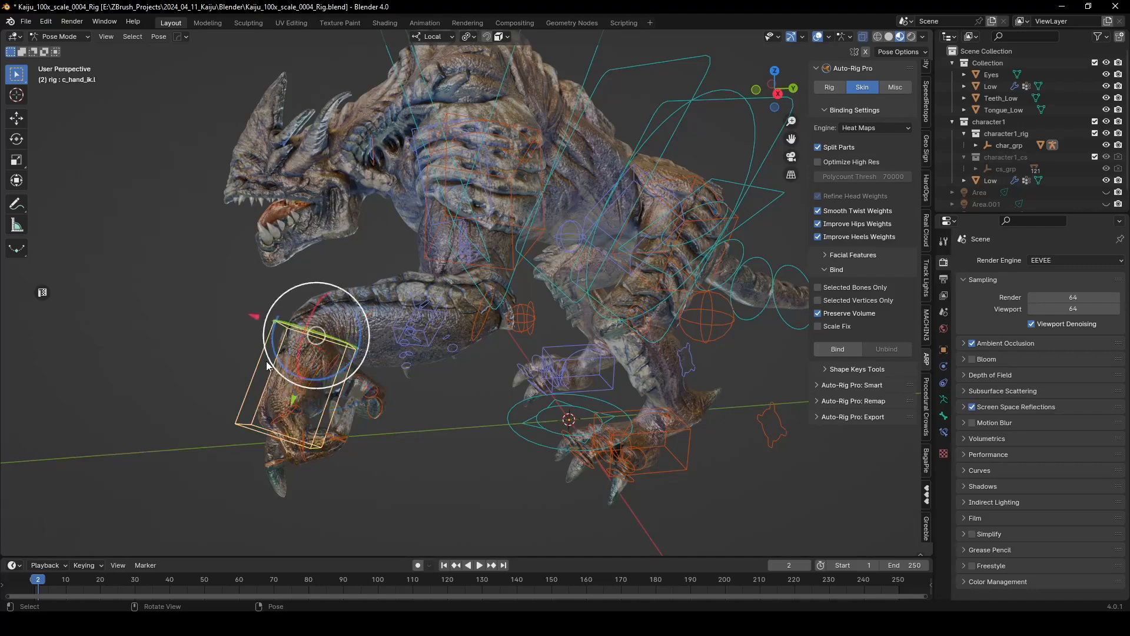
pyautogui.press('r')
pyautogui.press('r')
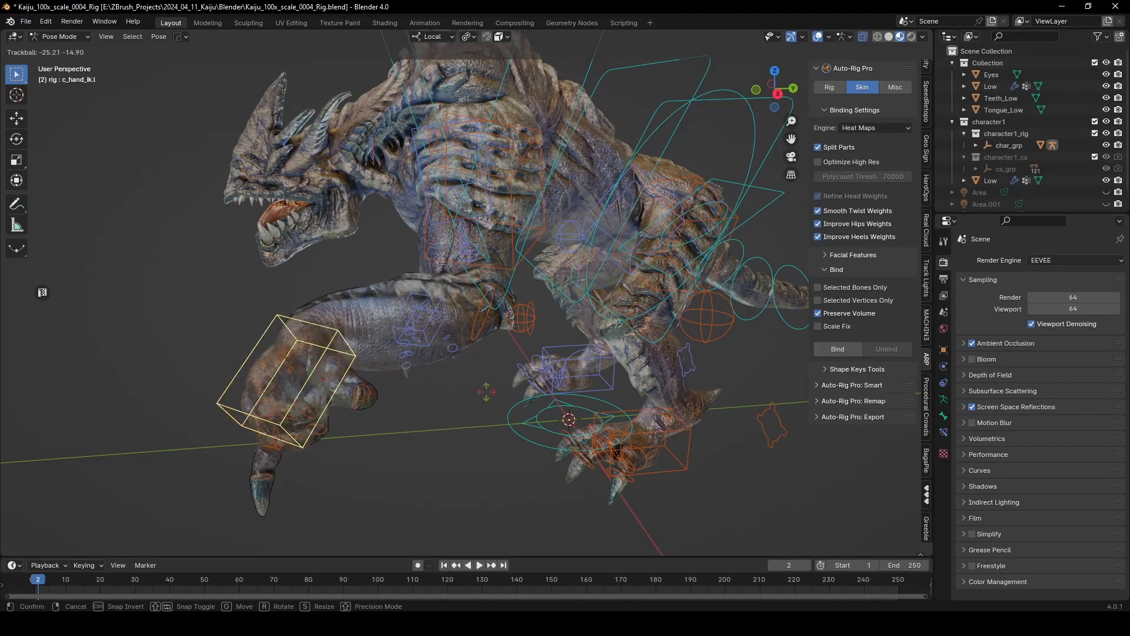
pyautogui.rightClick(529, 417)
pyautogui.press('r')
pyautogui.press('r')
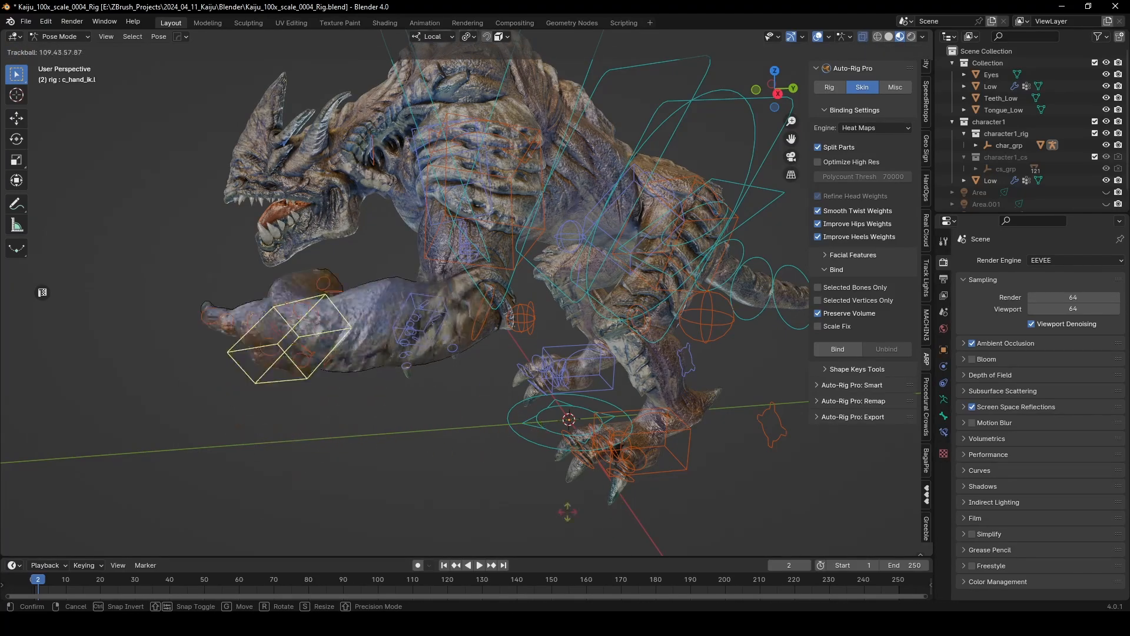
pyautogui.rightClick(458, 408)
# Rotate the left hand IK control -64.4° about its local Z axis
pyautogui.moveTo(359, 331); pyautogui.dragTo(355, 414)
pyautogui.moveTo(338, 325); pyautogui.dragTo(470, 298, button='middle')
pyautogui.moveTo(373, 243); pyautogui.dragTo(488, 243, button='middle')
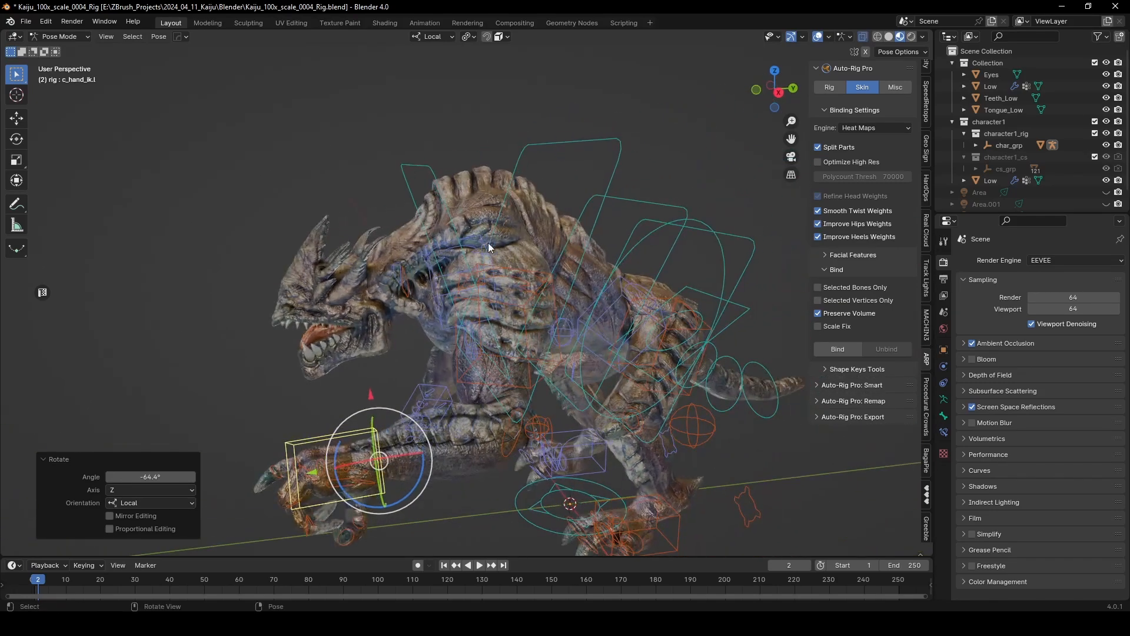
# Try a trackball rotation of the upper spine control c_spine_03.x to test the torso's deformation
pyautogui.click(415, 177)
pyautogui.moveTo(415, 174); pyautogui.dragTo(475, 169, button='middle')
pyautogui.press('r')
pyautogui.press('r')
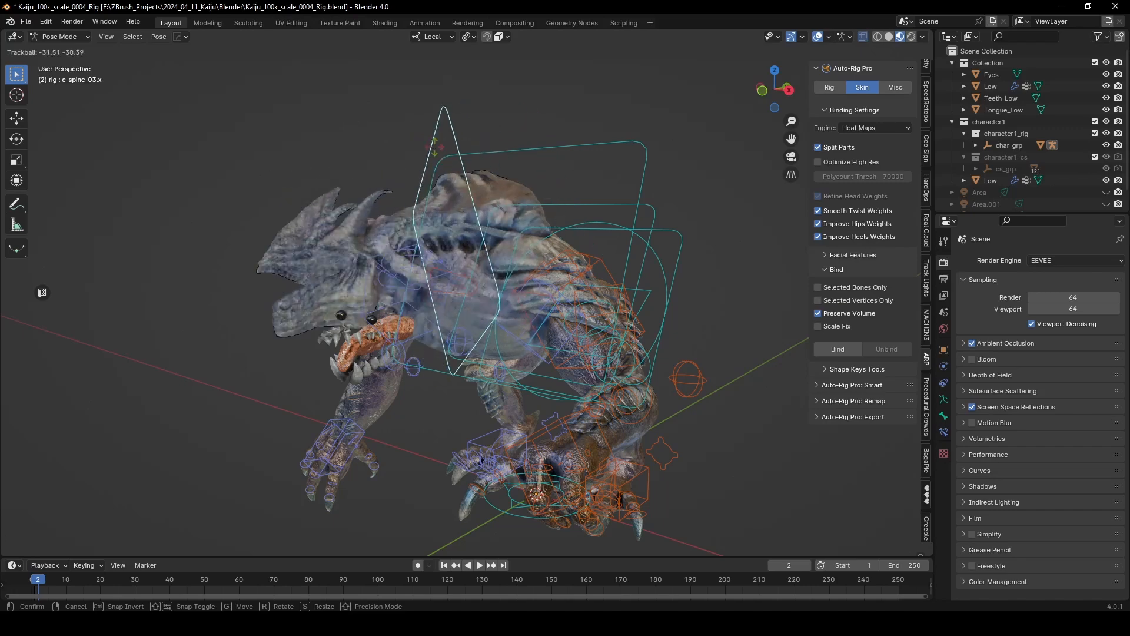
pyautogui.rightClick(478, 194)
# Select the three tail controls and switch the viewport to Solid shading
pyautogui.moveTo(574, 250); pyautogui.dragTo(485, 382, button='middle')
pyautogui.click(533, 342)
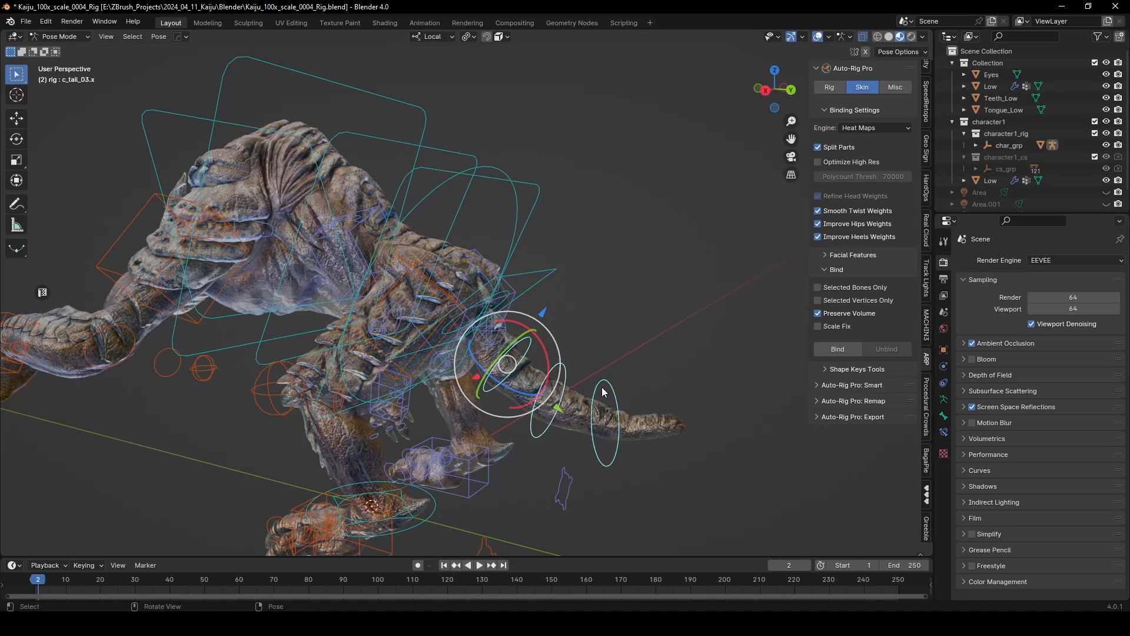
pyautogui.moveTo(603, 392); pyautogui.dragTo(588, 337, button='middle')
pyautogui.press('z')
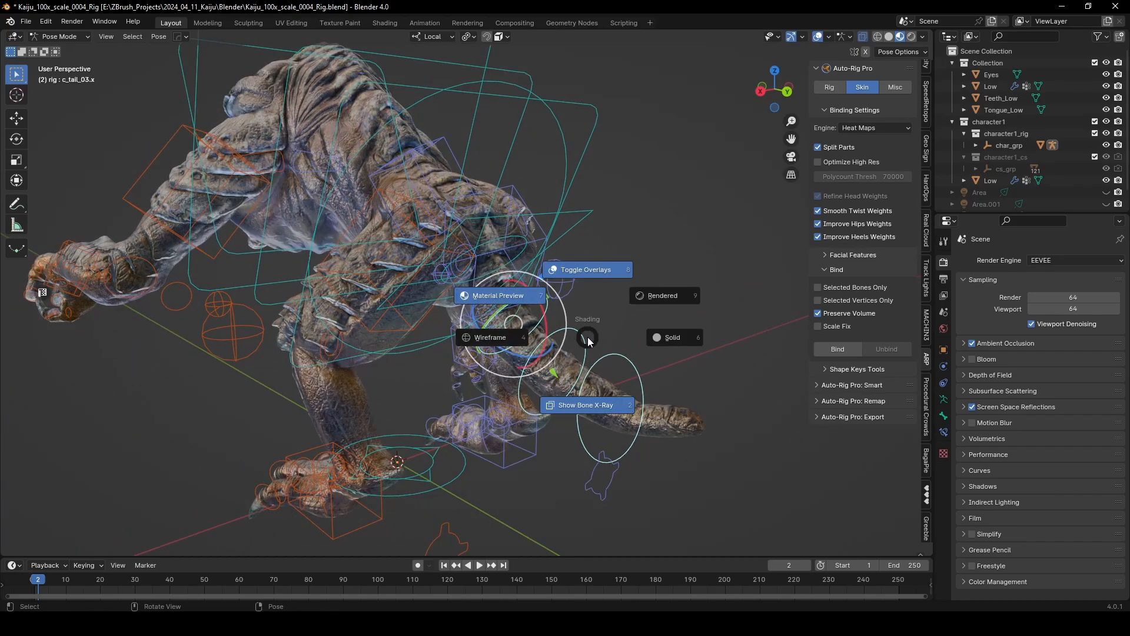
pyautogui.click(680, 336)
# Try rotating the three tail controls about their local X and Z axes to test the tail's bending
pyautogui.press('r')
pyautogui.press('r')
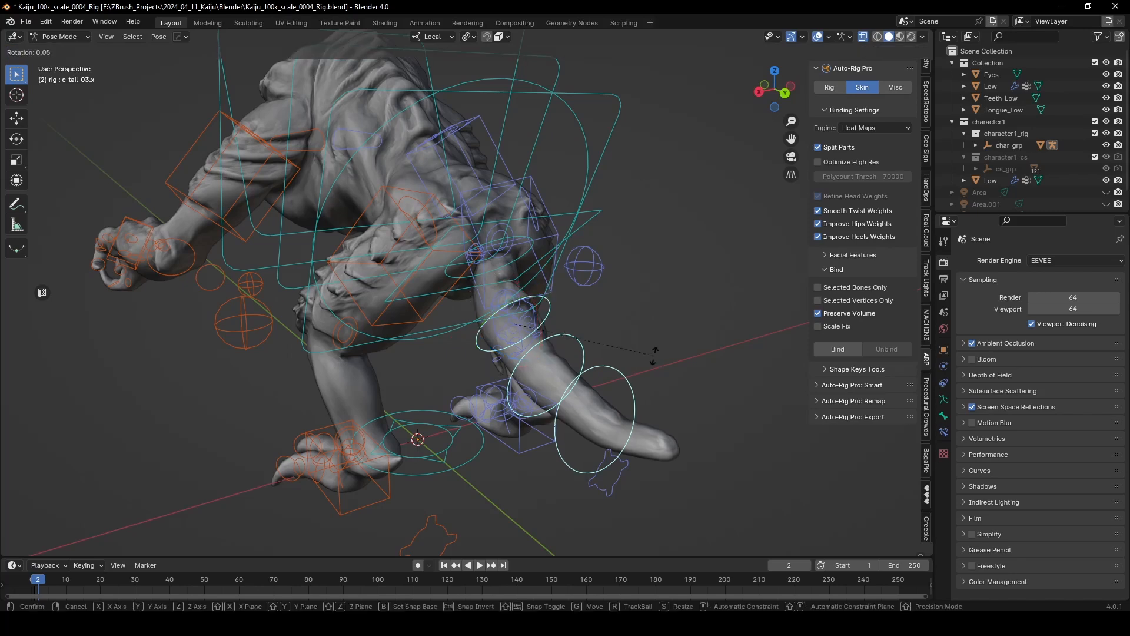
pyautogui.press('r')
pyautogui.press('x')
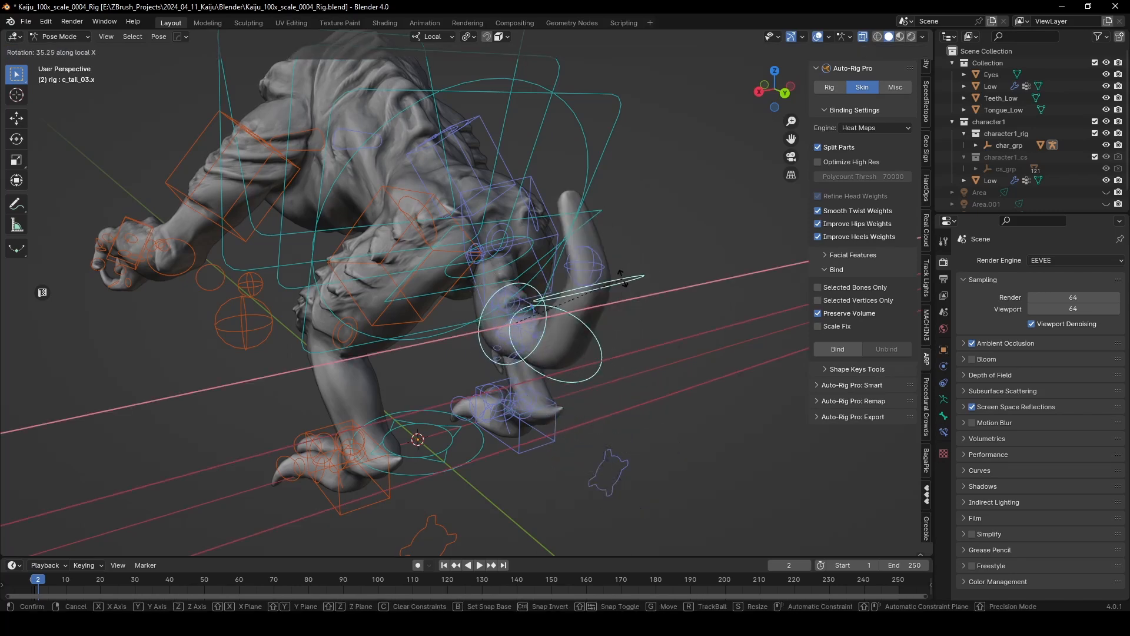
pyautogui.press('z')
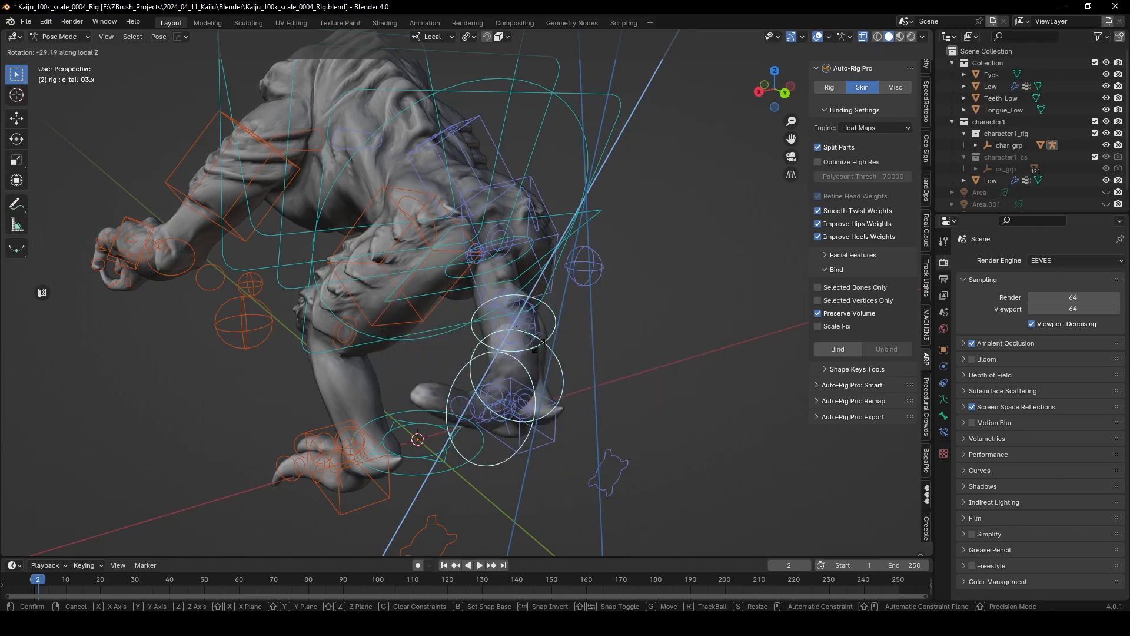
pyautogui.rightClick(521, 274)
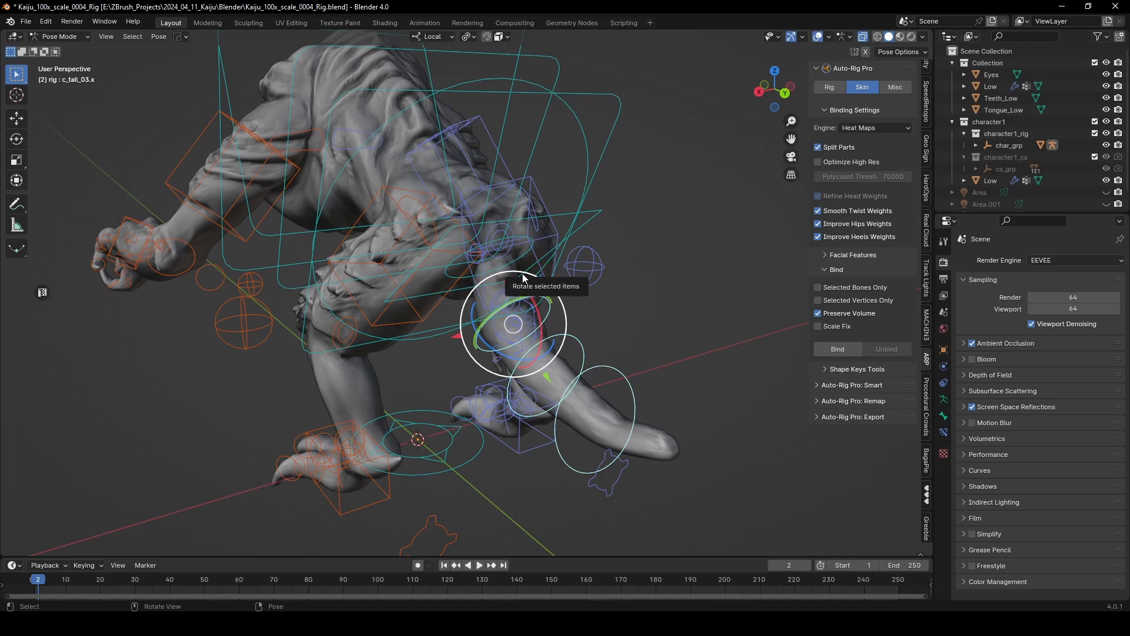
# Try moving the left foot IK control about 0.26 m back and 0.43 m up in the right side view
pyautogui.moveTo(609, 203); pyautogui.dragTo(542, 463, button='middle')
pyautogui.click(526, 510)
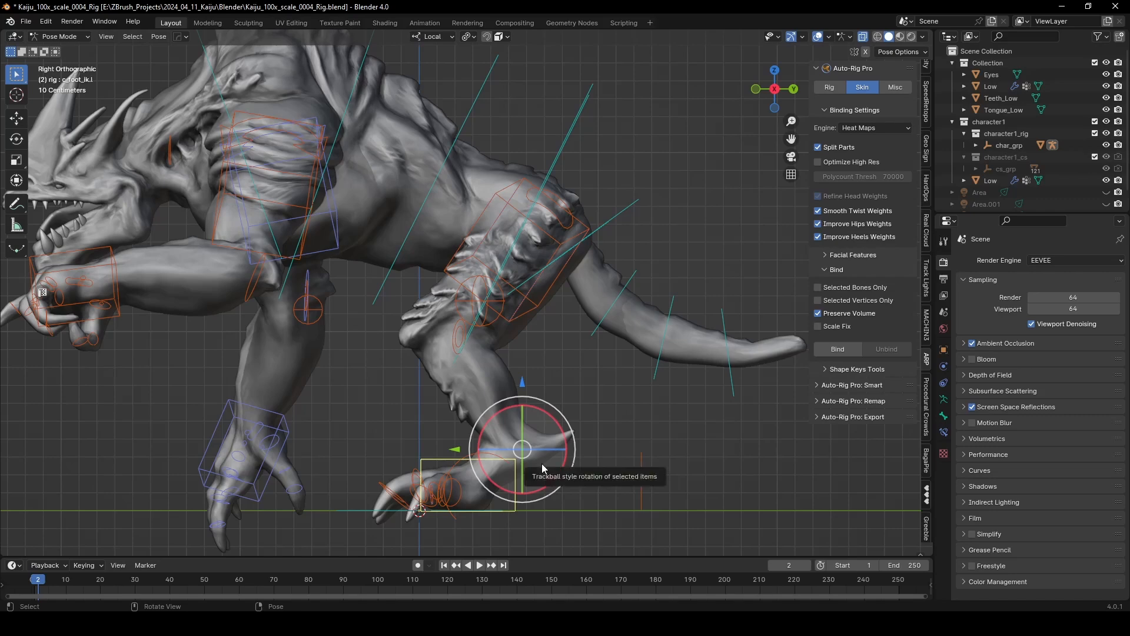
pyautogui.press('g')
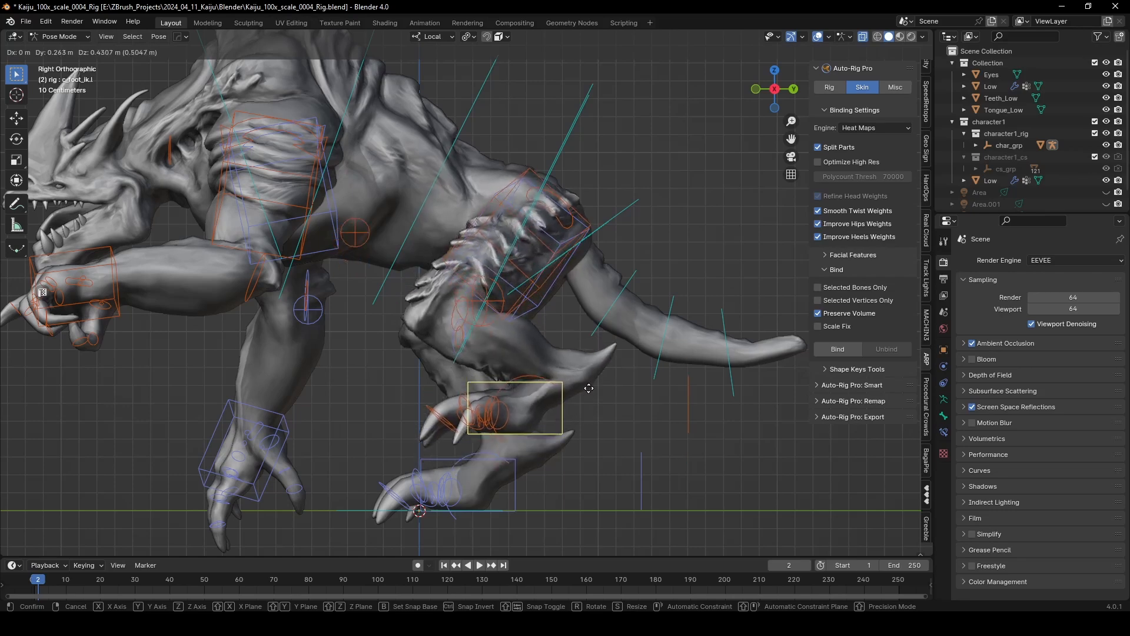
pyautogui.rightClick(588, 389)
# Try moving the root master control at the hips about 0.19 m up in the right side view
pyautogui.moveTo(464, 394); pyautogui.dragTo(504, 414, button='middle')
pyautogui.scroll(-1, 504, 414)
pyautogui.click(581, 151)
pyautogui.moveTo(609, 194); pyautogui.dragTo(564, 207, button='middle')
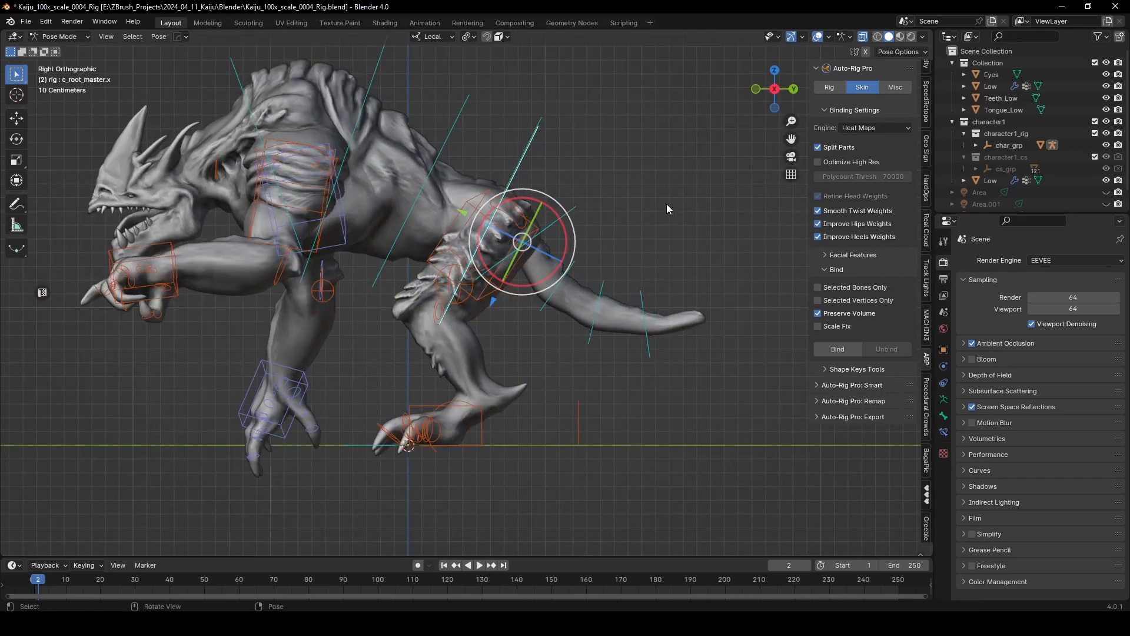
pyautogui.press('g')
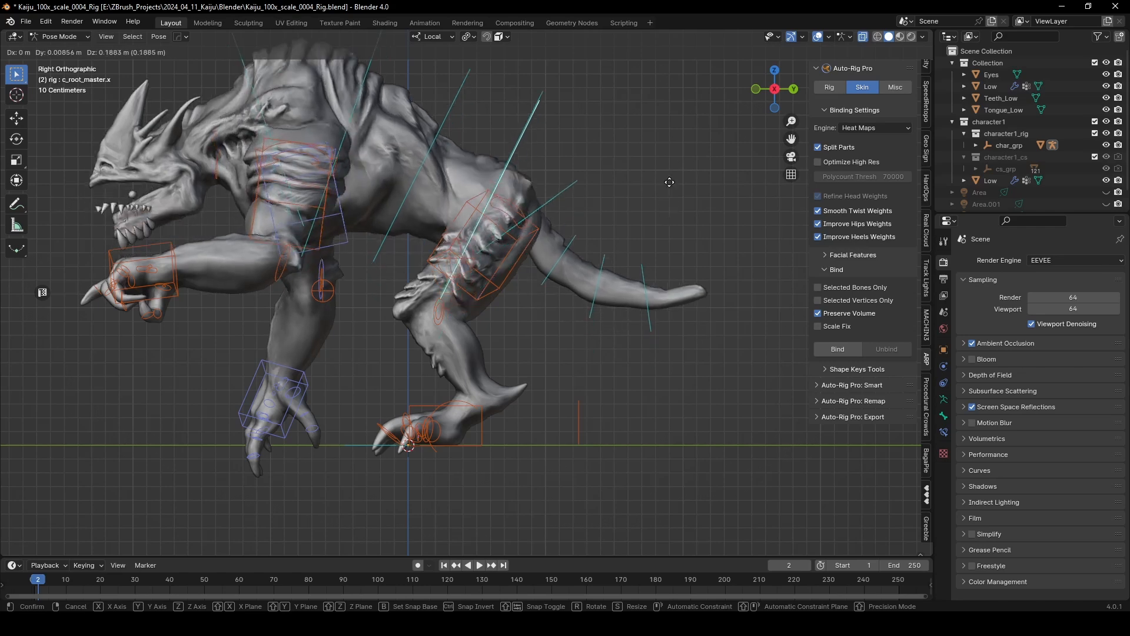
pyautogui.rightClick(669, 192)
# Select the round root control c_root.x at the hips and try moving it about 0.22 m down
pyautogui.moveTo(671, 193); pyautogui.dragTo(620, 204, button='middle')
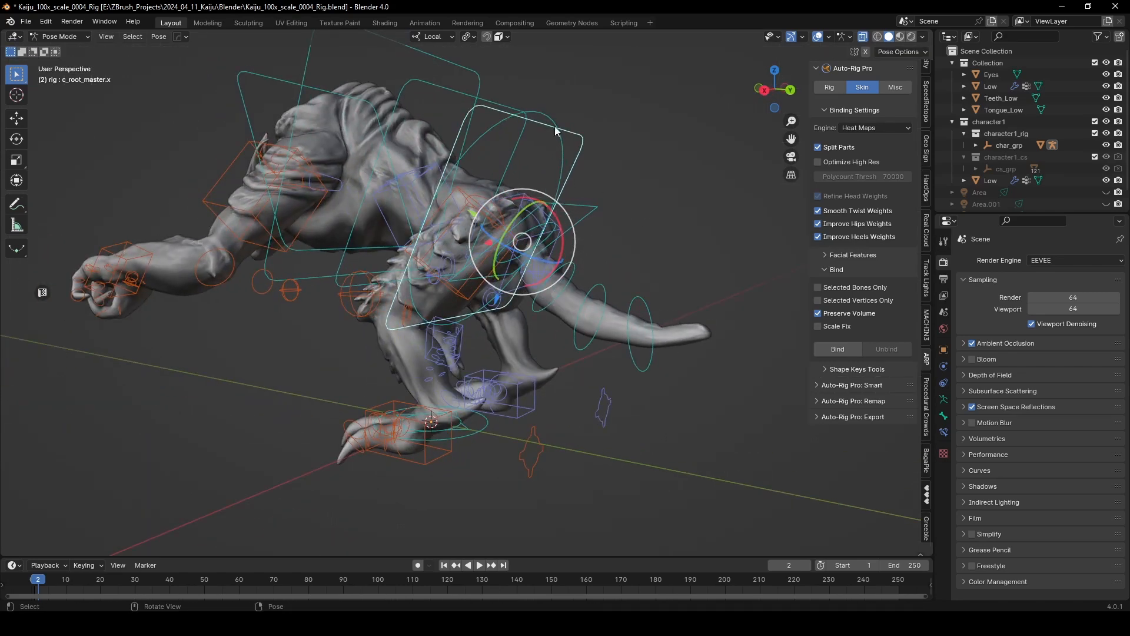
pyautogui.moveTo(555, 125); pyautogui.dragTo(641, 118, button='middle')
pyautogui.press(']')
pyautogui.press('g')
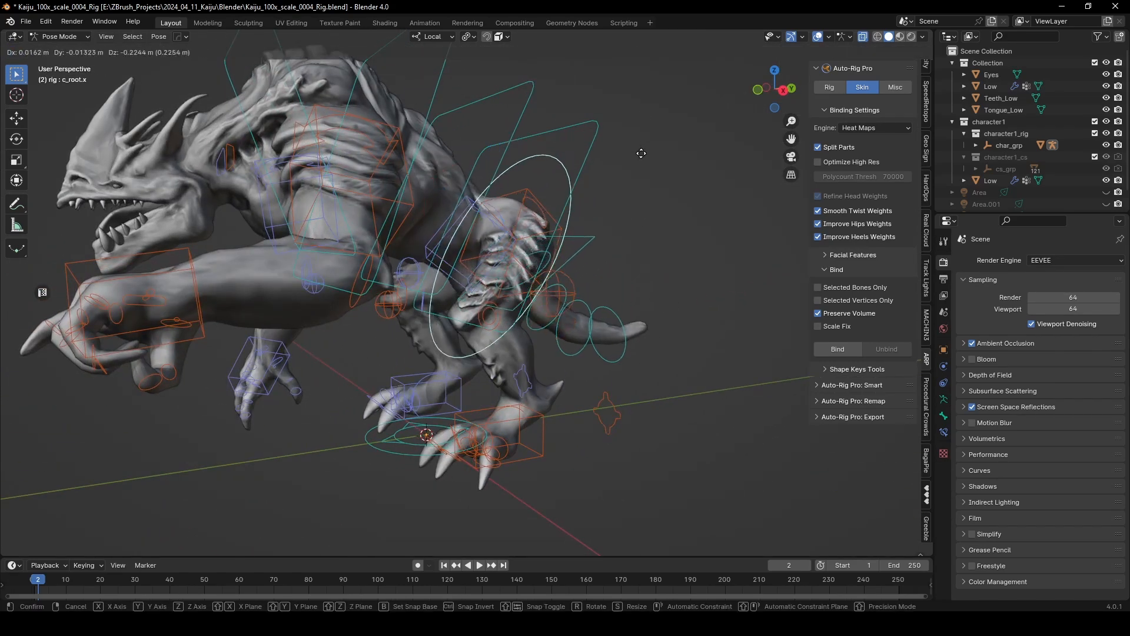
pyautogui.rightClick(648, 137)
# Try moving the root master control about 0.17 m along its local Z axis
pyautogui.click(584, 146)
pyautogui.moveTo(648, 168); pyautogui.dragTo(592, 175, button='middle')
pyautogui.press('g')
pyautogui.press('z')
pyautogui.press('z')
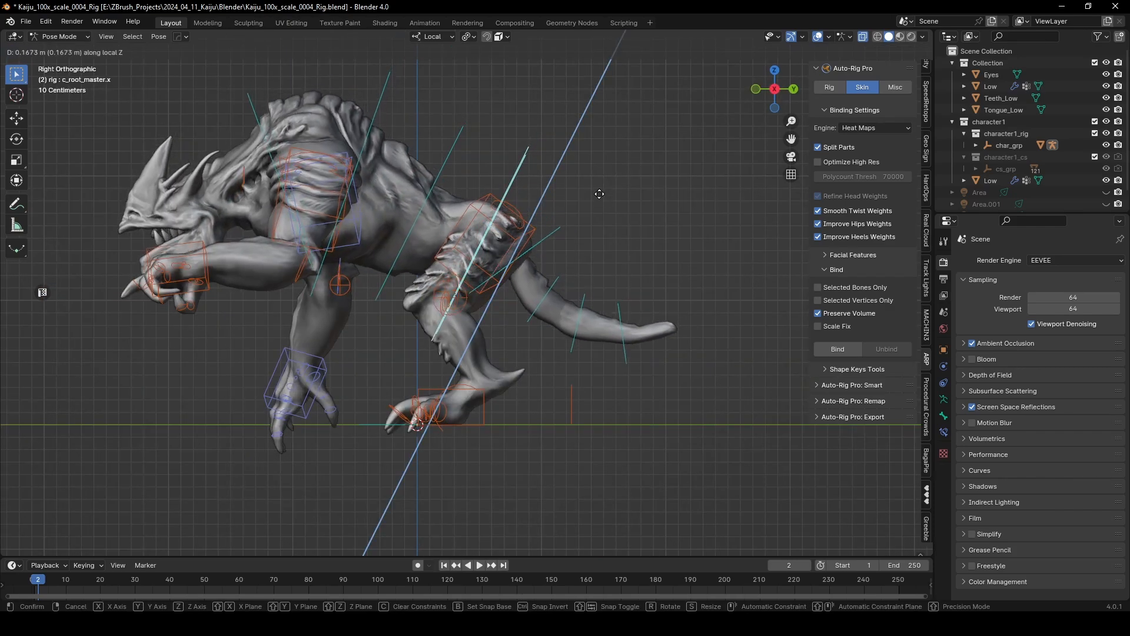
pyautogui.rightClick(591, 196)
# Select the tail master control and try rotating it about 8° in the right side view
pyautogui.moveTo(559, 261); pyautogui.dragTo(581, 188, button='middle')
pyautogui.click(577, 193)
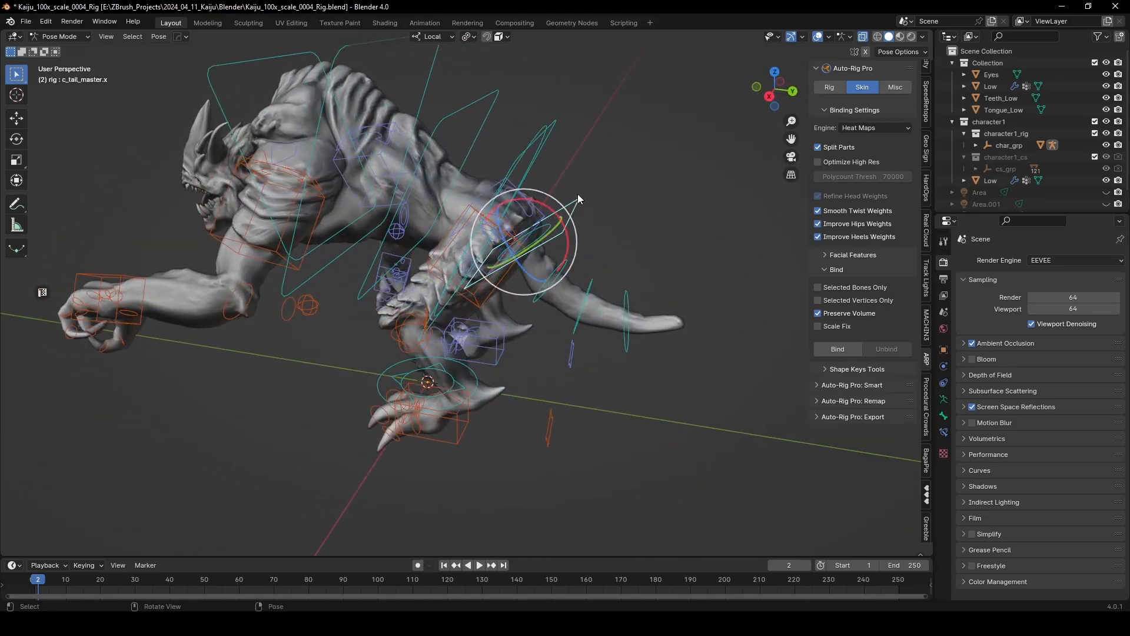
pyautogui.press('KP_3')
pyautogui.press('r')
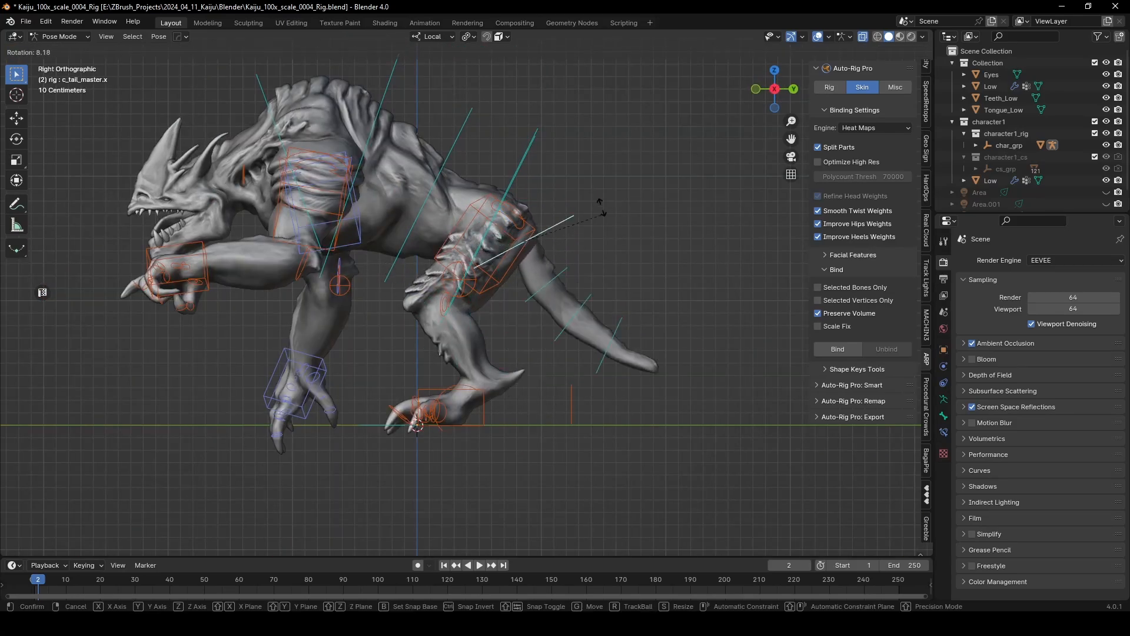
pyautogui.rightClick(579, 225)
# Select the root master control again and try moving it freely in the perspective view
pyautogui.moveTo(550, 225); pyautogui.dragTo(625, 239, button='middle')
pyautogui.click(553, 225)
pyautogui.press('g')
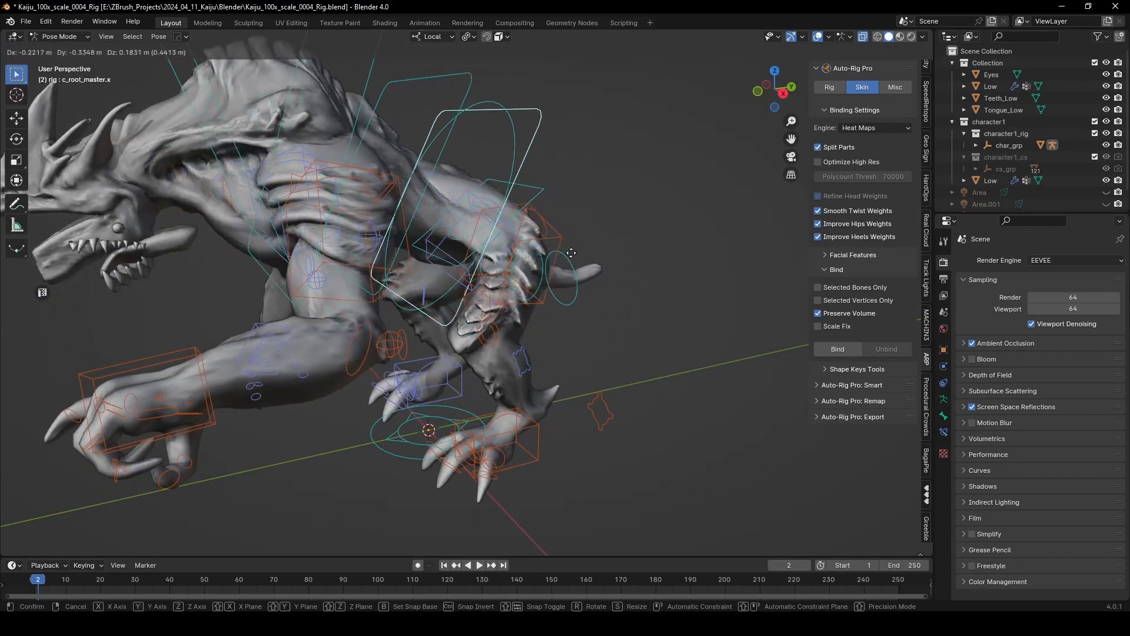
pyautogui.rightClick(639, 188)
# Try moving the root master control up about 0.7 m and compare the hip deformation from several sides
pyautogui.moveTo(645, 205); pyautogui.dragTo(549, 231, button='middle')
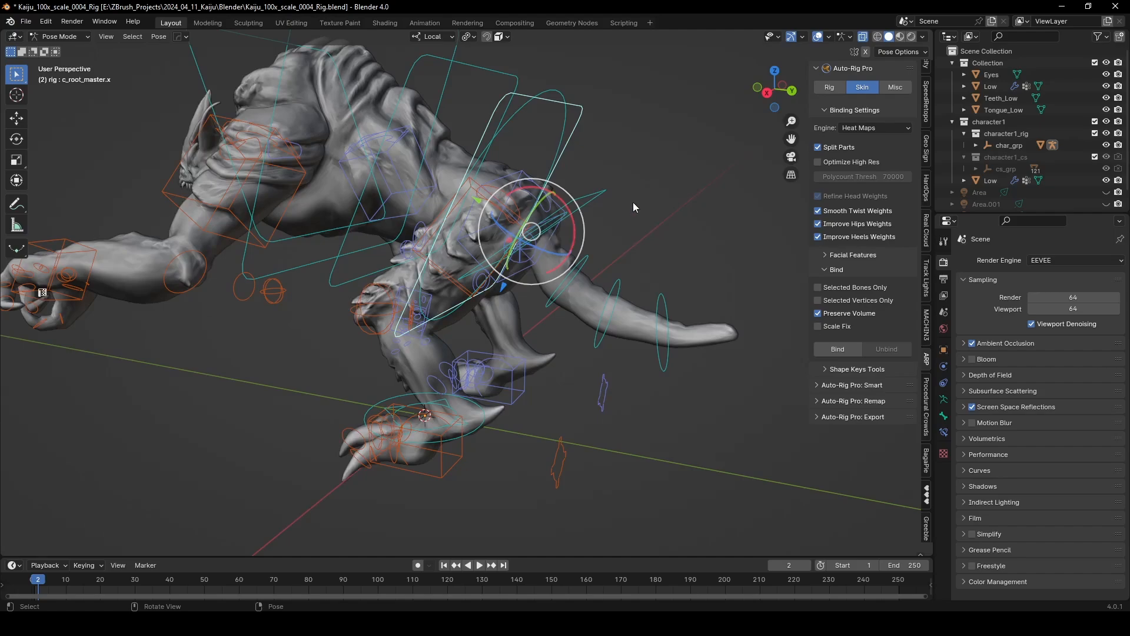
pyautogui.moveTo(633, 208); pyautogui.dragTo(595, 292, button='middle')
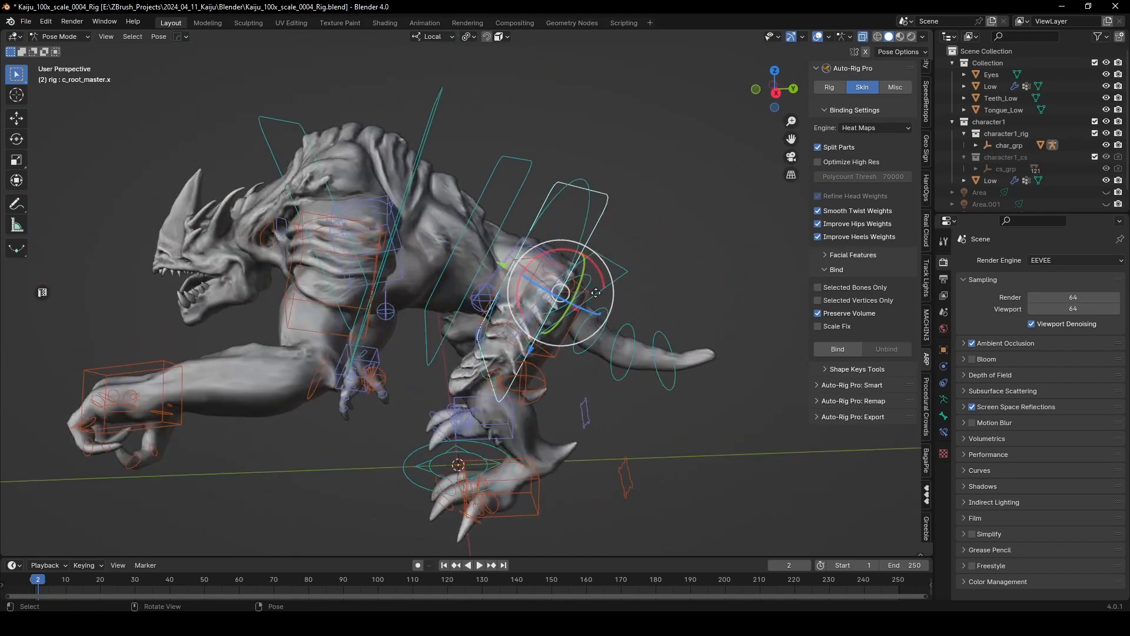
pyautogui.press('g')
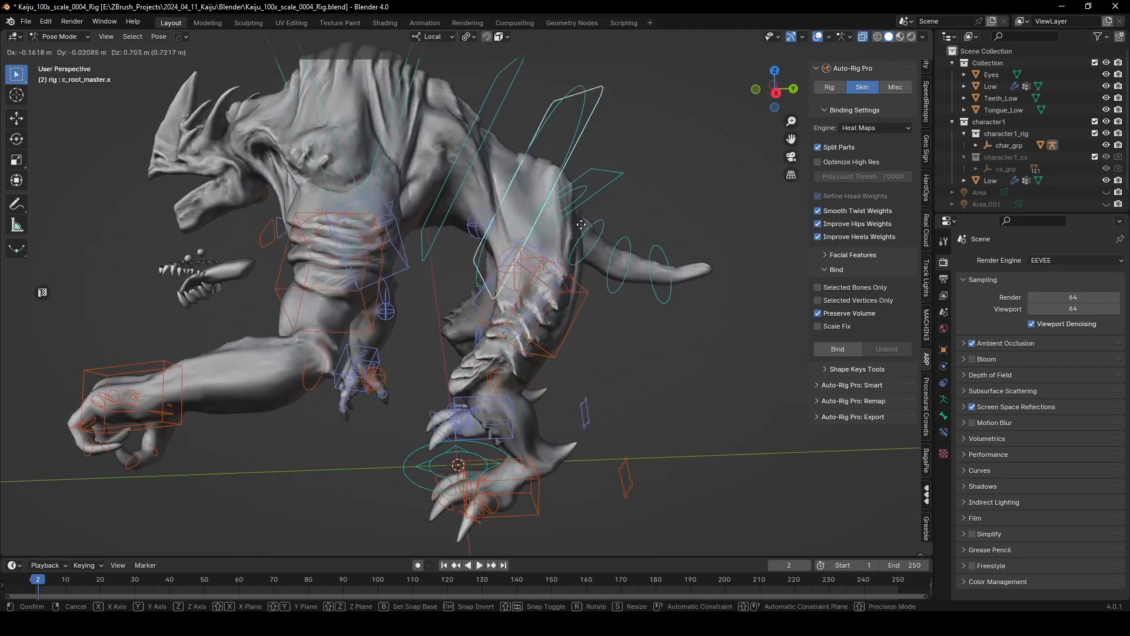
pyautogui.rightClick(565, 215)
pyautogui.moveTo(478, 241); pyautogui.dragTo(593, 259, button='middle')
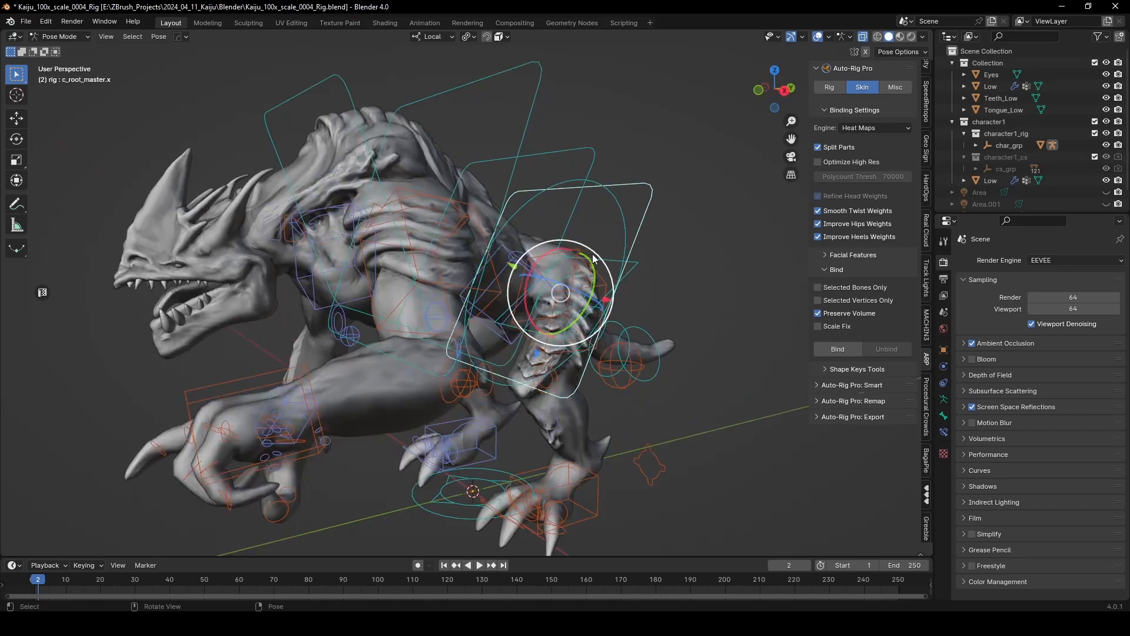
pyautogui.moveTo(666, 208); pyautogui.dragTo(654, 248, button='middle')
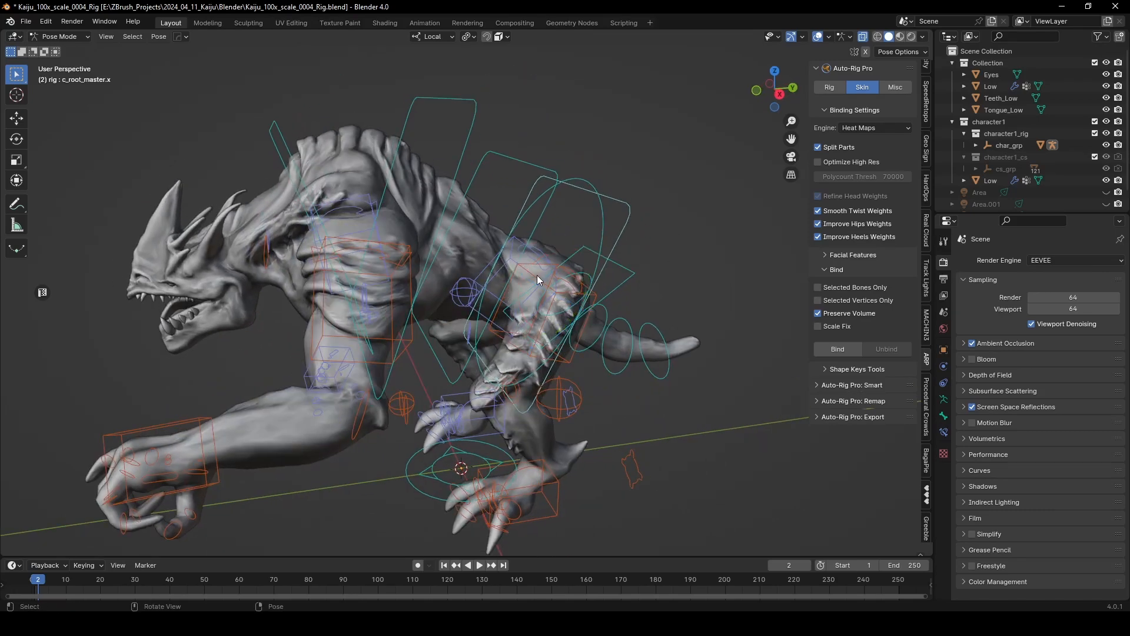
# Switch the rig to Edit Reference Bones, select joints along the spine chain and try moving the spine_01_ref.x selection
pyautogui.click(827, 88)
pyautogui.click(861, 215)
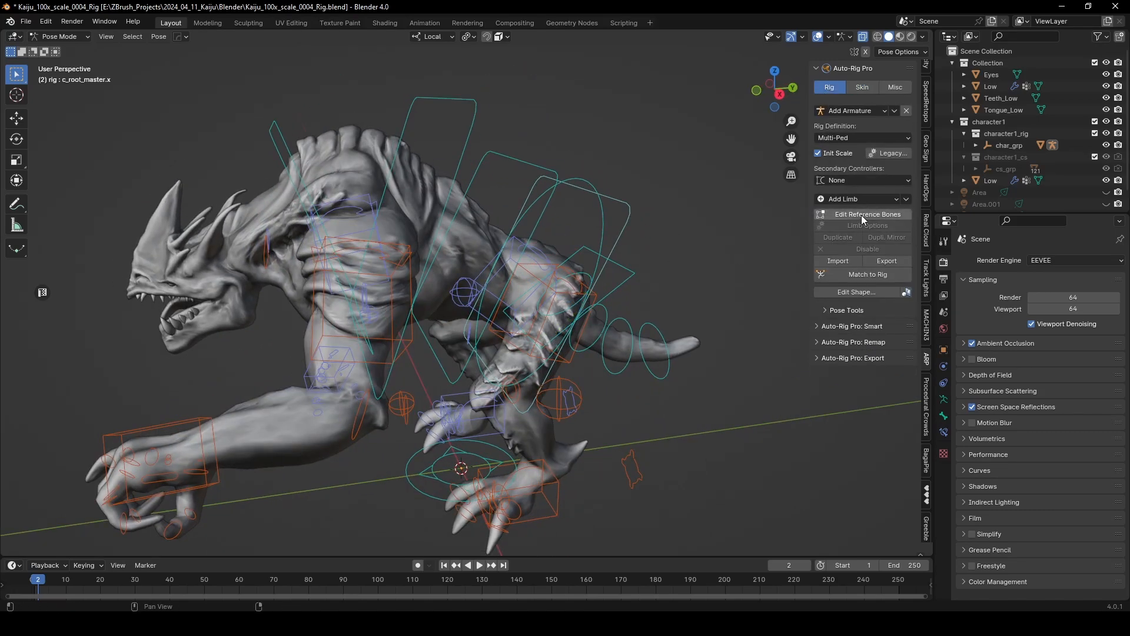
pyautogui.moveTo(595, 330); pyautogui.dragTo(369, 270, button='middle')
pyautogui.click(517, 327)
pyautogui.click(569, 286)
pyautogui.click(349, 187)
pyautogui.moveTo(348, 187); pyautogui.dragTo(427, 224, button='middle')
pyautogui.click(435, 211)
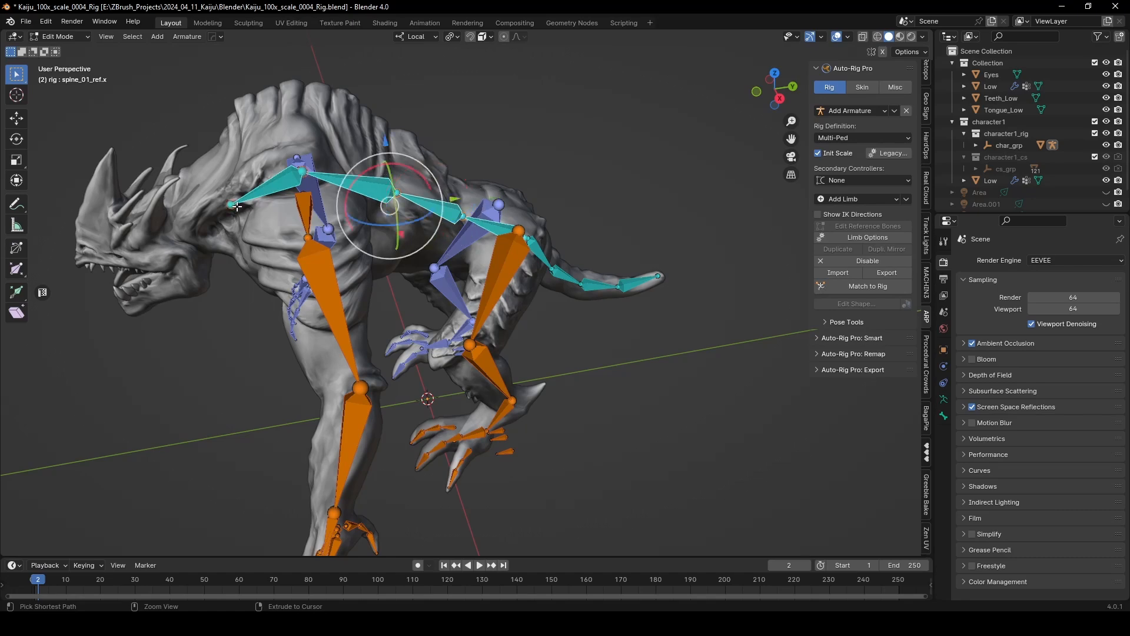
pyautogui.moveTo(520, 264); pyautogui.dragTo(636, 276, button='middle')
pyautogui.press('g')
pyautogui.rightClick(641, 283)
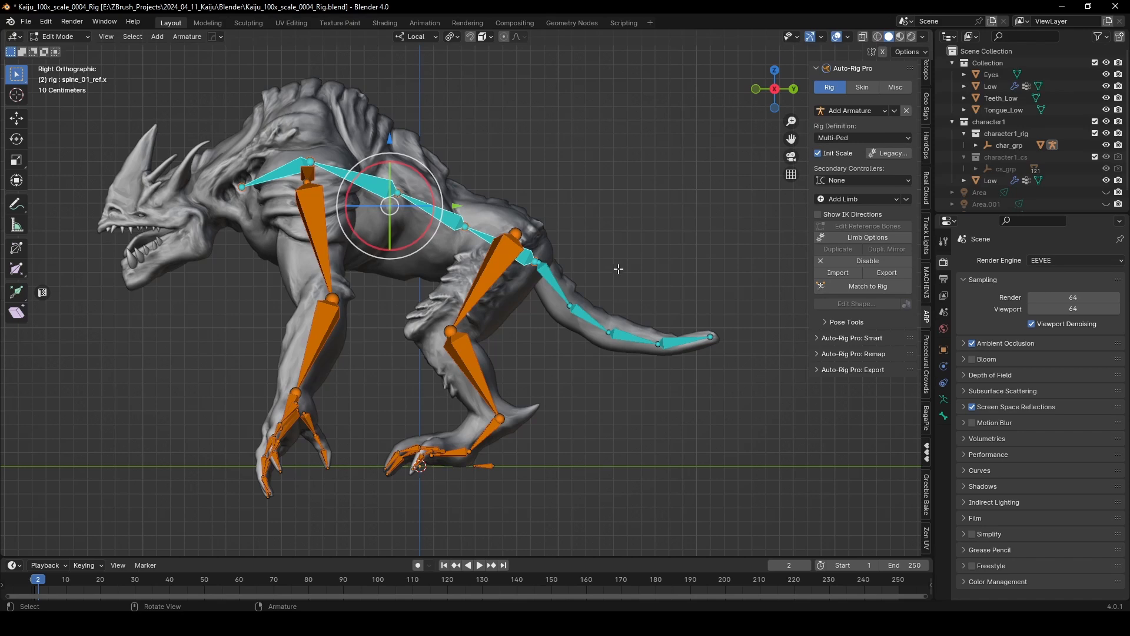
# Switch the armature to Pose Mode and move the whole spine and tail chain about 0.14 m in Y and 0.82 m in Z
pyautogui.hotkey('ctrl', 'Tab')
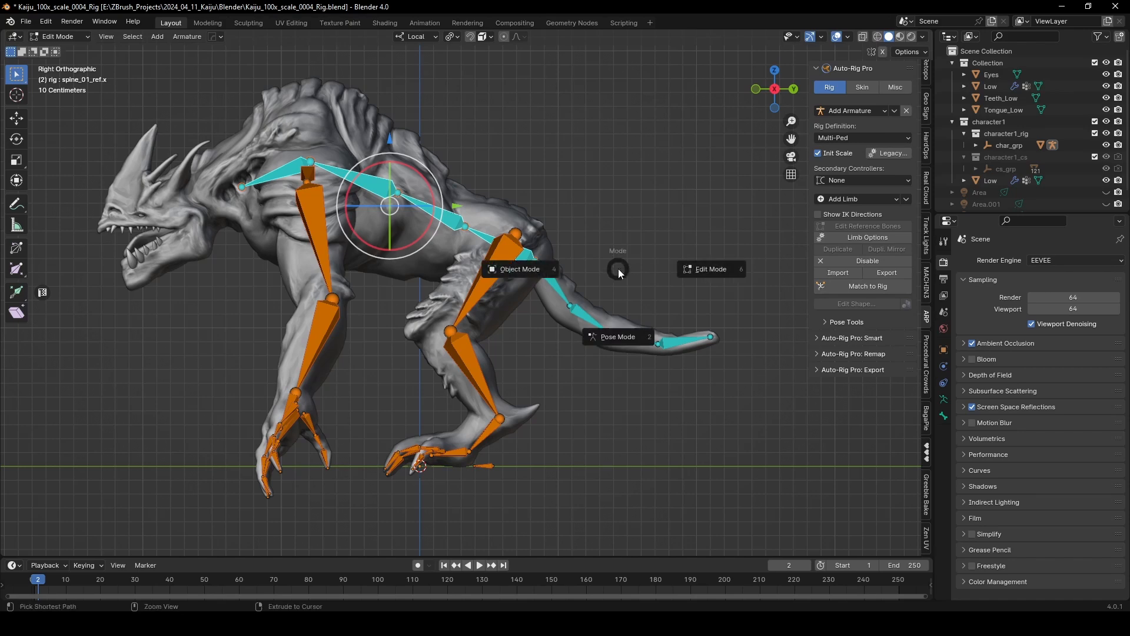
pyautogui.click(635, 345)
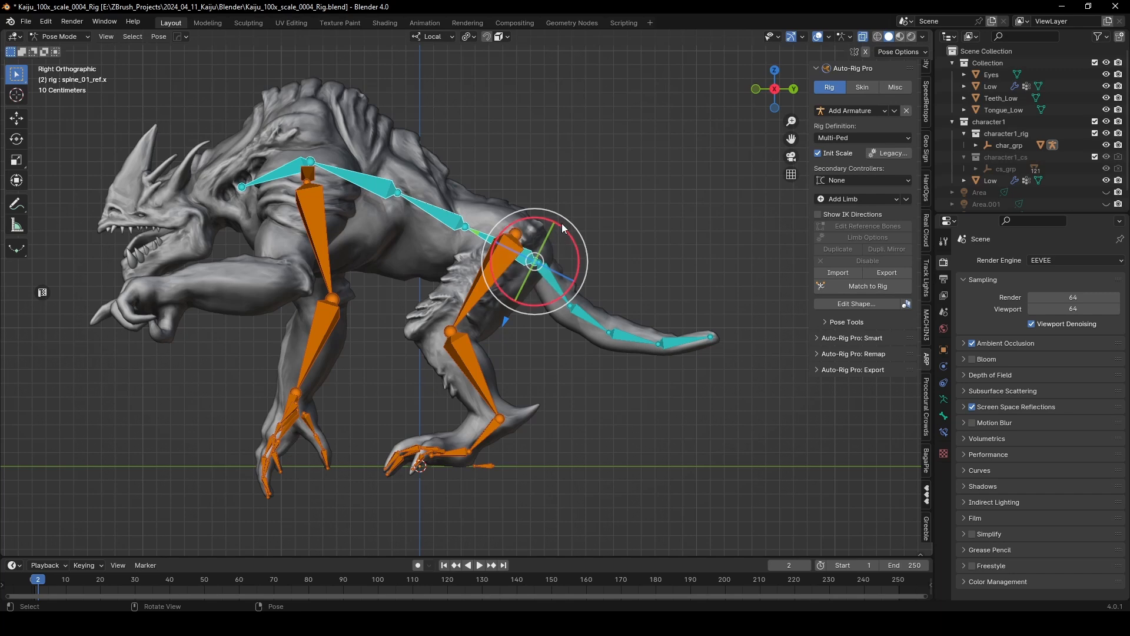
pyautogui.press('g')
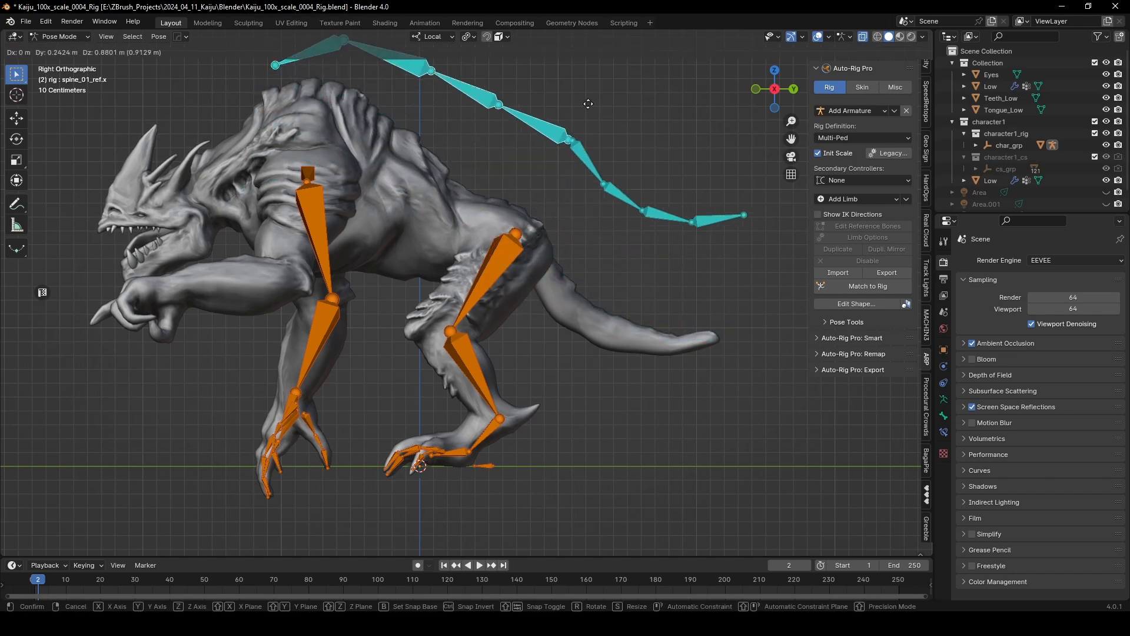
pyautogui.click(581, 112)
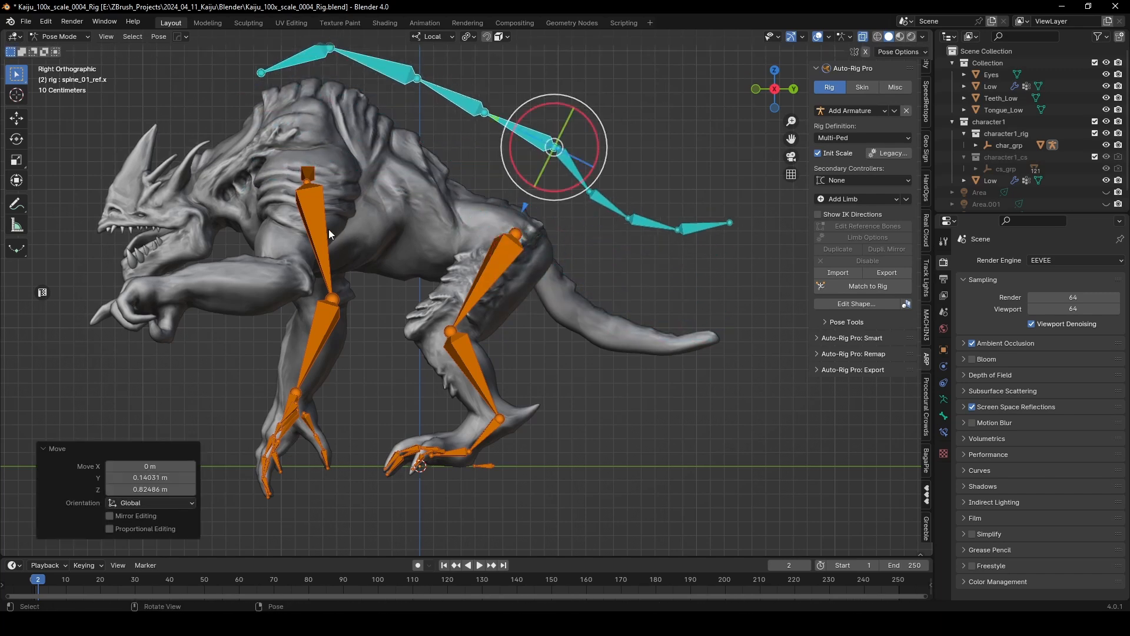
# Select shoulder_ref.l together with spine_03_ref.x and set the parent to Bone
pyautogui.moveTo(365, 140); pyautogui.dragTo(345, 256, button='middle')
pyautogui.click(348, 254)
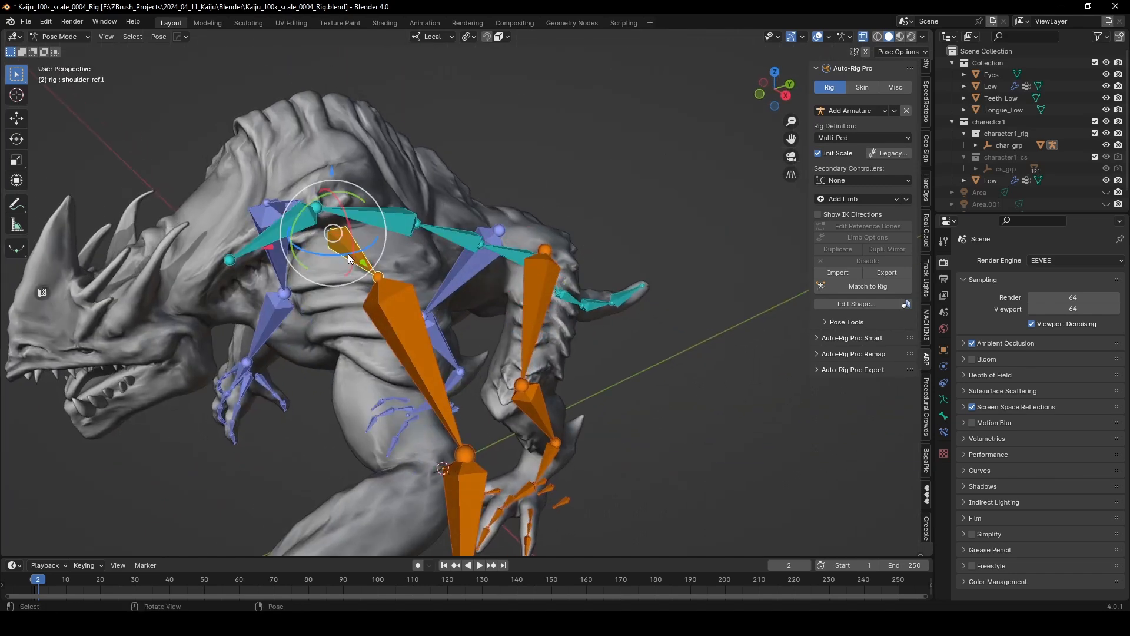
pyautogui.keyDown('shift'); pyautogui.click(267, 240); pyautogui.keyUp('shift')
pyautogui.hotkey('ctrl', 'p')
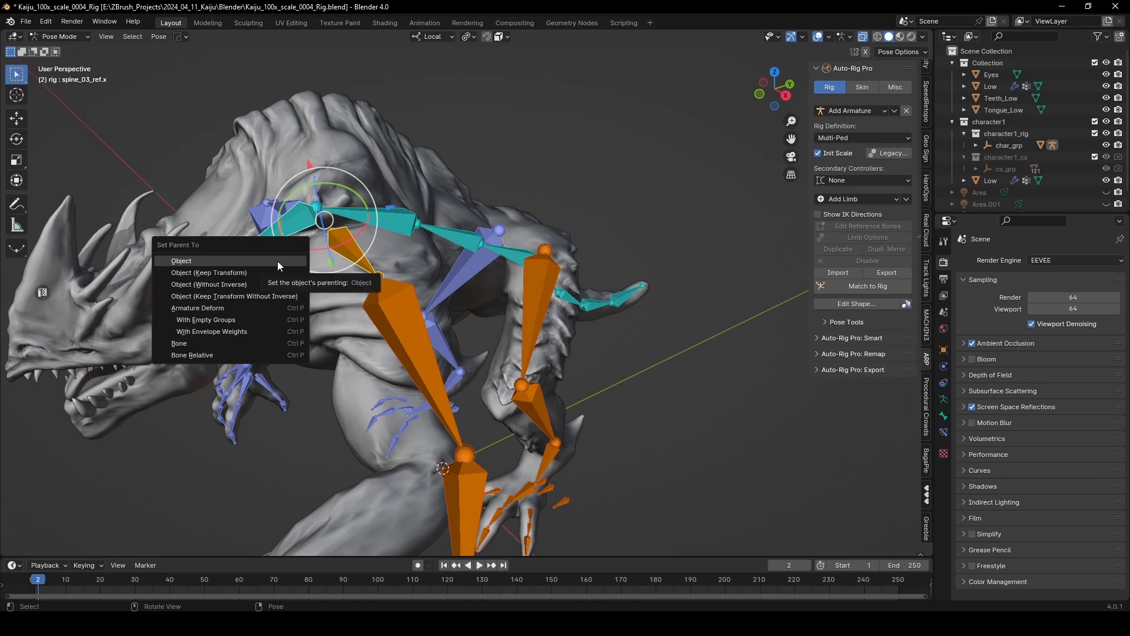
pyautogui.click(235, 343)
# Select the spine_02_ref.x bone and try rotating it in the right side view
pyautogui.moveTo(415, 306); pyautogui.dragTo(408, 236, button='middle')
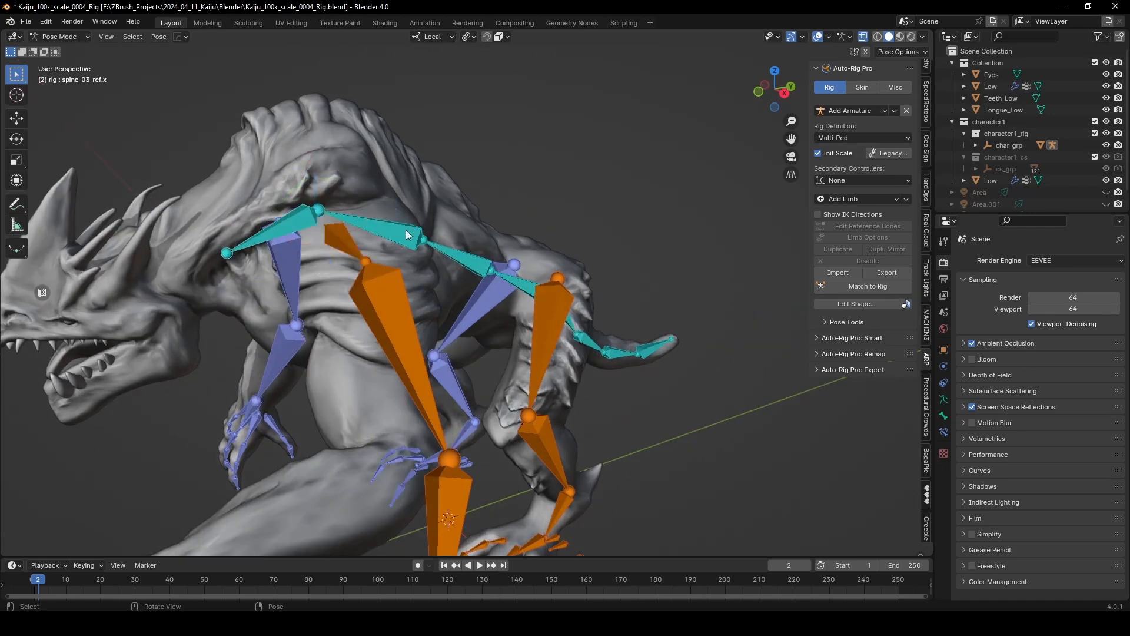
pyautogui.click(405, 232)
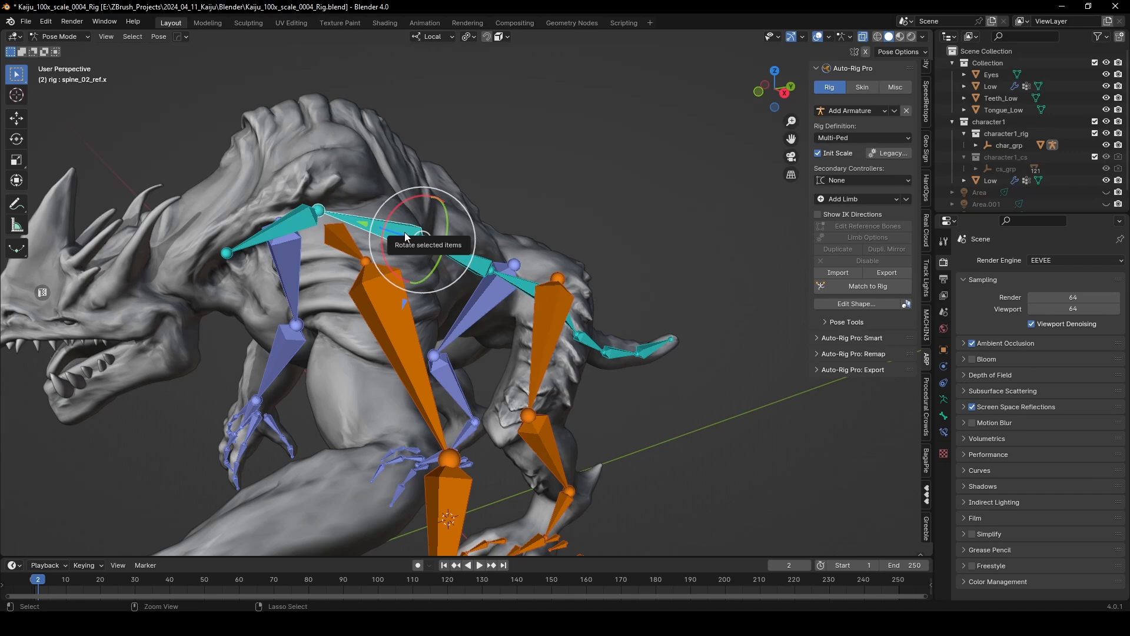
pyautogui.moveTo(405, 237); pyautogui.dragTo(478, 176, button='middle')
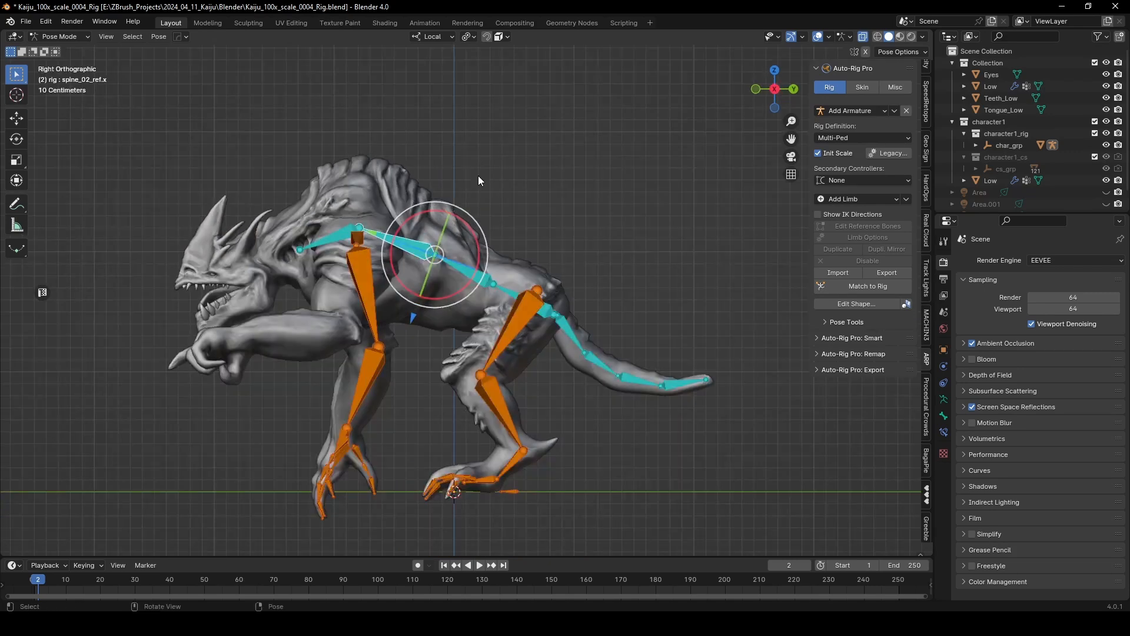
pyautogui.press('r')
pyautogui.press('Escape')
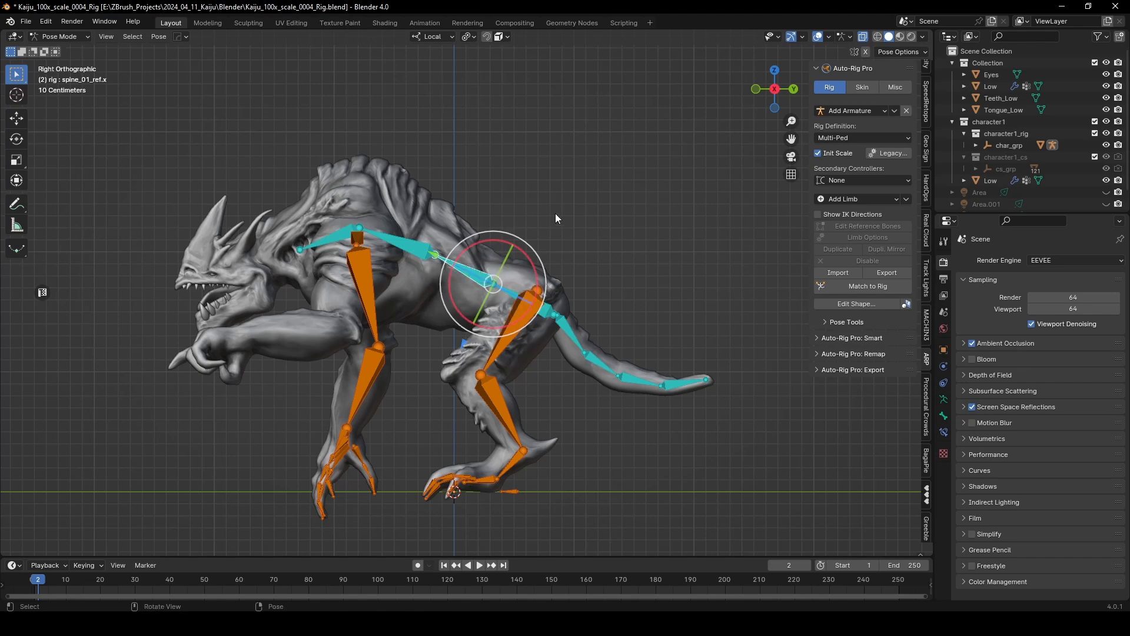
# Select the root_ref.x bone at the hips and try rotating and moving it
pyautogui.moveTo(343, 237); pyautogui.dragTo(491, 274, button='middle')
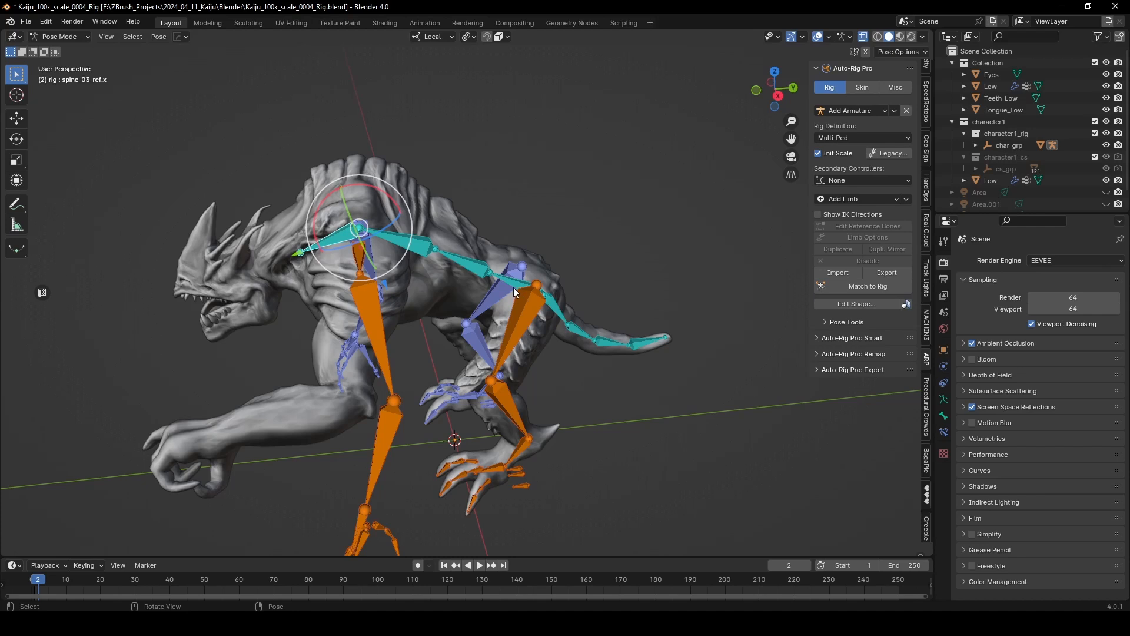
pyautogui.click(514, 287)
pyautogui.press('r')
pyautogui.rightClick(531, 270)
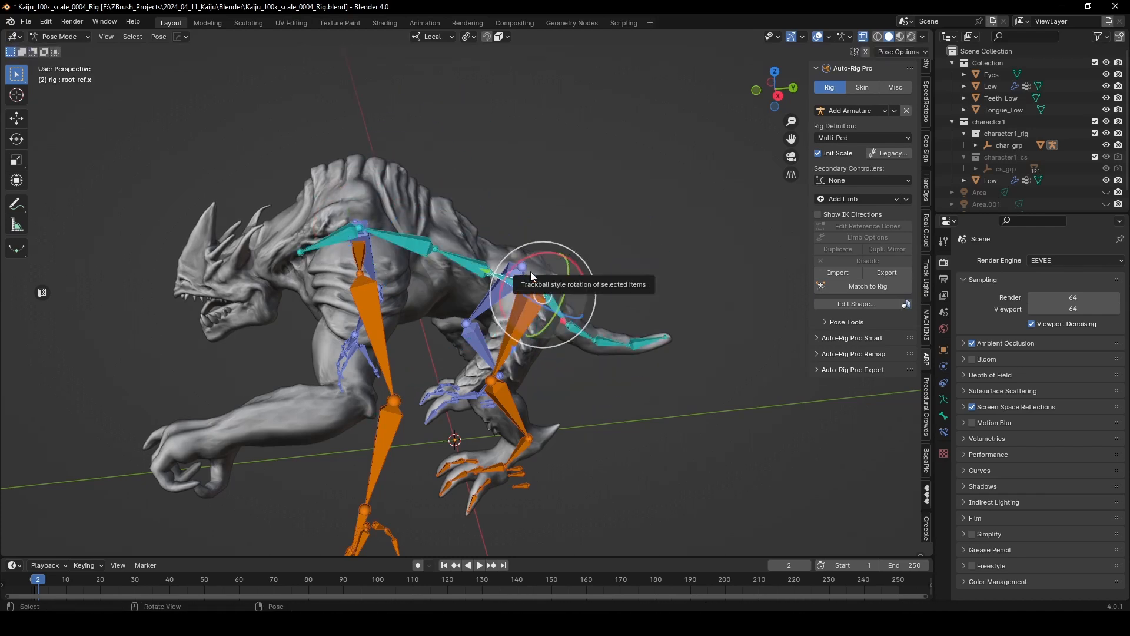
pyautogui.press('g')
pyautogui.rightClick(524, 192)
# Select thigh_ref.l together with root_ref.x and set the parent to Bone Relative
pyautogui.moveTo(515, 227); pyautogui.dragTo(425, 255, button='middle')
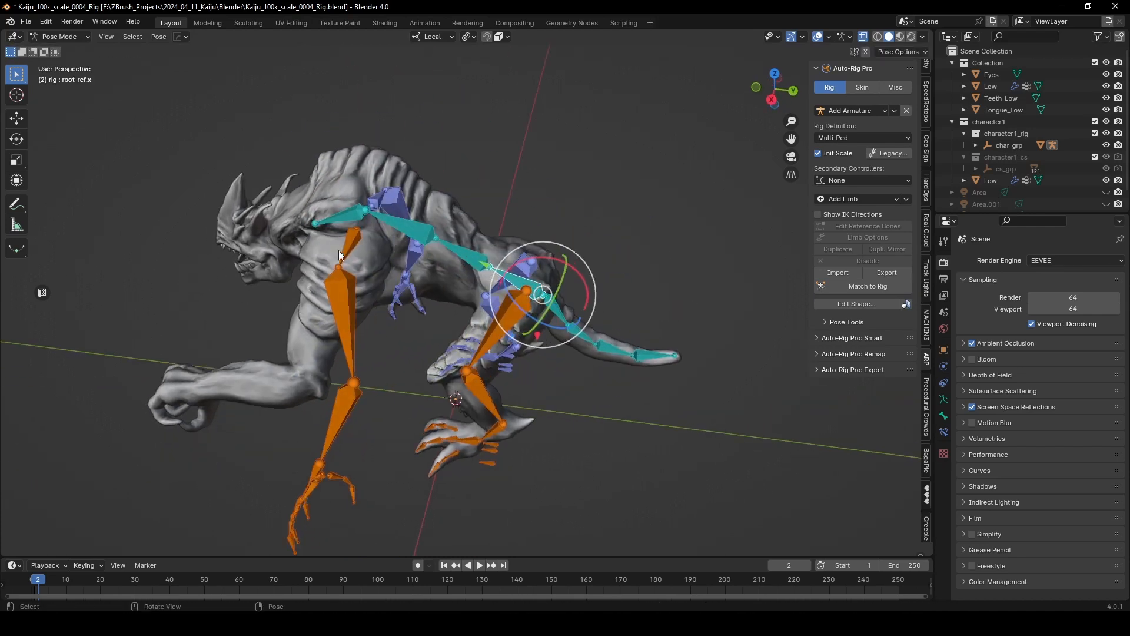
pyautogui.click(342, 253)
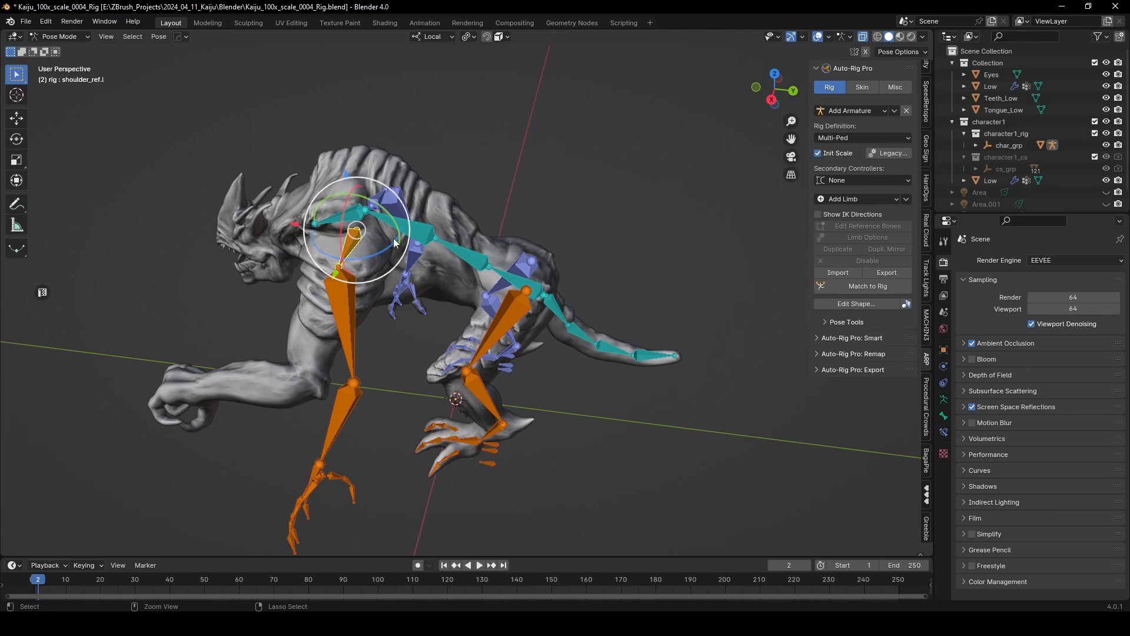
pyautogui.click(520, 303)
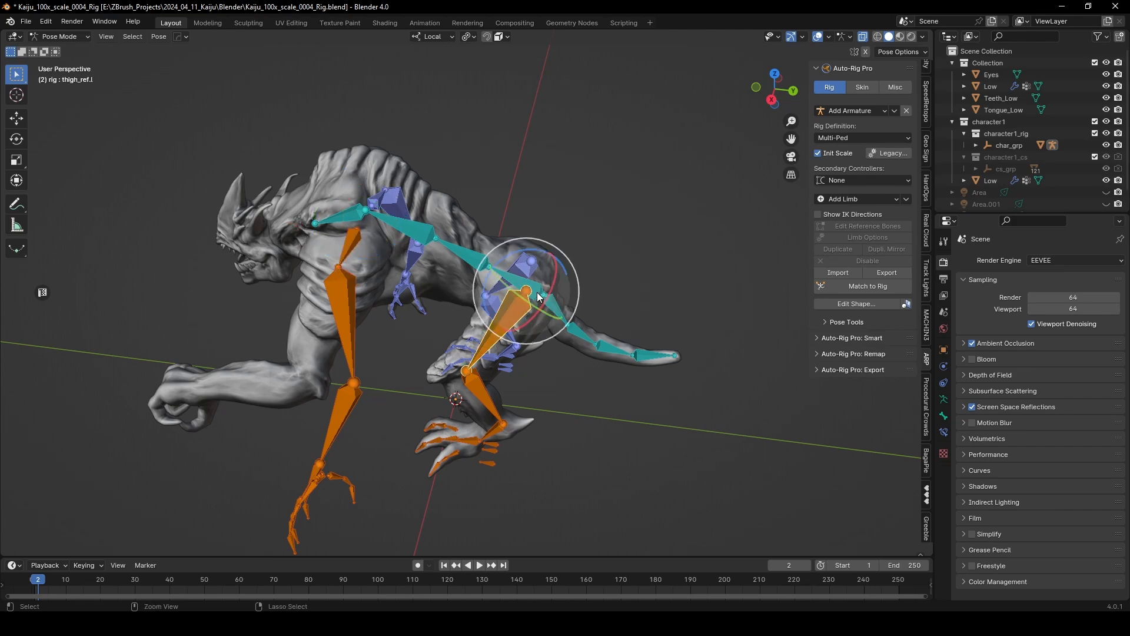
pyautogui.click(535, 284)
pyautogui.moveTo(535, 284); pyautogui.dragTo(537, 284, button='middle')
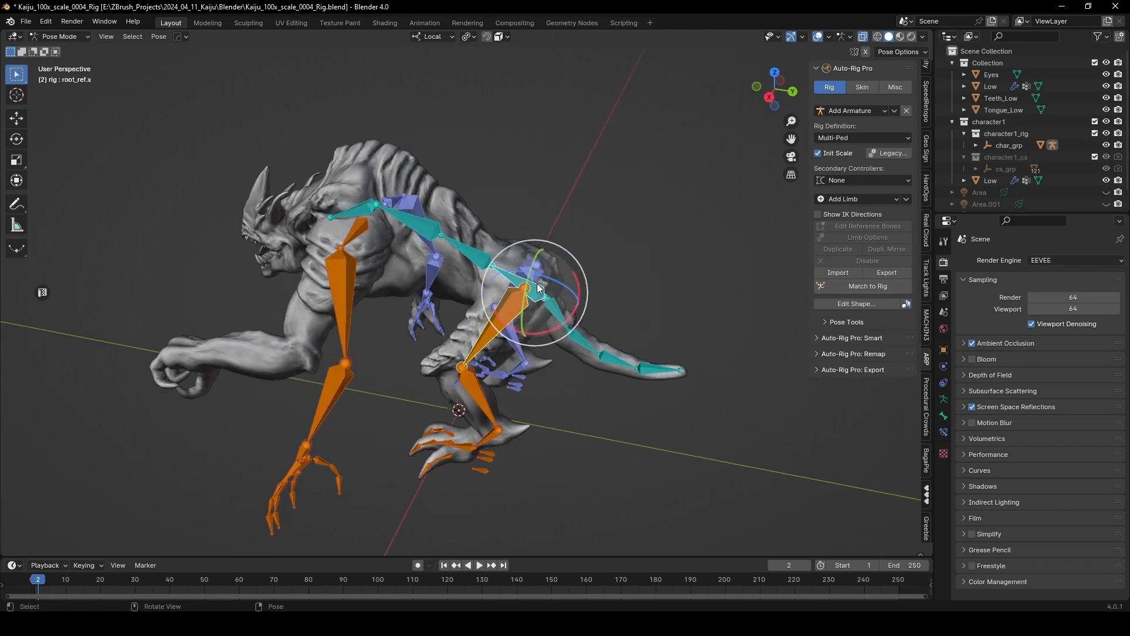
pyautogui.hotkey('ctrl', 'p')
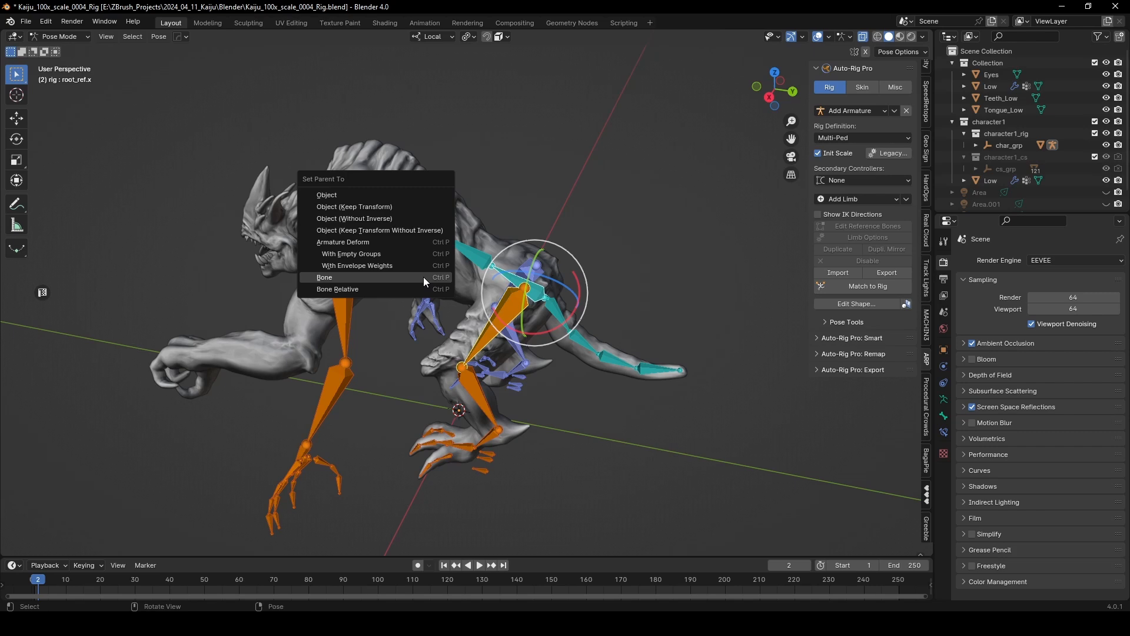
pyautogui.click(343, 289)
# Test the parenting by moving the selected root_ref.x bone about 0.67 m, and undo the move
pyautogui.press('g')
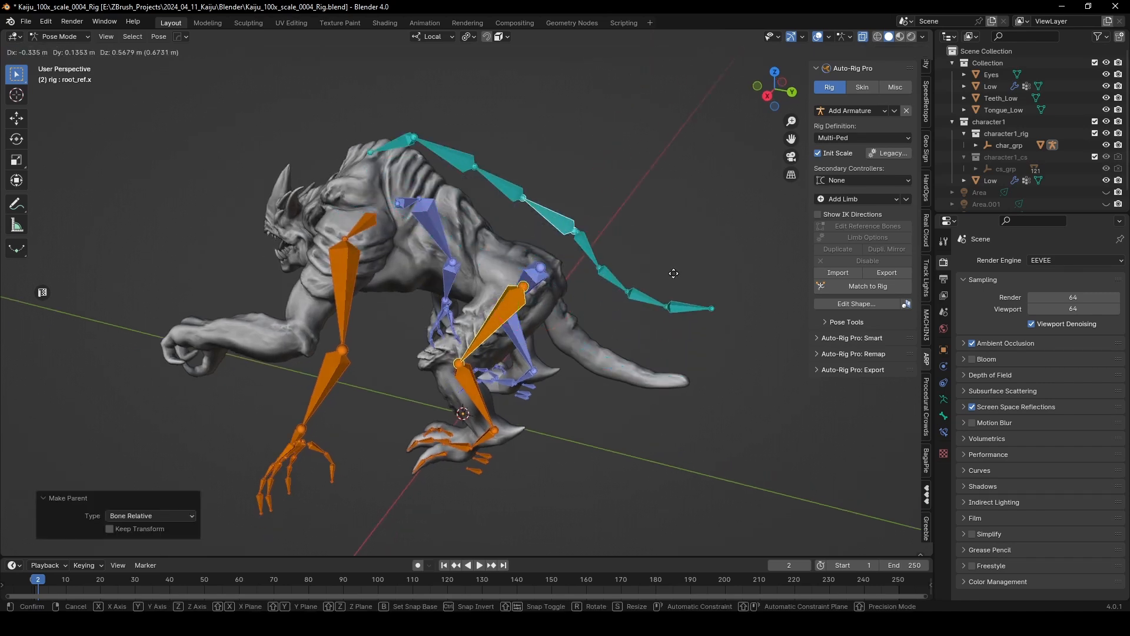
pyautogui.click(670, 274)
pyautogui.moveTo(662, 276); pyautogui.dragTo(634, 270, button='middle')
pyautogui.hotkey('ctrl', 'z')
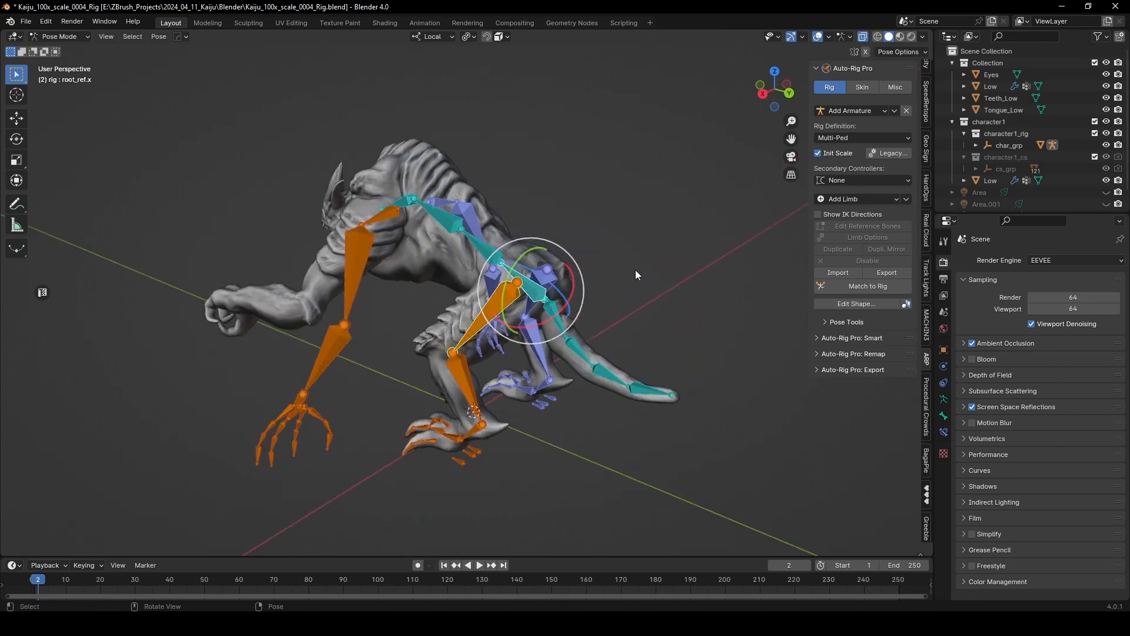
# Reselect thigh_ref.l, add root_ref.x to the selection and try moving them together
pyautogui.scroll(4, 634, 269)
pyautogui.click(555, 272)
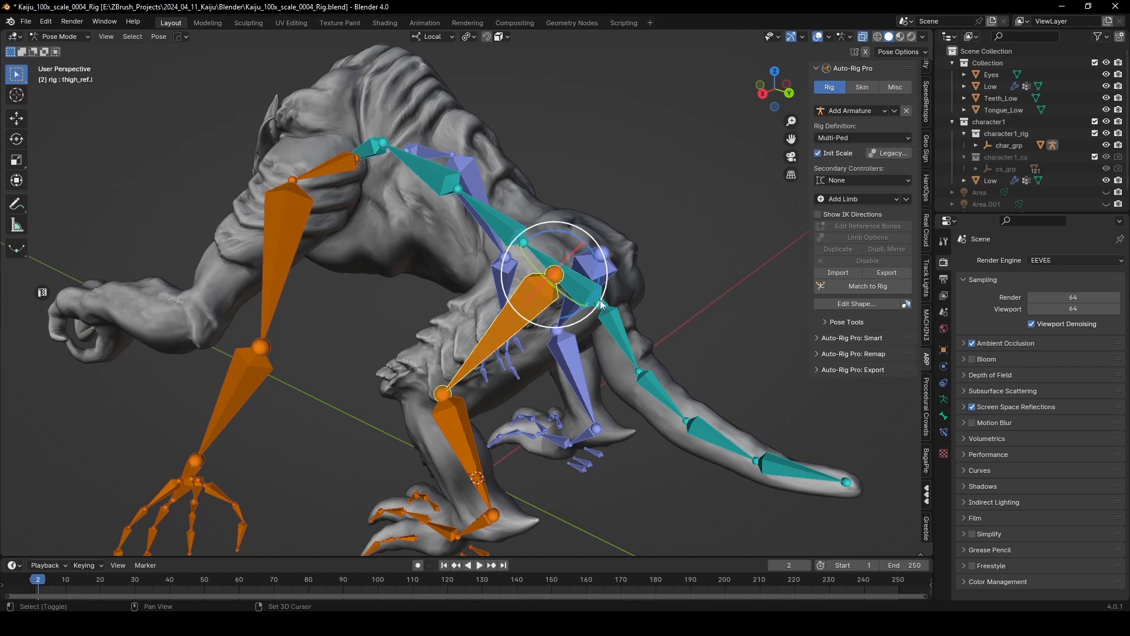
pyautogui.keyDown('shift'); pyautogui.click(590, 288); pyautogui.keyUp('shift')
pyautogui.moveTo(597, 291); pyautogui.dragTo(633, 239, button='middle')
pyautogui.press('g')
pyautogui.rightClick(623, 219)
pyautogui.scroll(-3, 471, 288)
pyautogui.moveTo(451, 296); pyautogui.dragTo(557, 267, button='middle')
pyautogui.moveTo(666, 213); pyautogui.dragTo(647, 264, button='middle')
pyautogui.scroll(2, 548, 320)
pyautogui.keyDown('shift'); pyautogui.moveTo(548, 320); pyautogui.dragTo(579, 290, button='middle'); pyautogui.keyUp('shift')
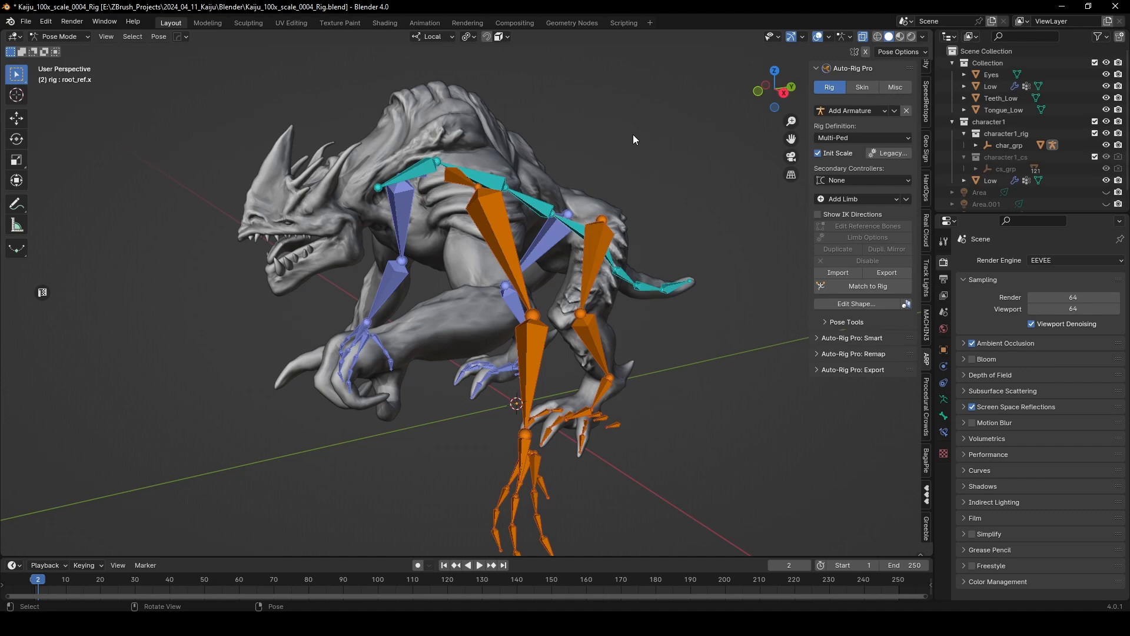
pyautogui.moveTo(572, 148); pyautogui.dragTo(518, 177, button='middle')
# Reopen the recent file Kaiju_100x_scale_0004_Rig.blend without saving the current changes
pyautogui.click(25, 21)
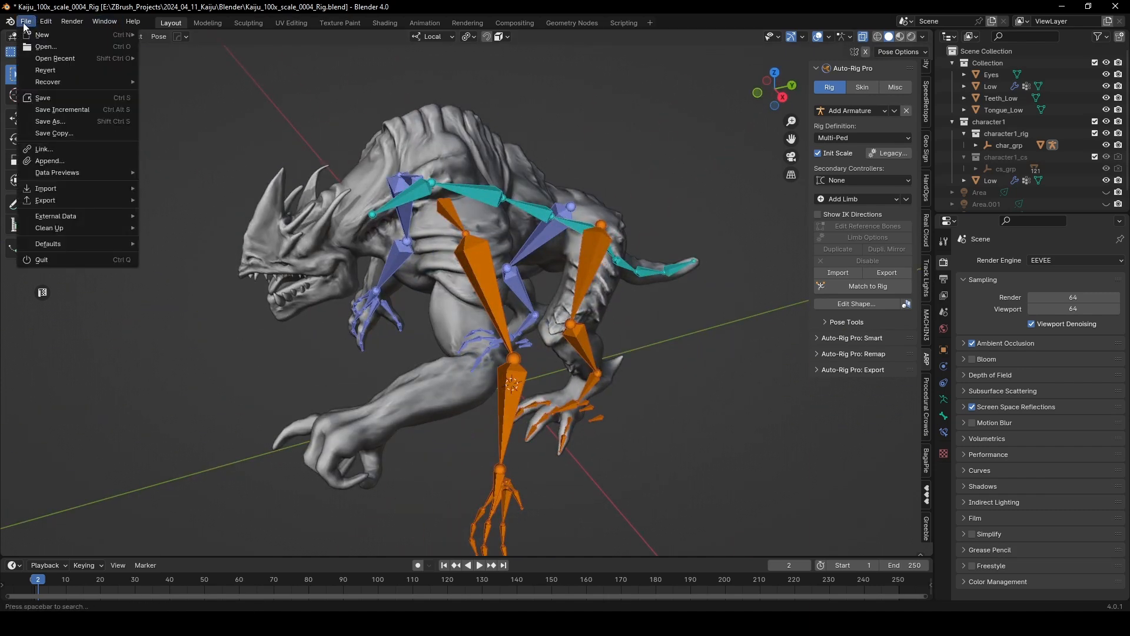
pyautogui.press('Escape')
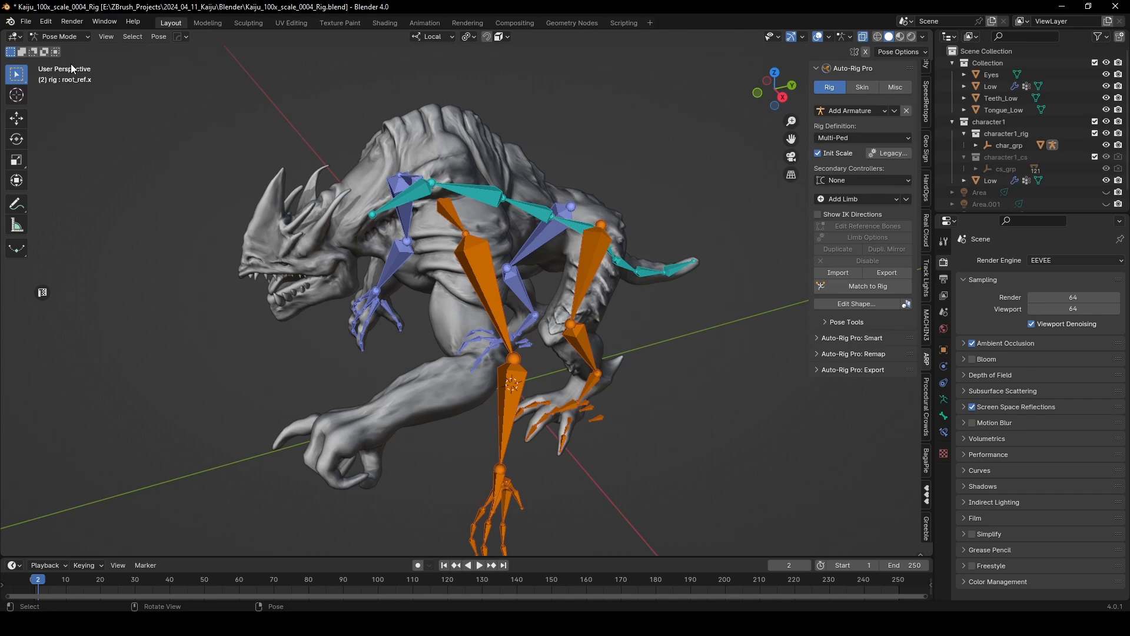
pyautogui.click(31, 24)
pyautogui.moveTo(76, 58)
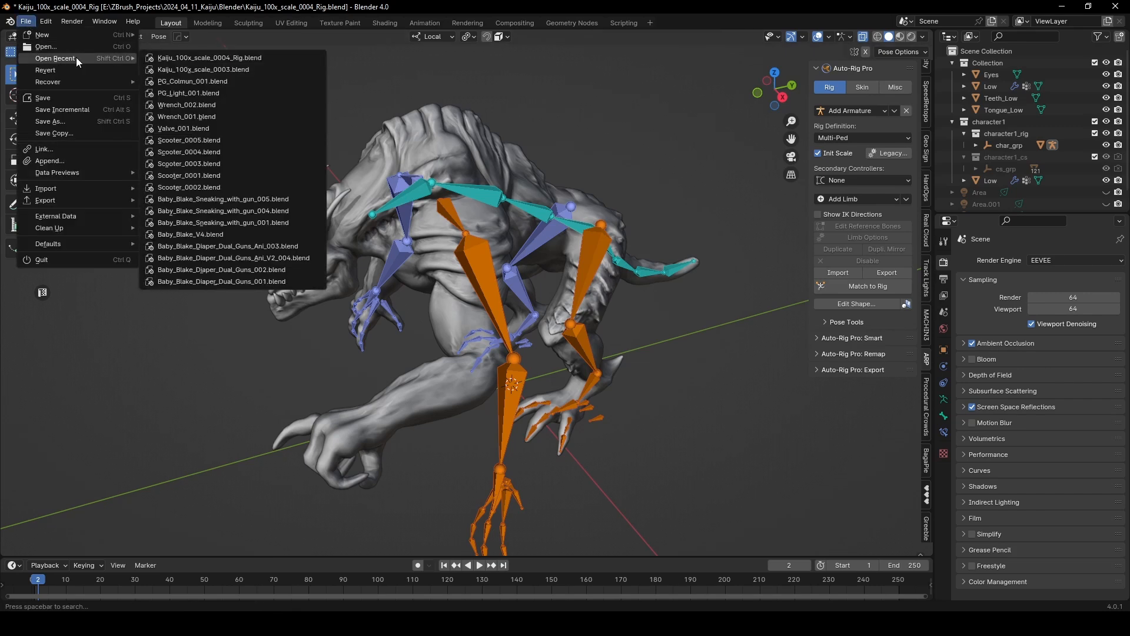
pyautogui.click(173, 58)
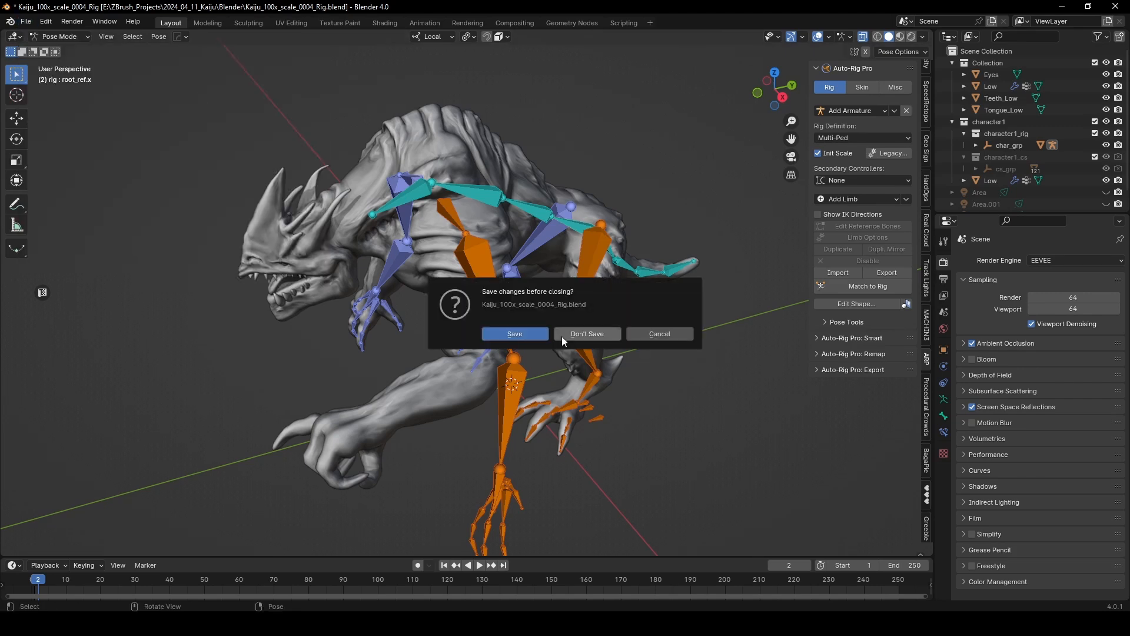
pyautogui.click(583, 334)
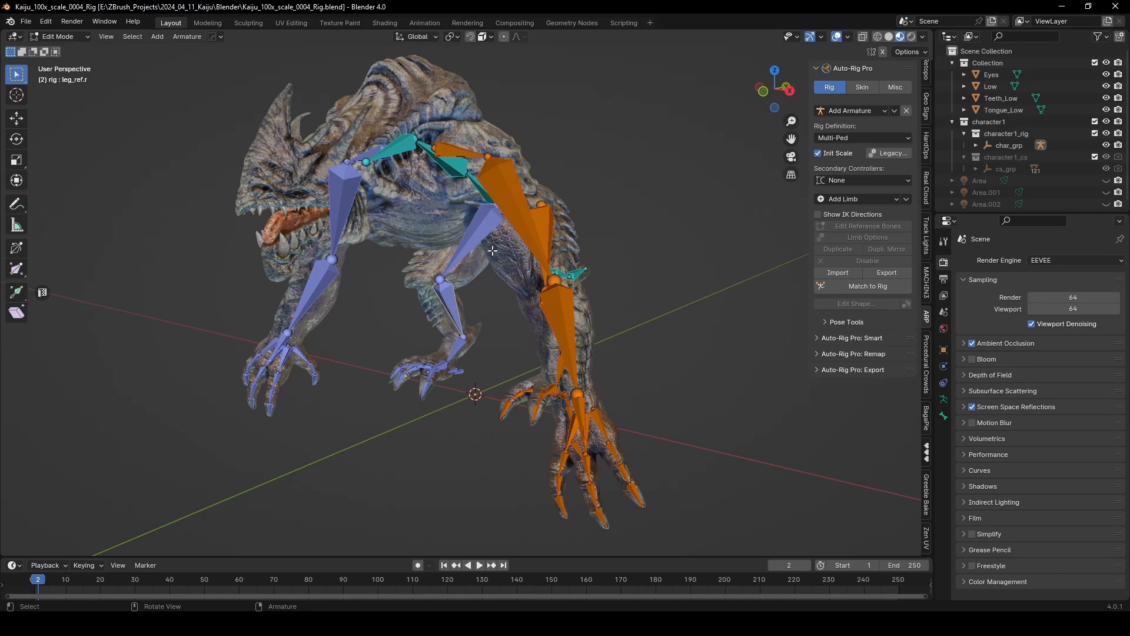
pyautogui.moveTo(682, 318); pyautogui.dragTo(635, 221, button='middle')
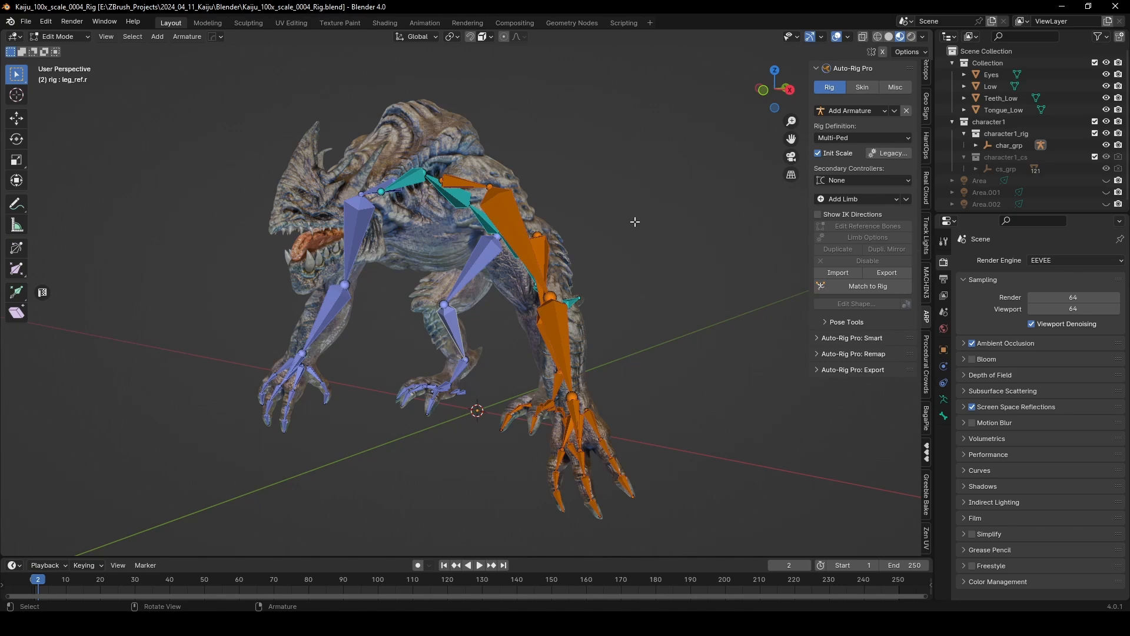
pyautogui.moveTo(708, 219); pyautogui.dragTo(699, 211, button='middle')
pyautogui.moveTo(699, 212); pyautogui.dragTo(698, 209, button='middle')
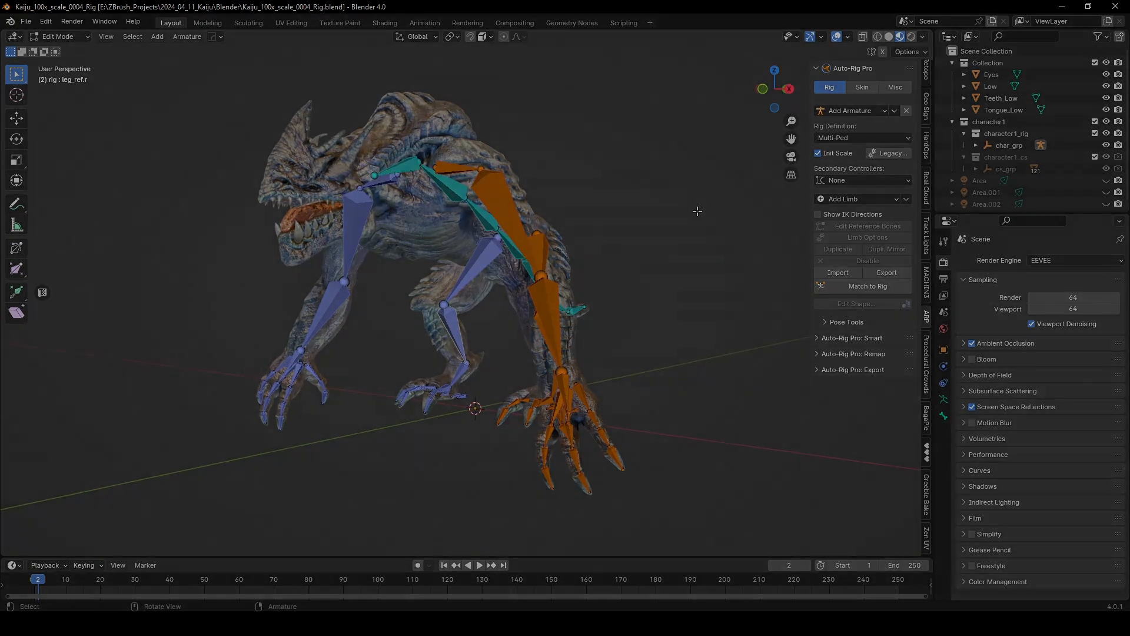